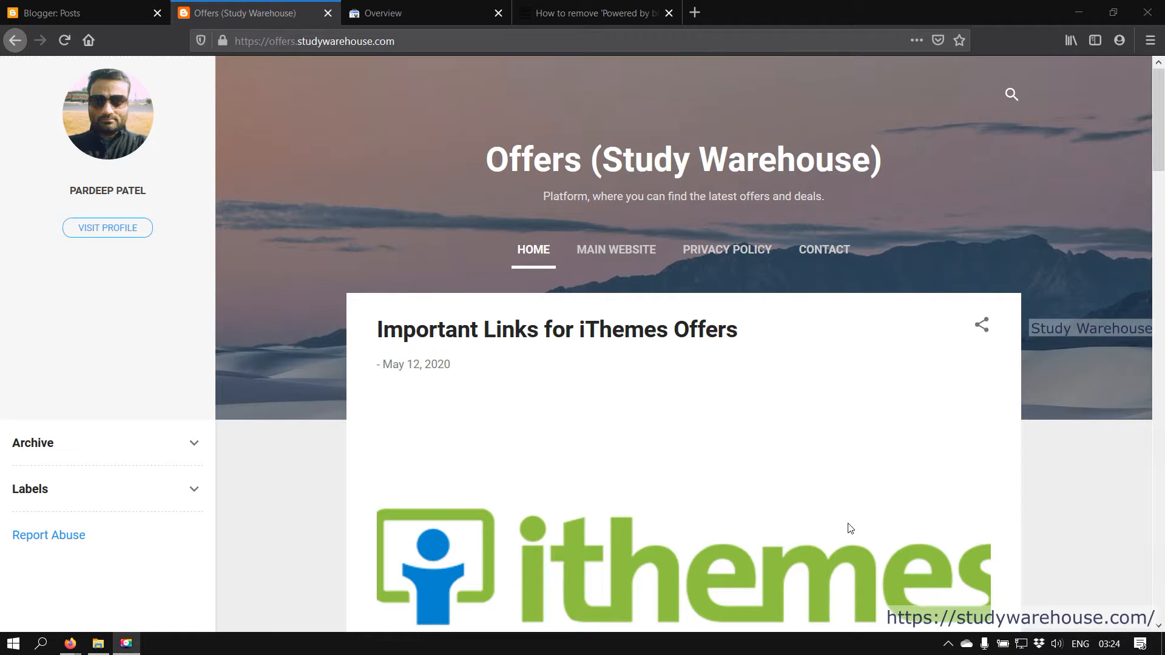
Return to the Offers (Study Warehouse) Posts list with its 9 posts after glancing at the live homepage
click(85, 12)
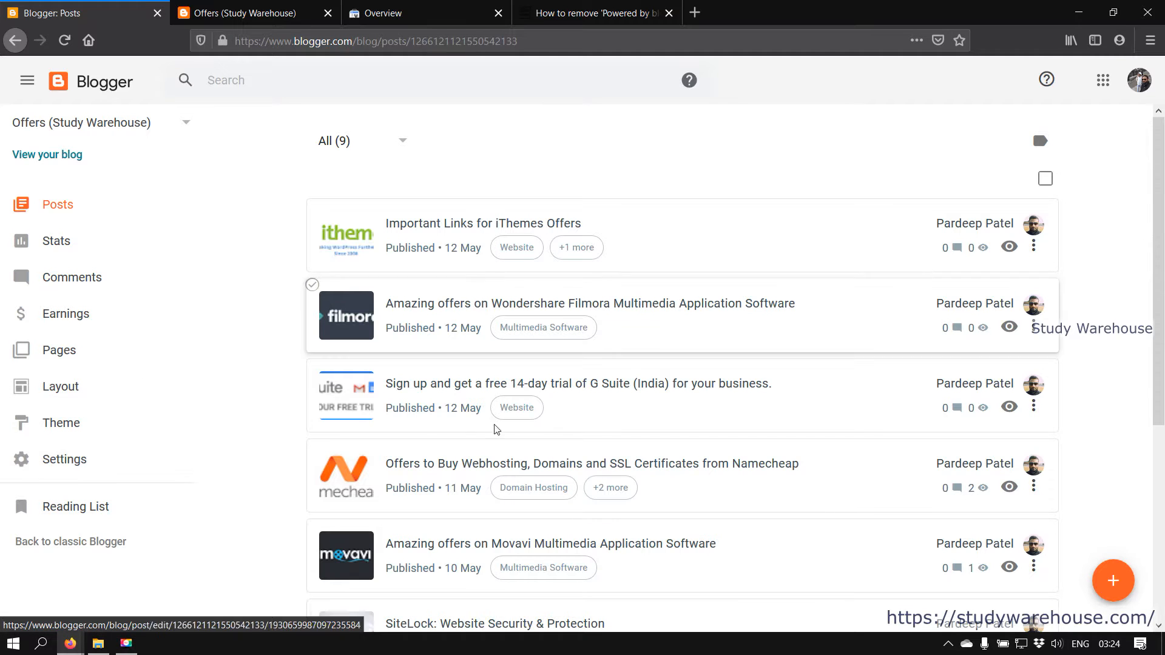
click(213, 5)
click(44, 6)
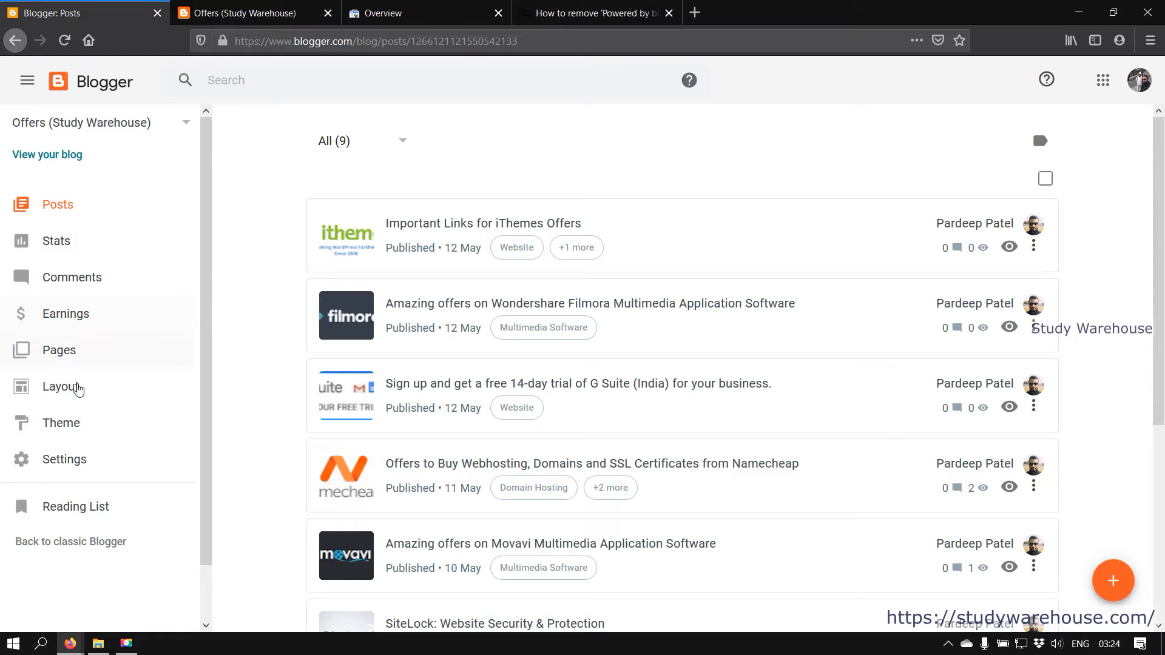
Browse the theme gallery, then view the Layout page's Sidebar, Search, Header and Subscription sections
click(63, 426)
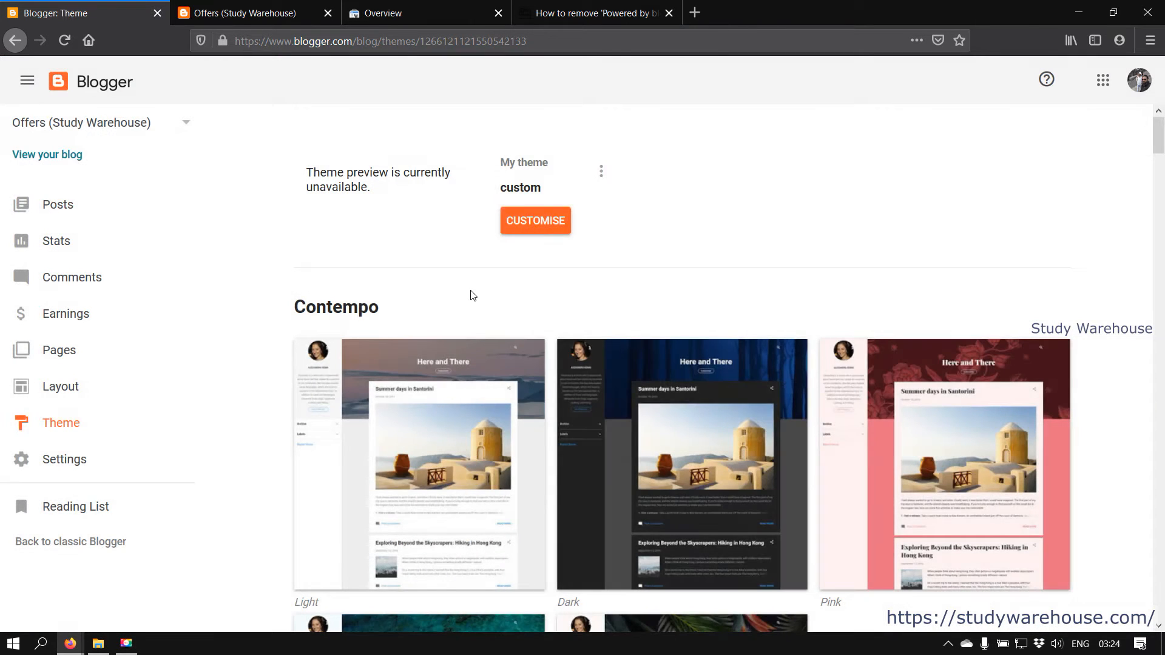
scroll(400, 276, down, 3)
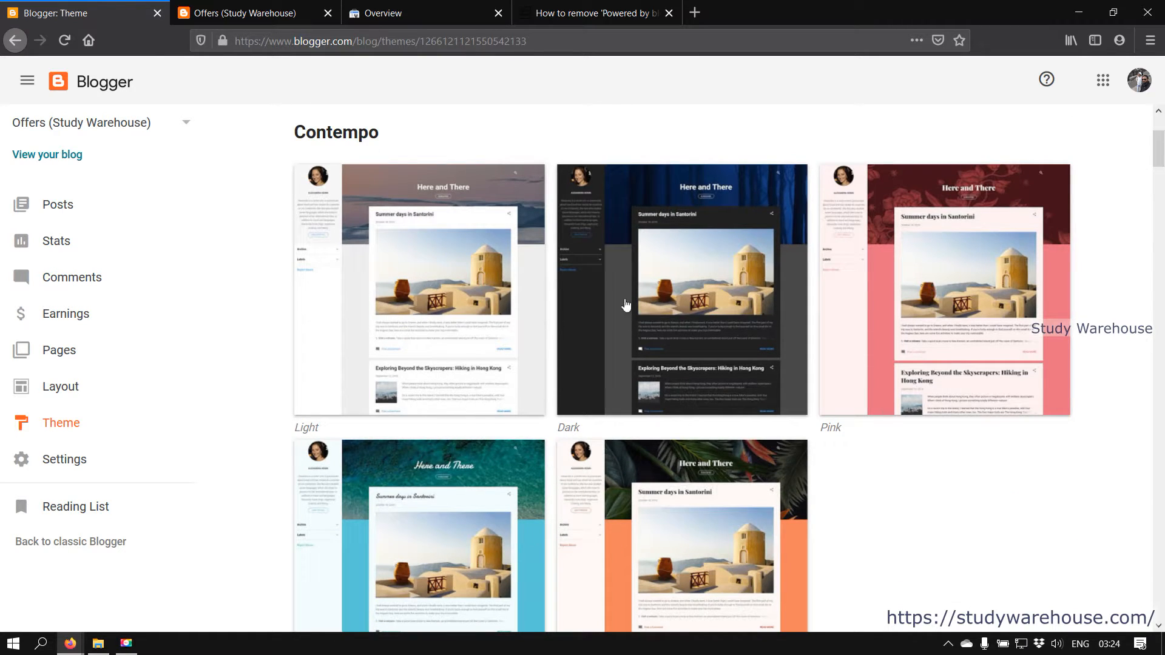
scroll(669, 539, down, 8)
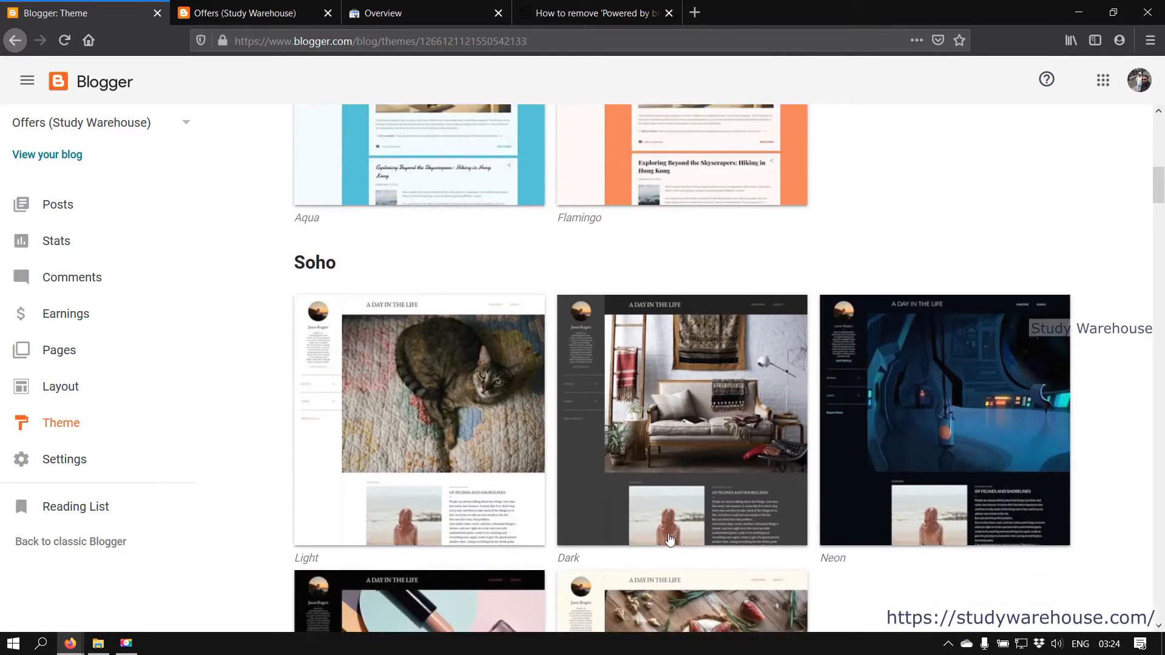
scroll(669, 540, down, 12)
scroll(670, 539, down, 14)
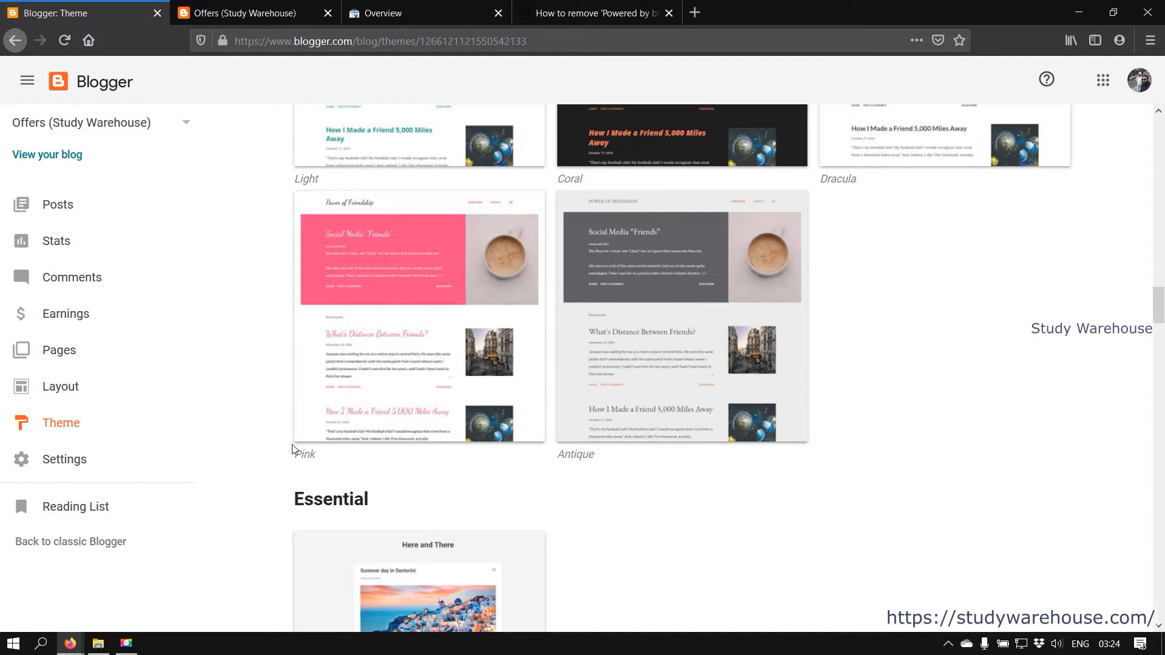
click(75, 391)
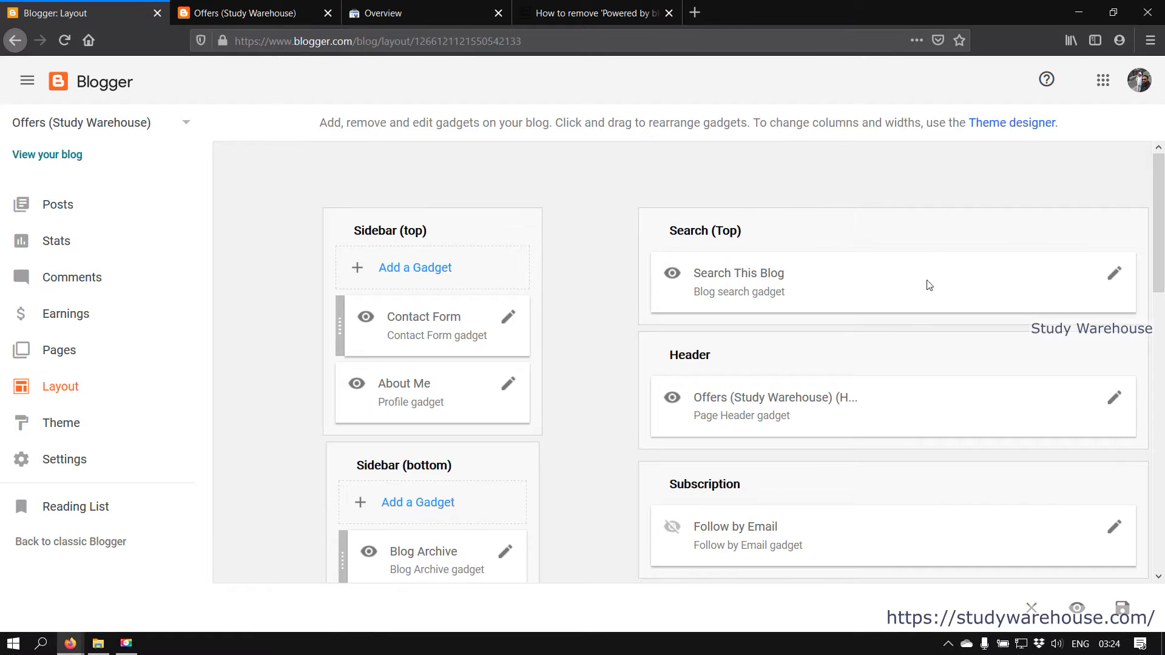
scroll(937, 312, down, 6)
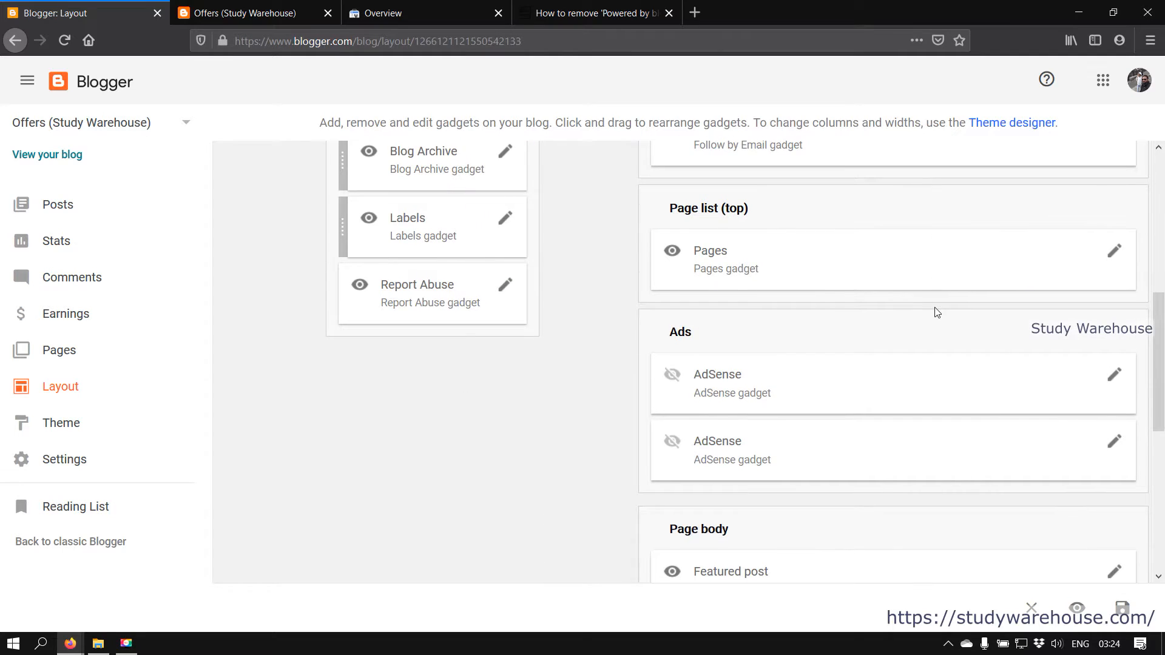
scroll(936, 312, down, 5)
scroll(936, 312, up, 12)
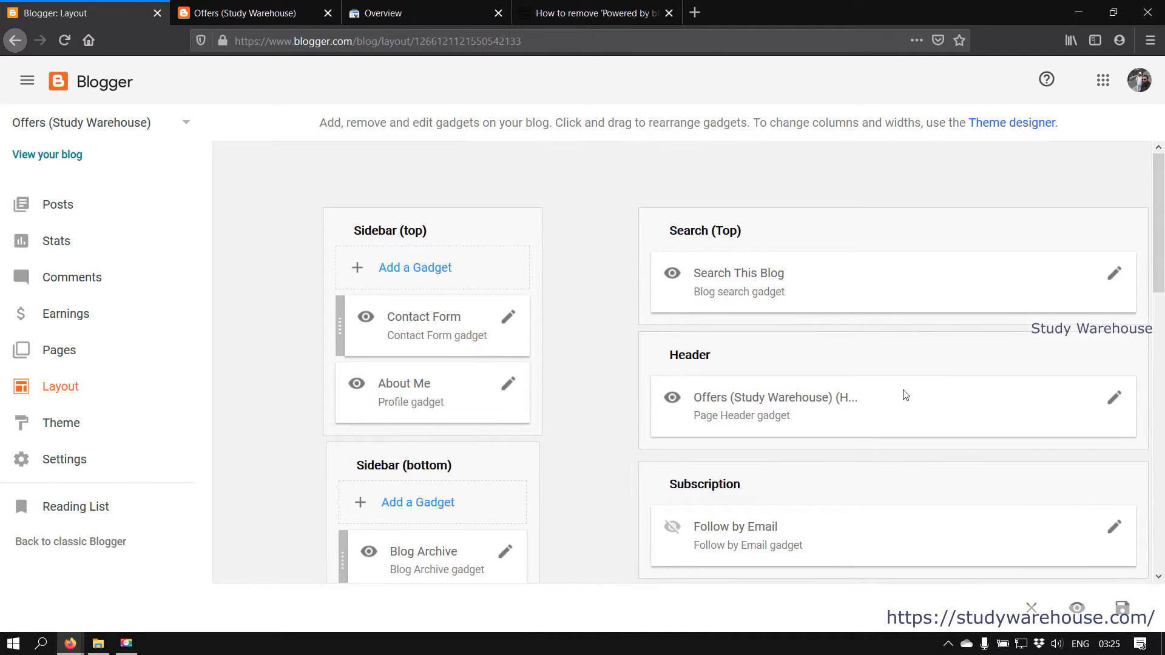
click(1115, 398)
click(476, 27)
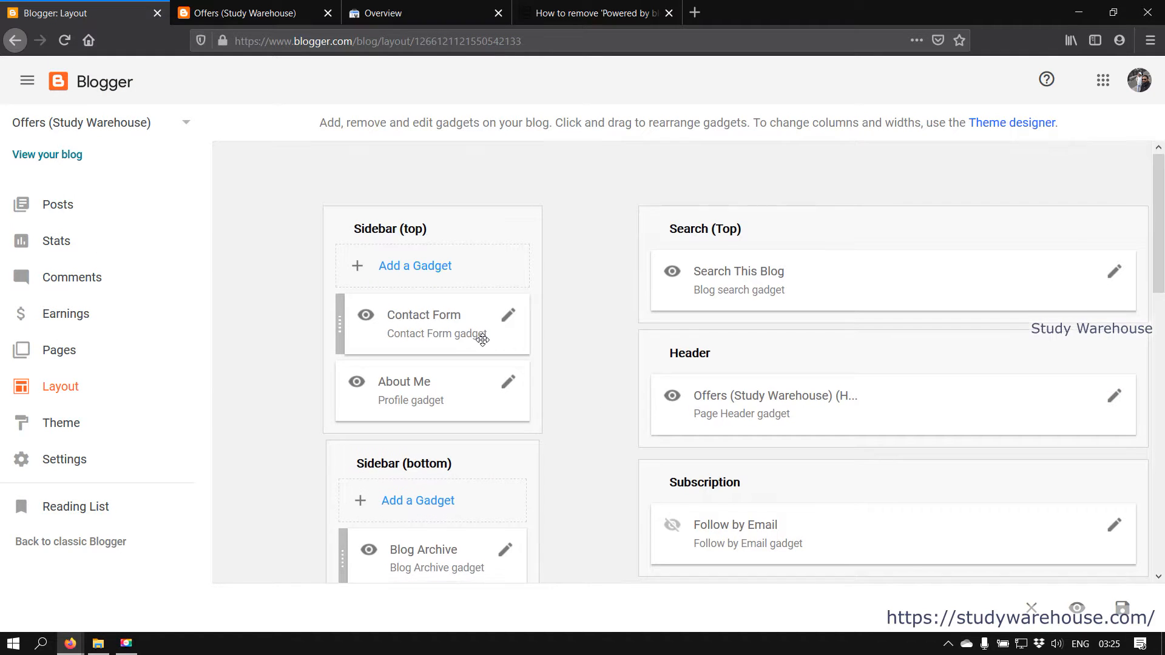
scroll(479, 338, down, 4)
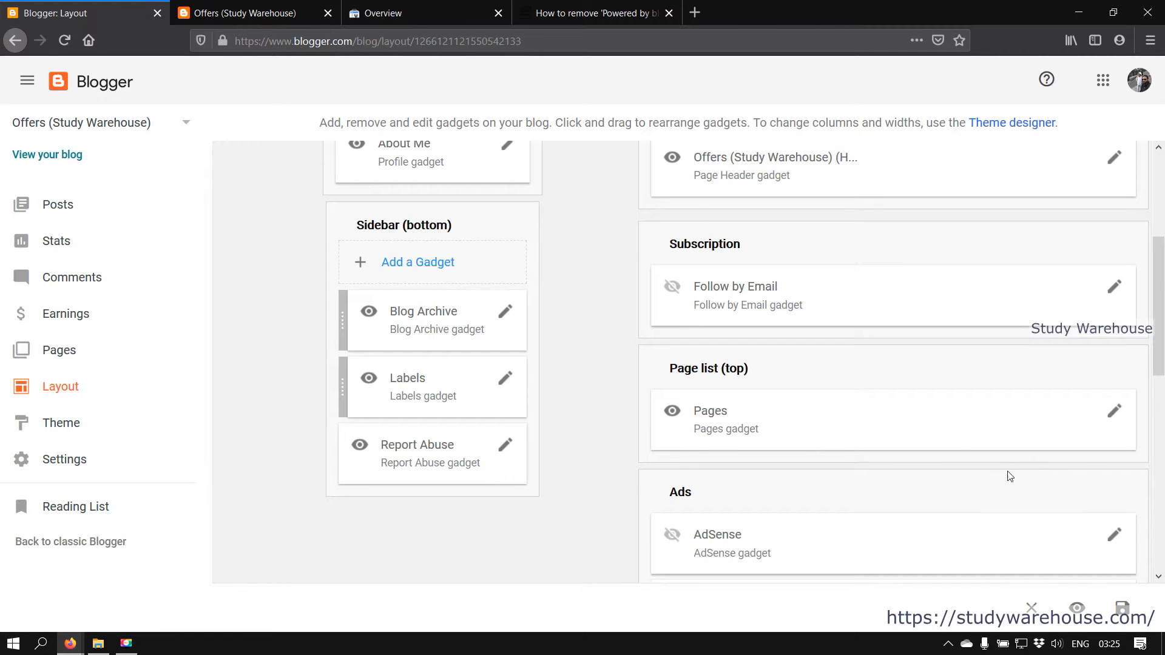
scroll(1053, 425, down, 5)
scroll(1054, 424, down, 4)
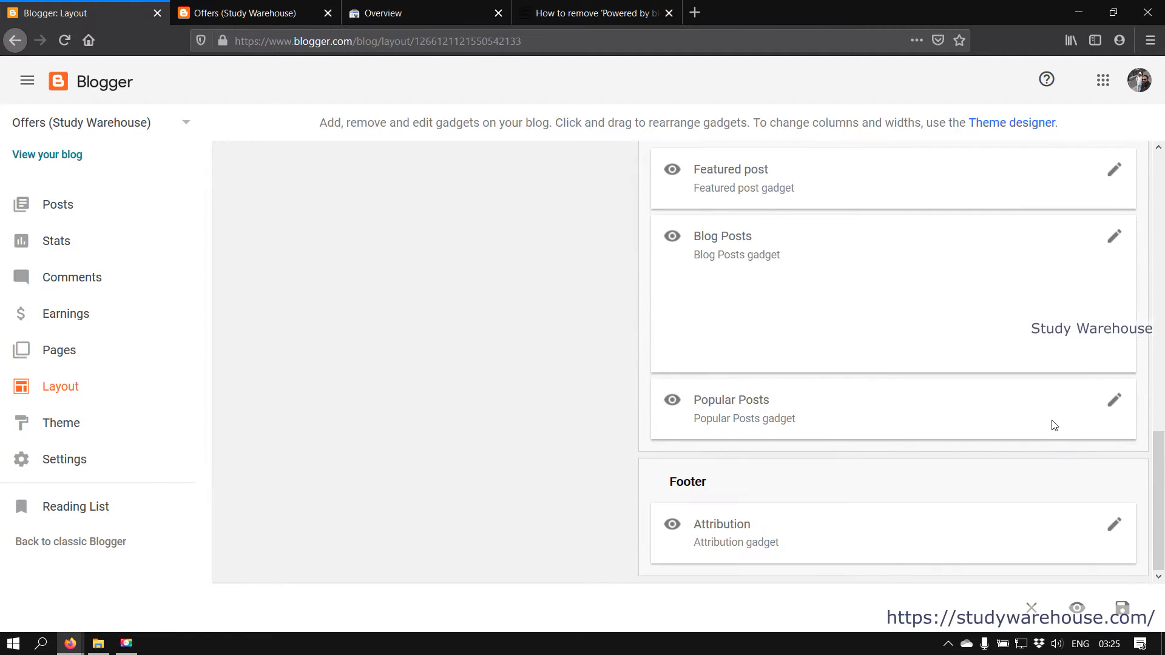
scroll(1053, 425, up, 9)
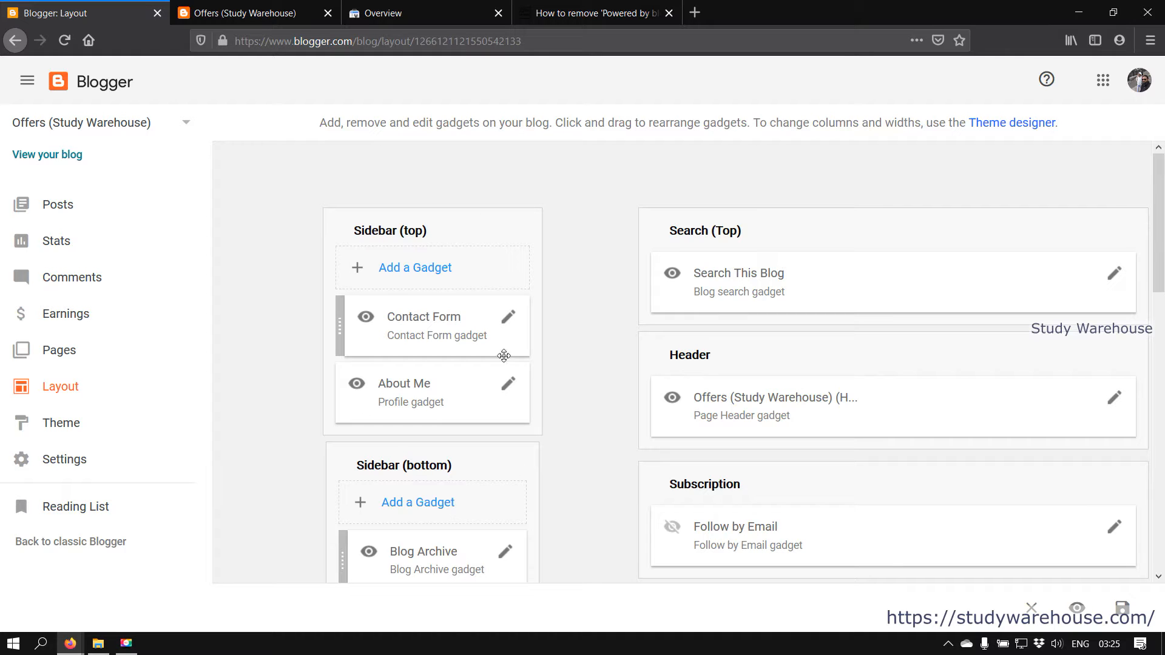
click(259, 8)
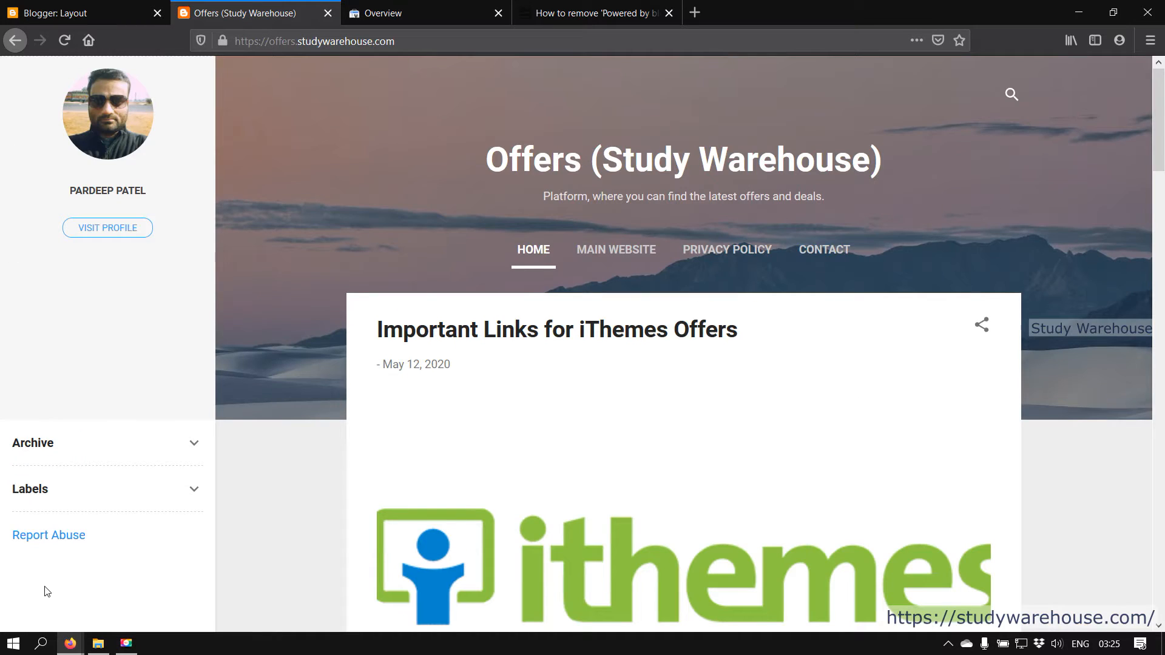
click(26, 8)
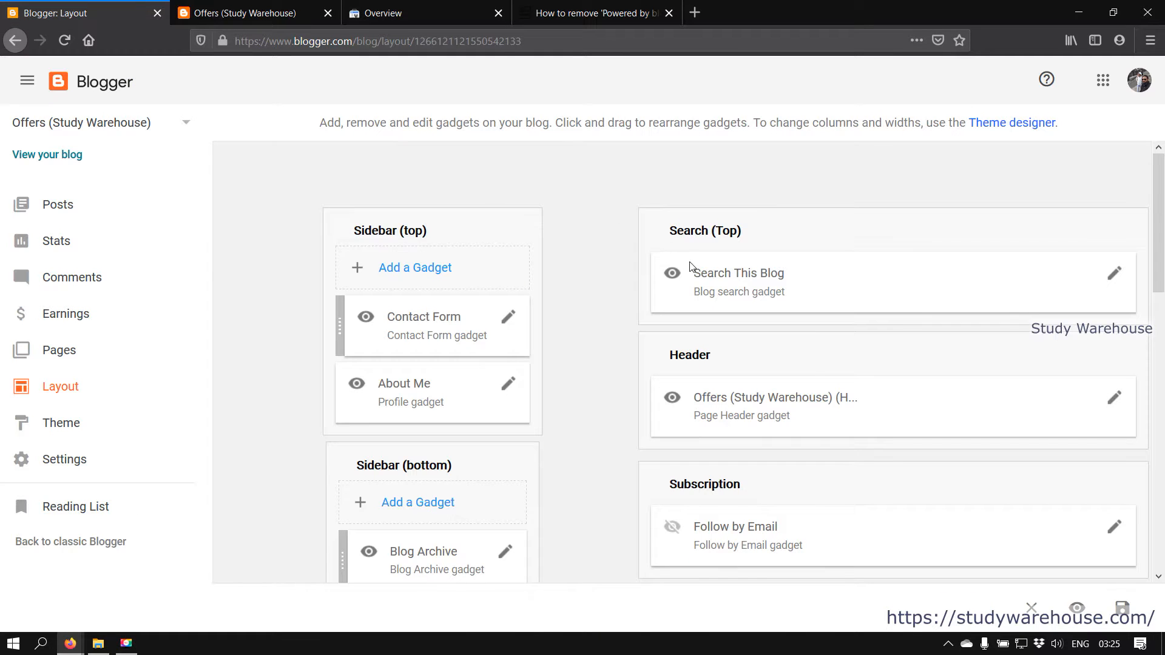
scroll(1000, 258, down, 1)
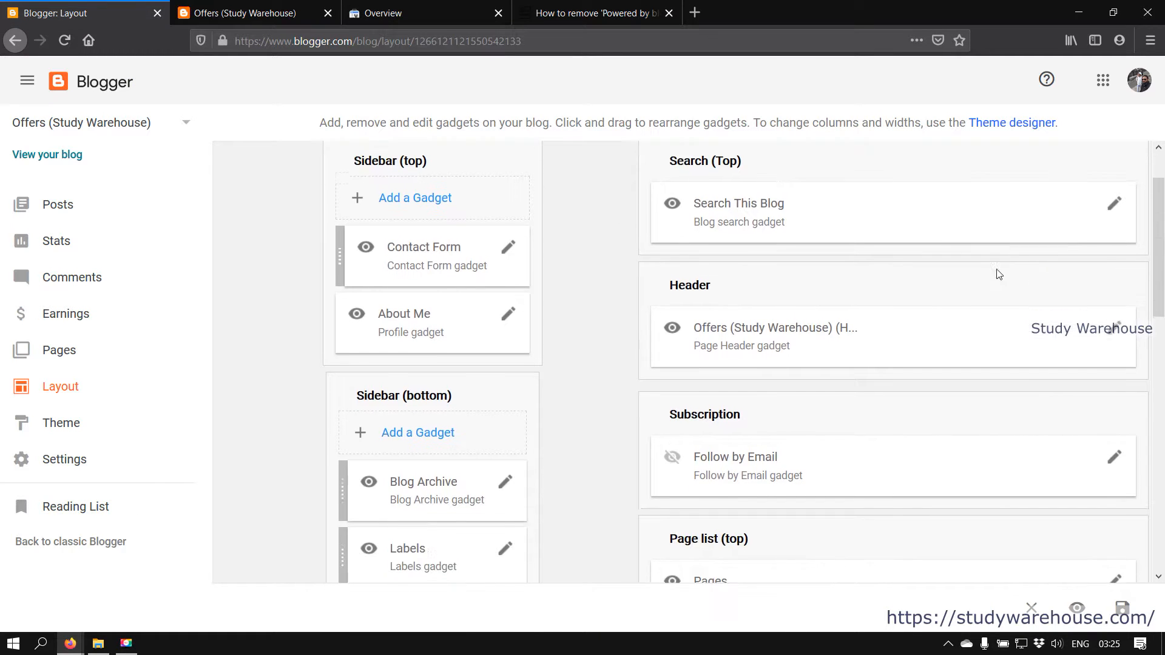
scroll(980, 318, down, 2)
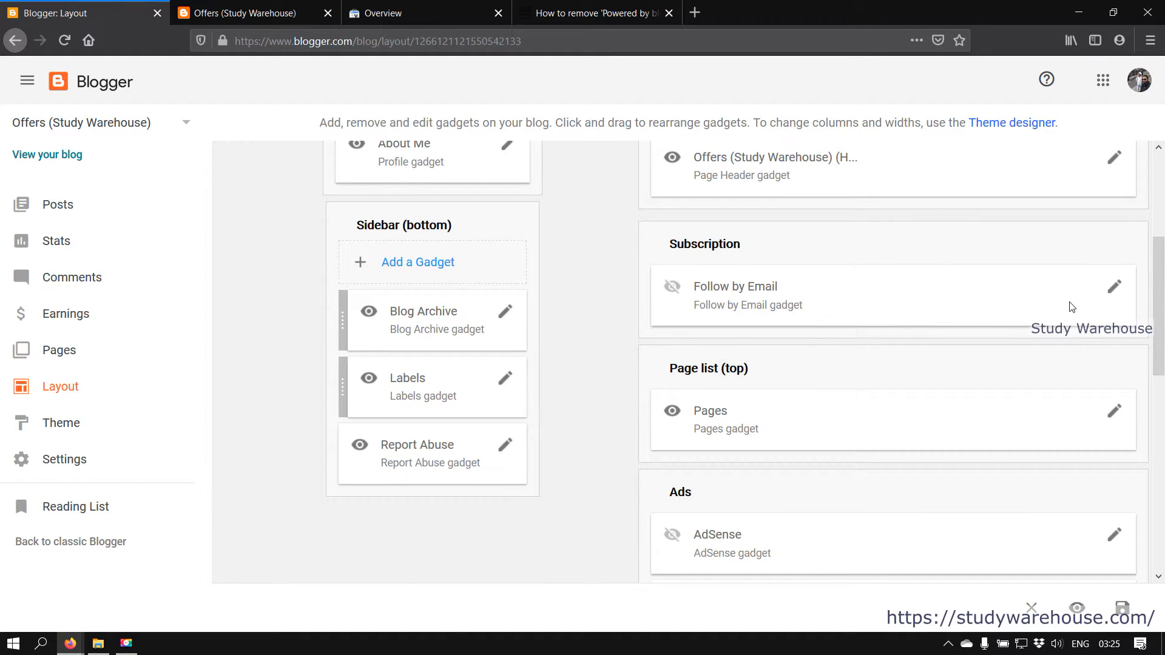
scroll(965, 309, down, 2)
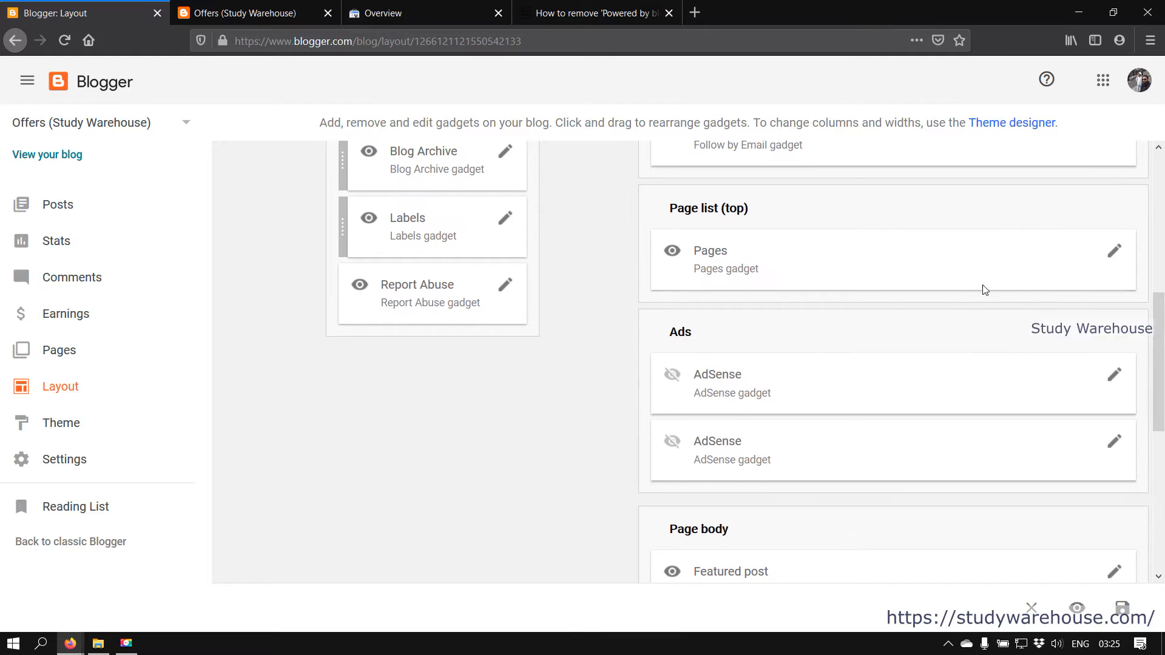
scroll(1005, 285, down, 3)
scroll(875, 272, up, 1)
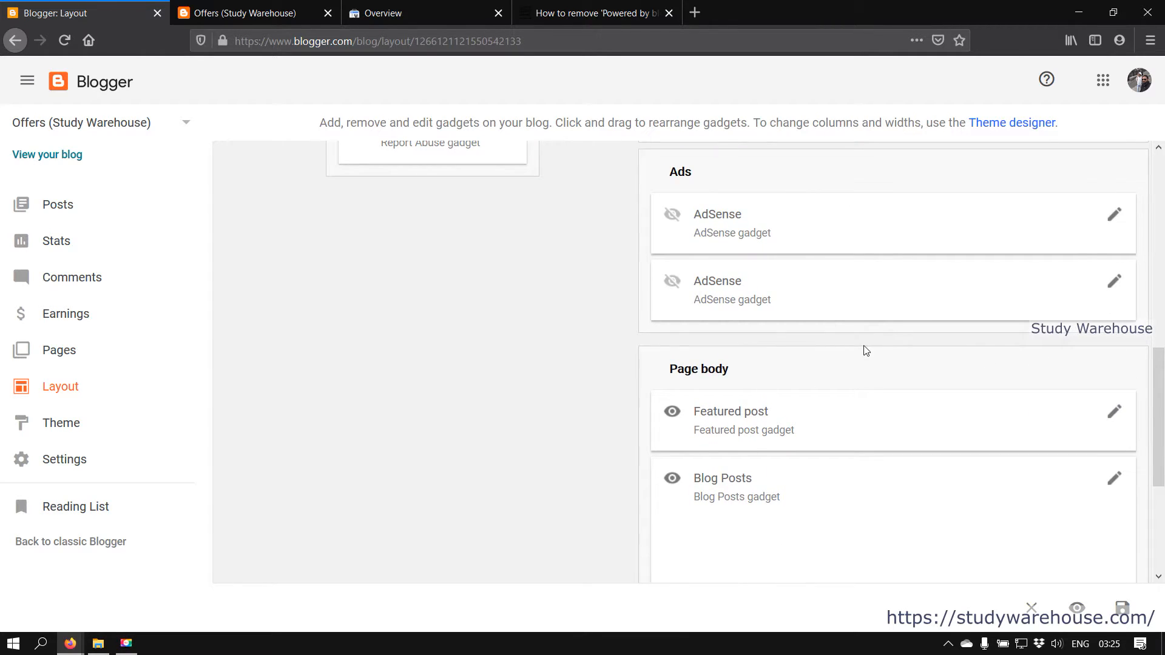
scroll(866, 350, down, 3)
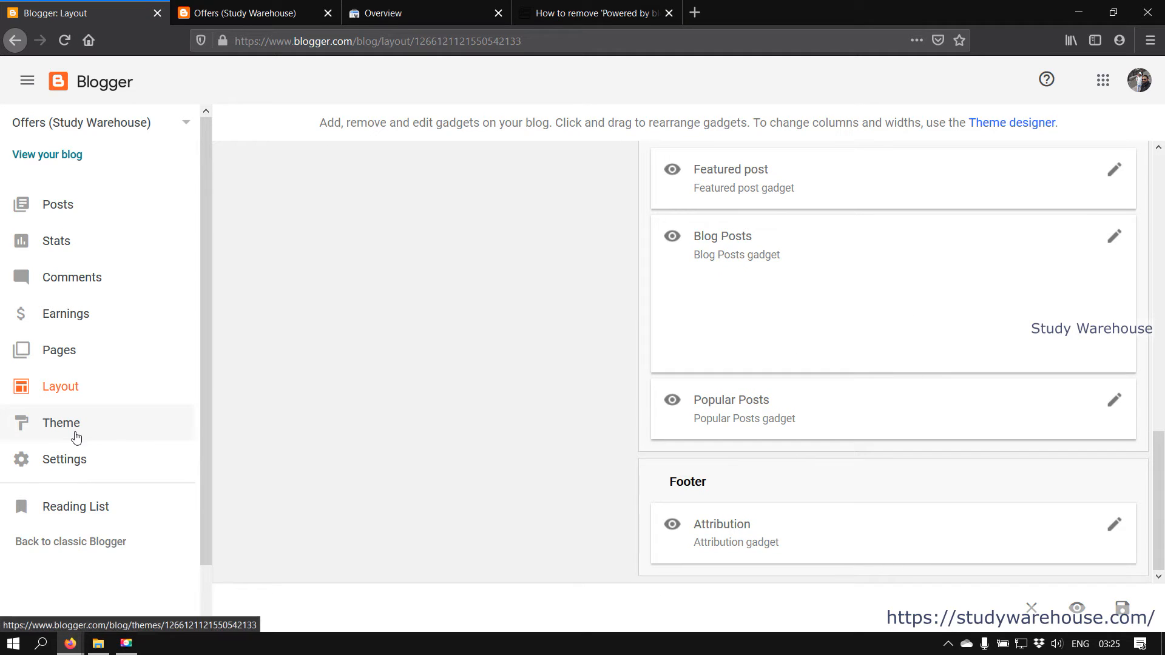
Apply the Notable Antique theme to the blog and return to its Layout page
click(104, 427)
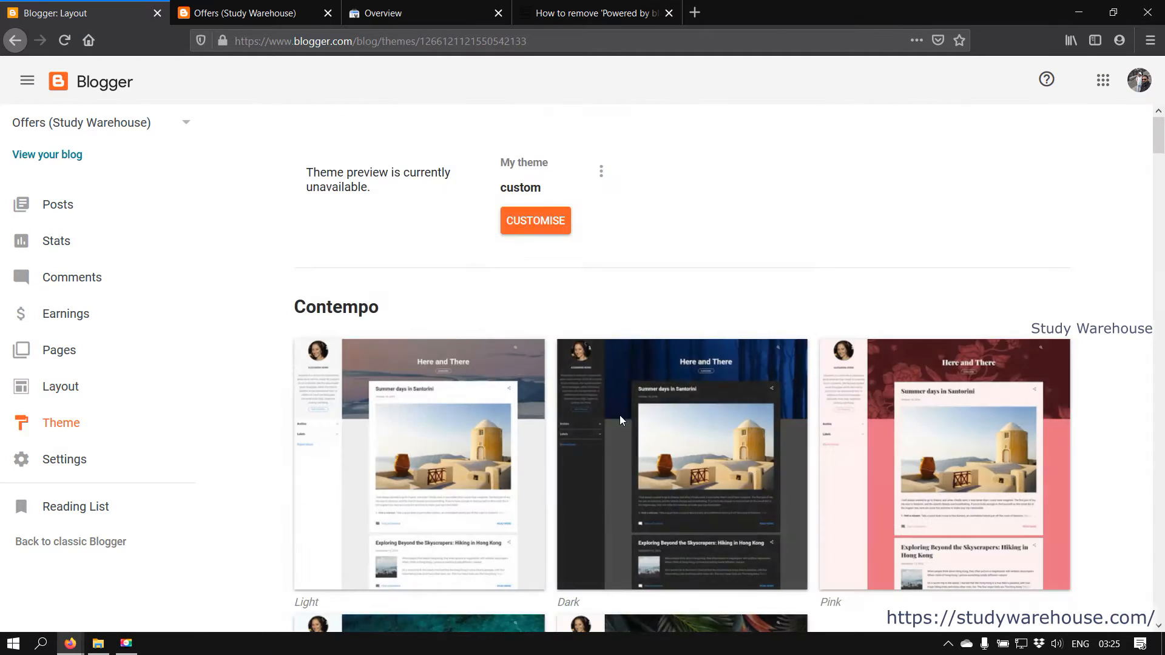
scroll(620, 417, down, 5)
scroll(621, 421, down, 10)
scroll(620, 422, up, 20)
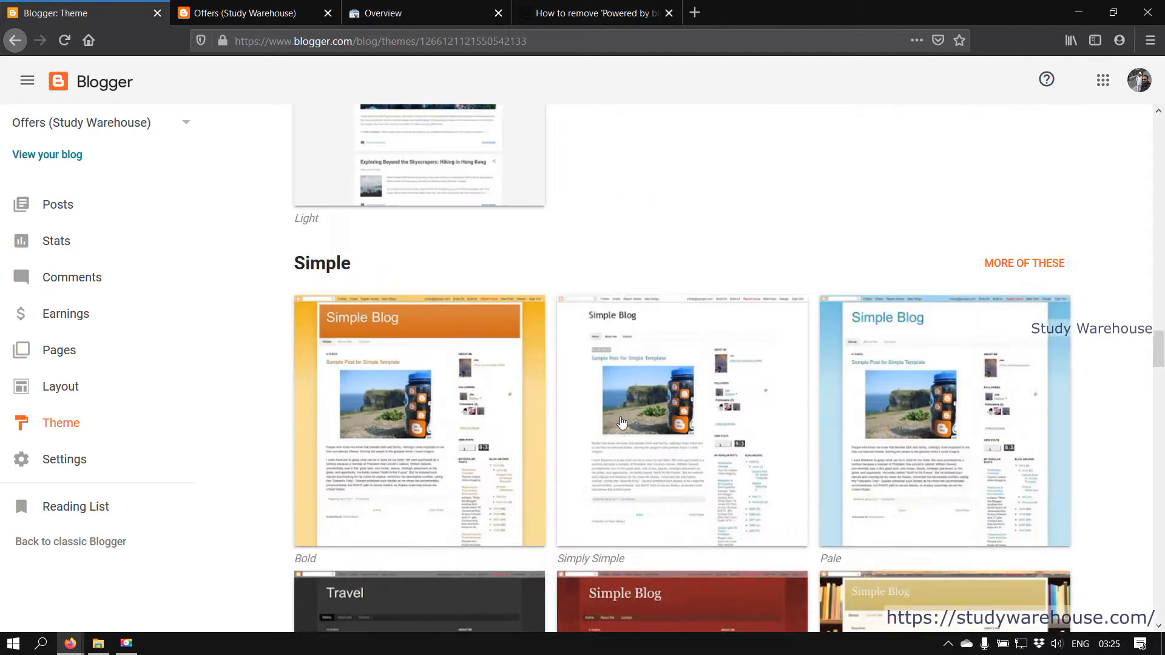
click(650, 361)
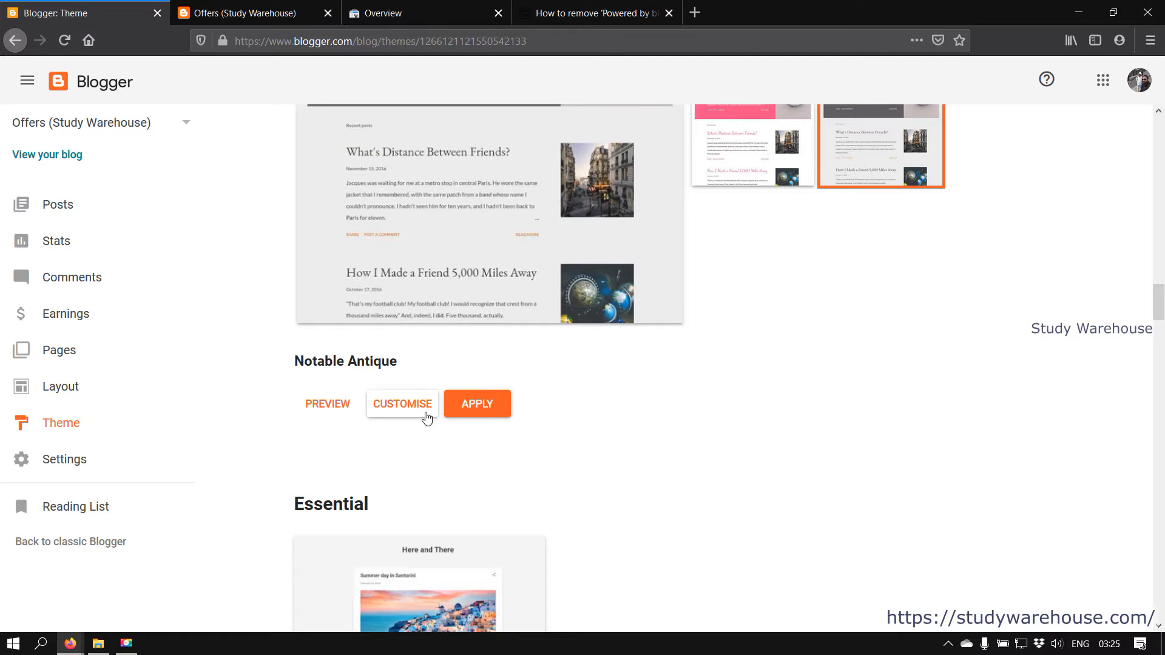
click(469, 415)
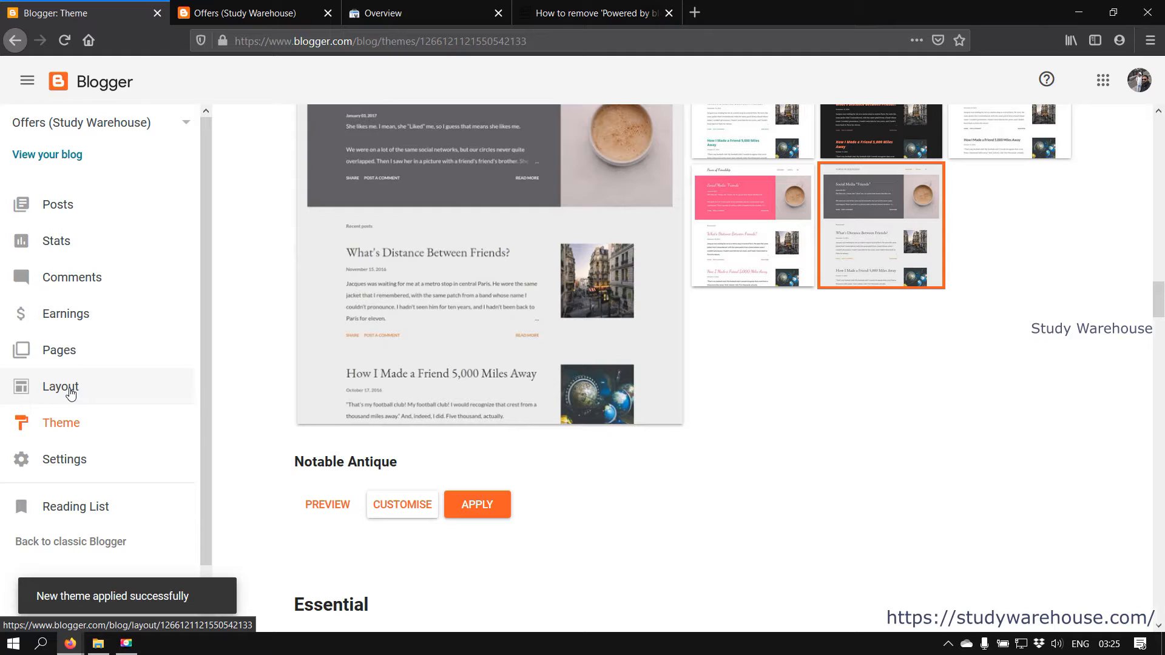
click(71, 394)
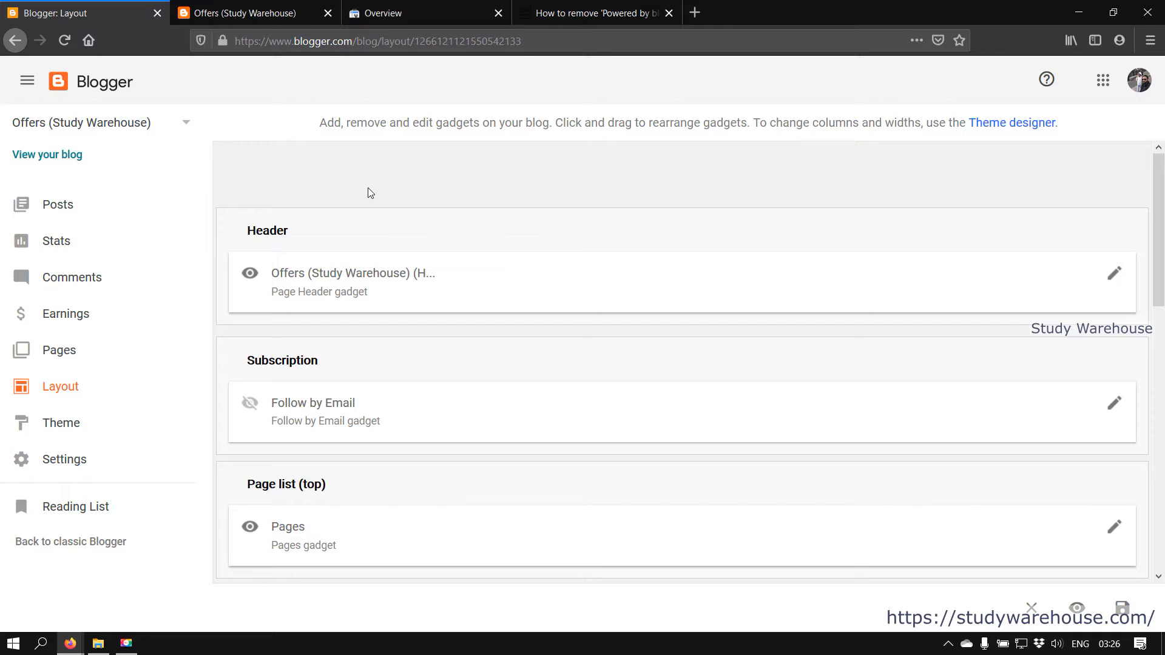
Review the new layout, then reload the live blog to see the Antique theme
scroll(835, 289, down, 4)
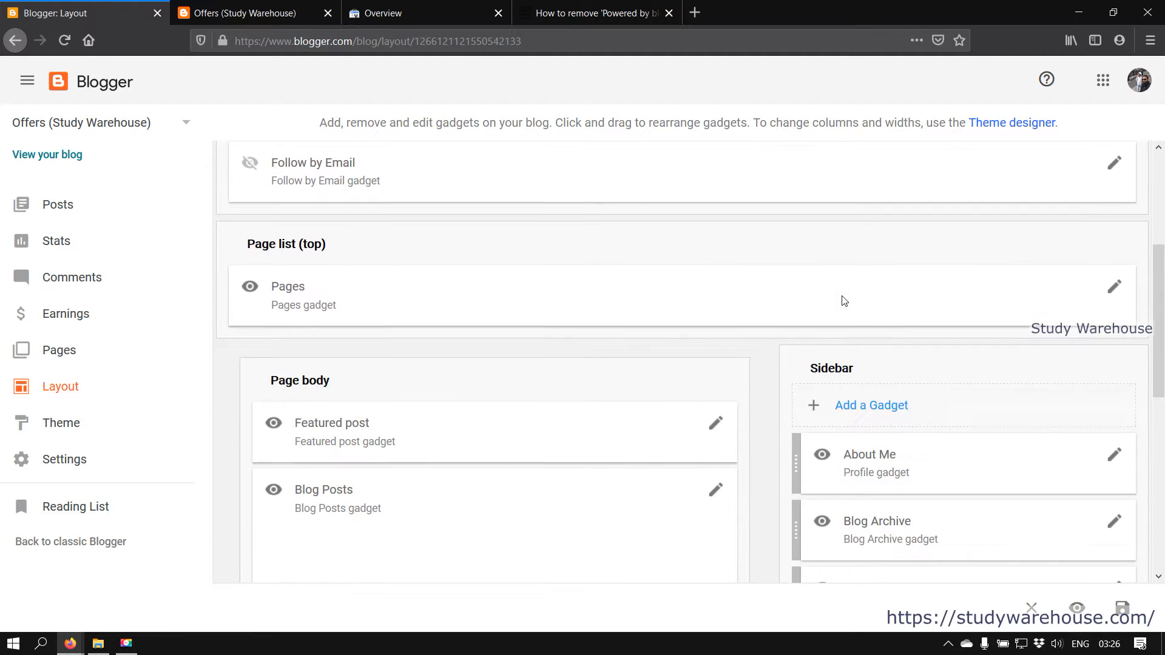
scroll(845, 301, up, 4)
scroll(845, 302, down, 3)
scroll(845, 302, up, 3)
scroll(845, 302, down, 3)
scroll(843, 300, down, 1)
scroll(684, 388, up, 4)
click(176, 8)
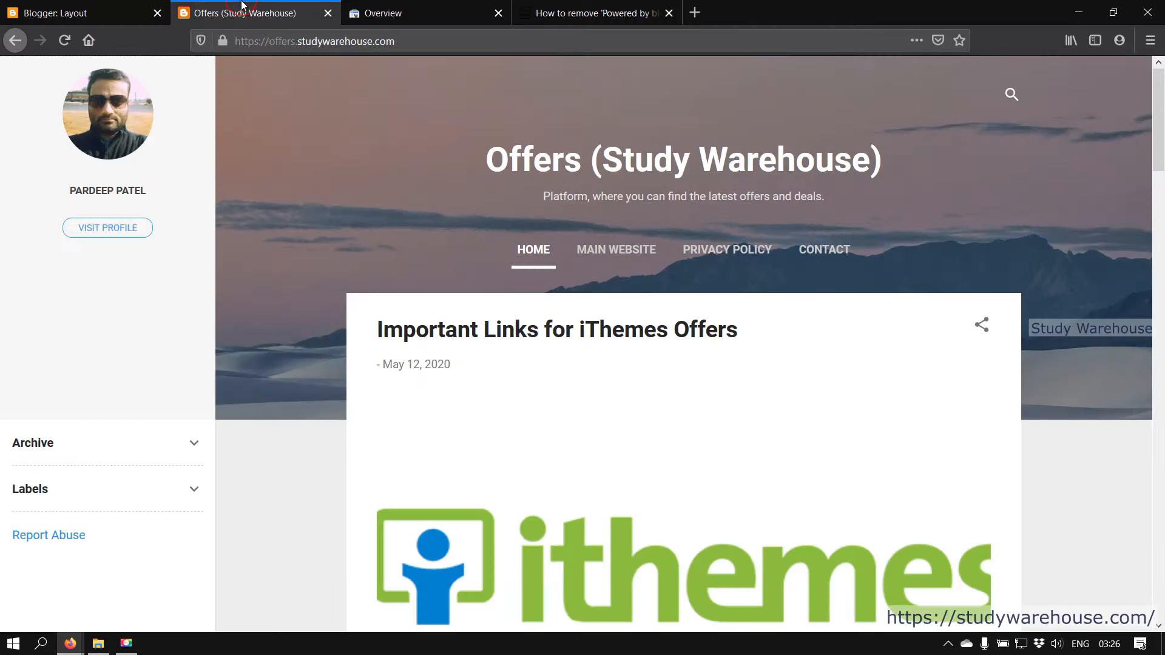
click(61, 46)
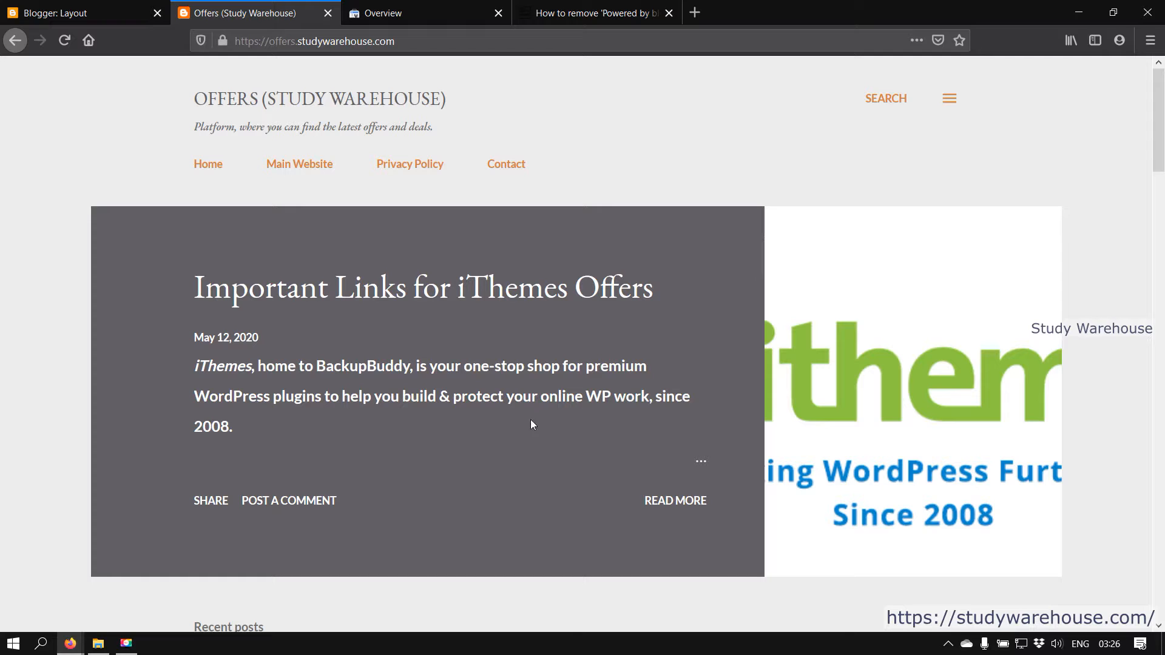
Open and close the About Me side panel from the blog's hamburger menu
click(946, 100)
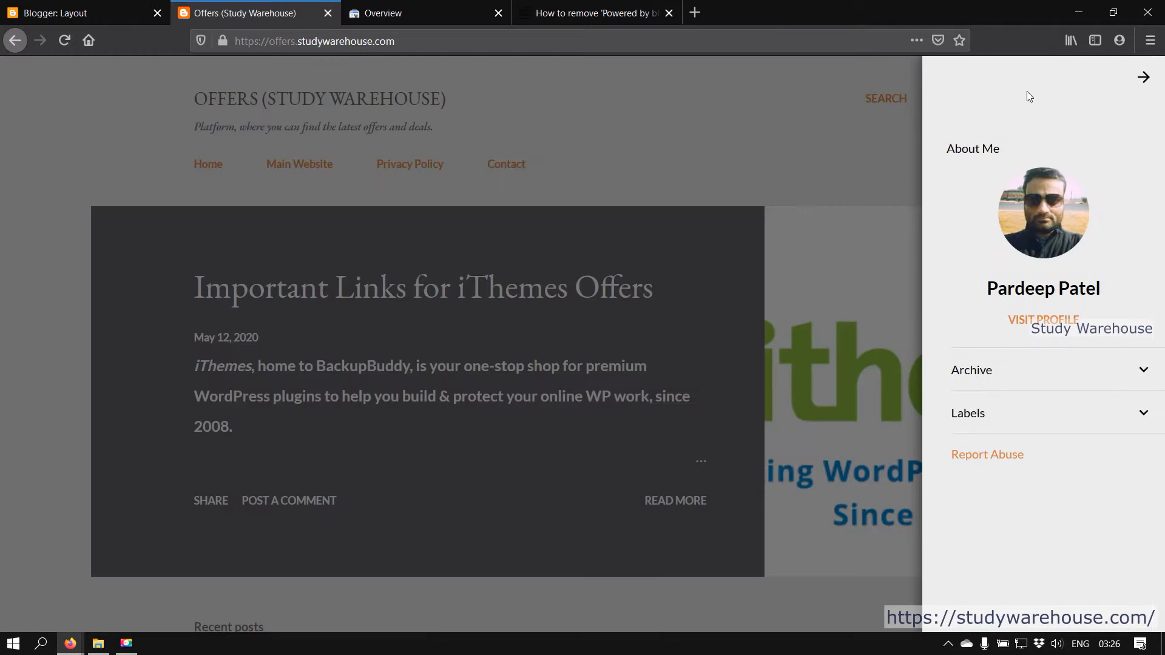
click(910, 158)
click(945, 100)
click(1143, 77)
Open the Header gadget's settings in Layout and close them without changes
click(130, 6)
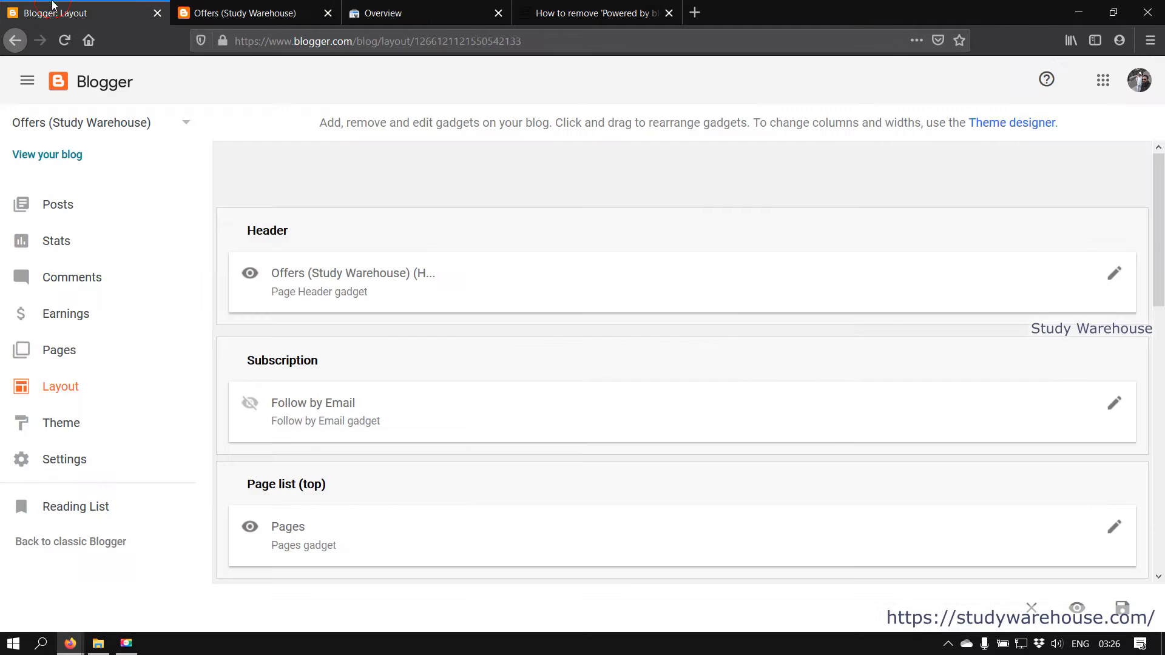
scroll(484, 327, down, 1)
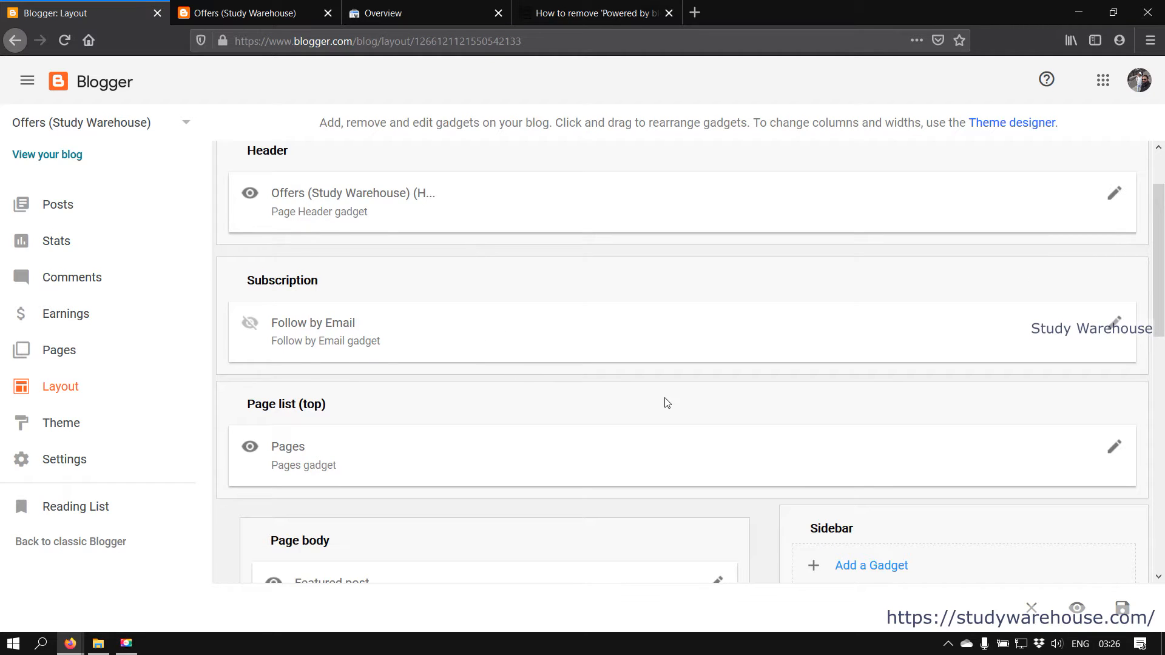
scroll(664, 401, up, 1)
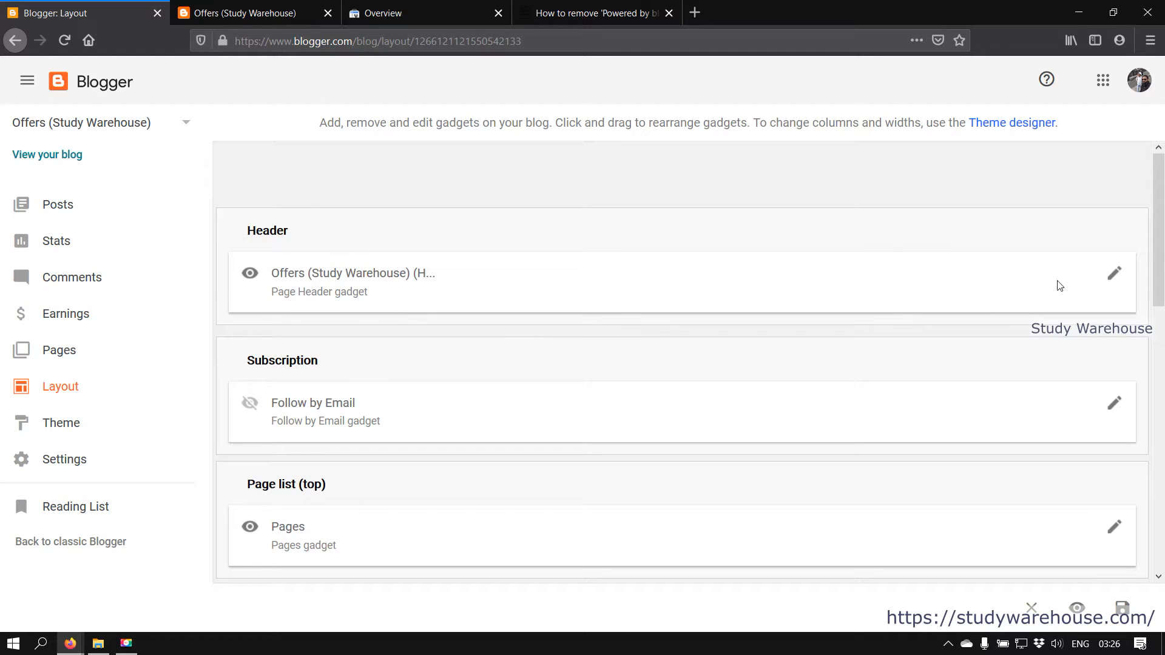
click(1115, 273)
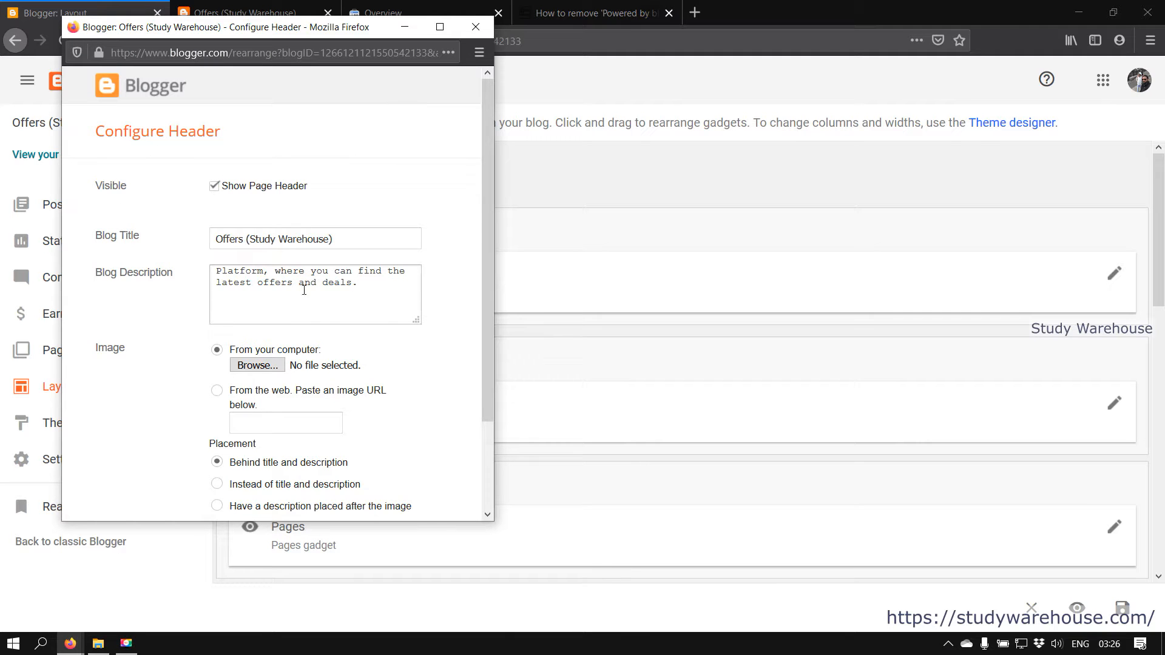
click(476, 27)
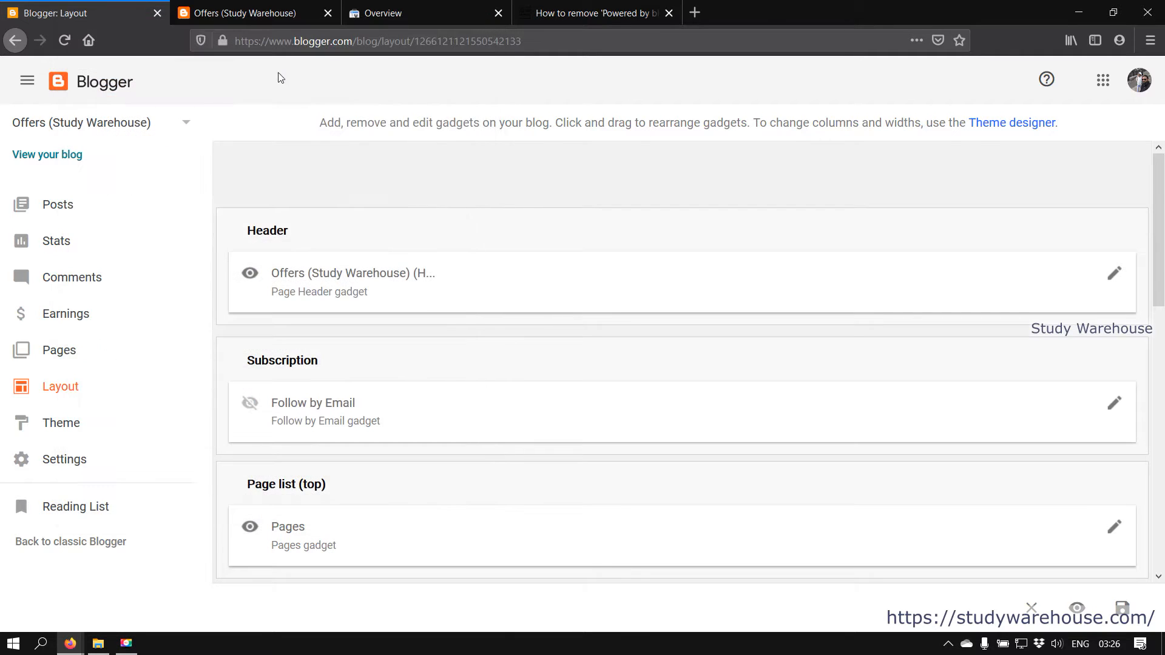
Compare the live homepage with the gadget layout, scrolling through its sections
click(249, 13)
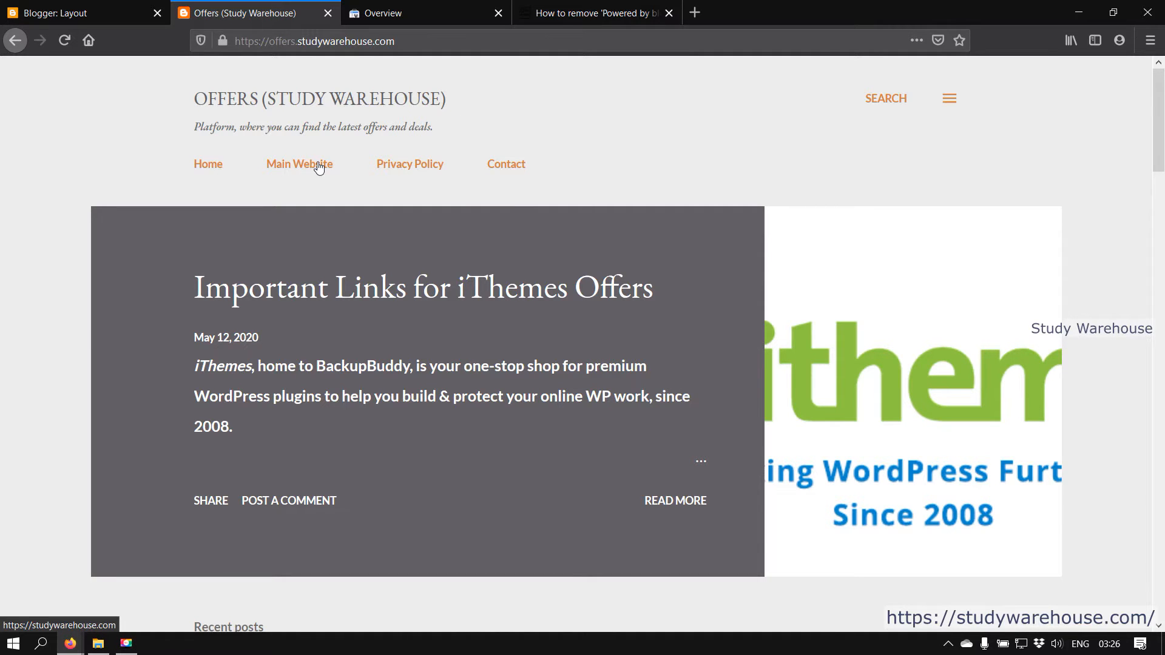
scroll(1007, 316, down, 10)
click(77, 5)
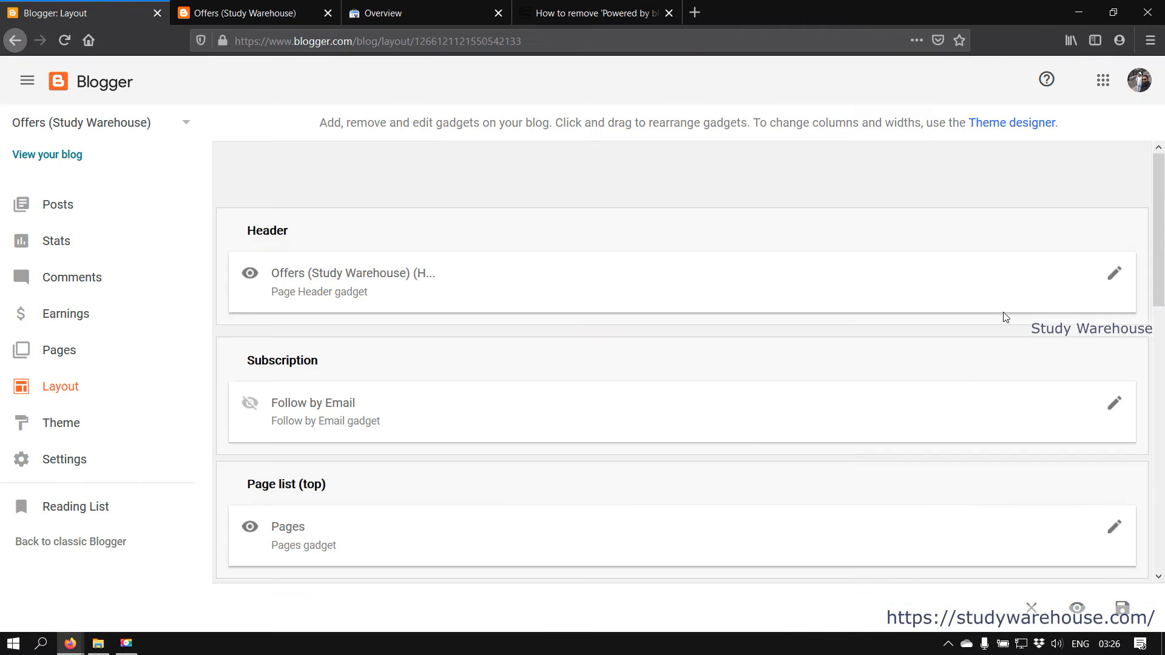
scroll(747, 435, down, 4)
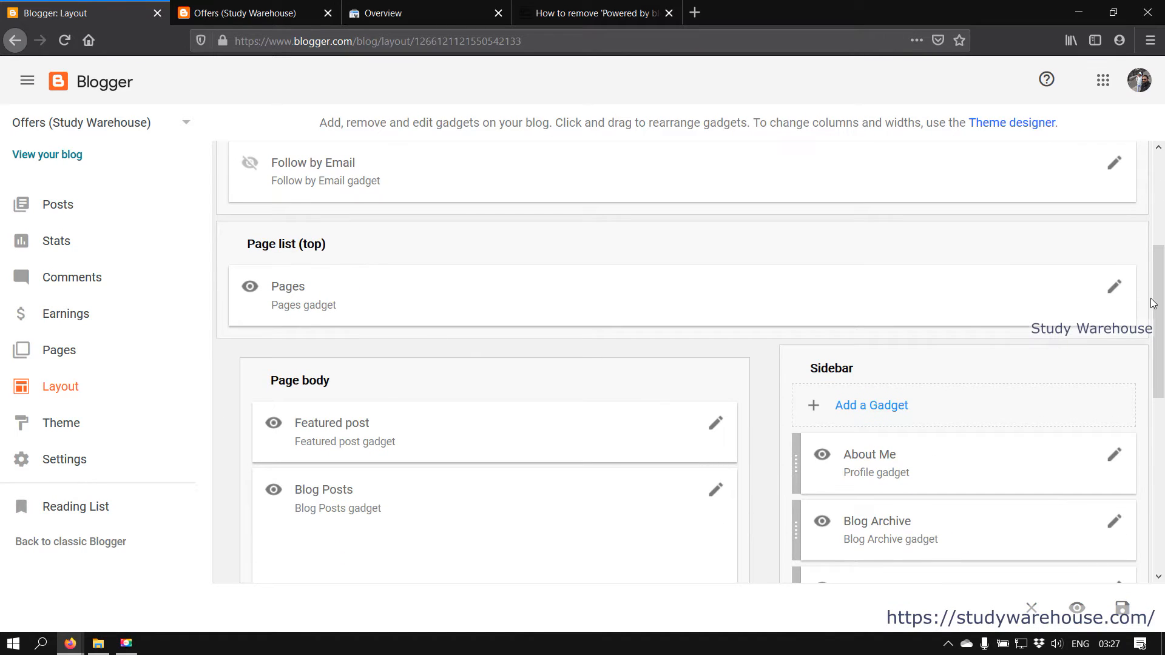
scroll(974, 400, down, 3)
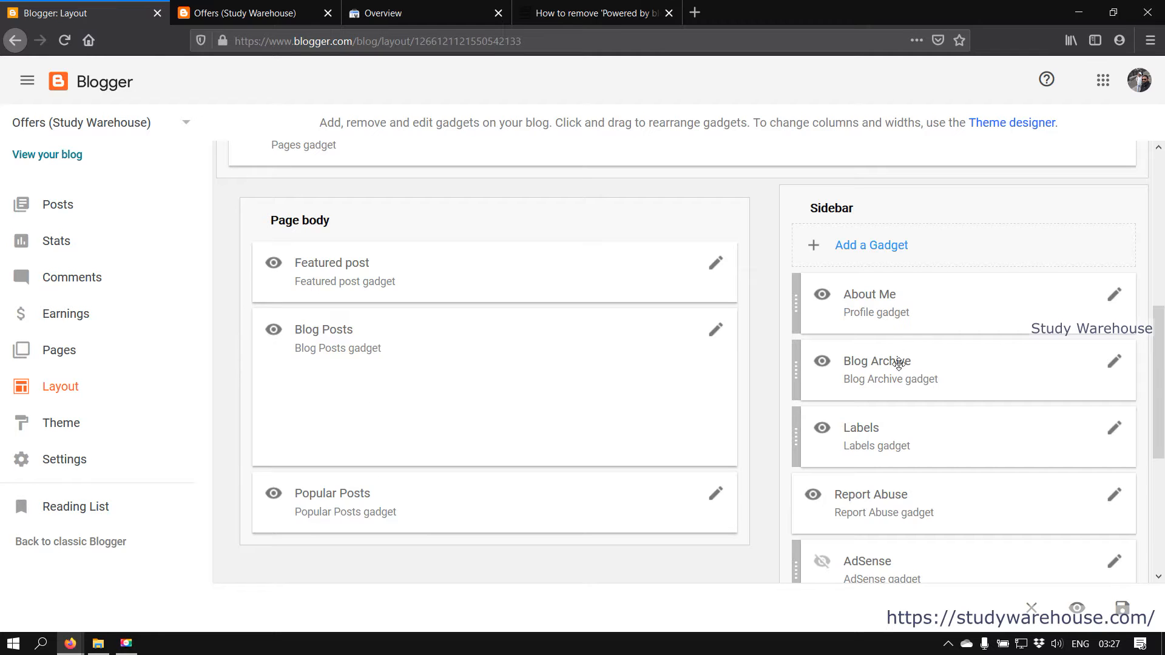
scroll(1002, 407, down, 4)
scroll(1005, 417, down, 1)
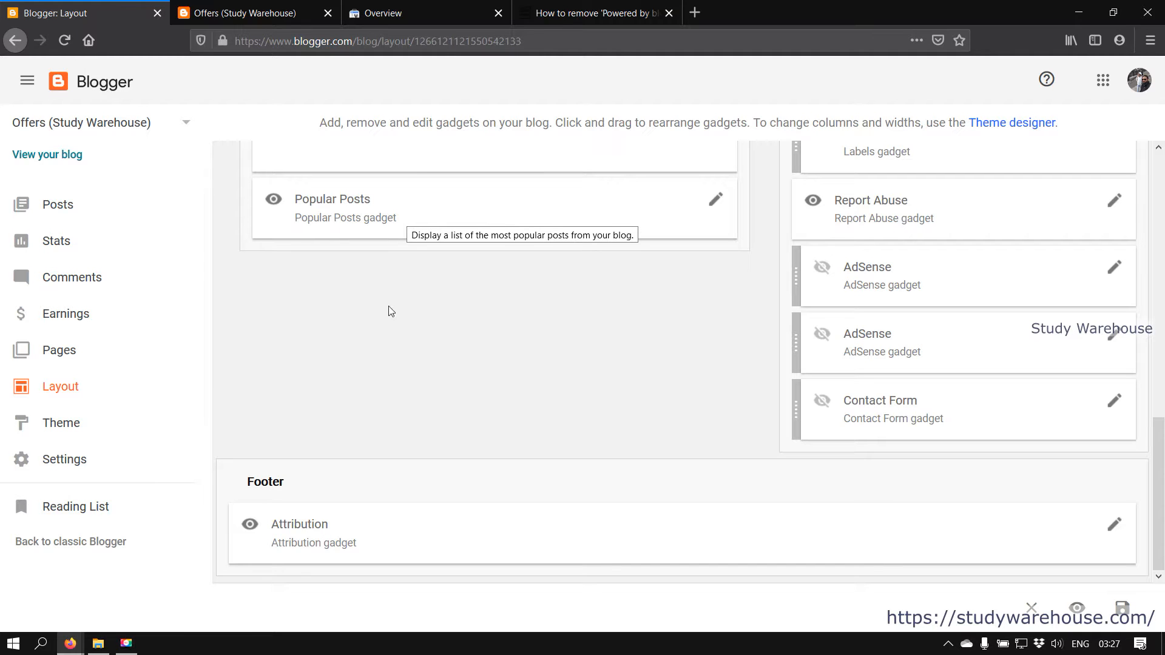
Show the Notable Antique theme's Backup, Restore and Edit HTML menu on the Theme page
click(121, 418)
scroll(616, 275, up, 15)
scroll(616, 275, up, 3)
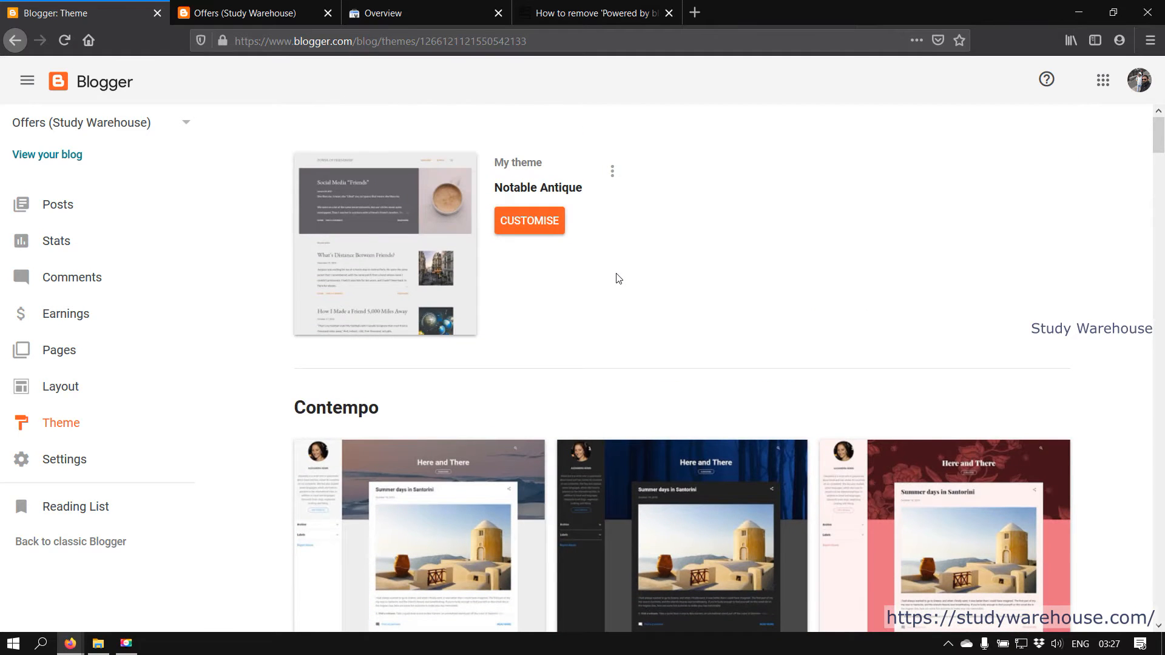
click(613, 172)
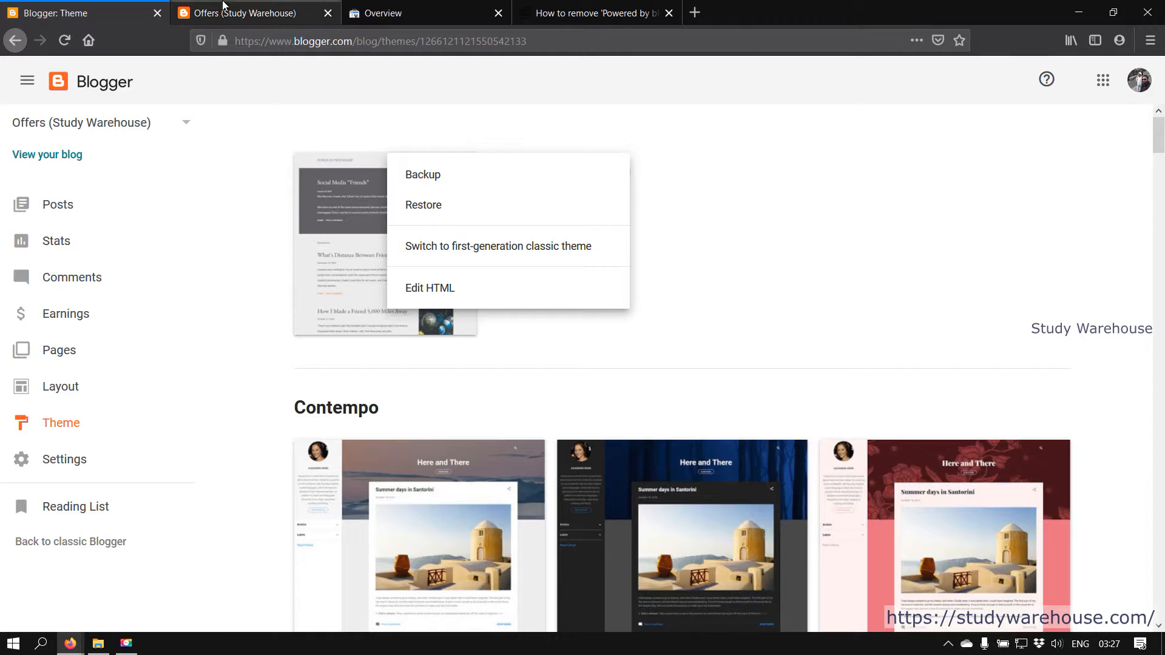
click(286, 13)
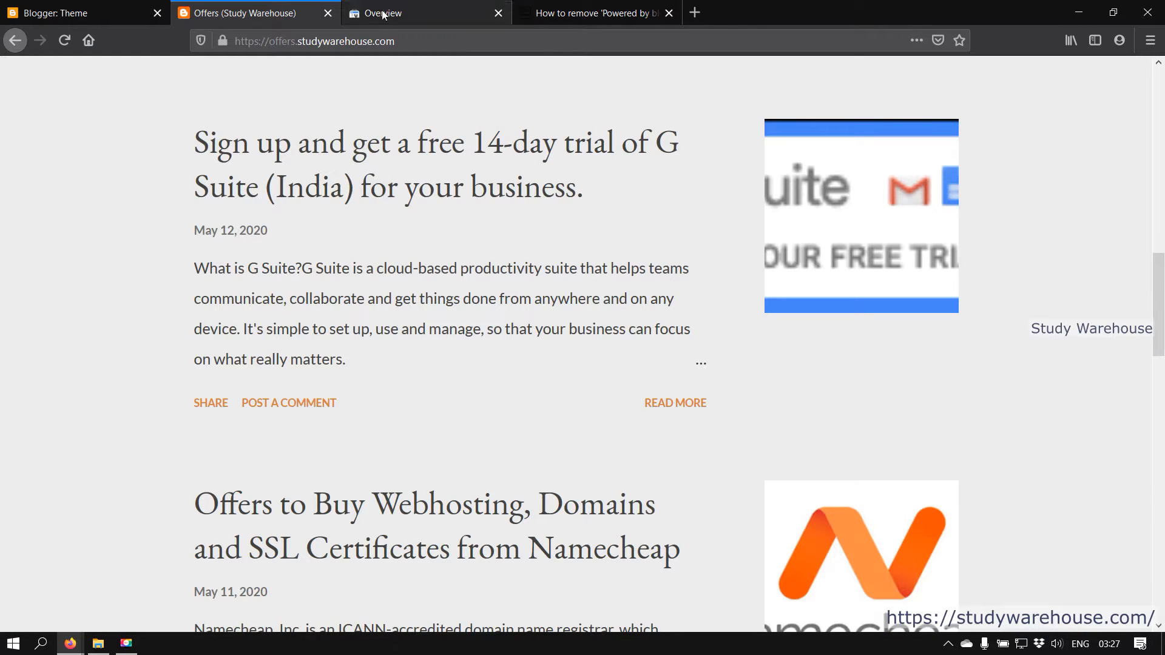
scroll(369, 237, up, 10)
scroll(369, 240, up, 2)
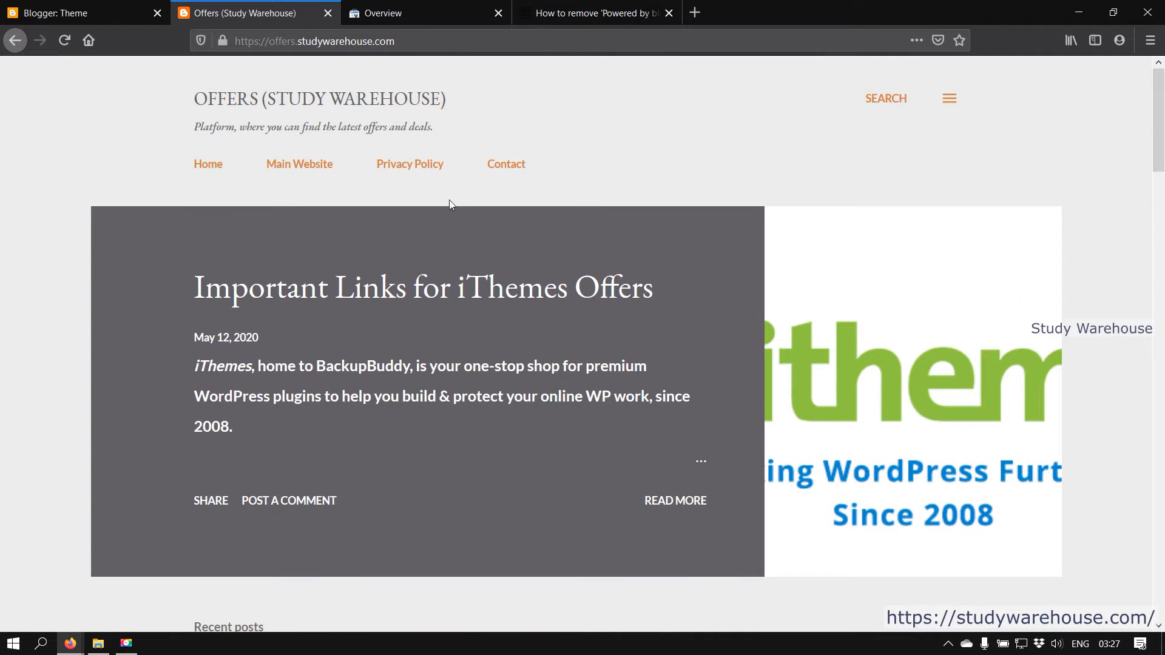
click(507, 164)
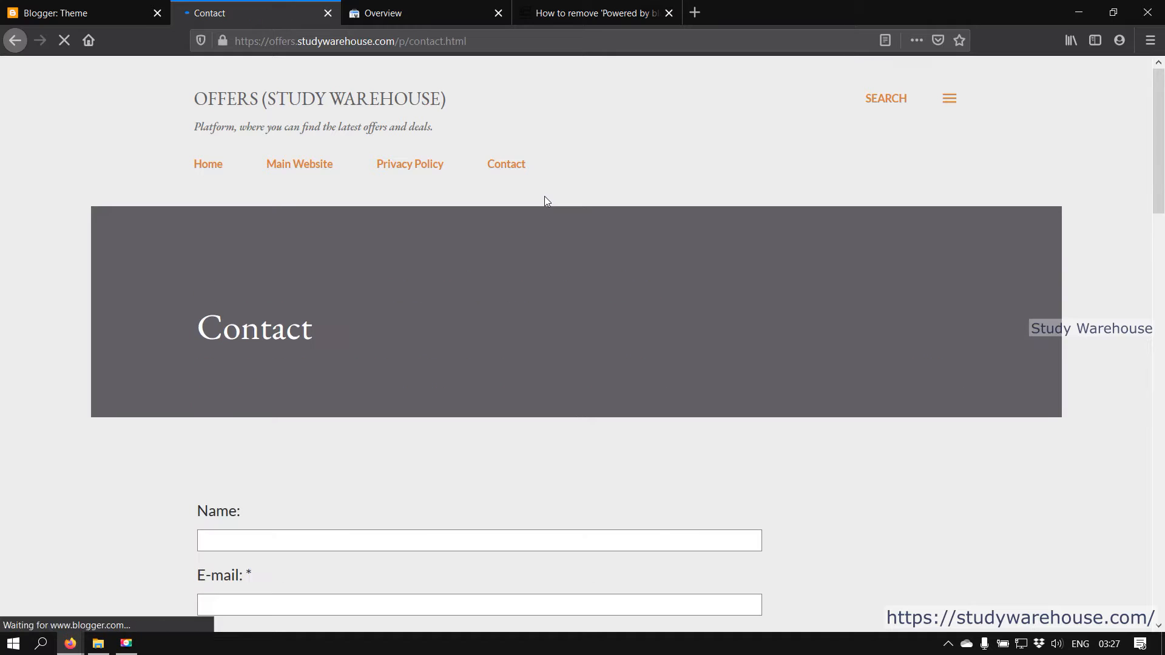
scroll(841, 282, down, 3)
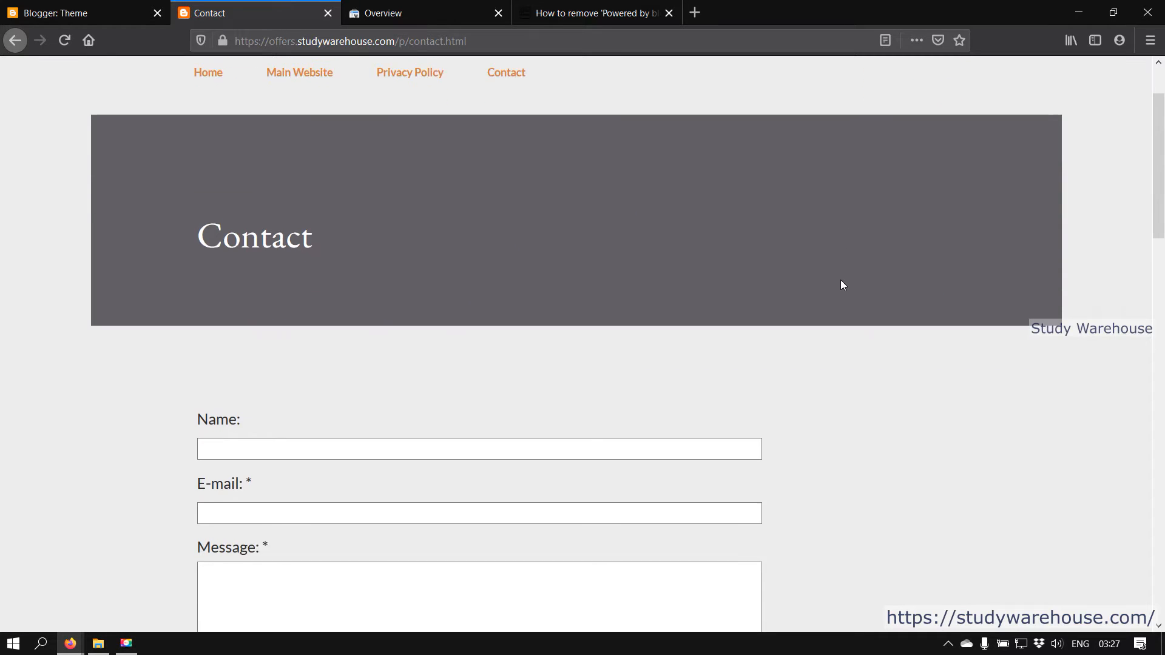
click(25, 9)
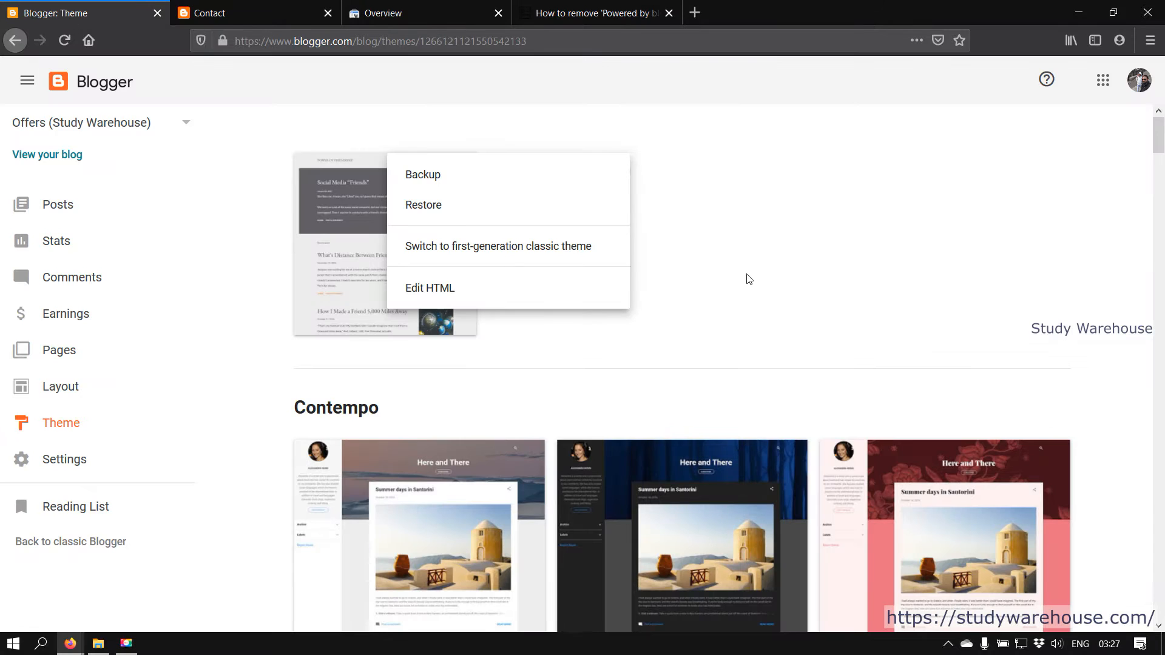
Open the settings of the hidden Contact Form gadget in the Layout's Sidebar
click(61, 398)
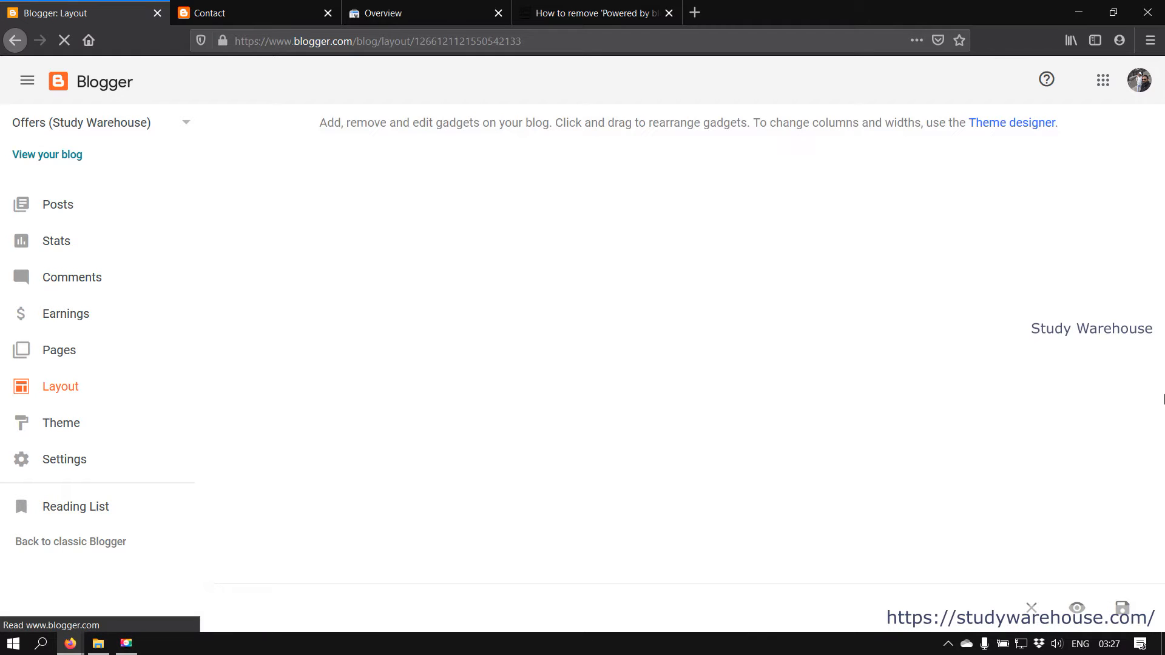
drag(1161, 250, 1164, 517)
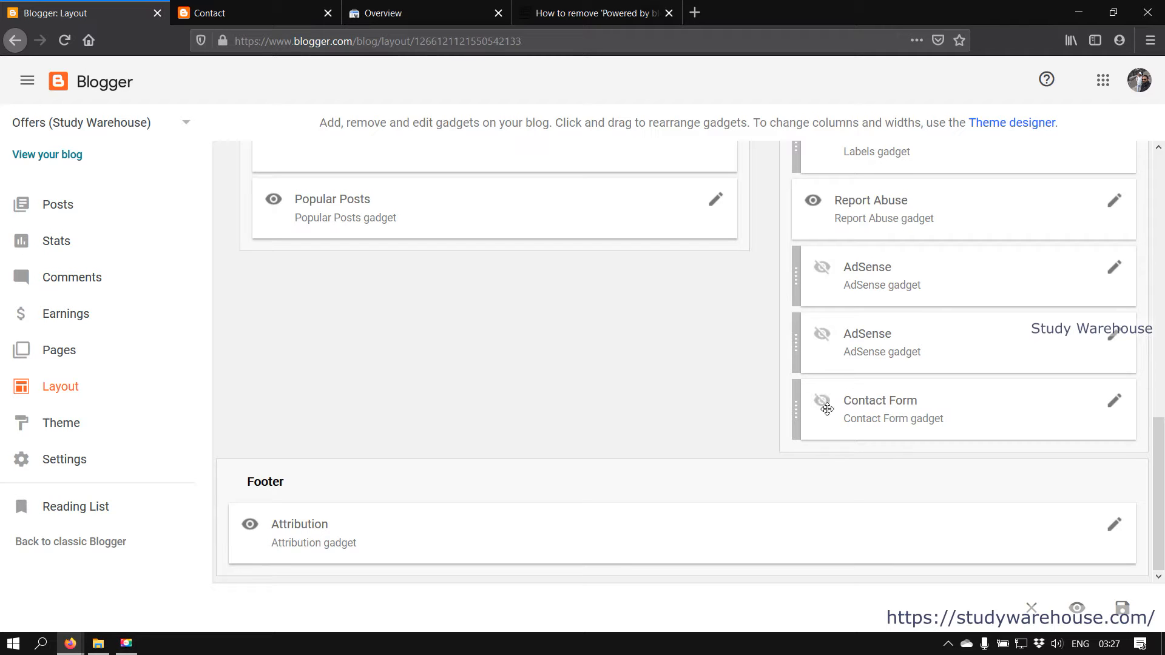
click(1115, 410)
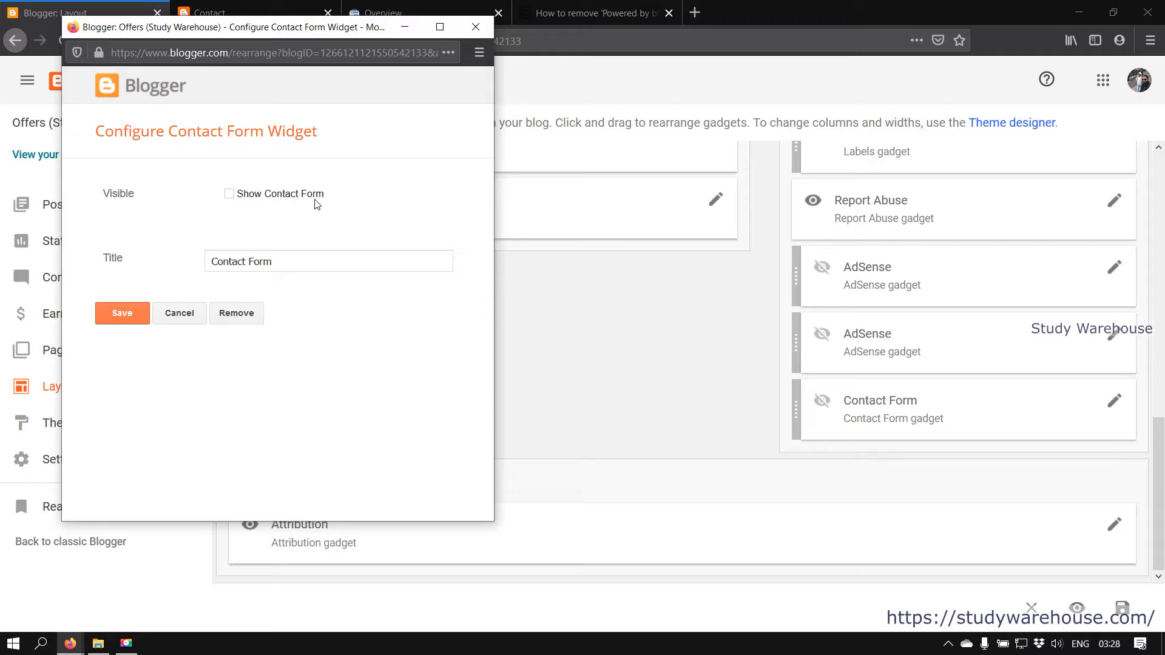
Enter a sender name and e-mail address in the live Contact page form
click(263, 7)
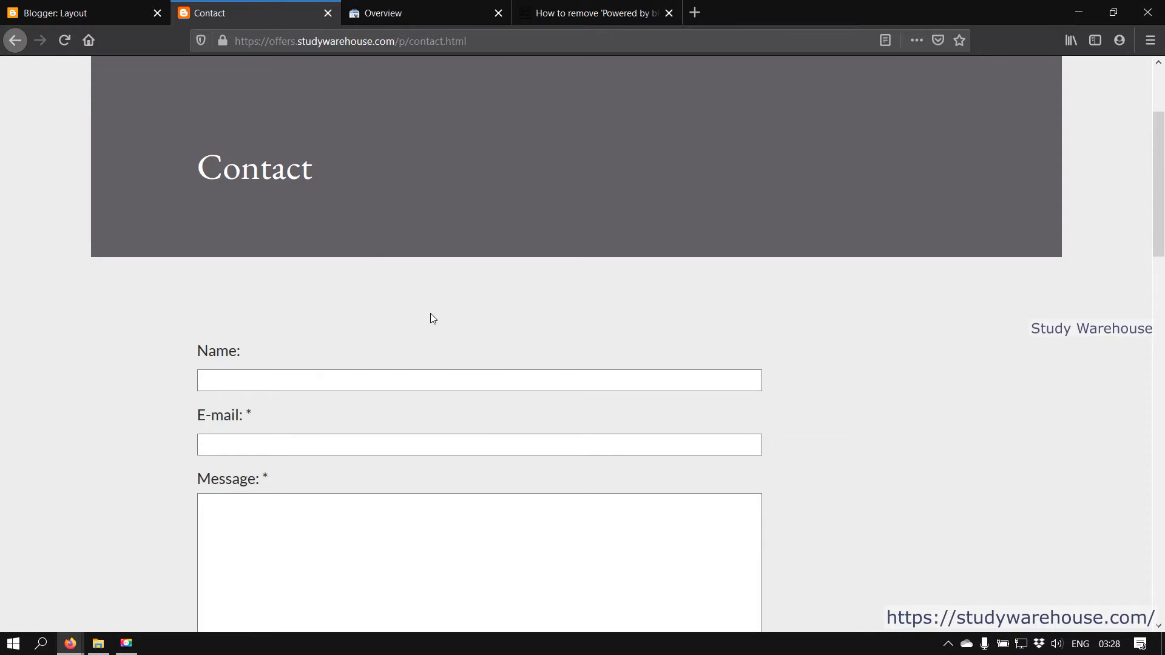
scroll(433, 318, down, 3)
click(326, 216)
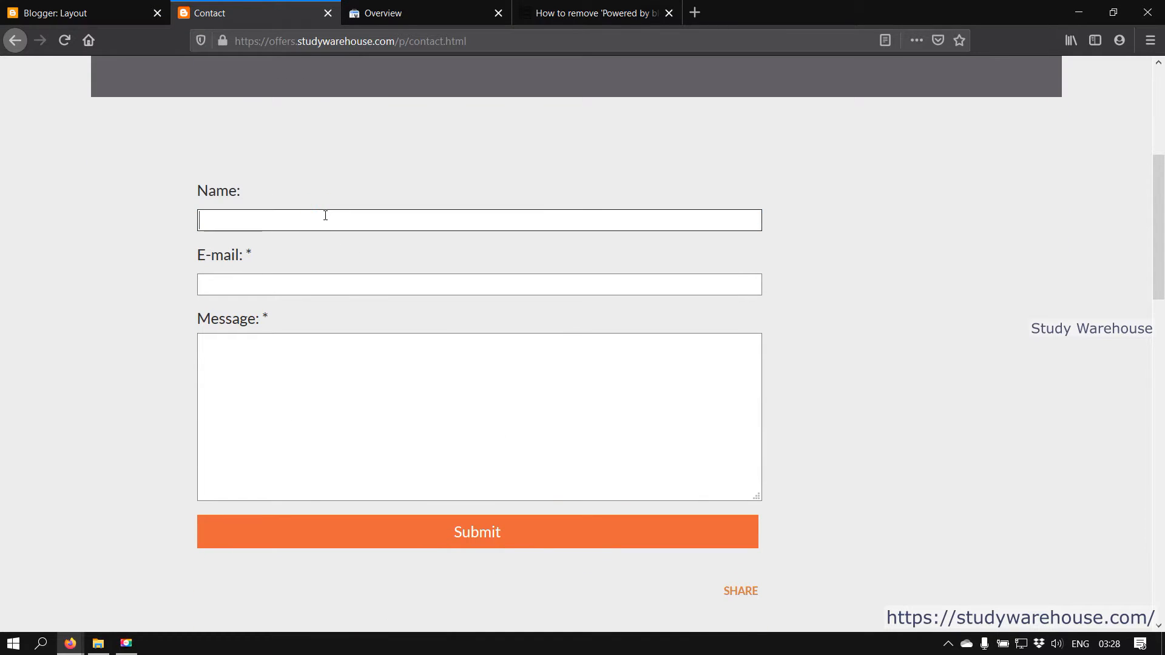
text(Sr)
key(BackSpace)
text(tudy)
key(Tab)
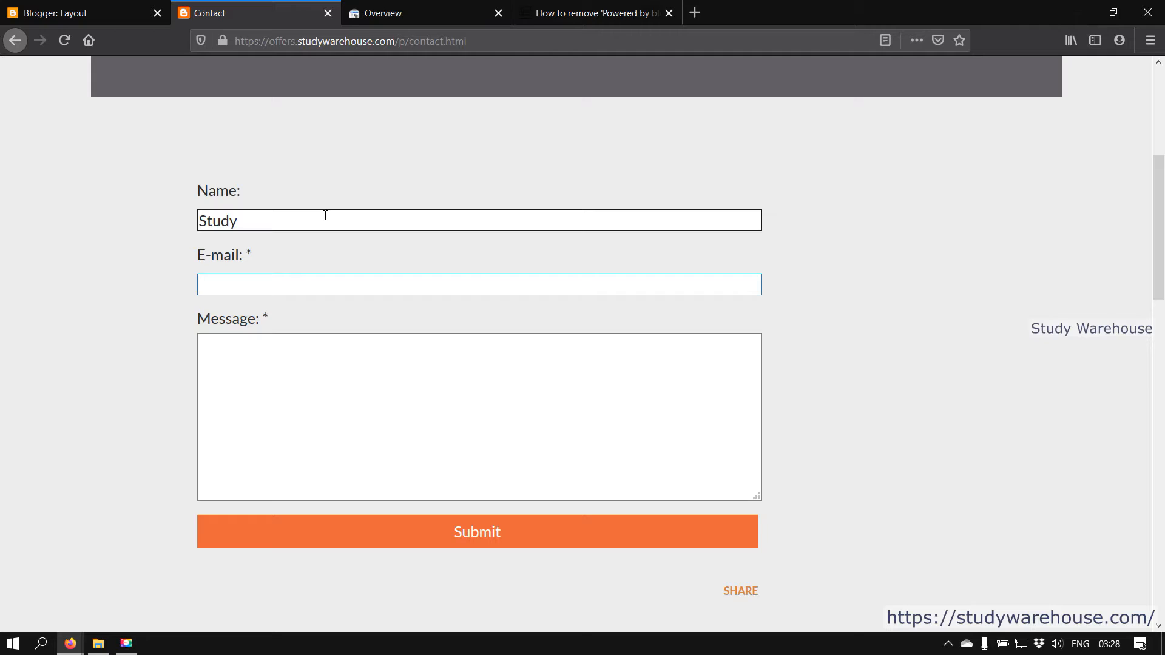
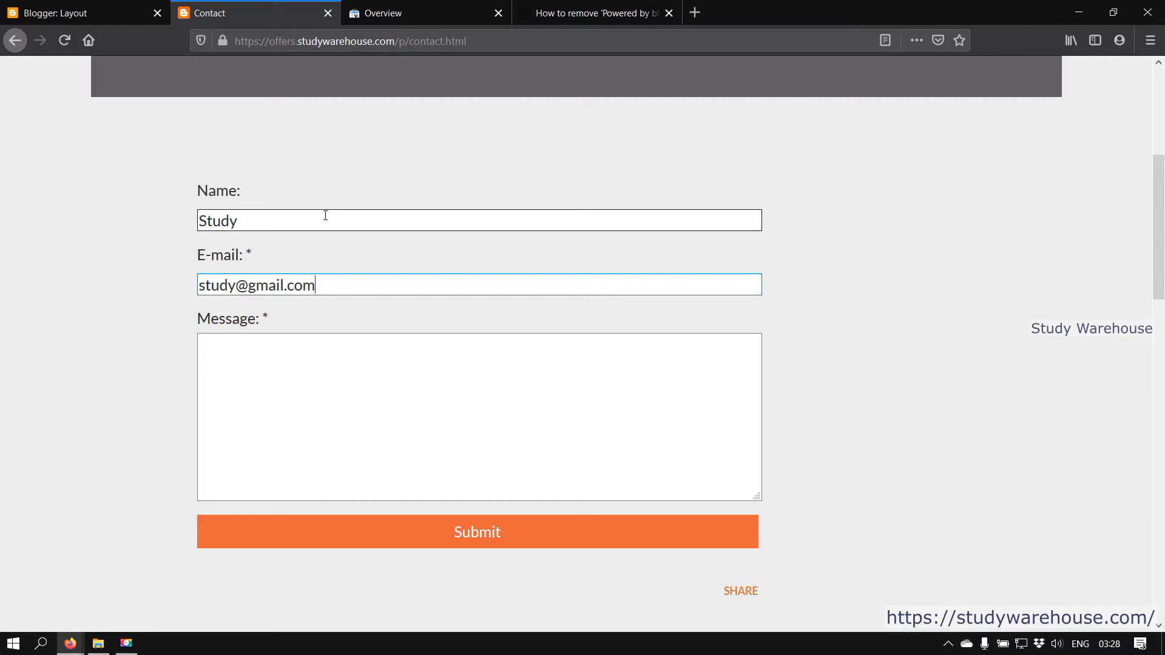
Write the message 'hello' and try submitting the contact form
key(Tab)
text(hello)
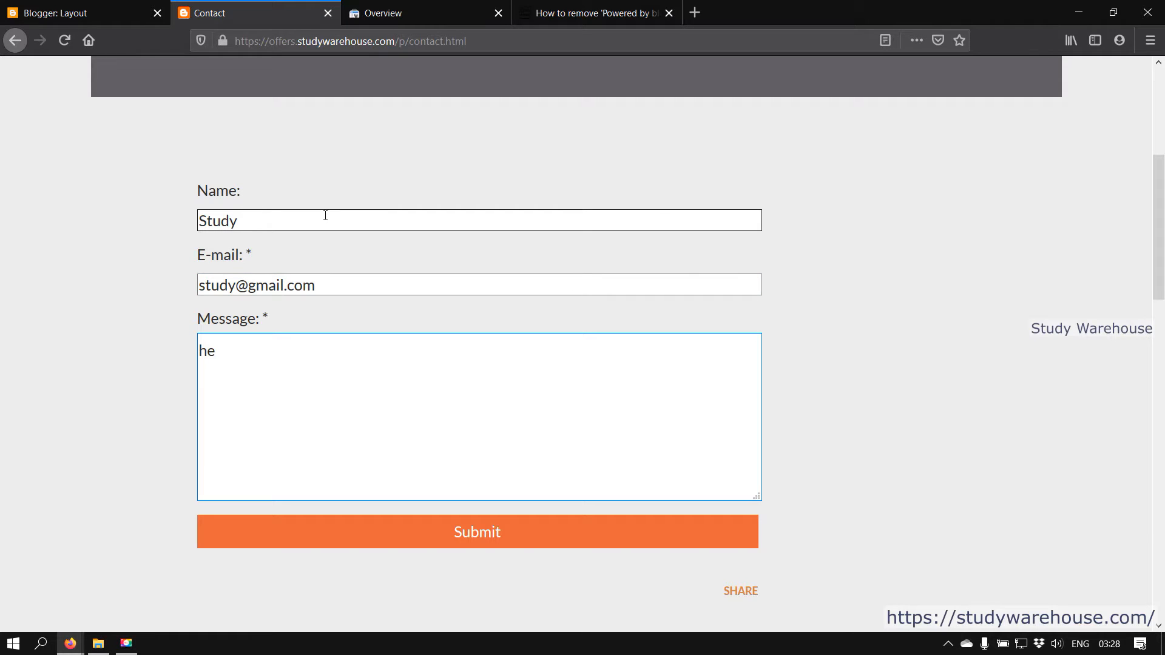
click(476, 540)
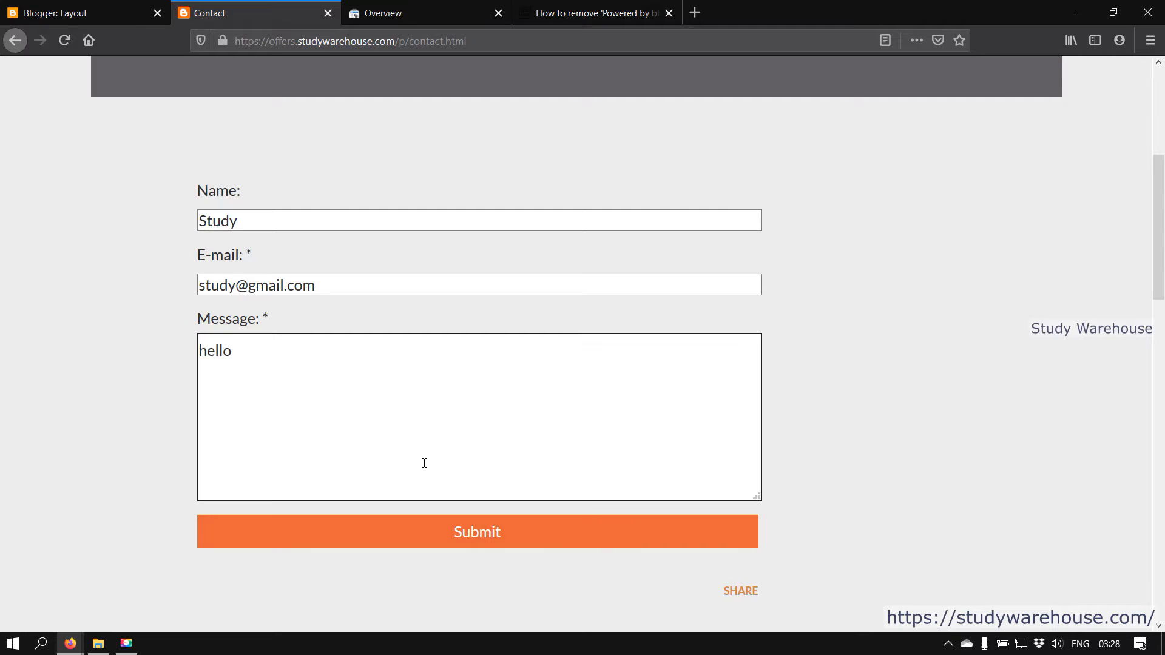
scroll(425, 461, down, 3)
scroll(385, 397, up, 3)
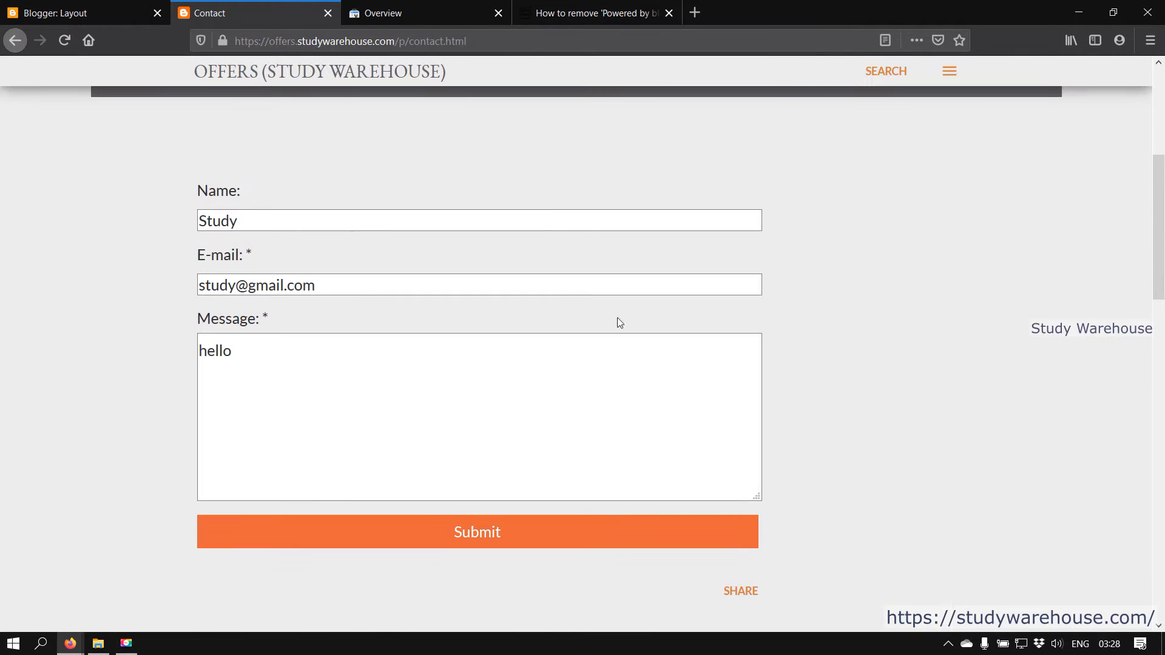
Tick Show Contact Form in the Contact Form gadget, save it, and return to the Contact page
click(74, 9)
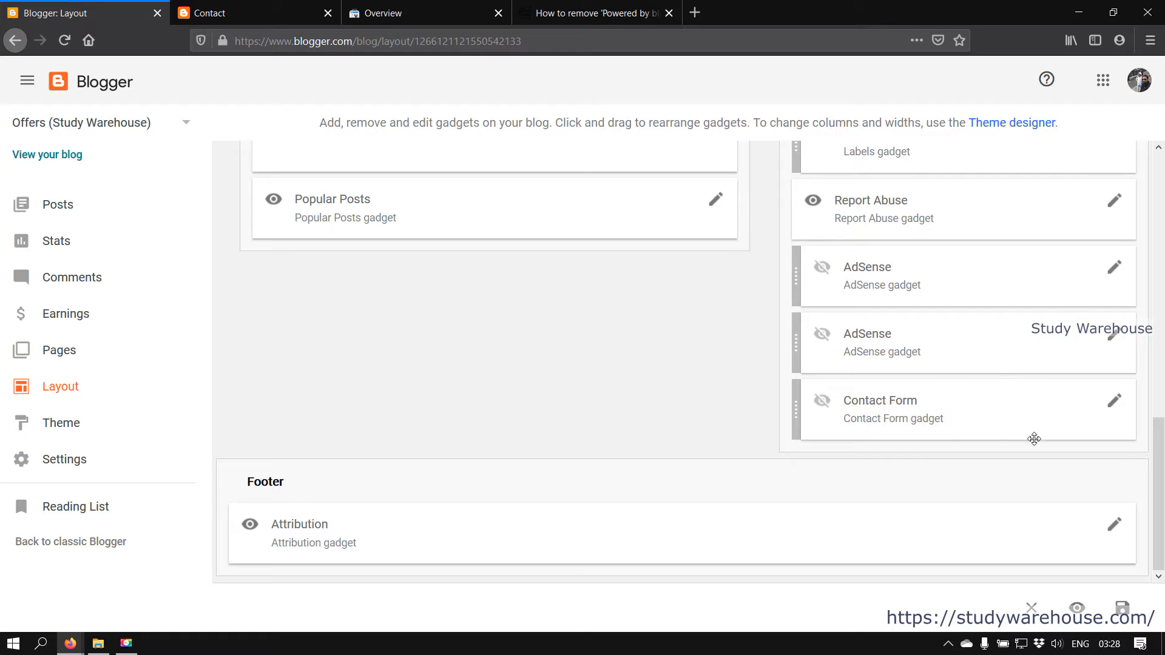
click(1115, 403)
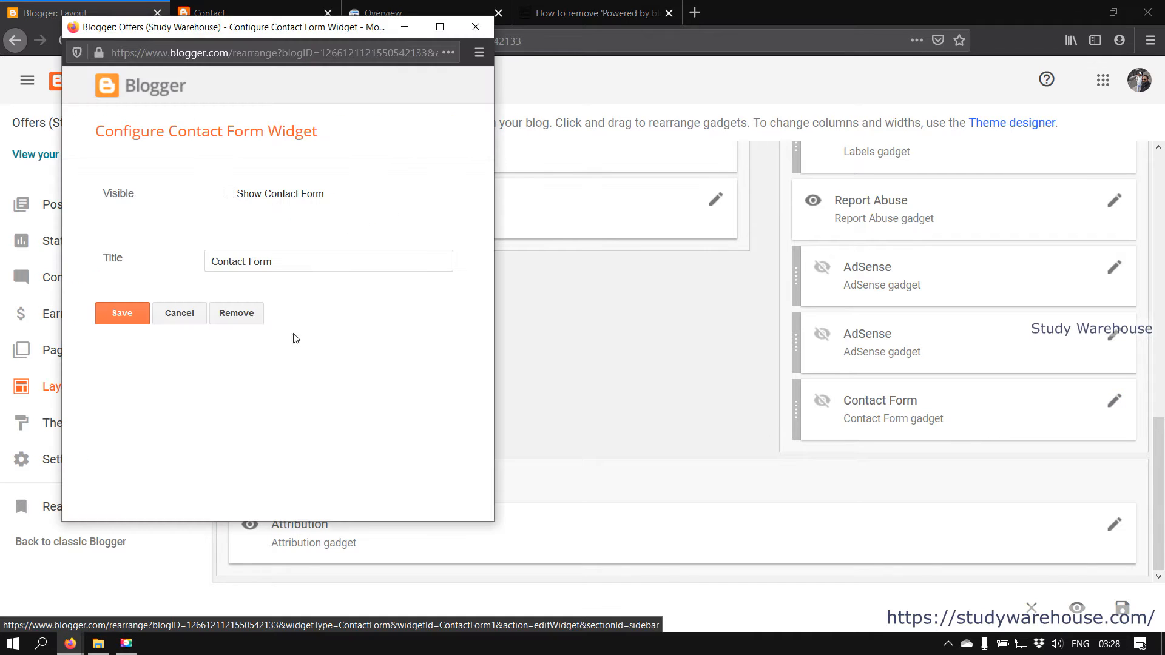
click(272, 196)
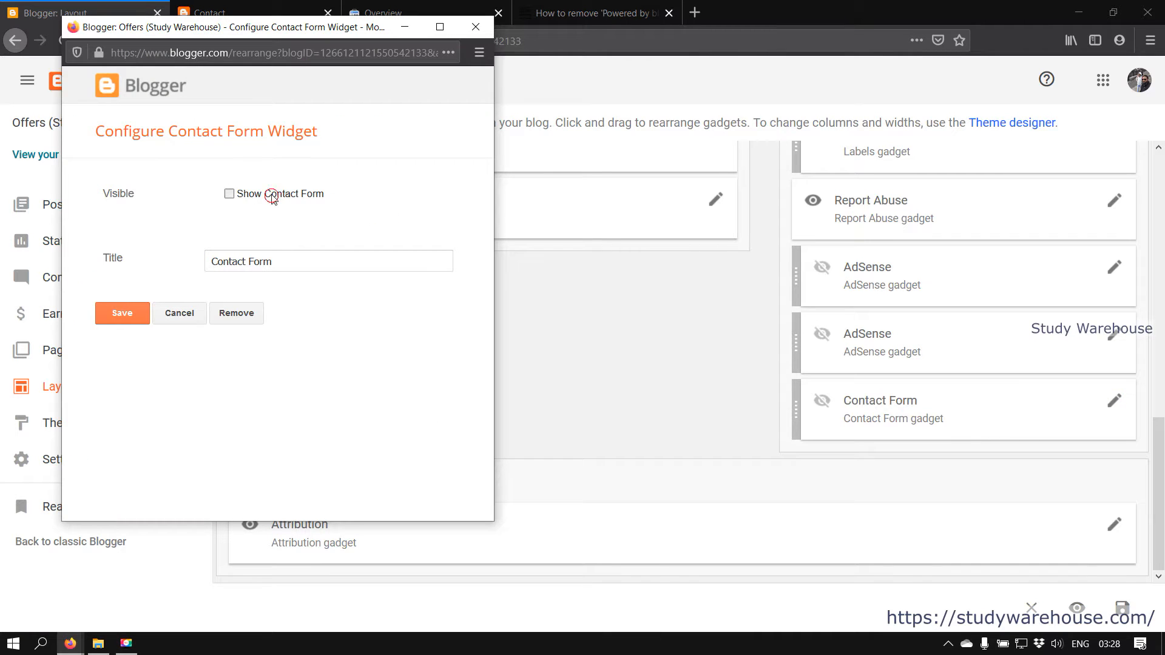
click(115, 315)
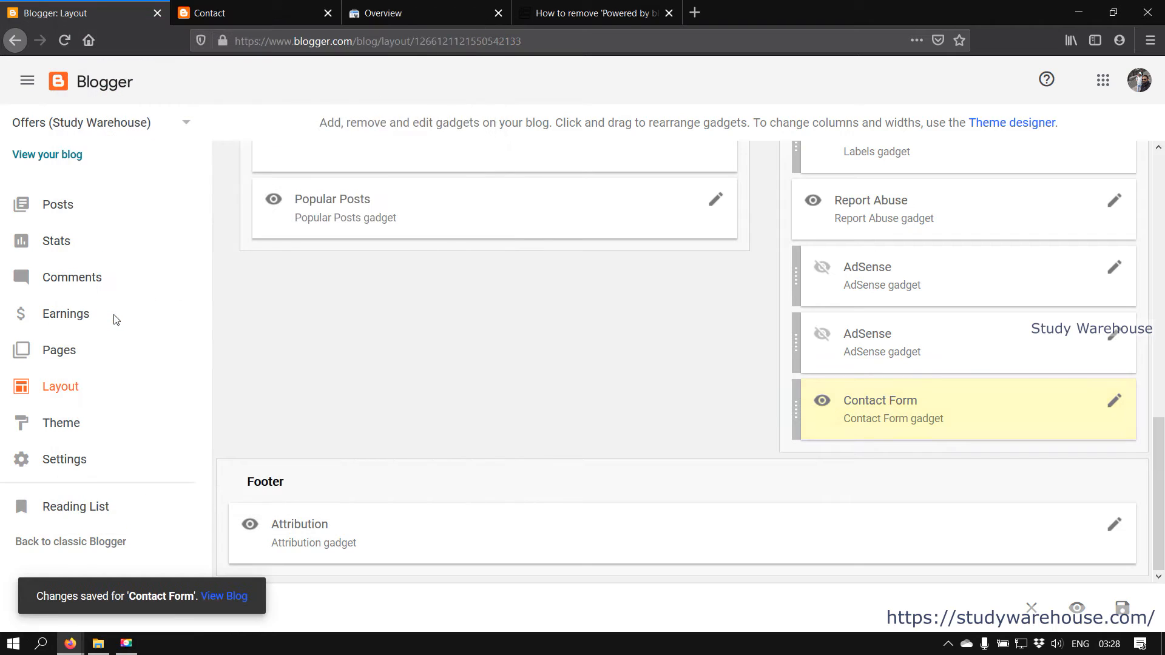
click(267, 9)
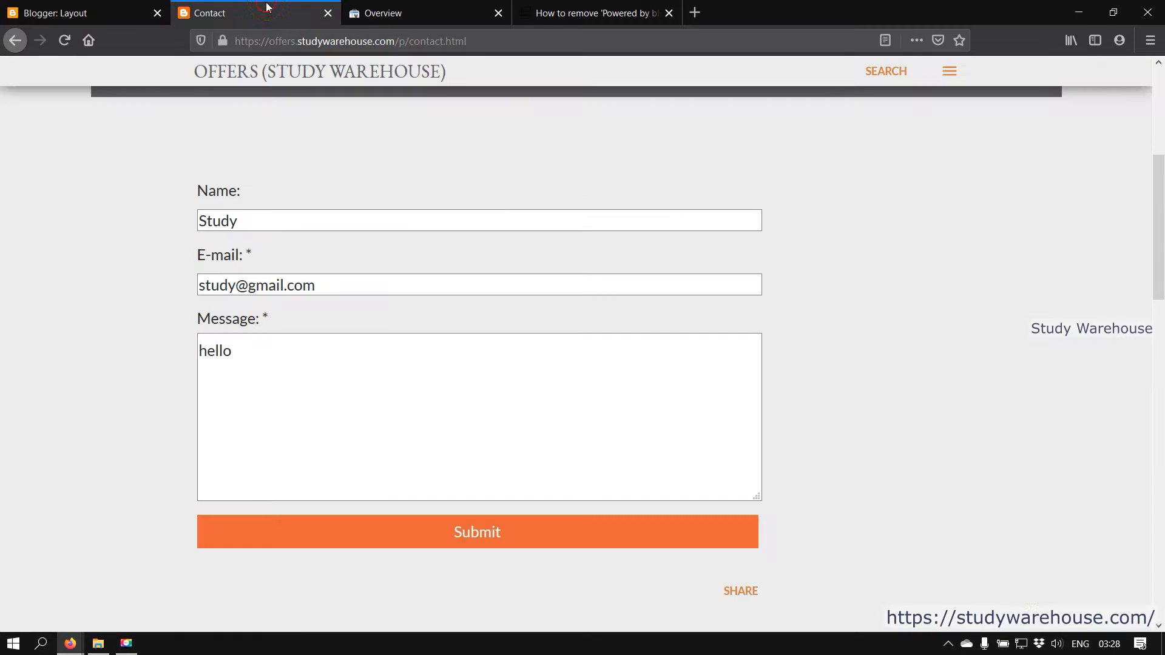
click(63, 42)
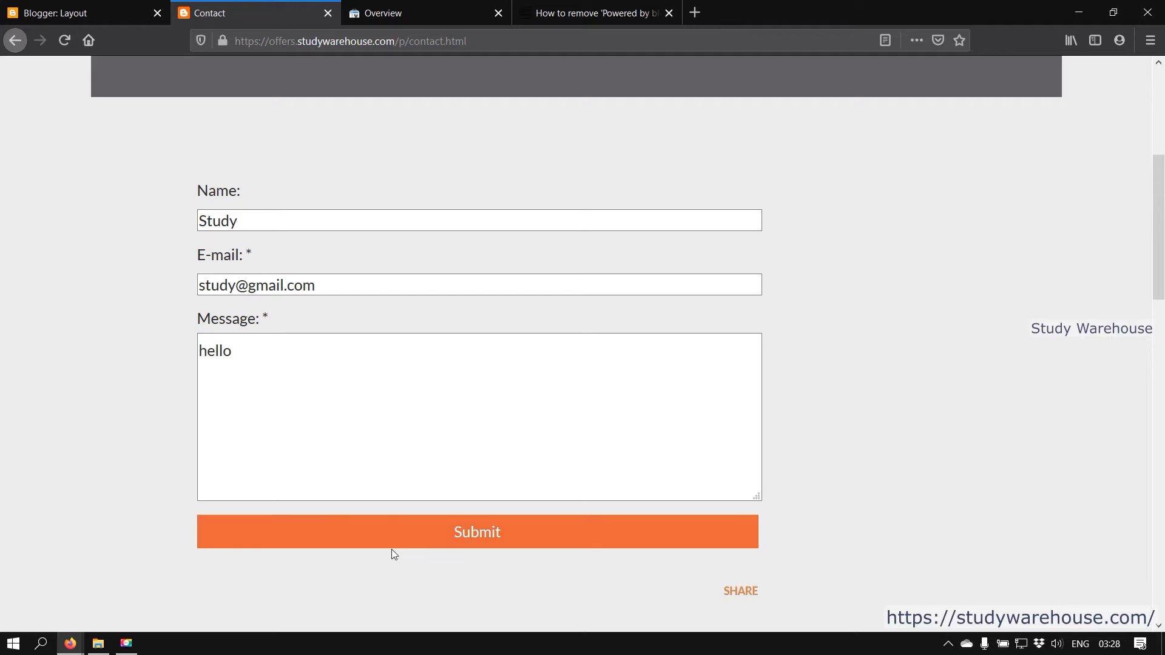
click(420, 544)
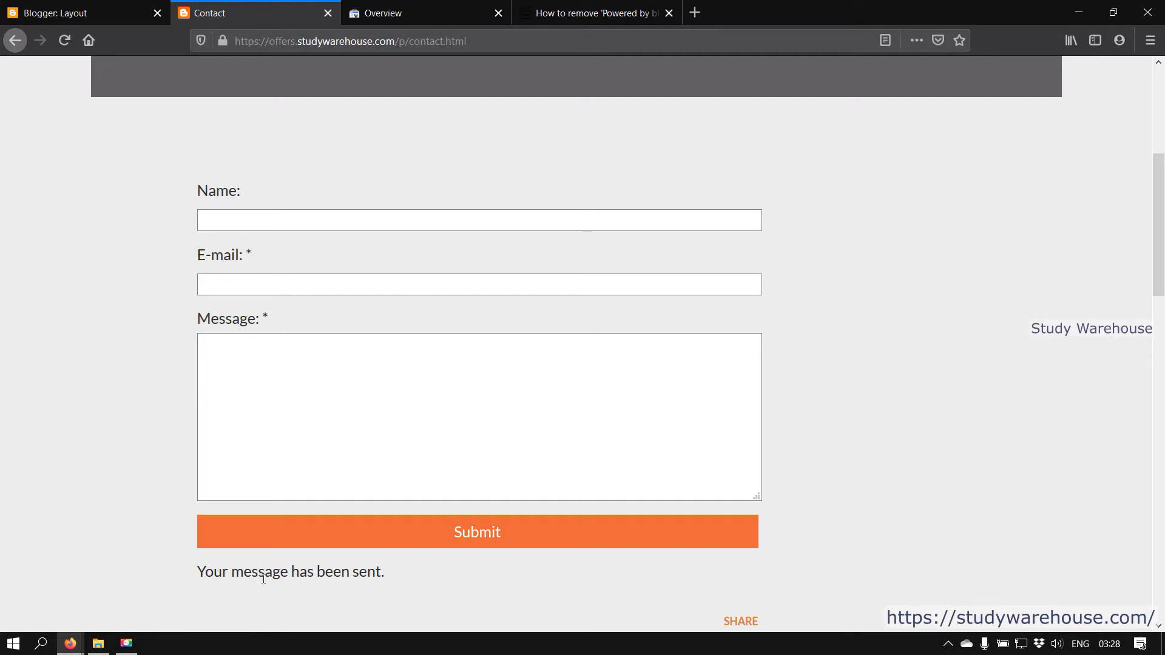
scroll(1100, 354, up, 5)
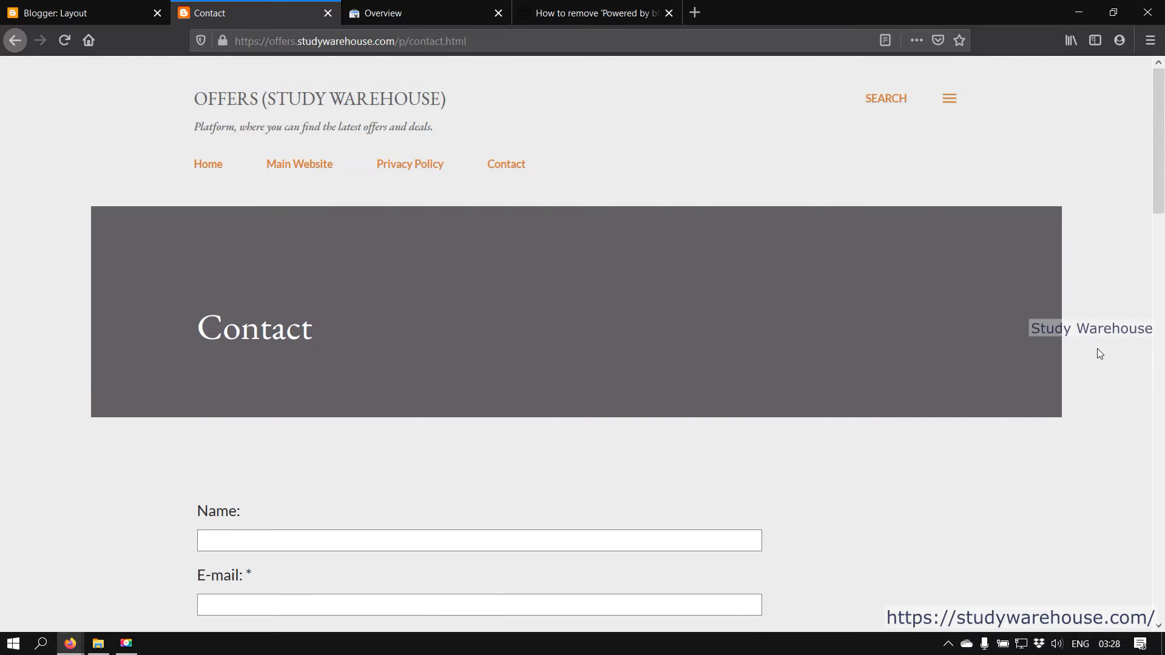
click(949, 99)
scroll(1111, 383, down, 5)
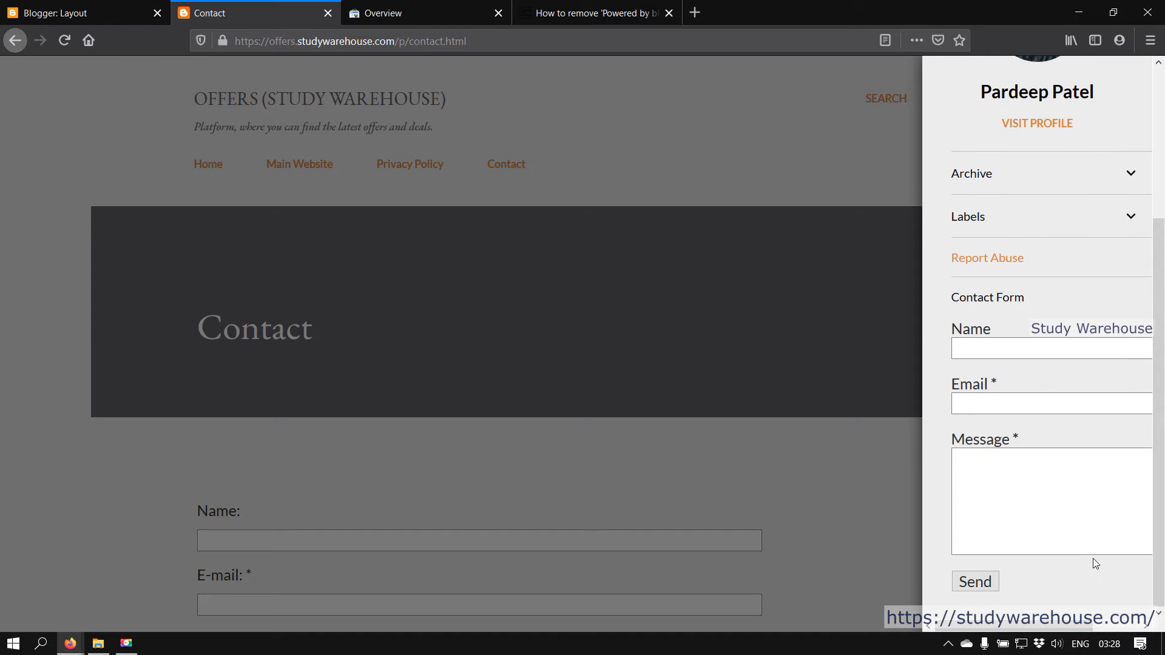
click(699, 145)
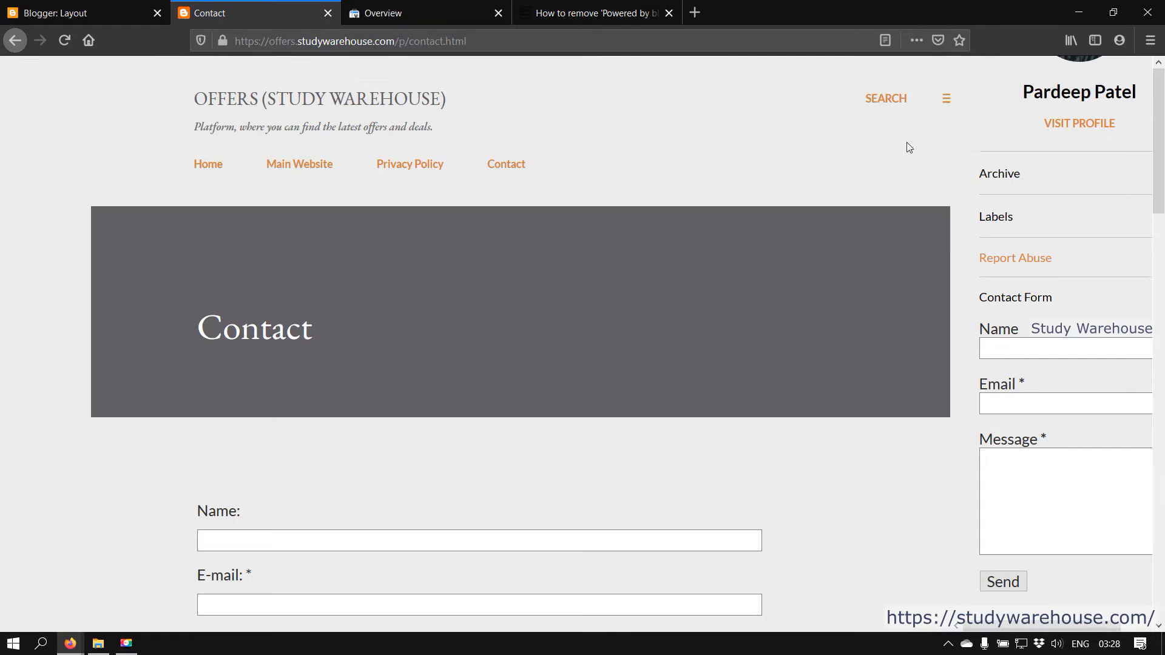
Compare the Layout editor with the live Contact page, then go to the blog's Home page
click(80, 5)
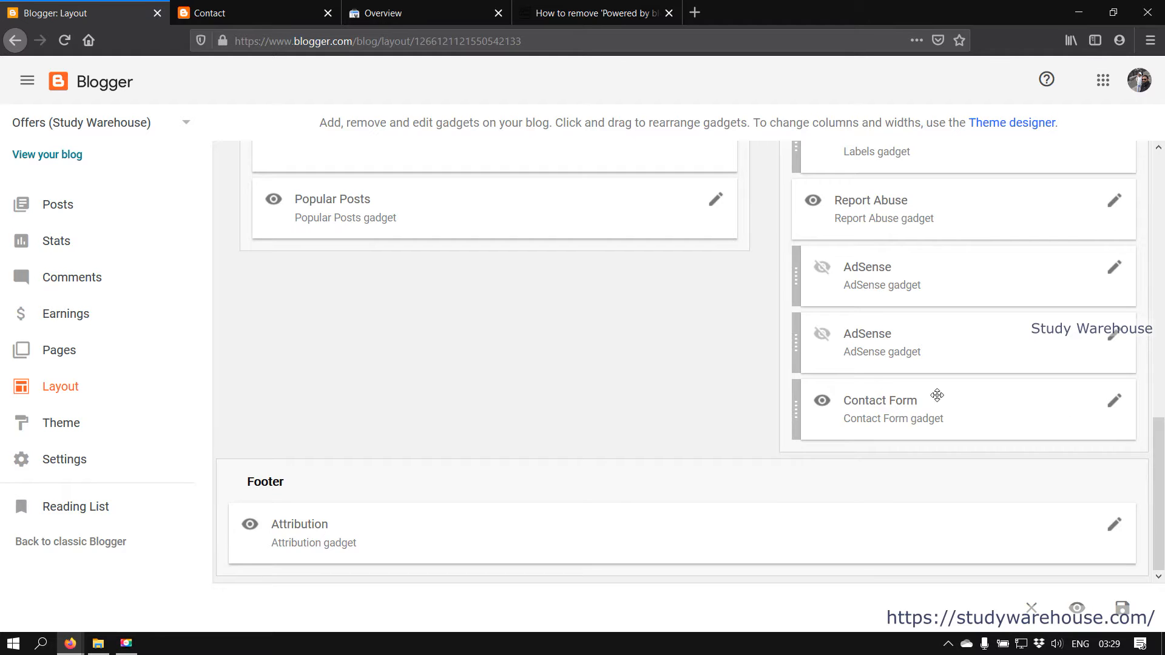
scroll(860, 385, up, 10)
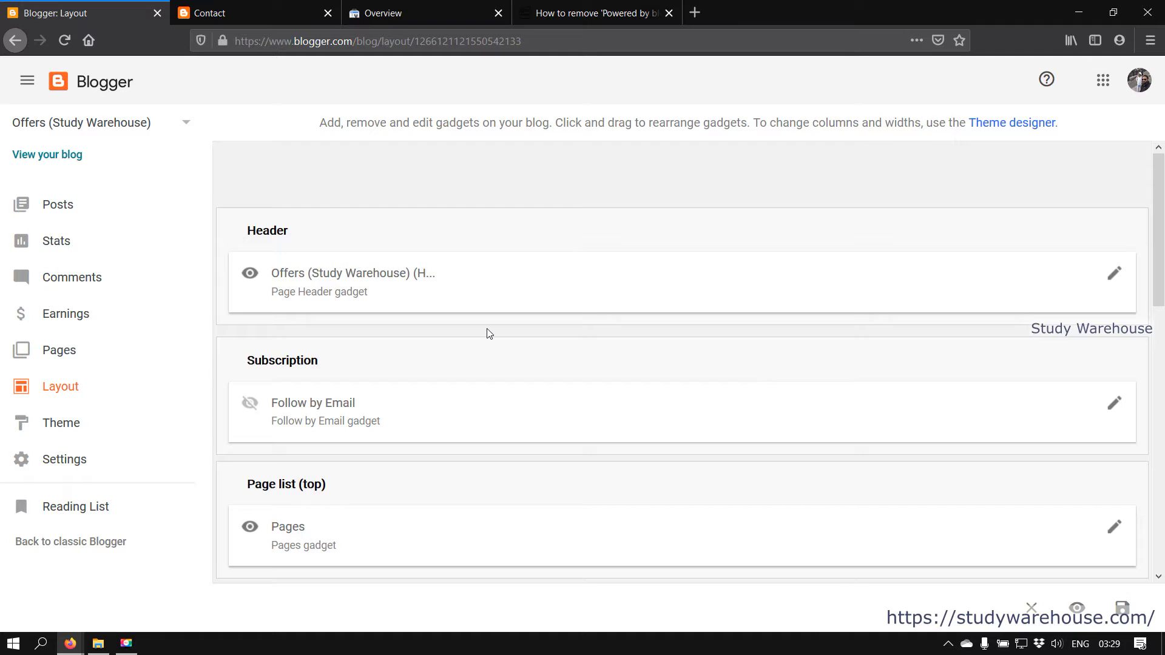
click(240, 7)
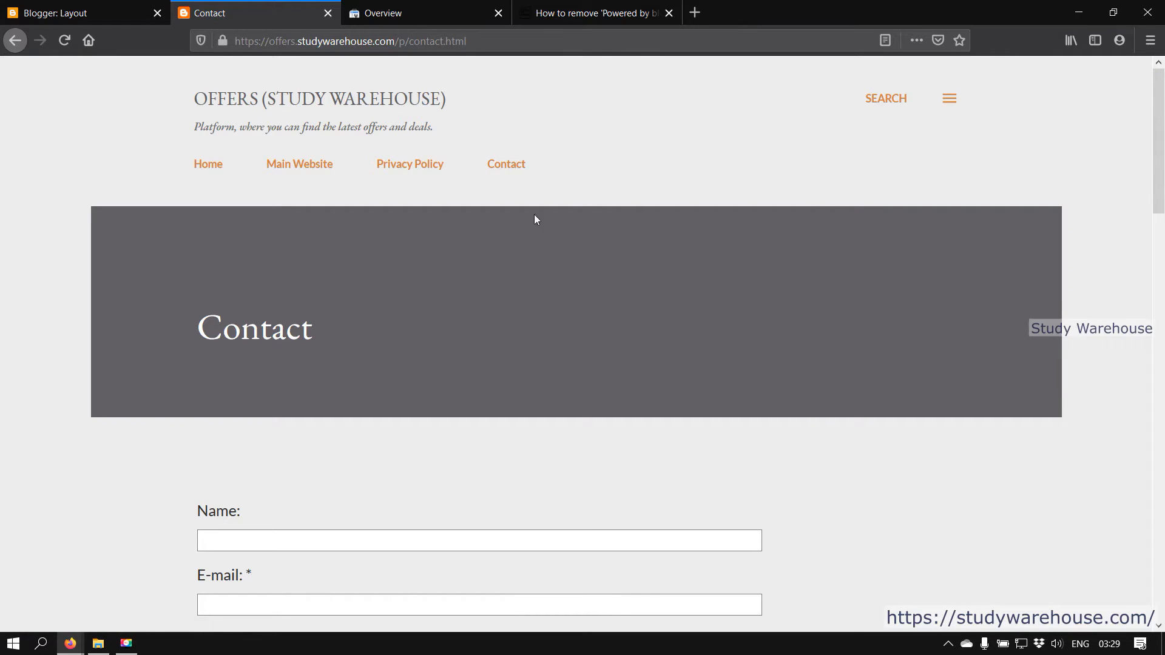
scroll(580, 352, down, 10)
scroll(531, 438, up, 10)
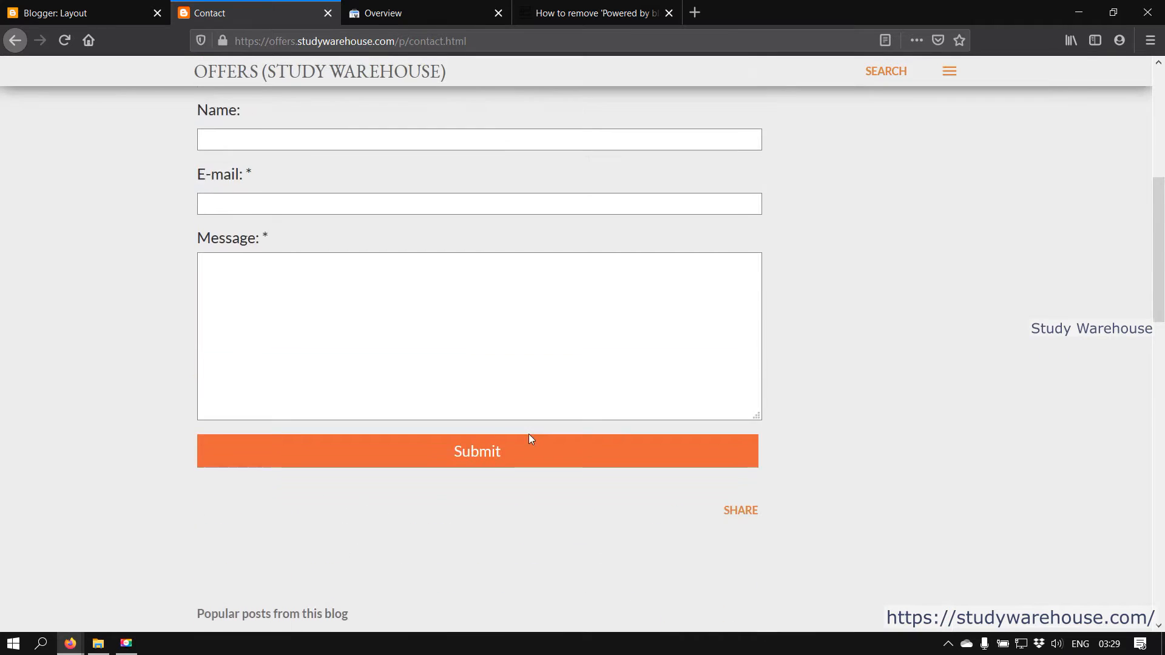
click(85, 12)
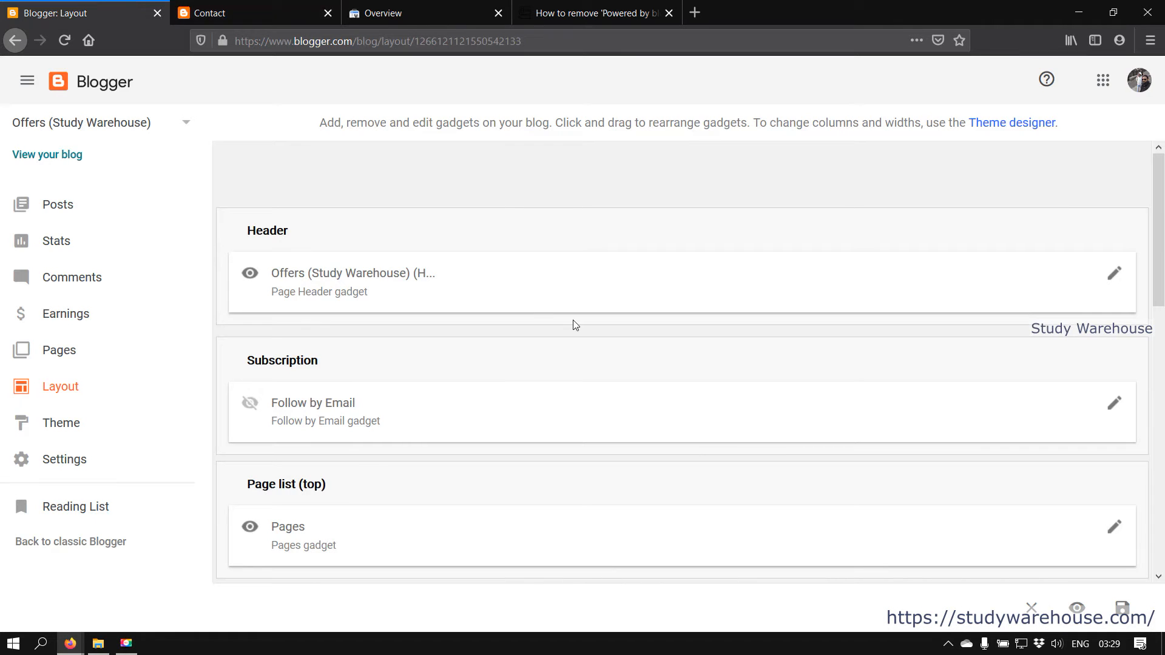
click(285, 8)
click(212, 159)
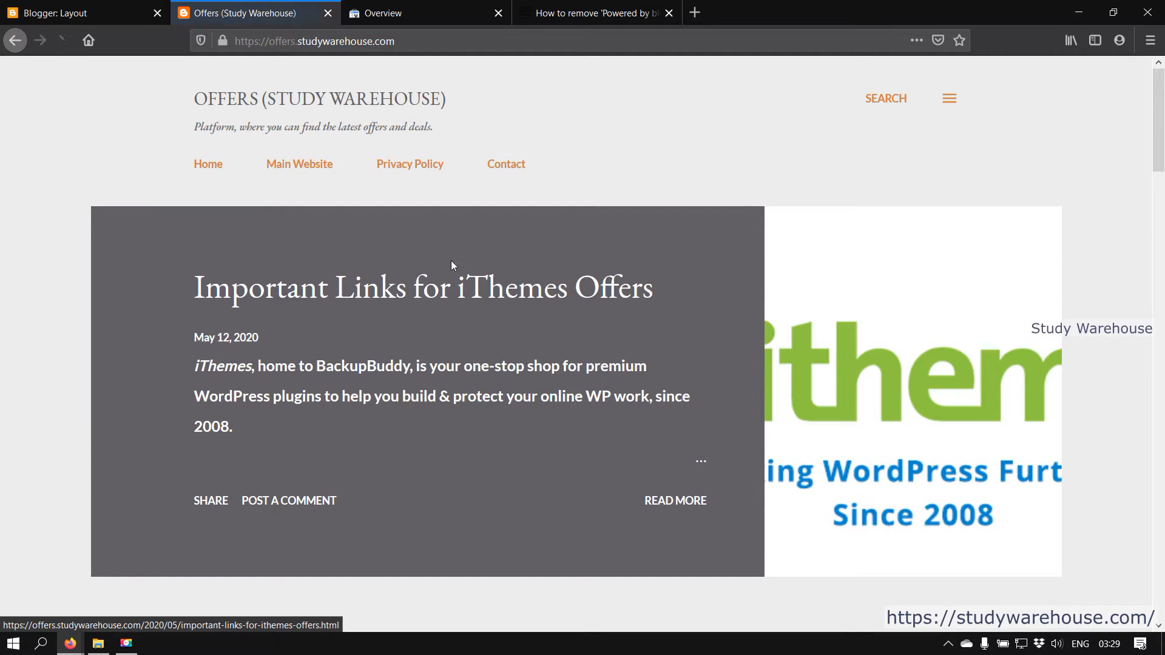
Scroll to the home page footer, then find the Footer's Attribution gadget in Layout
drag(1162, 142, 1163, 592)
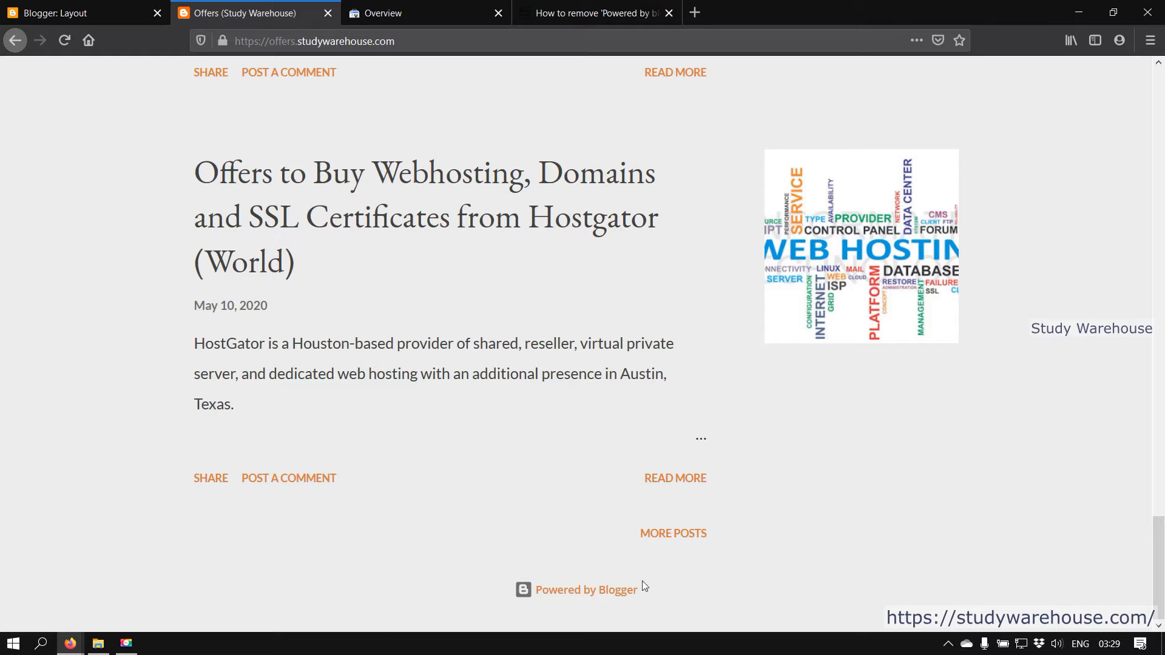
click(37, 12)
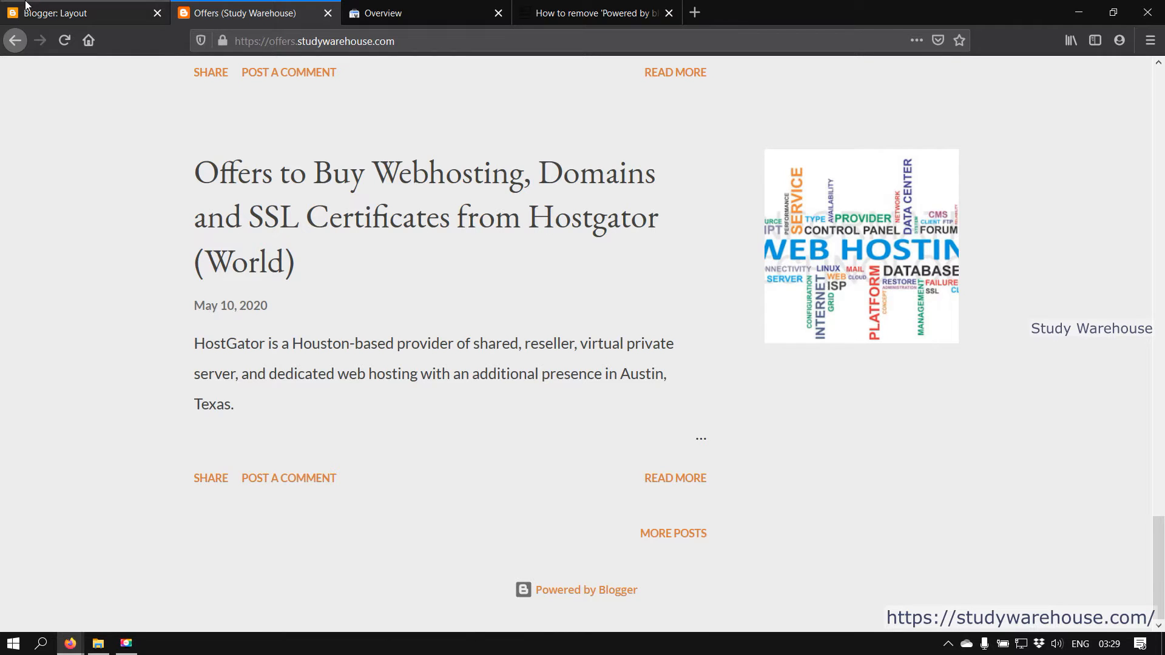
scroll(460, 312, down, 10)
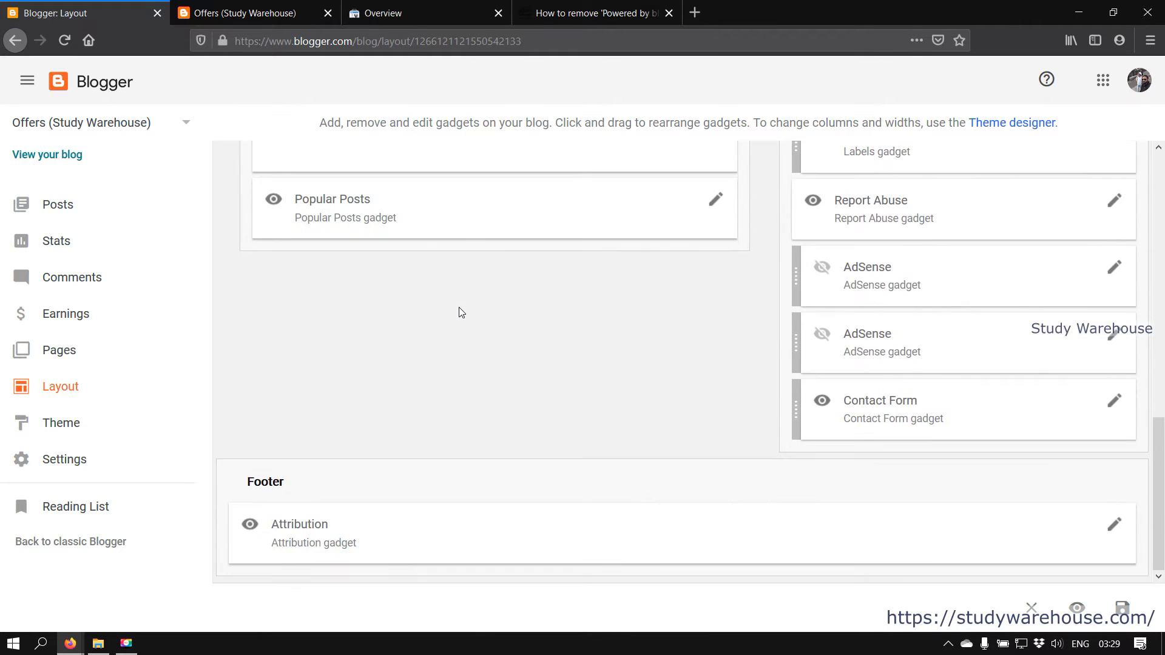
Inspect the Attribution and Contact Form gadget settings windows, closing each afterwards
click(1114, 526)
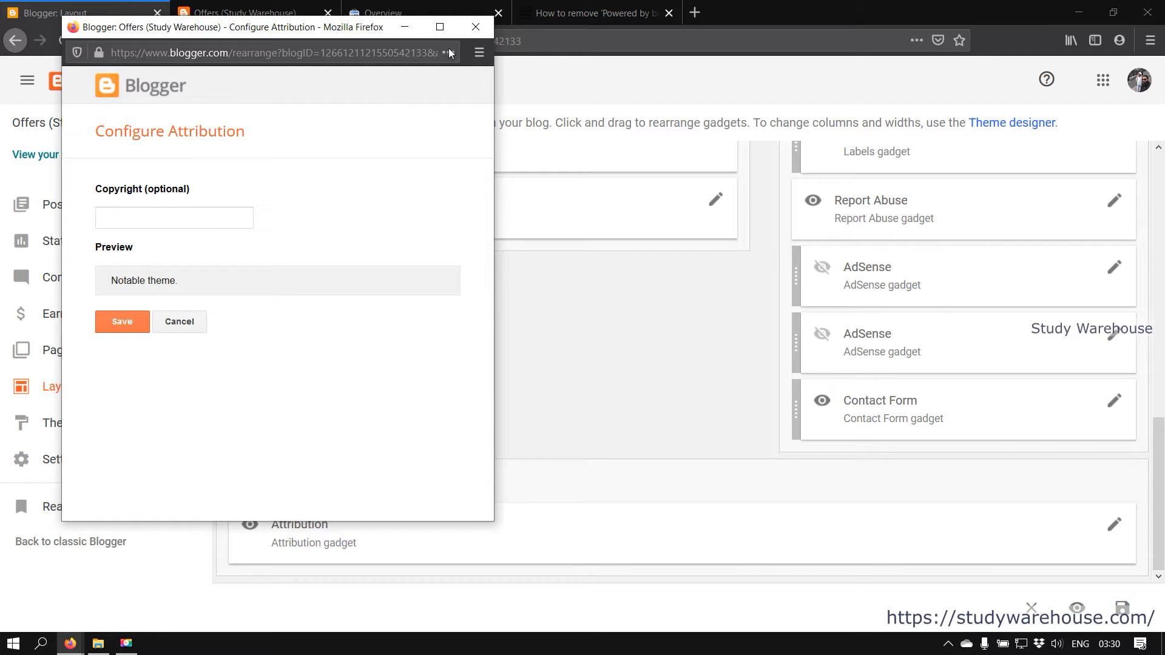
click(476, 27)
click(1120, 403)
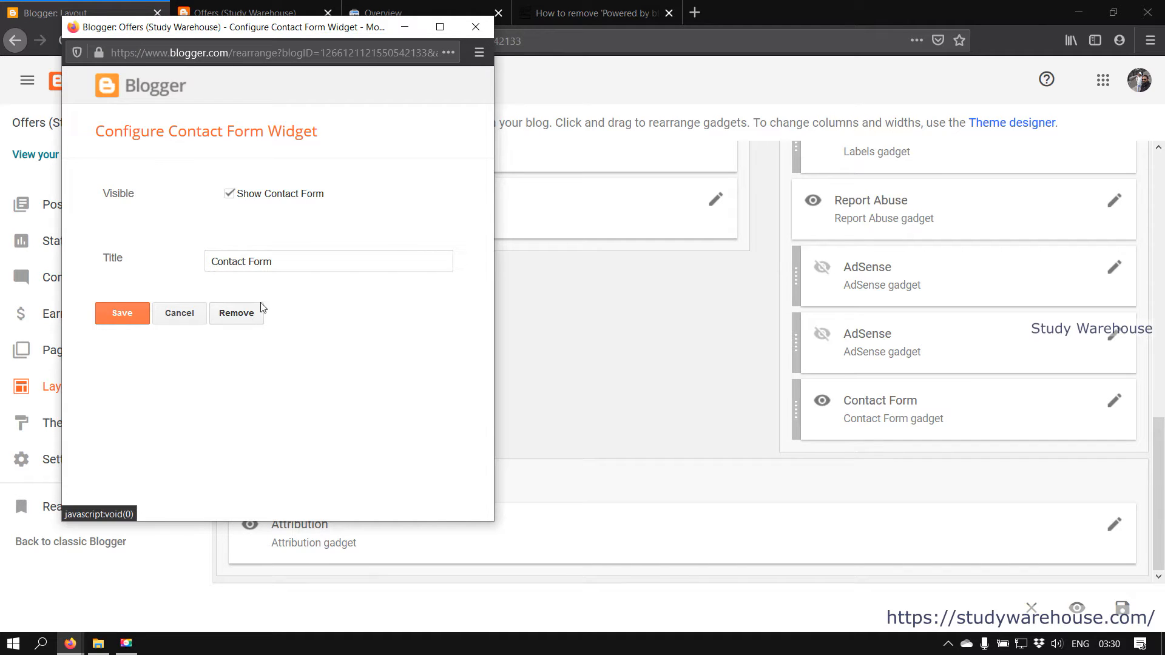
click(474, 31)
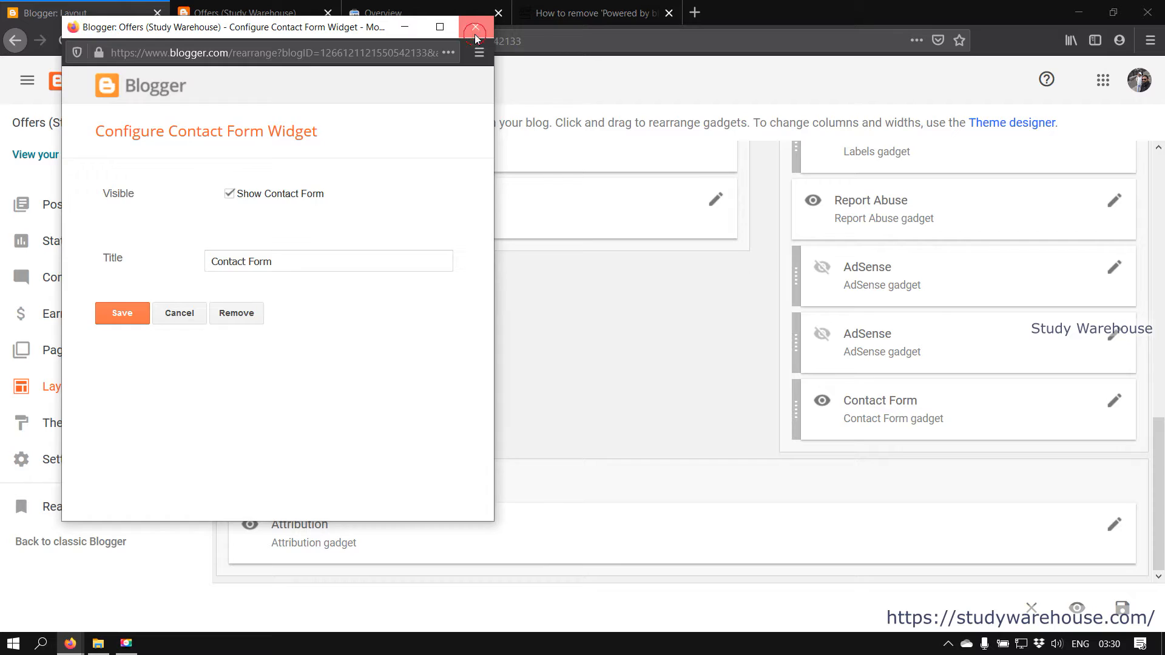
Reopen the Attribution settings and highlight the empty Copyright (optional) field
click(1114, 524)
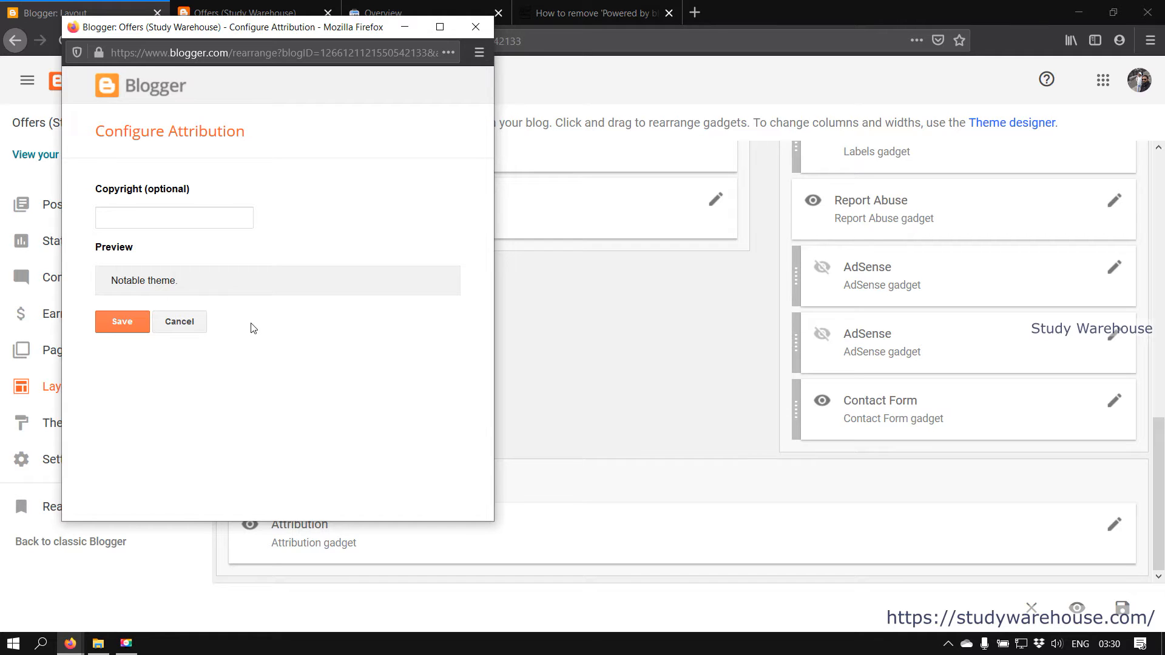
drag(99, 186, 183, 190)
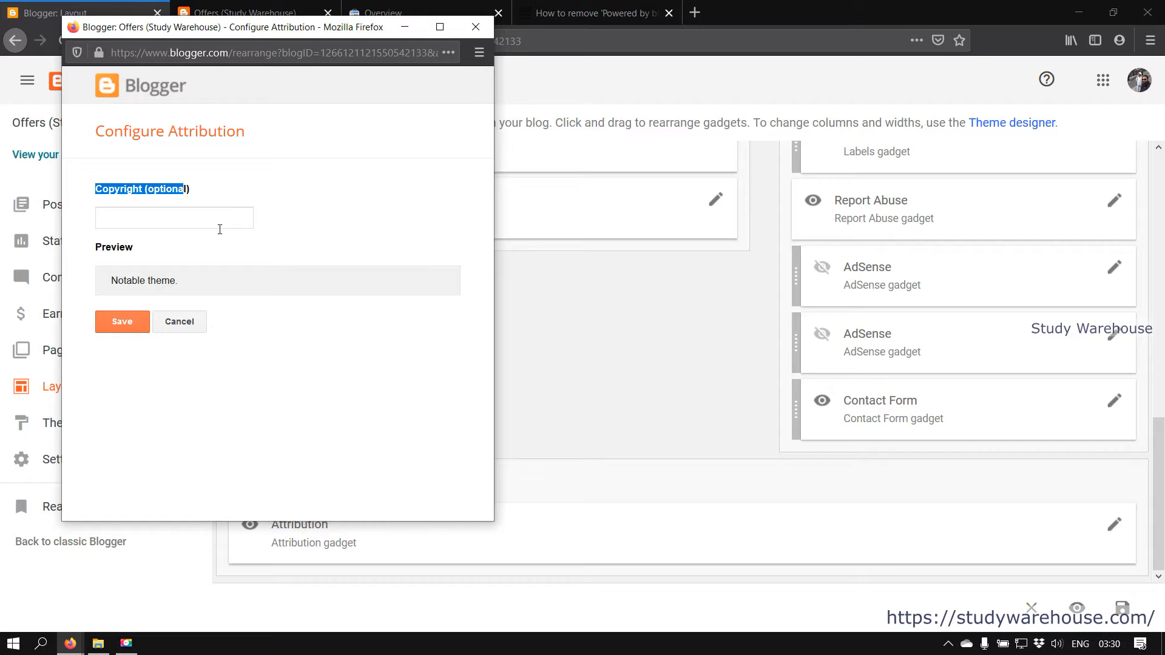
click(208, 188)
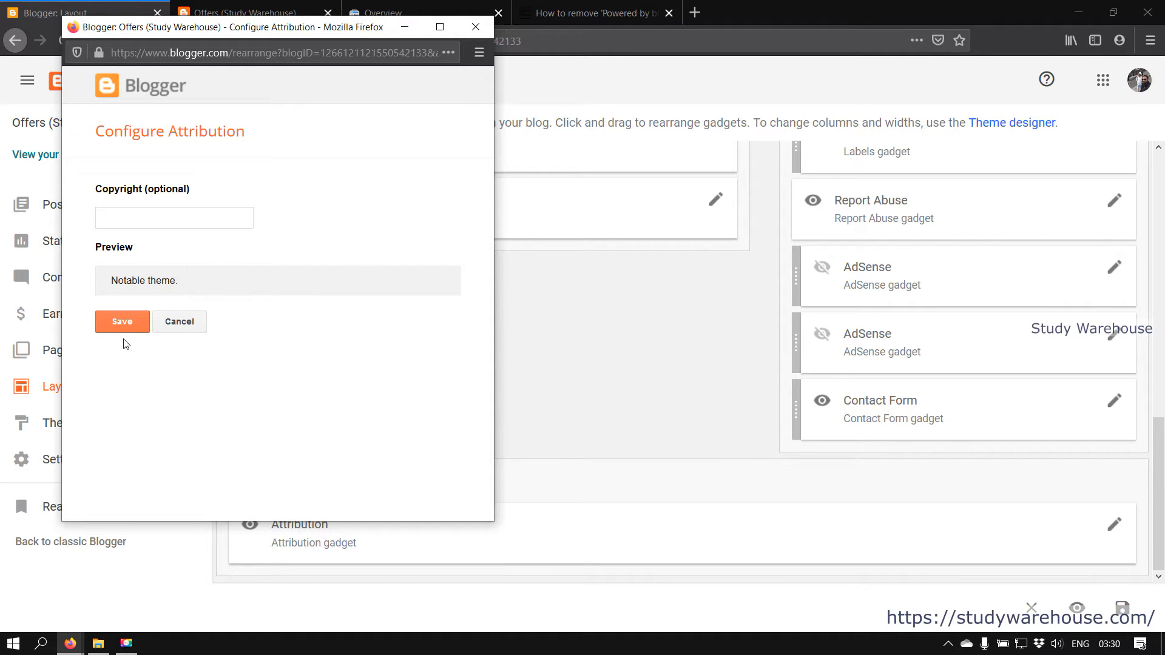
Close the Attribution window and open the Notable Antique theme's extra options on the Theme page
click(478, 32)
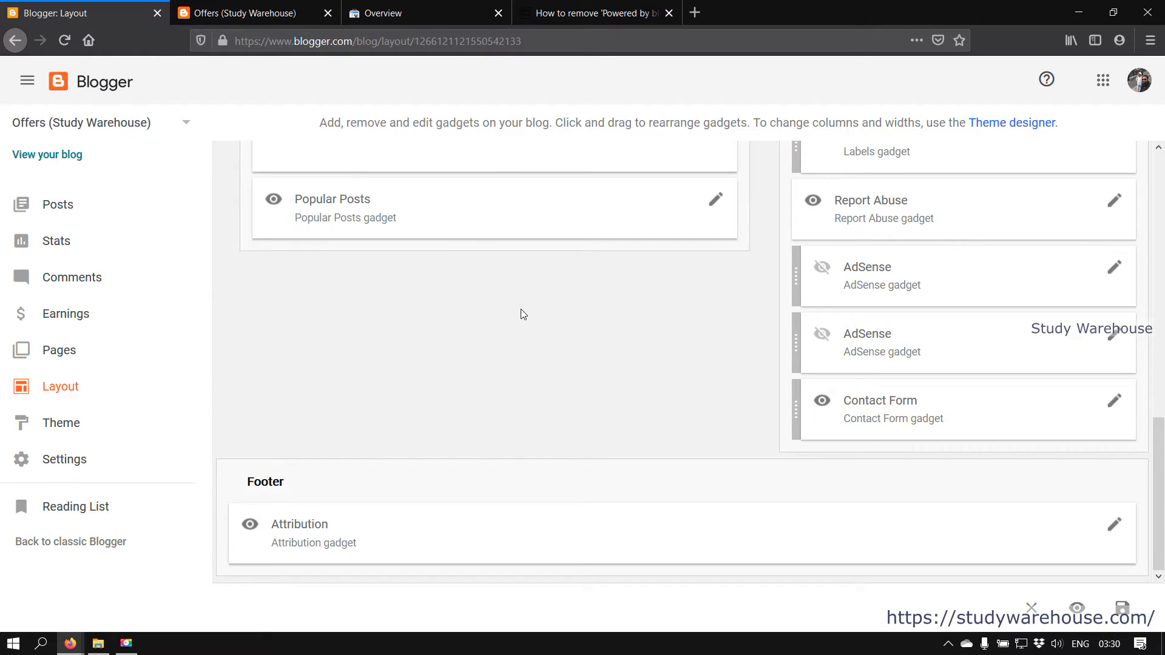
scroll(521, 309, up, 10)
click(83, 425)
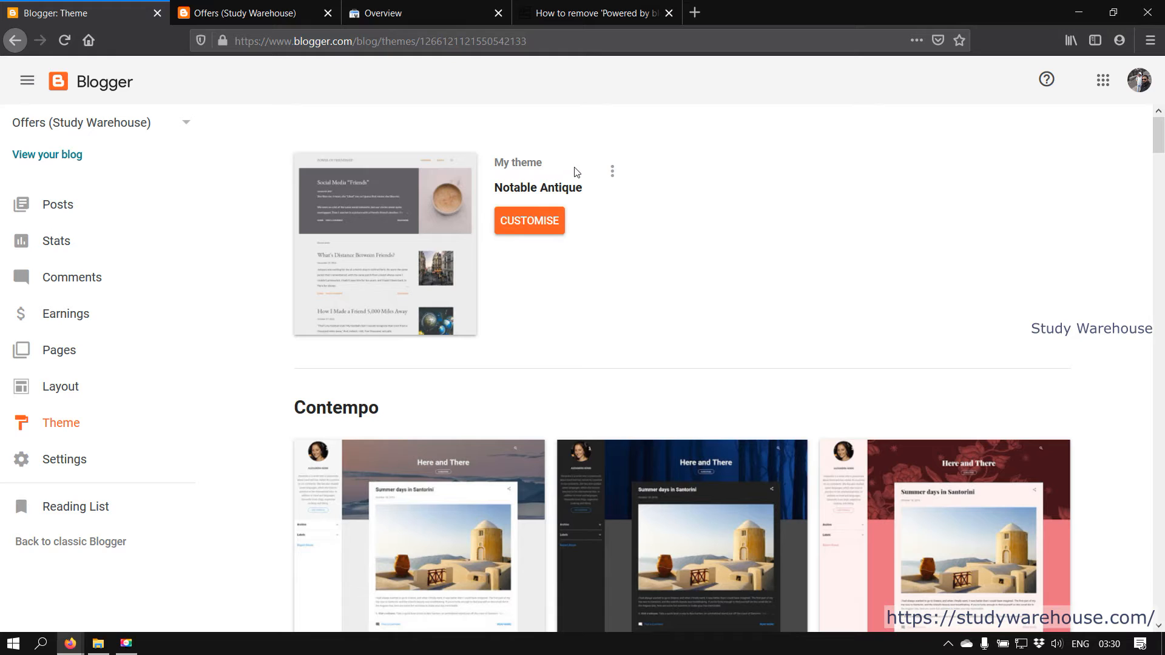
click(616, 175)
Open the theme's HTML editor and jump to the Attribution1 widget's code
click(500, 296)
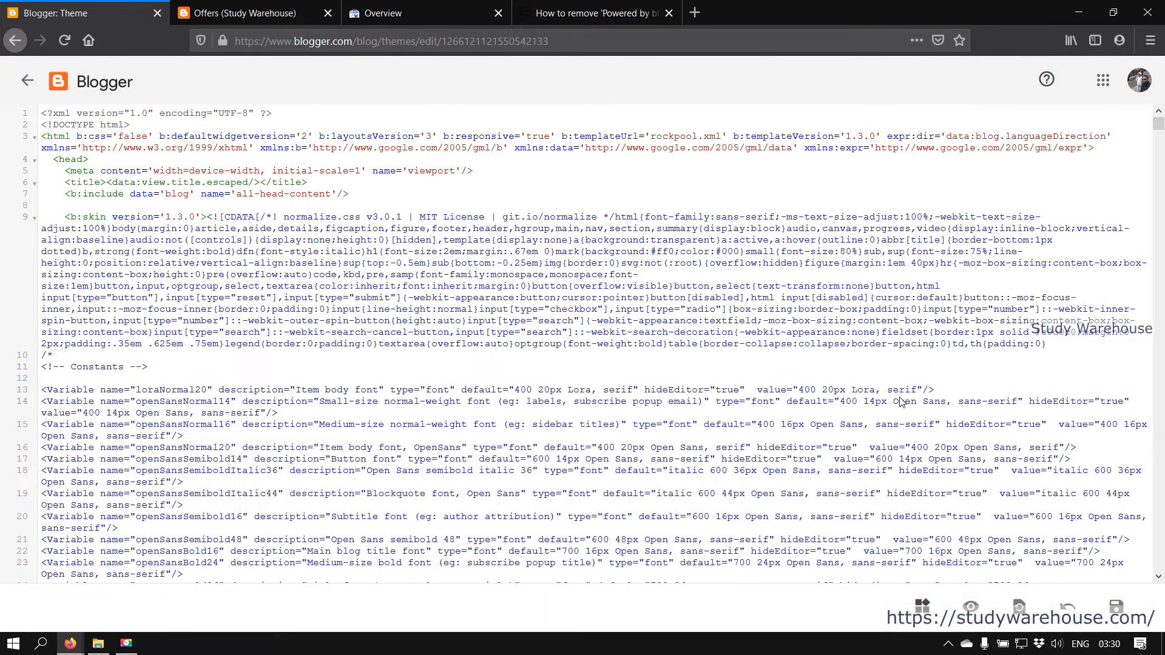
scroll(1096, 487, down, 3)
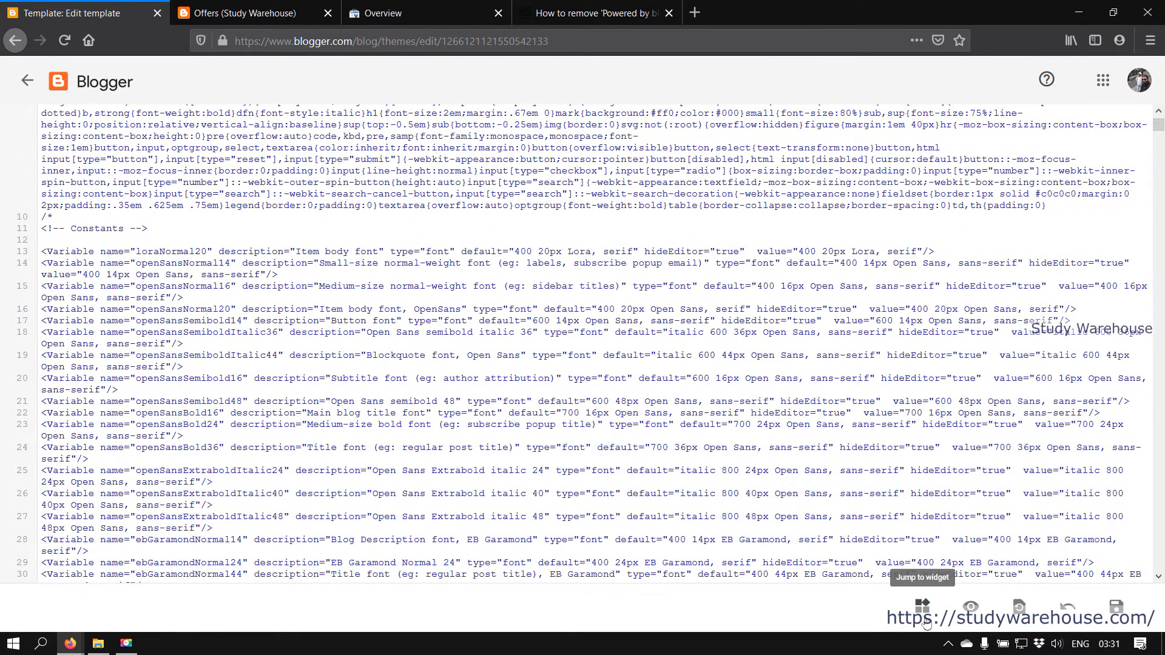
click(924, 607)
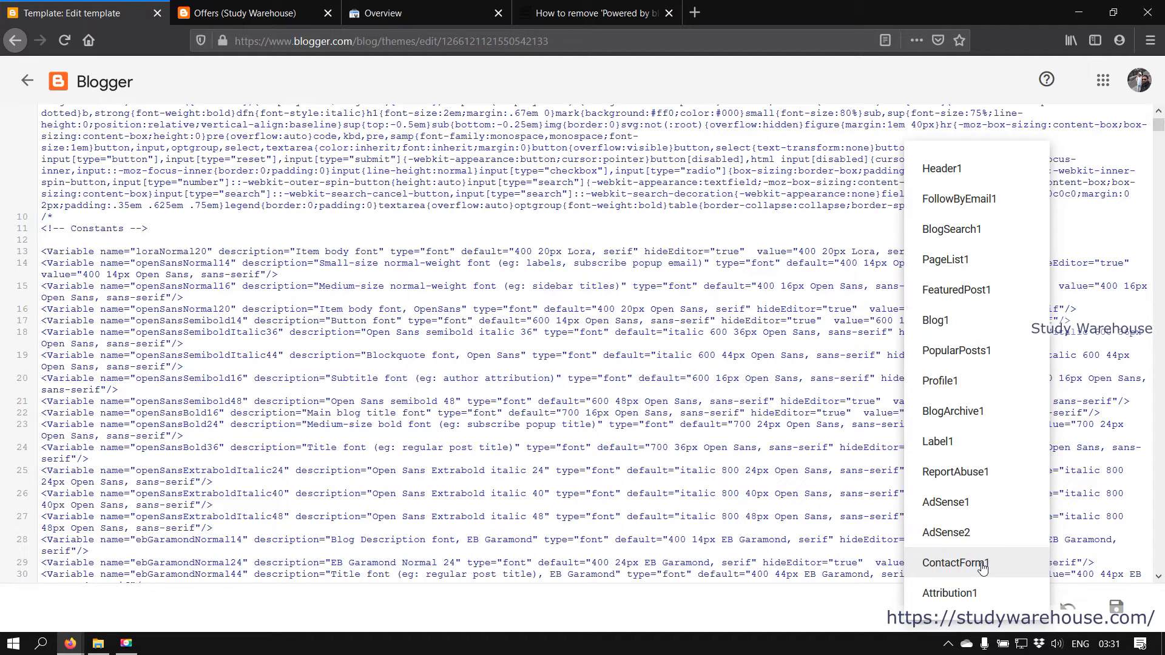
click(976, 598)
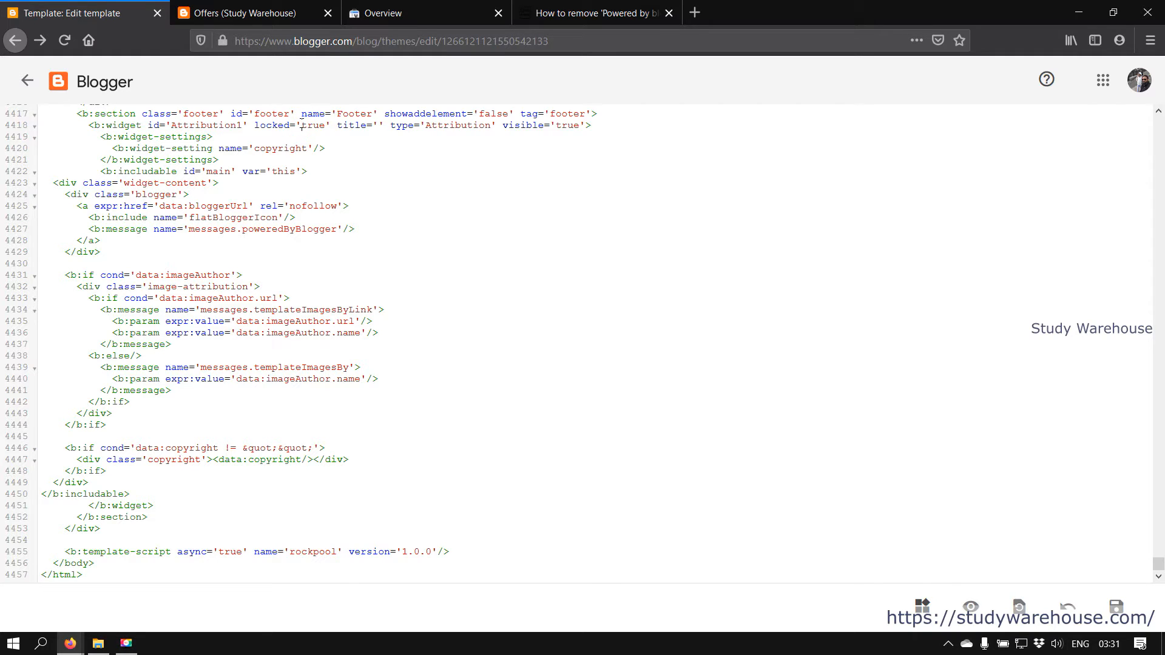
Change Attribution1's locked value from 'true' to 'false' and save the template
drag(325, 126, 313, 126)
text(false)
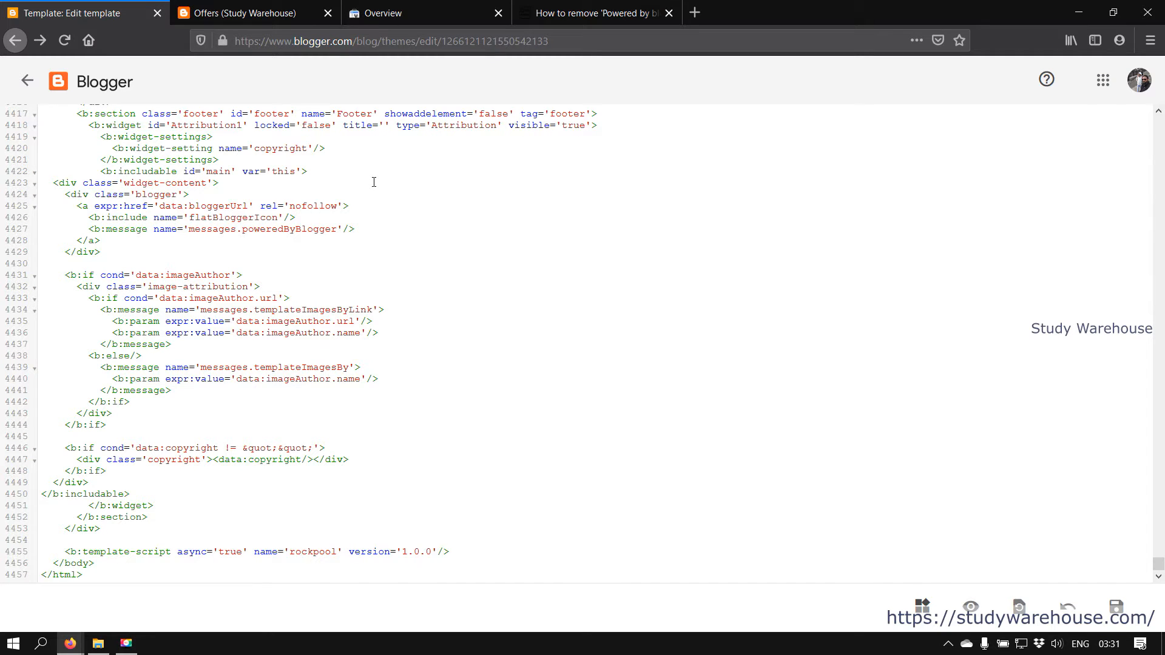
click(1115, 606)
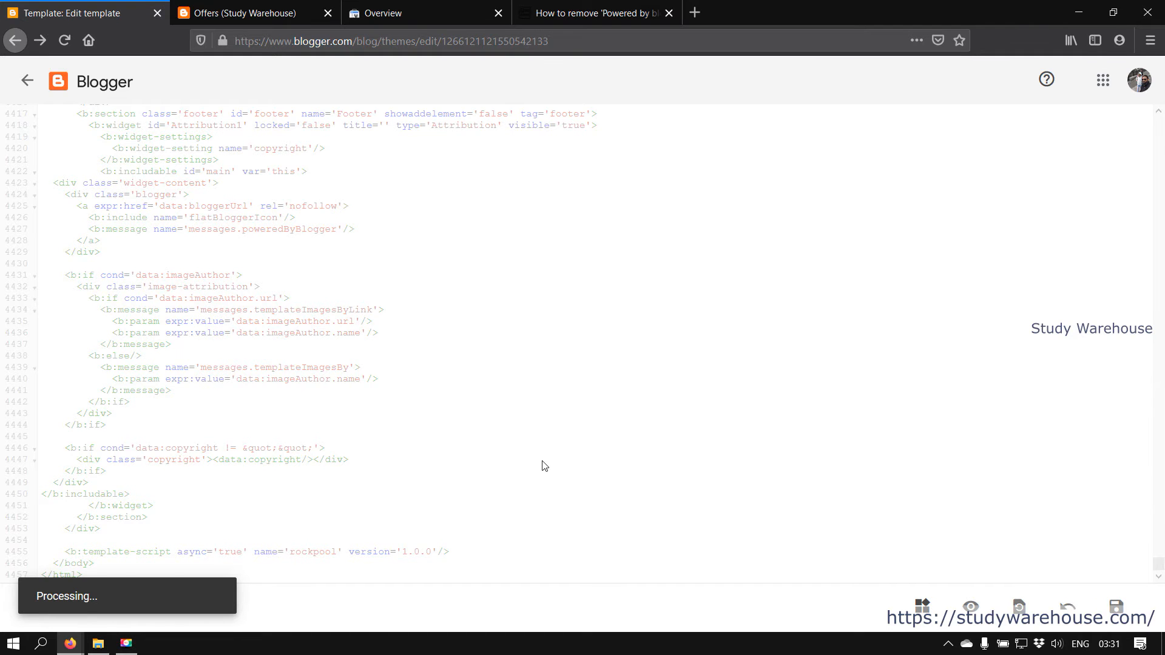
click(26, 80)
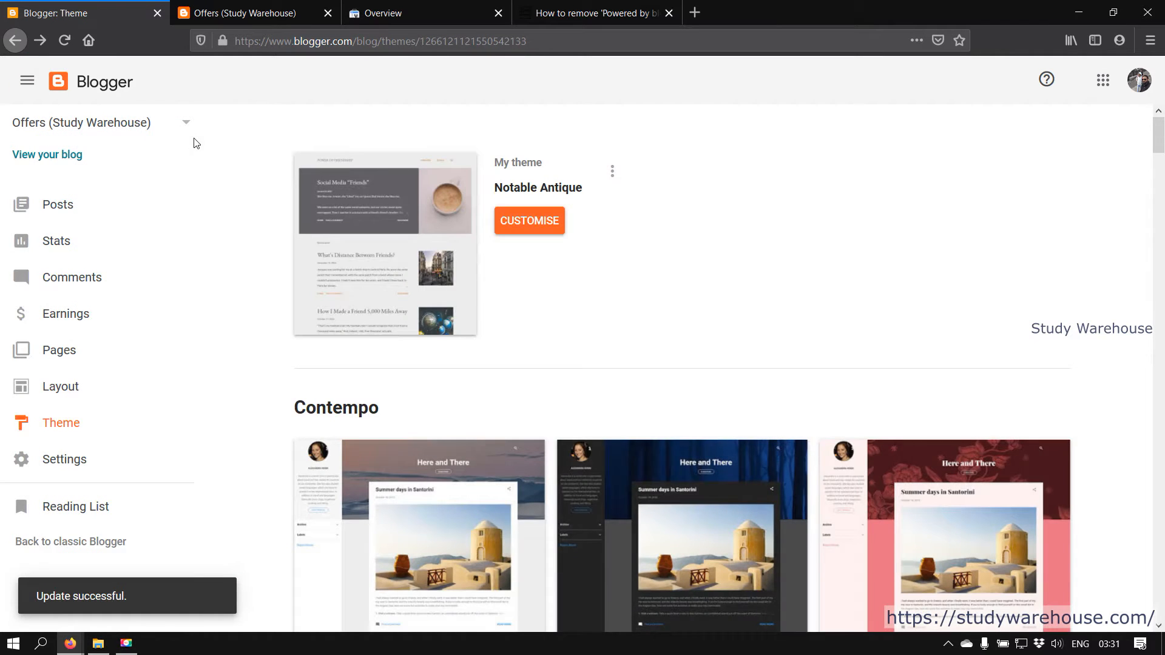
Remove the Attribution gadget from the Layout footer, then view the published blog
click(61, 385)
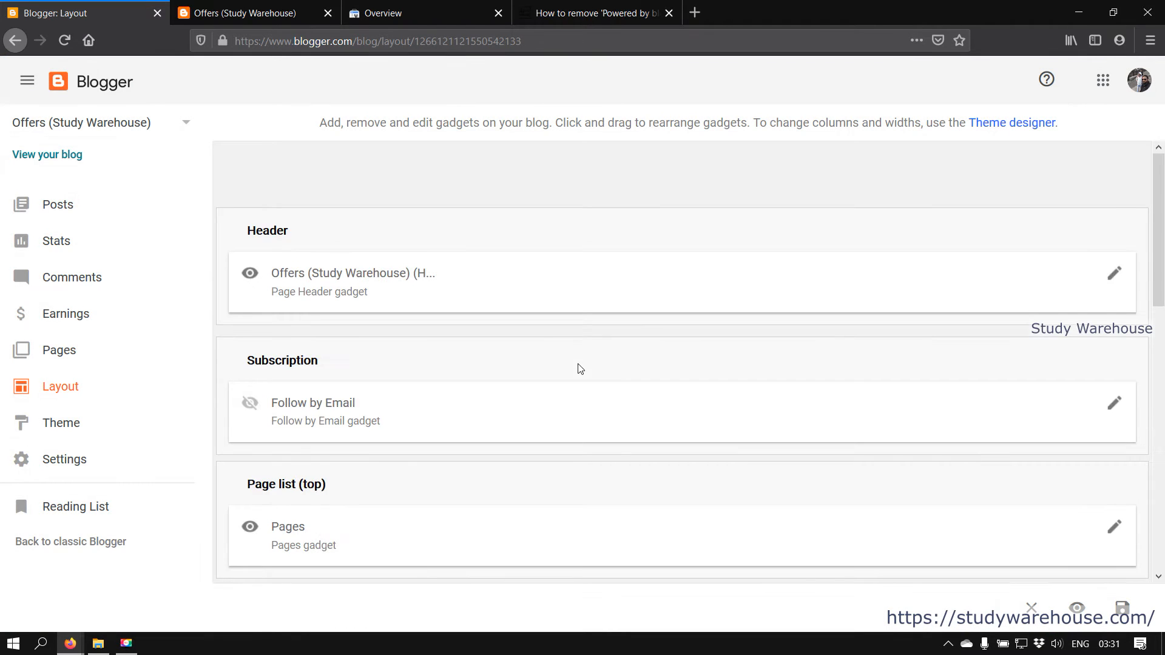
scroll(578, 366, down, 10)
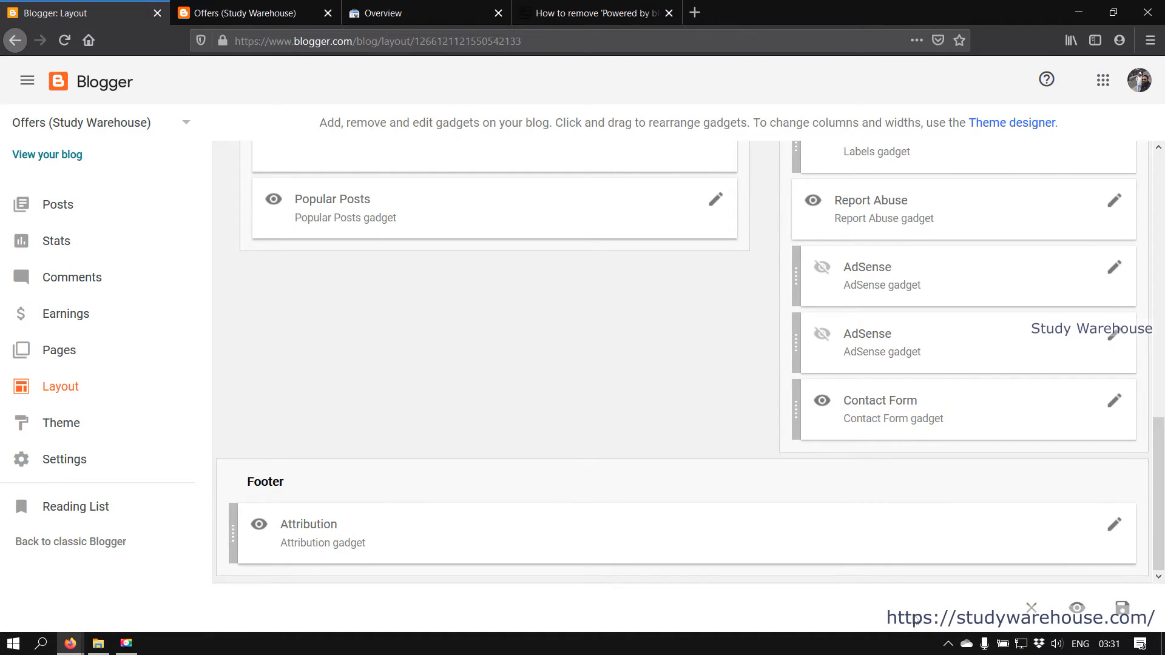
click(1120, 524)
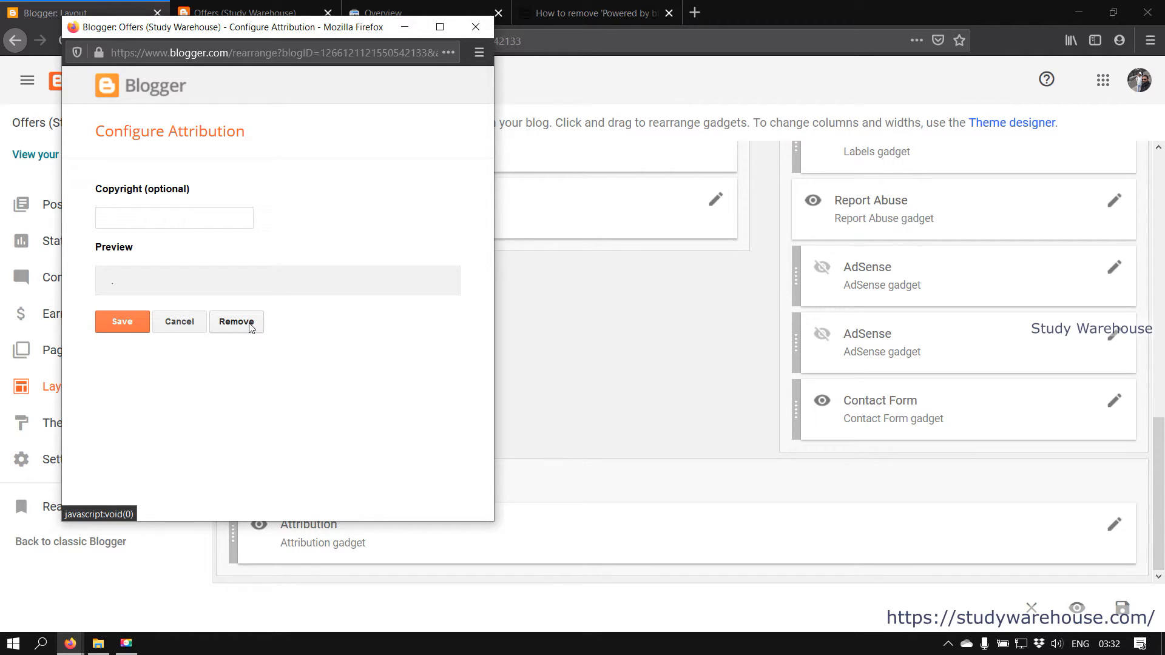
click(250, 325)
click(294, 265)
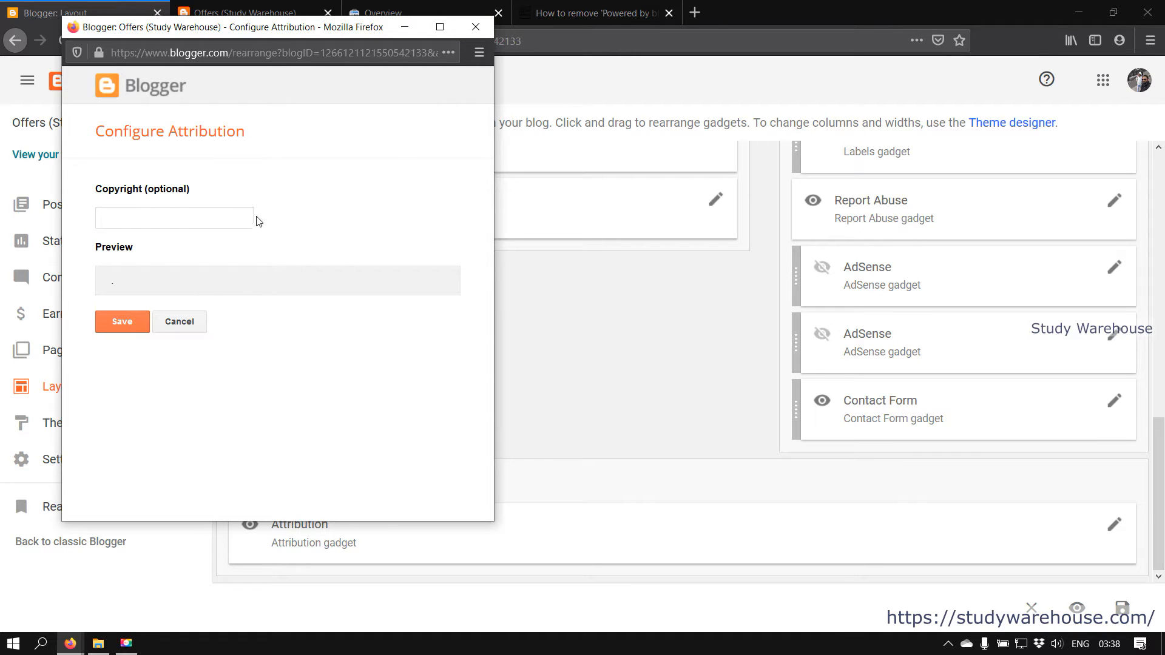
click(470, 29)
click(255, 19)
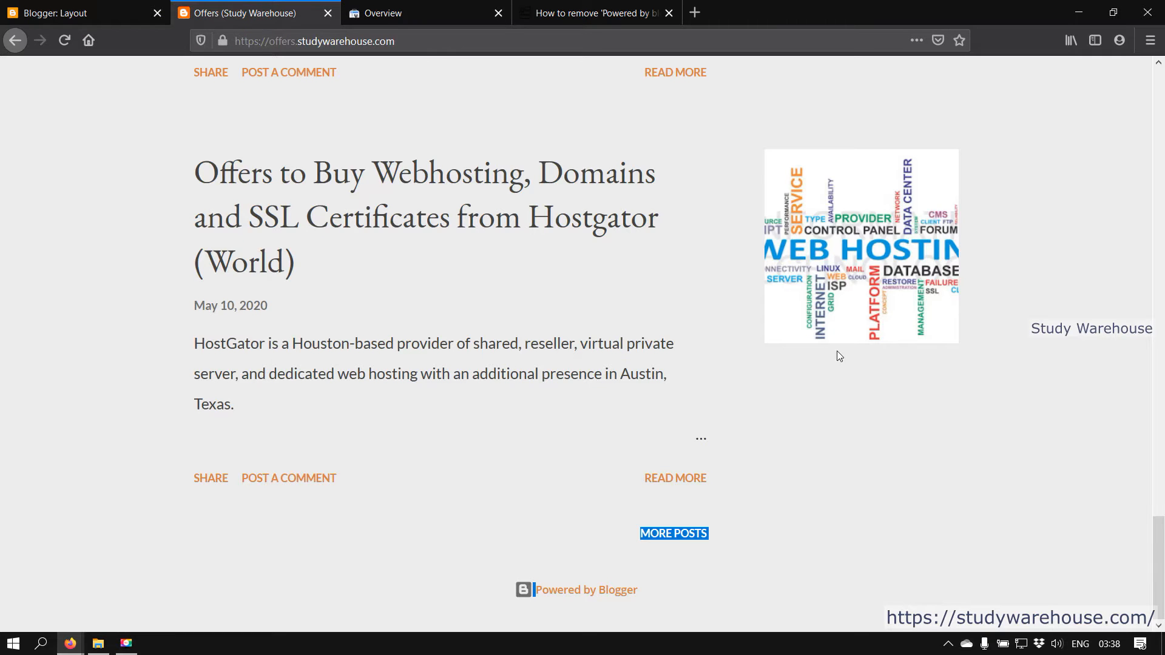
Reload the live blog and mark the Powered by Blogger credit still in its footer
scroll(840, 356, up, 3)
scroll(697, 530, down, 3)
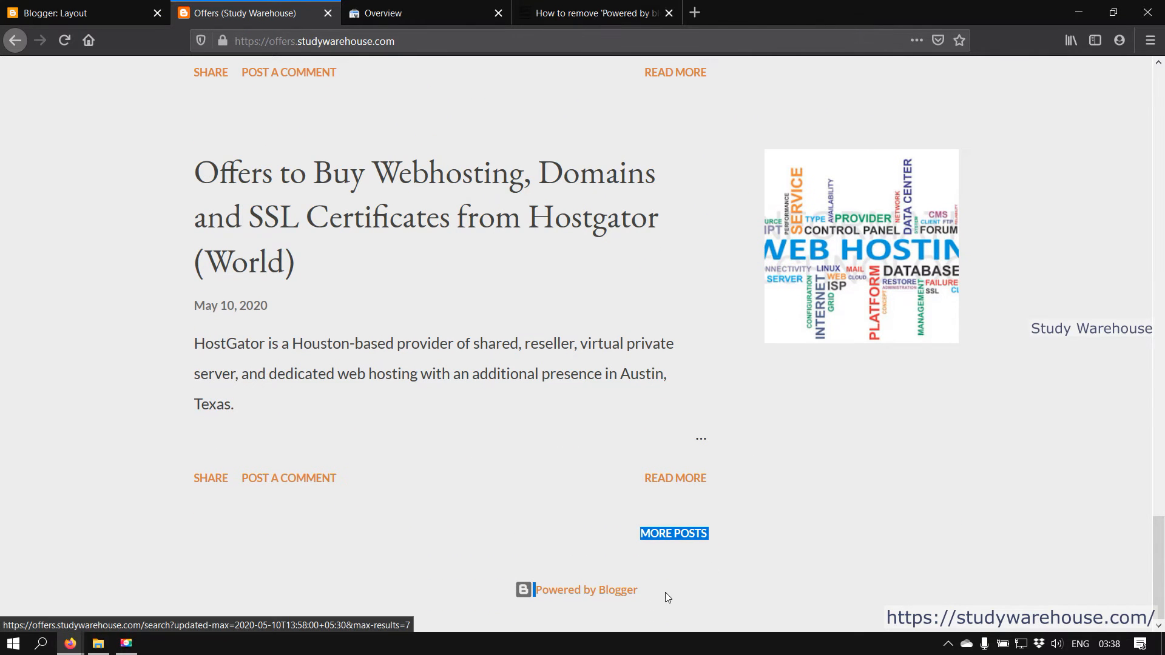
click(486, 589)
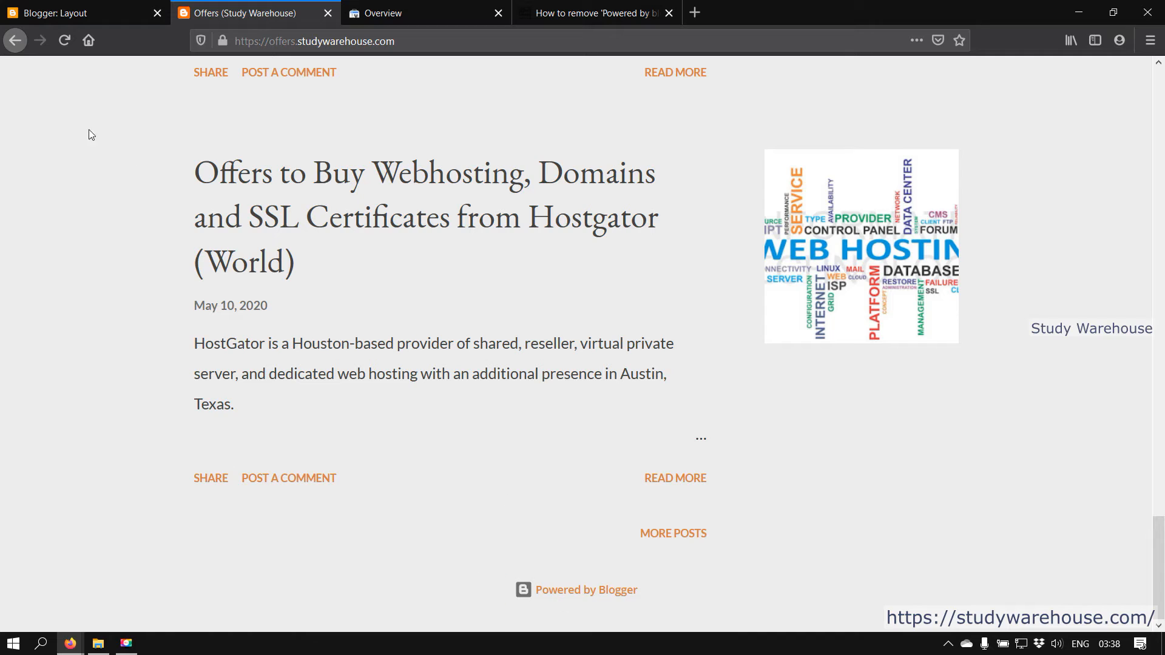
click(70, 40)
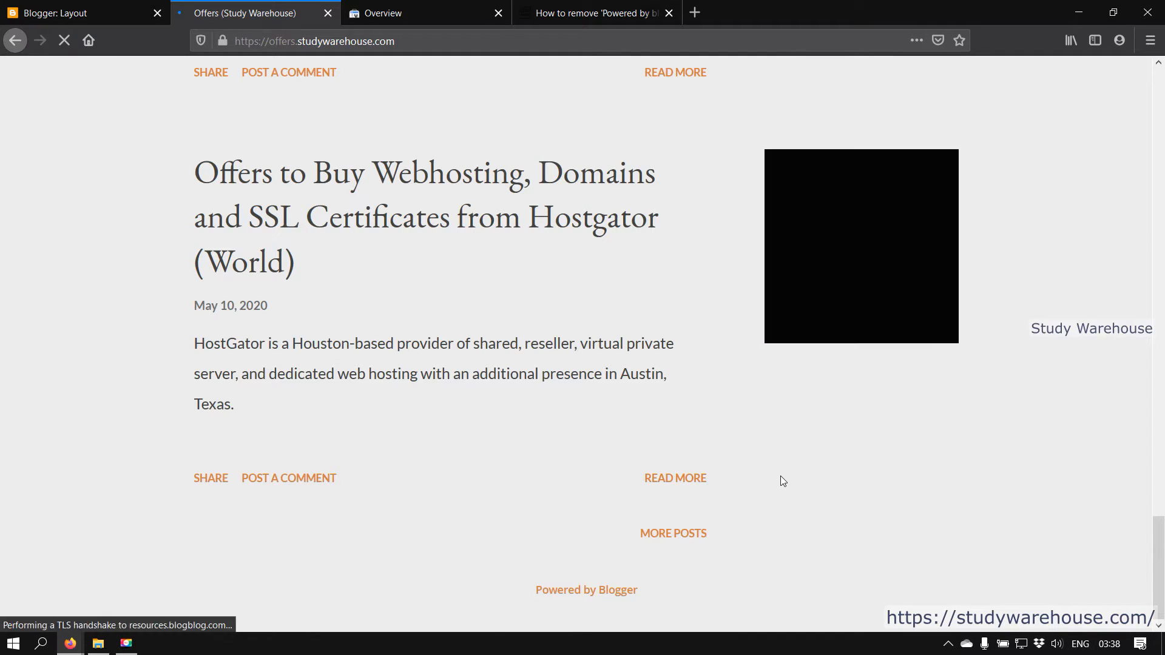
drag(658, 594, 540, 594)
click(107, 5)
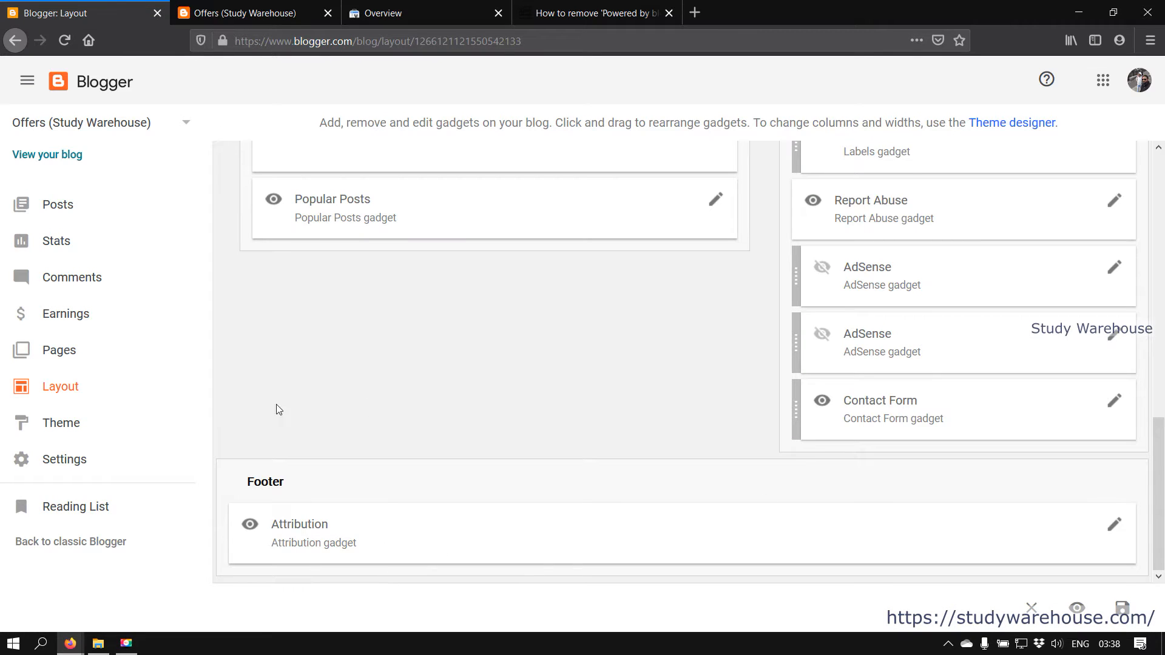
Open the theme's HTML editor and search for body{, found at line 162
click(93, 423)
click(599, 171)
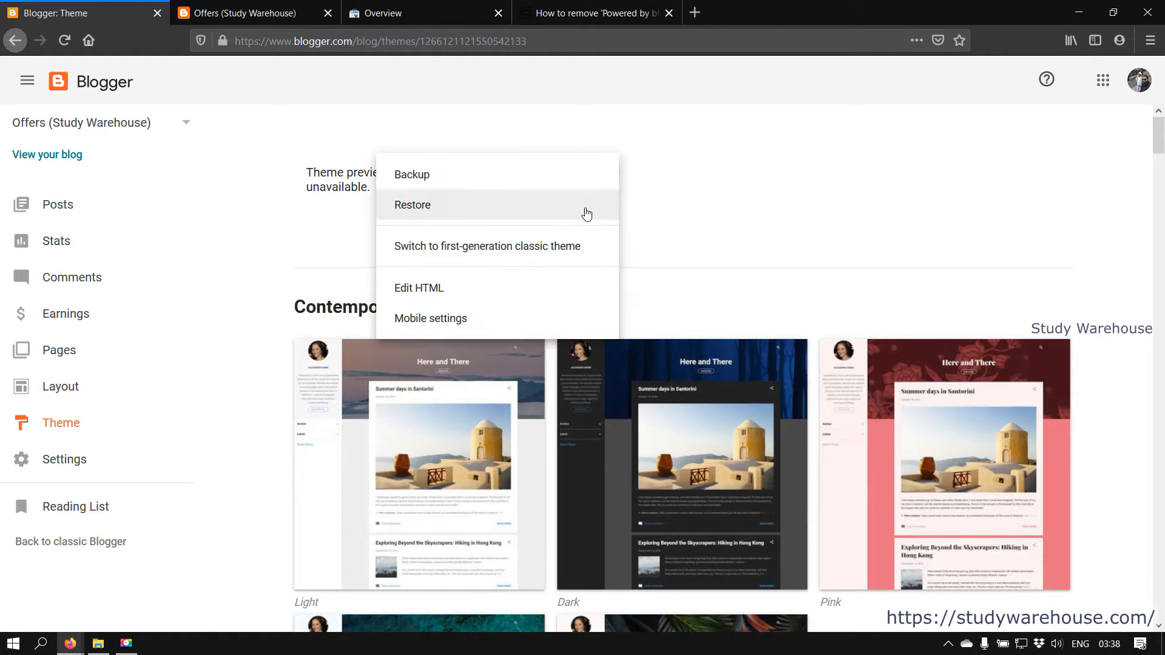
click(494, 287)
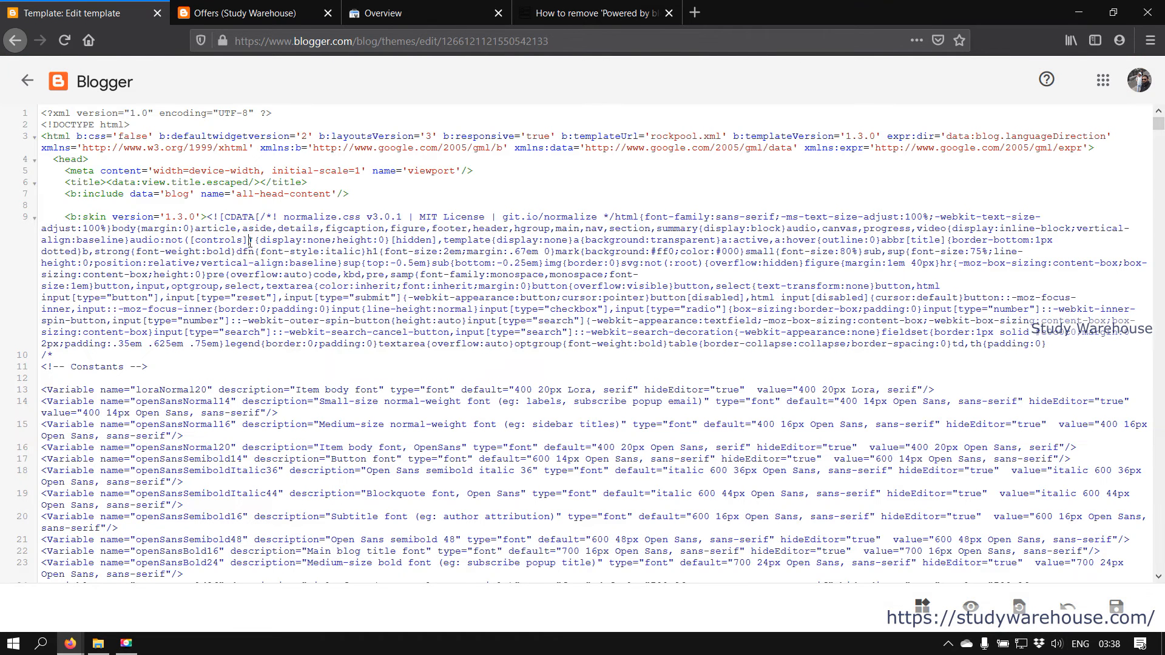
key(ctrl+f)
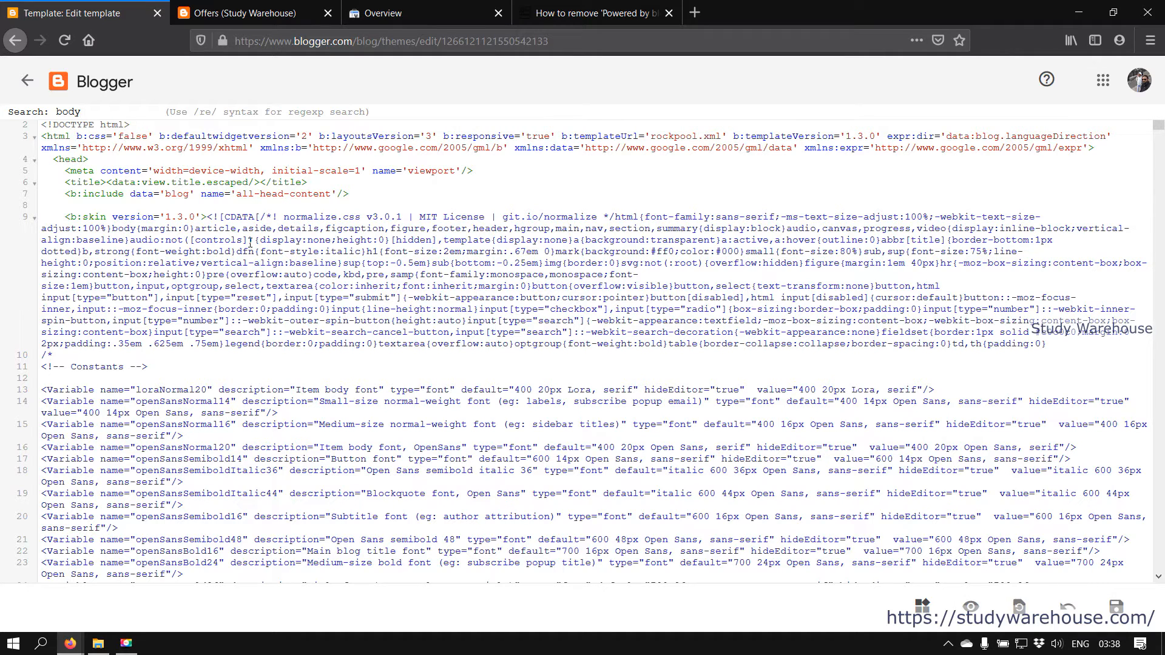
key(Return)
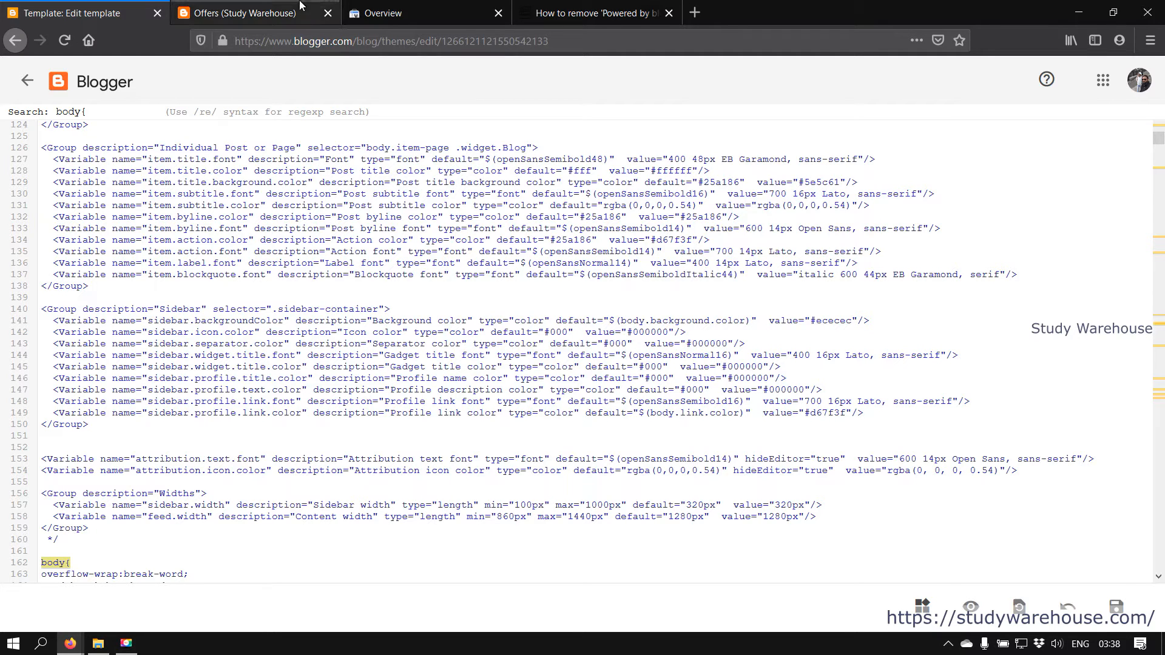
click(615, 4)
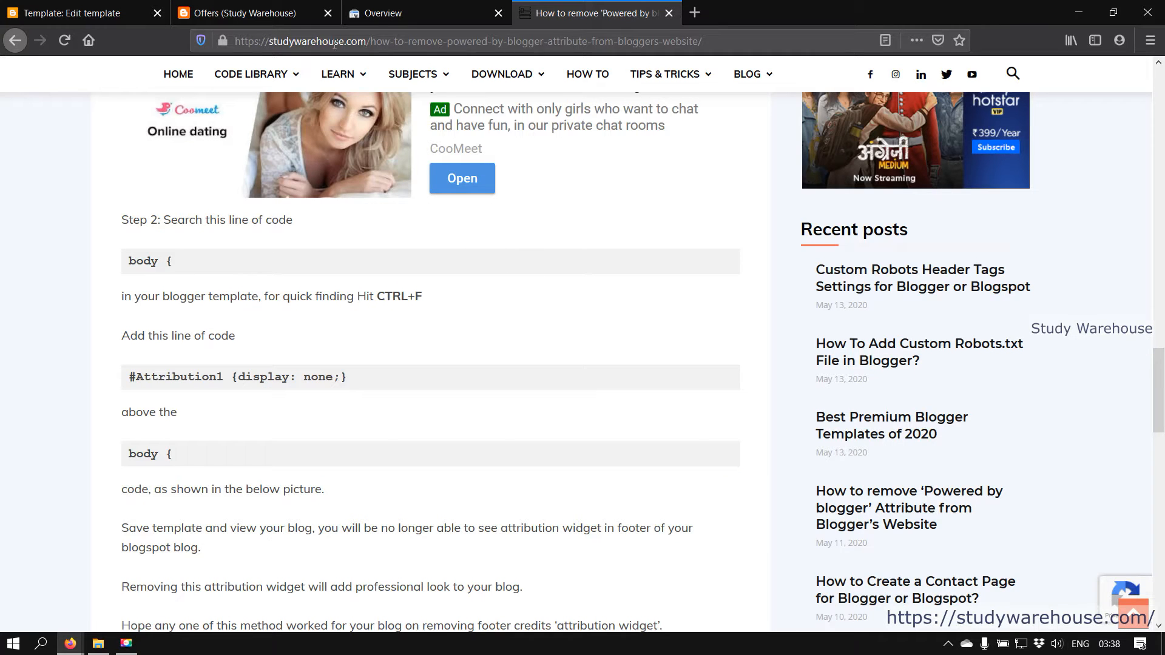
Copy the '#Attribution1 {display: none;}' line from the tutorial article
scroll(204, 273, down, 3)
drag(129, 219, 399, 239)
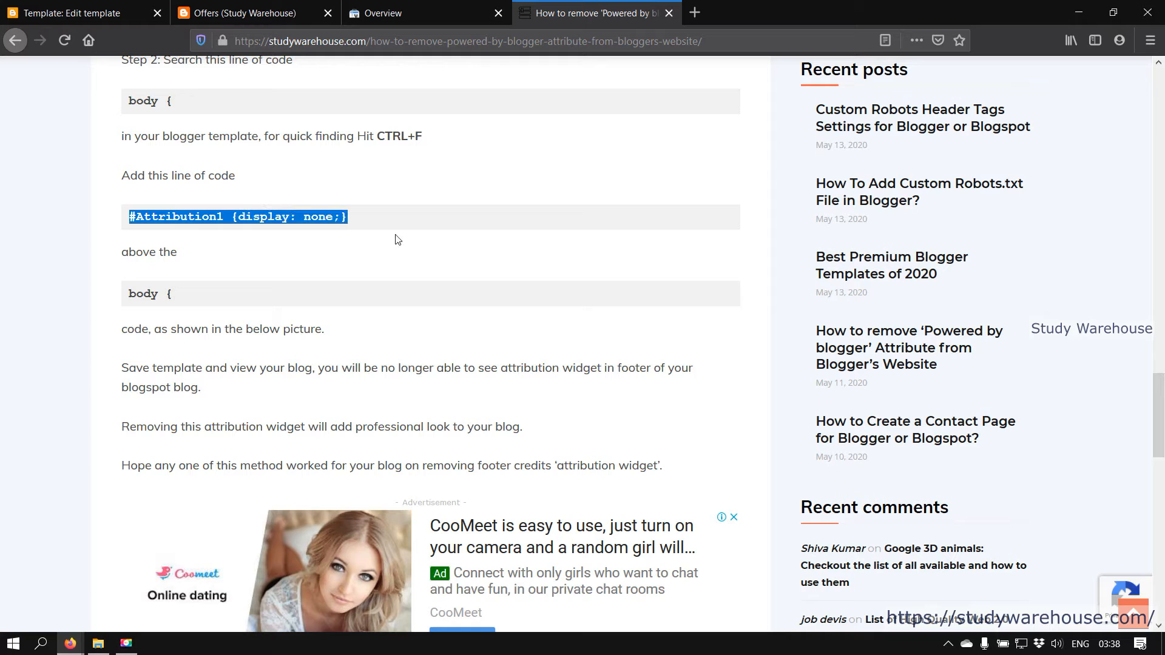
right_click(321, 220)
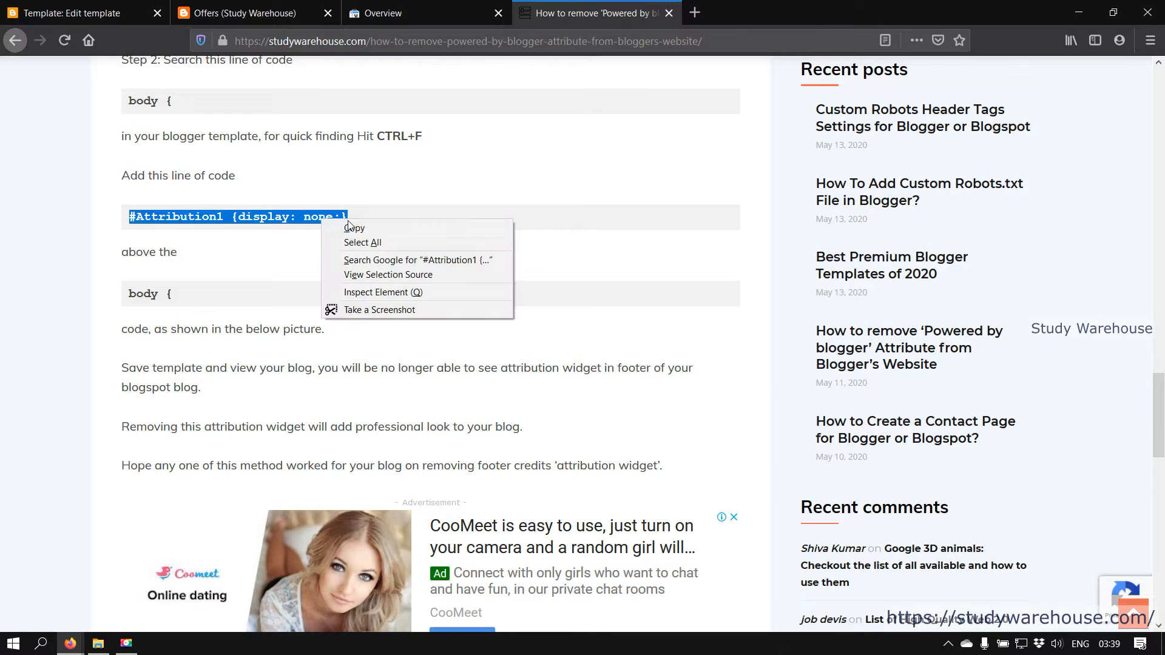
click(365, 237)
Confirm in the tutorial that the rule belongs above the body { code
click(38, 7)
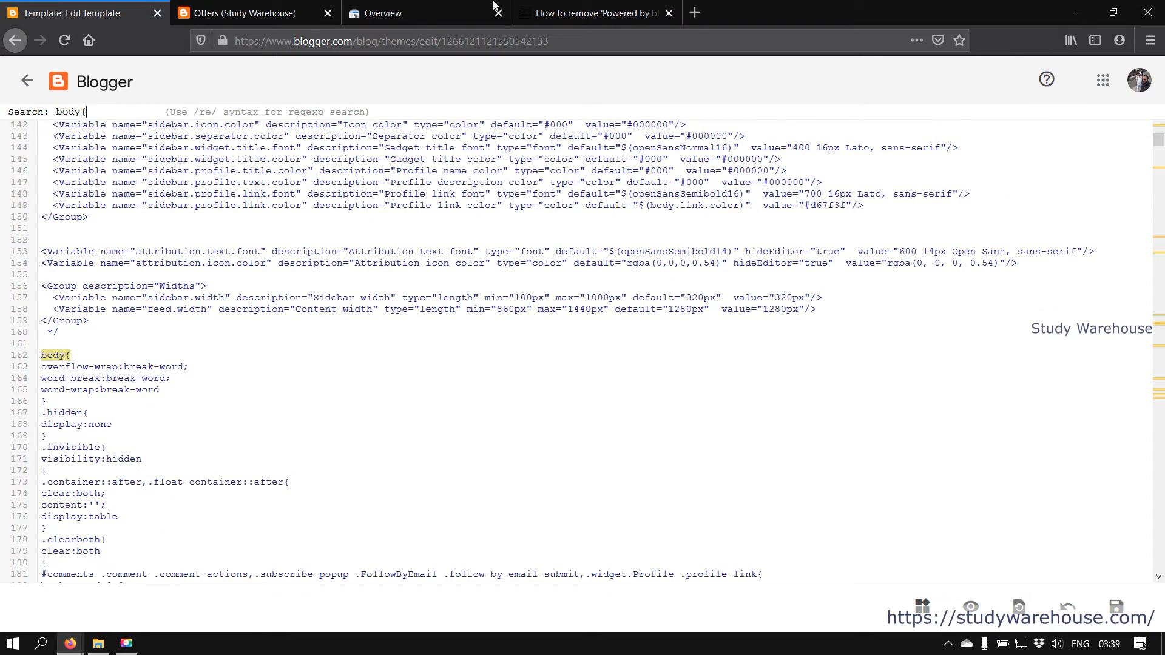
click(555, 8)
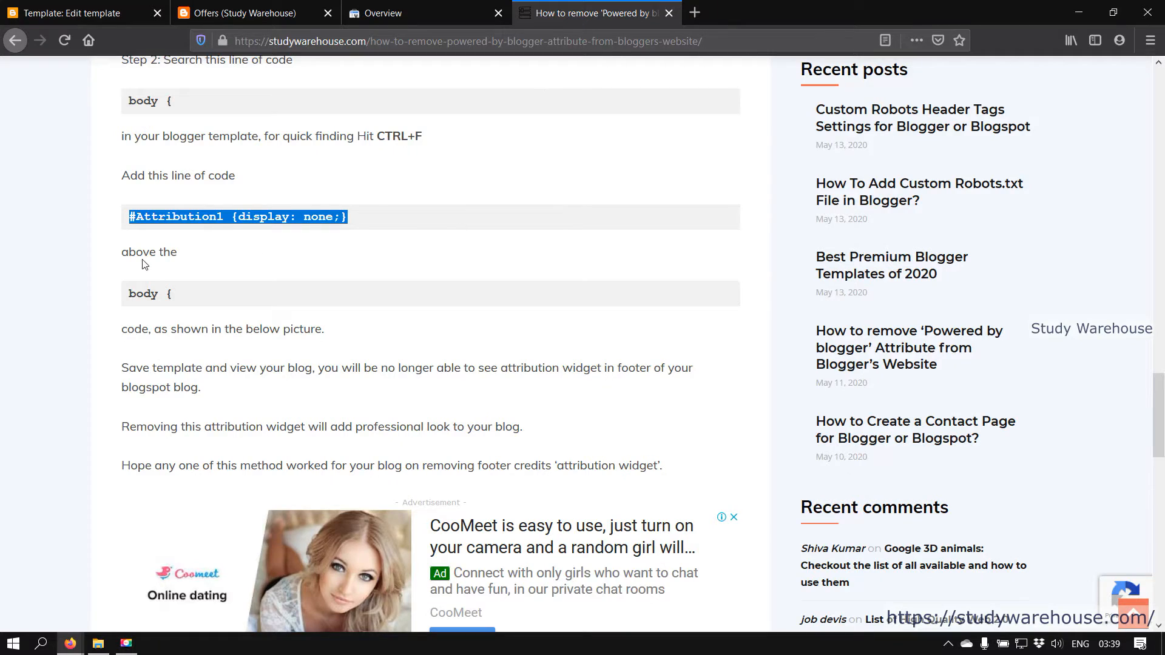
drag(177, 294, 131, 294)
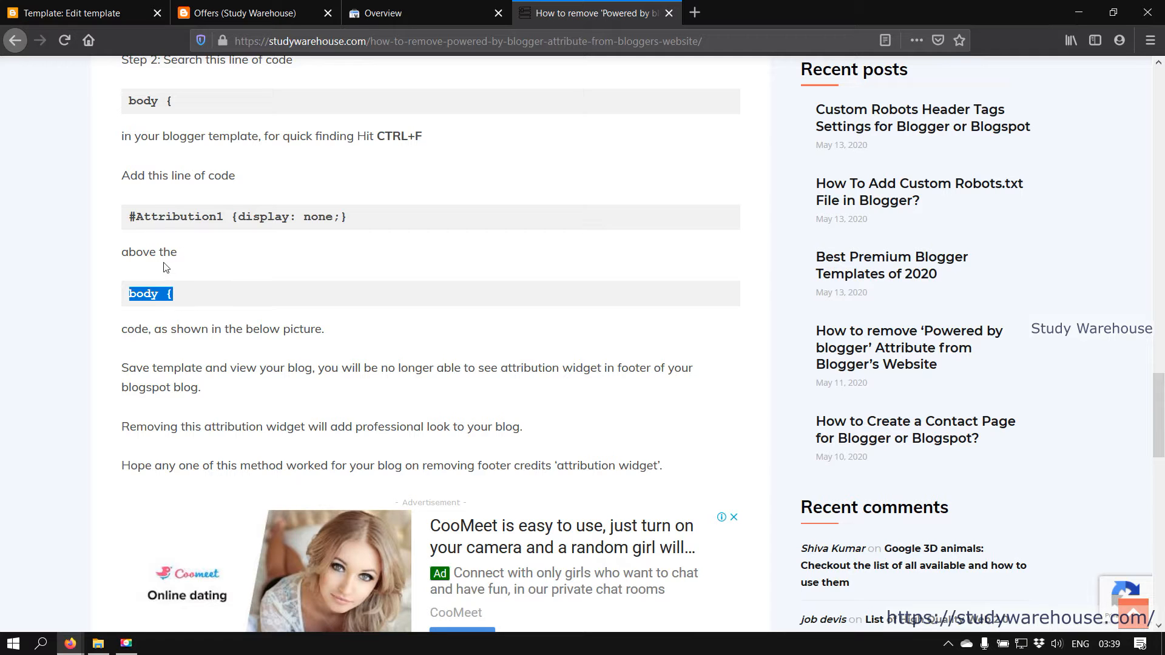
click(113, 8)
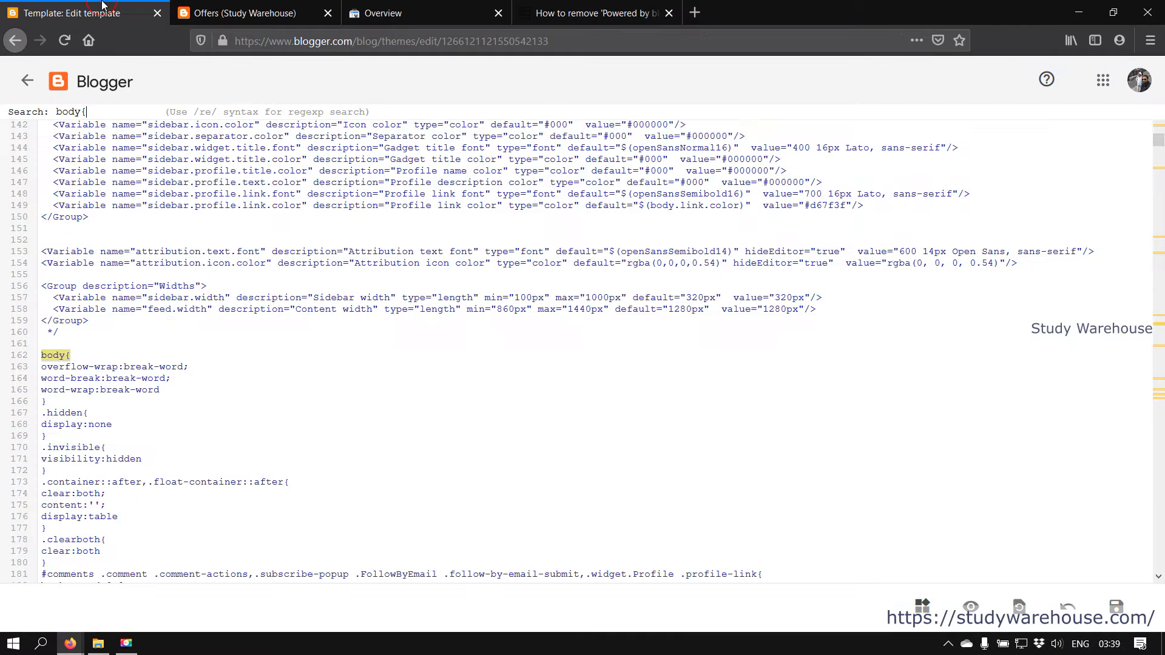
Paste '#Attribution1 {display: none;}' on line 161 above body{, save, and reload the live blog
click(122, 343)
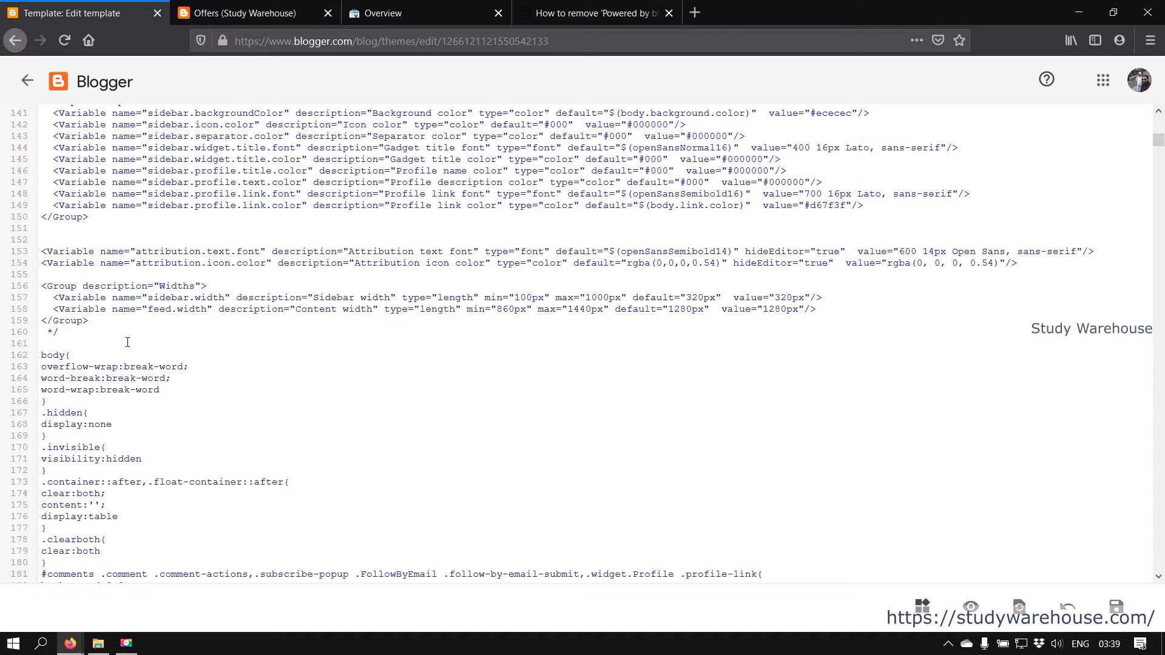
key(ctrl+v)
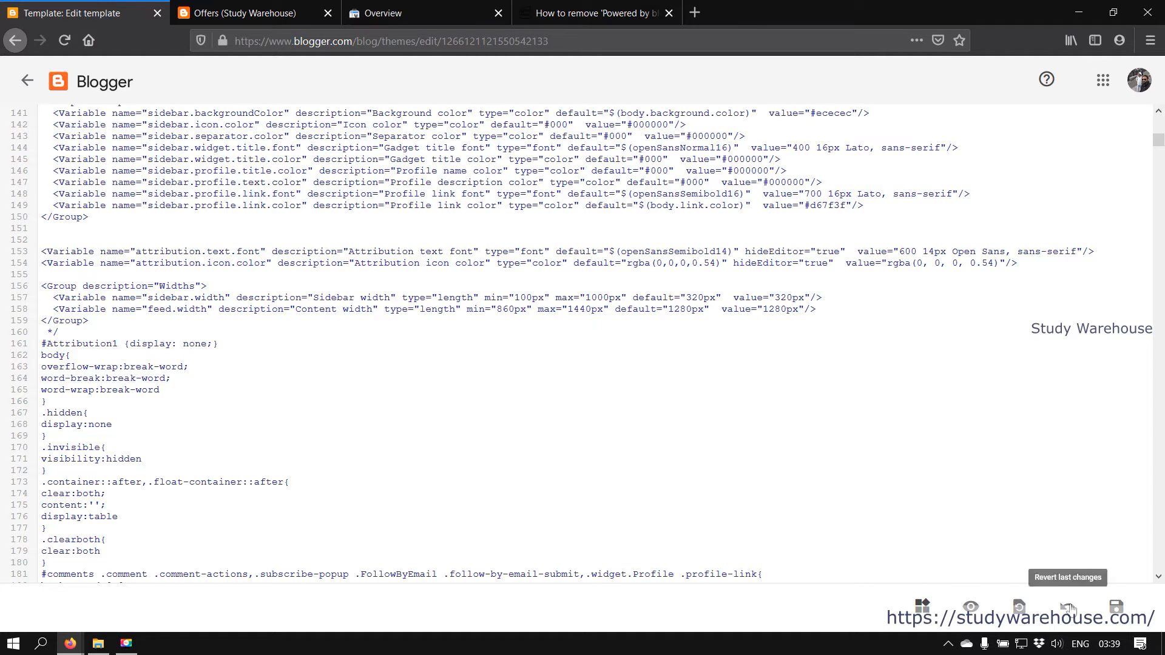
click(1117, 606)
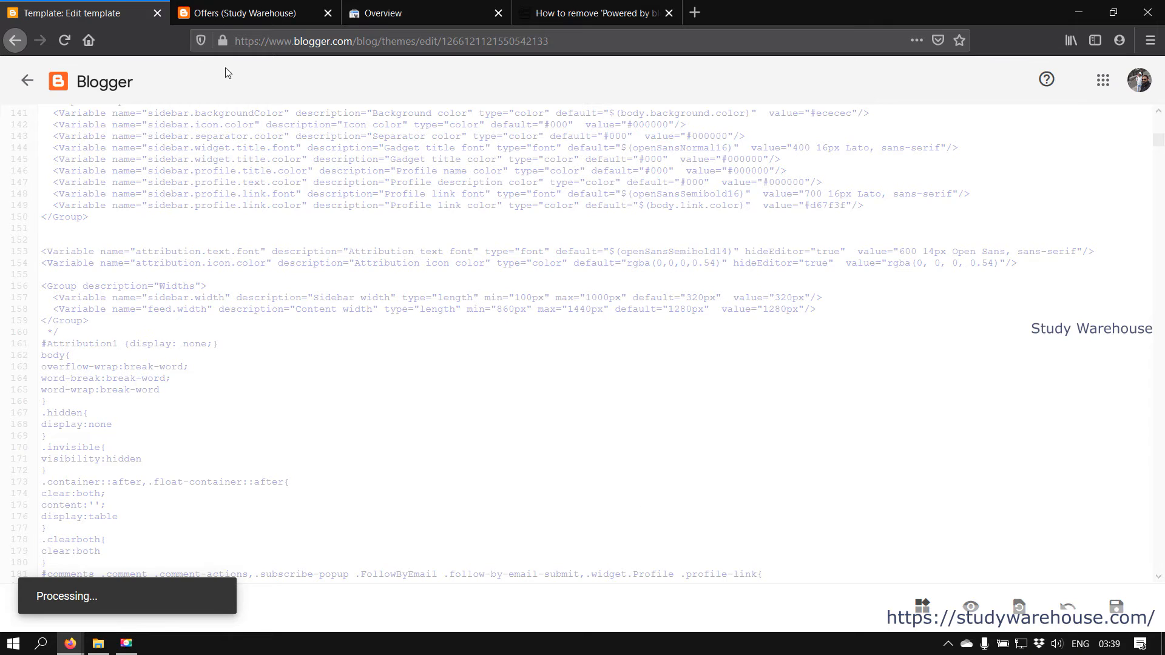
click(257, 9)
click(65, 40)
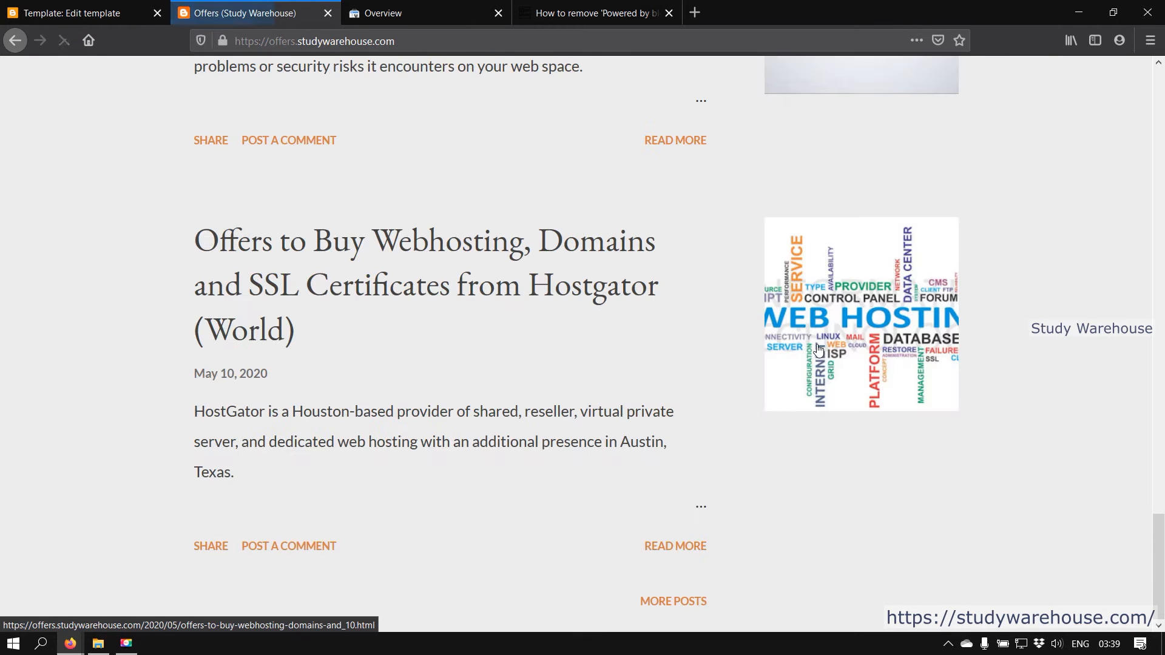
Check the live blog's Contact page and the Hostgator (India) post down to the page bottom
scroll(814, 483, up, 4)
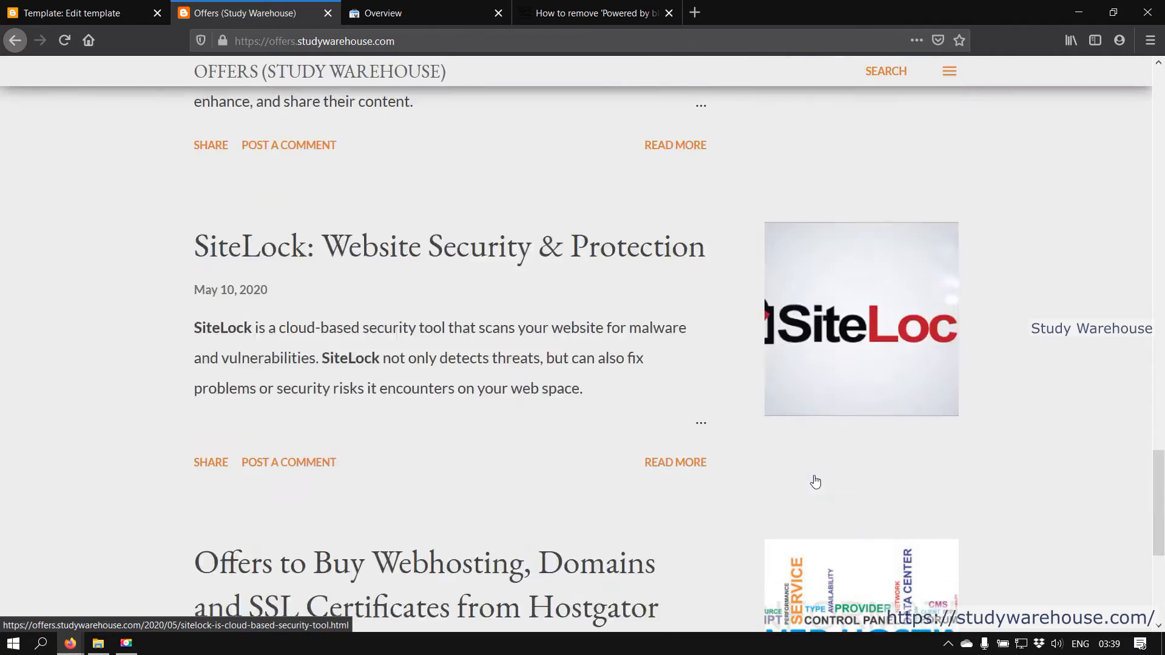
scroll(789, 567, down, 5)
scroll(598, 526, up, 15)
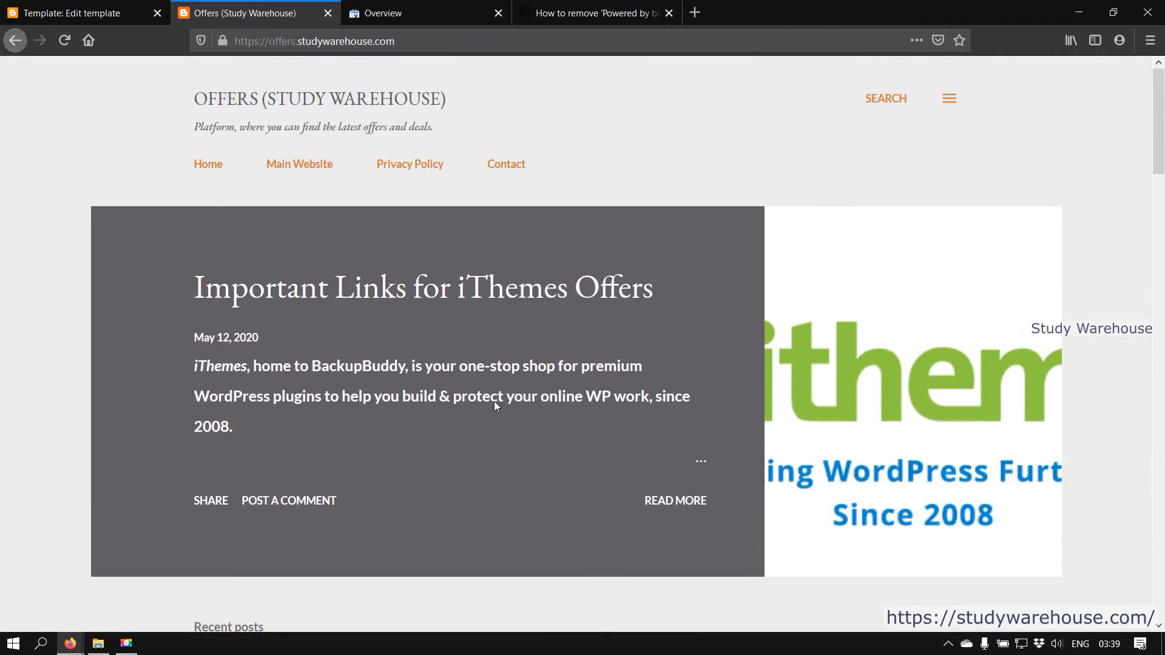
click(506, 165)
scroll(423, 610, down, 20)
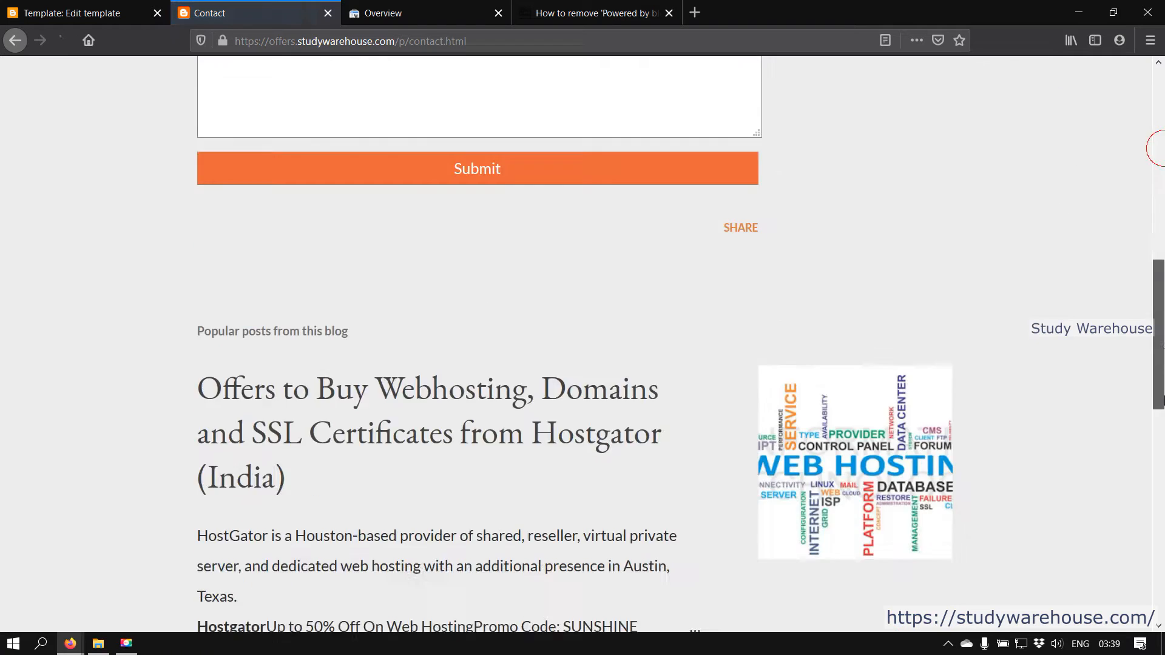
scroll(810, 533, up, 5)
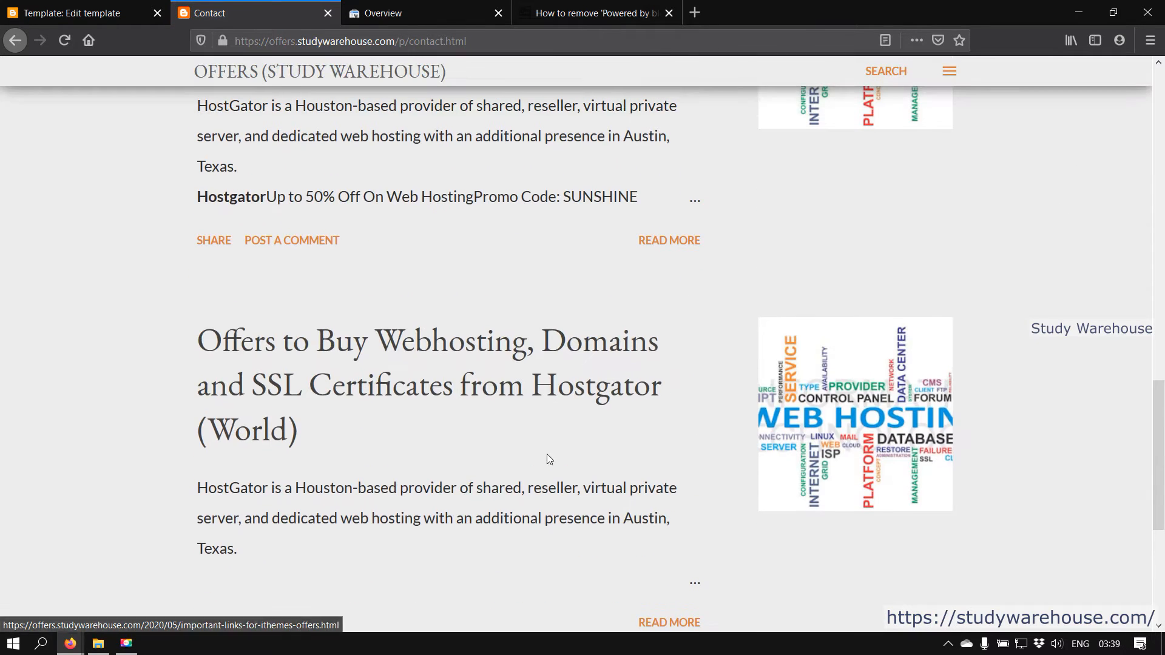
click(670, 240)
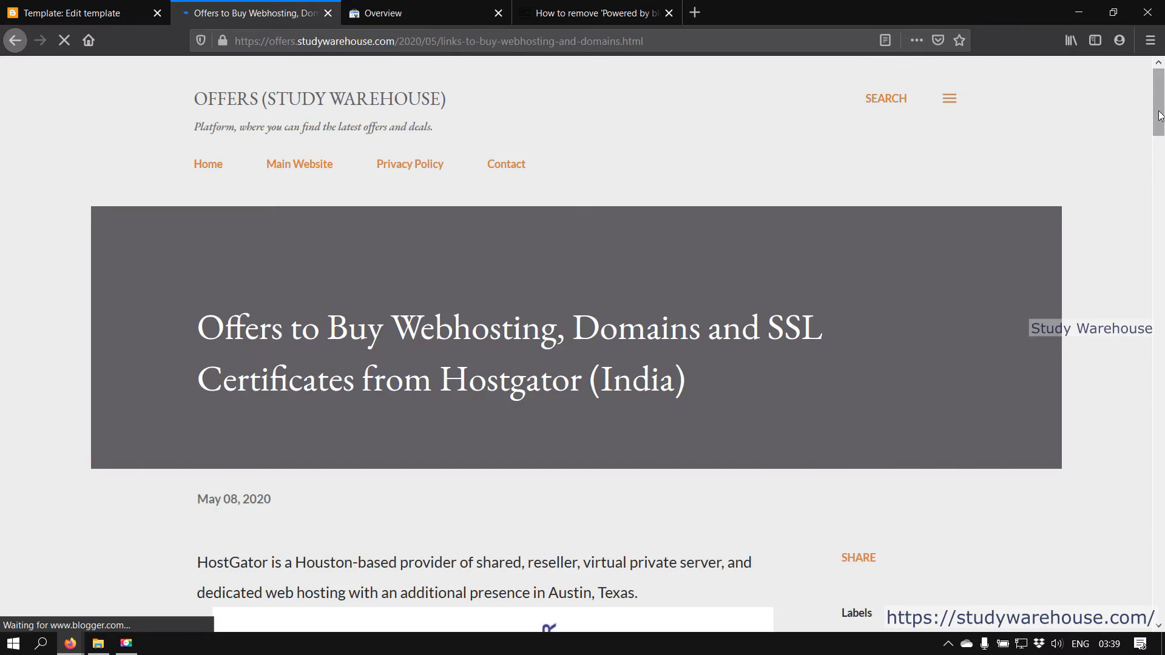
drag(1160, 110, 1157, 612)
click(36, 12)
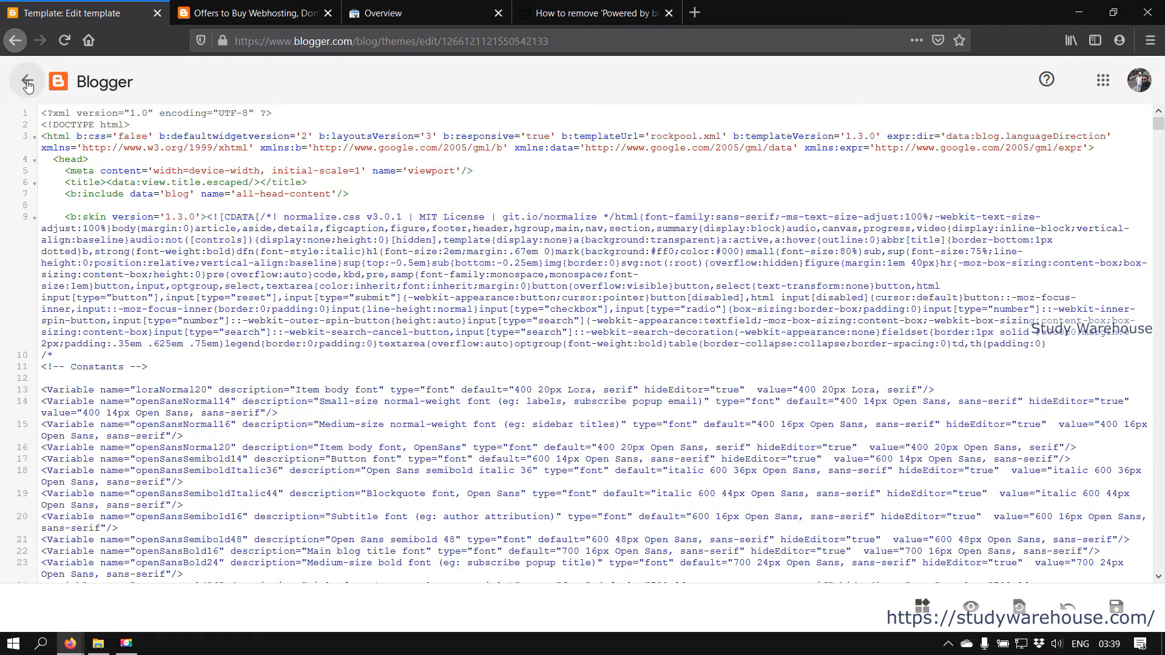
Leave the template editor, scroll the theme gallery, then glance at the live blog
click(28, 85)
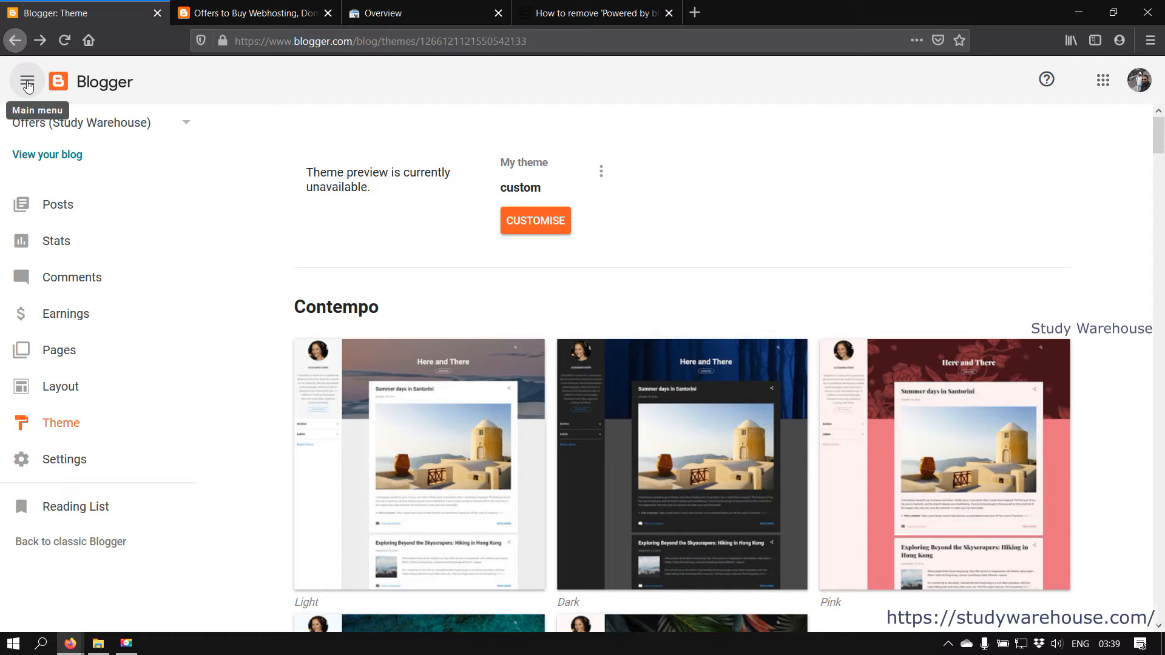
scroll(608, 485, down, 10)
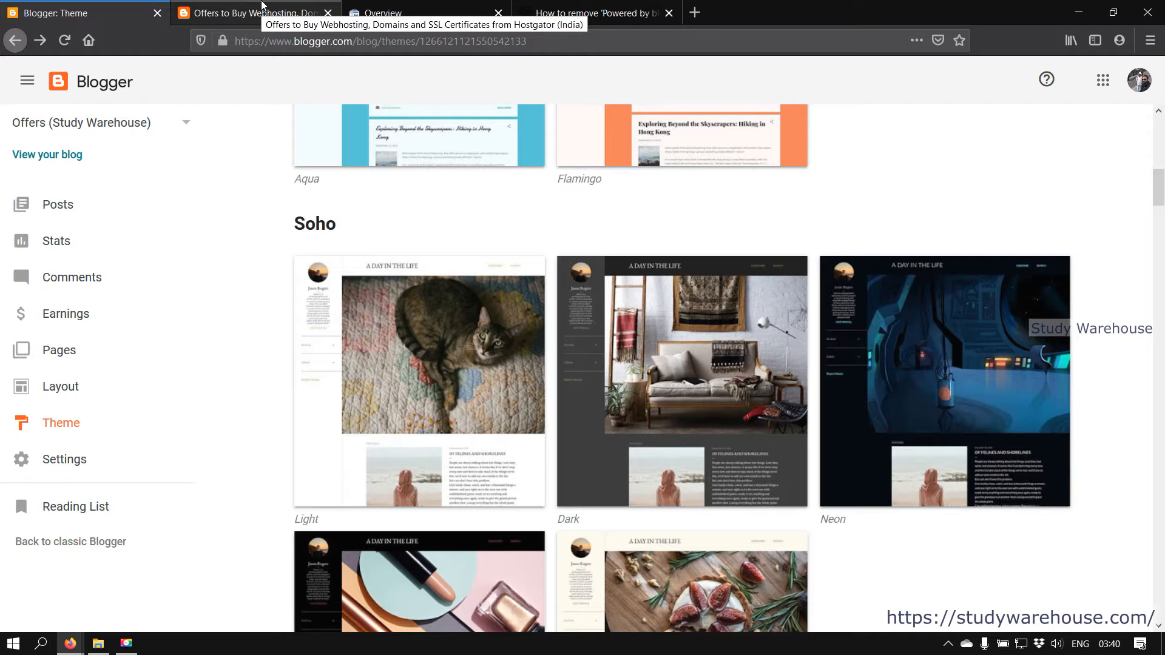
click(213, 6)
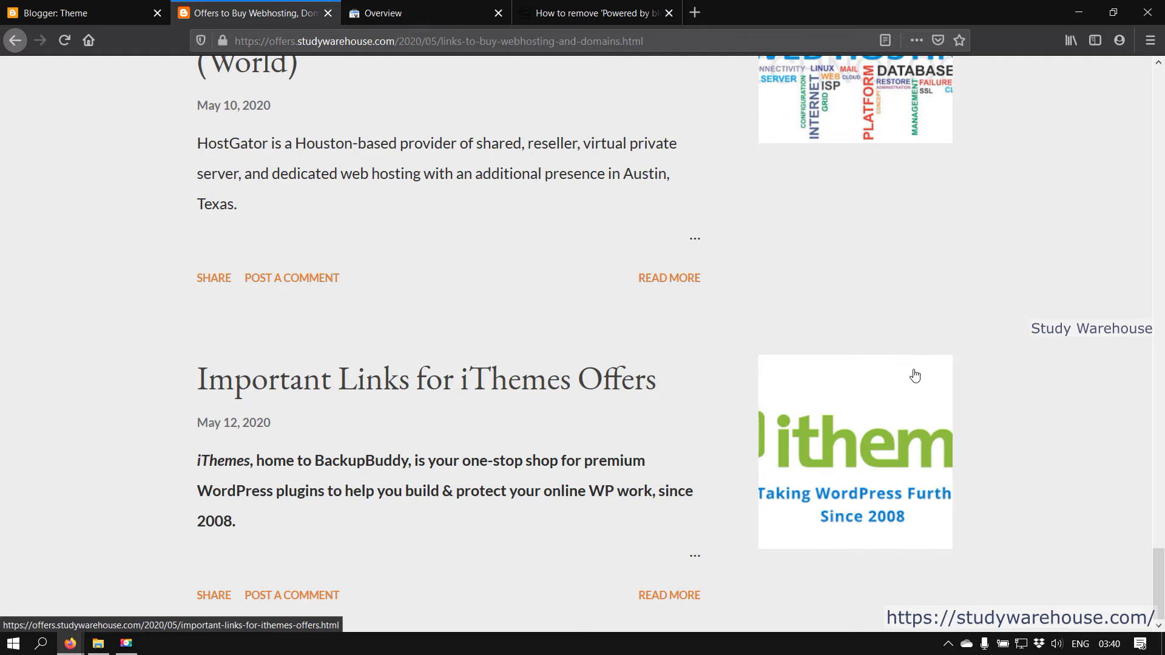
scroll(684, 358, up, 1)
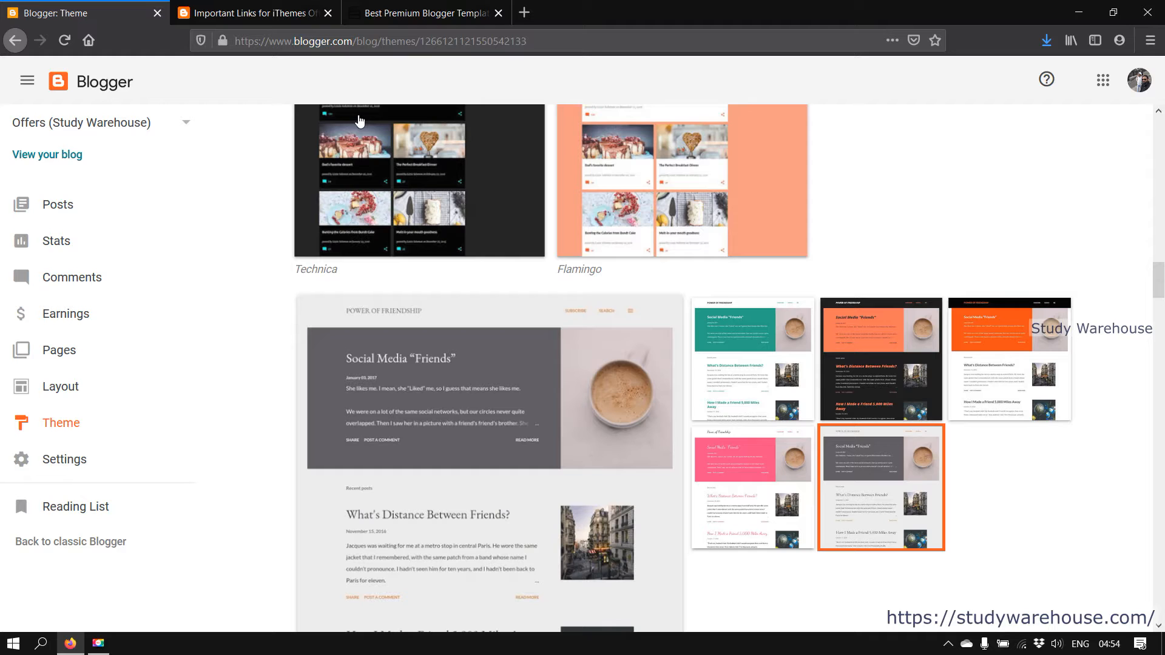
Open the Best Premium Blogger Templates of 2020 article and scroll down its template list
click(454, 11)
scroll(389, 291, down, 3)
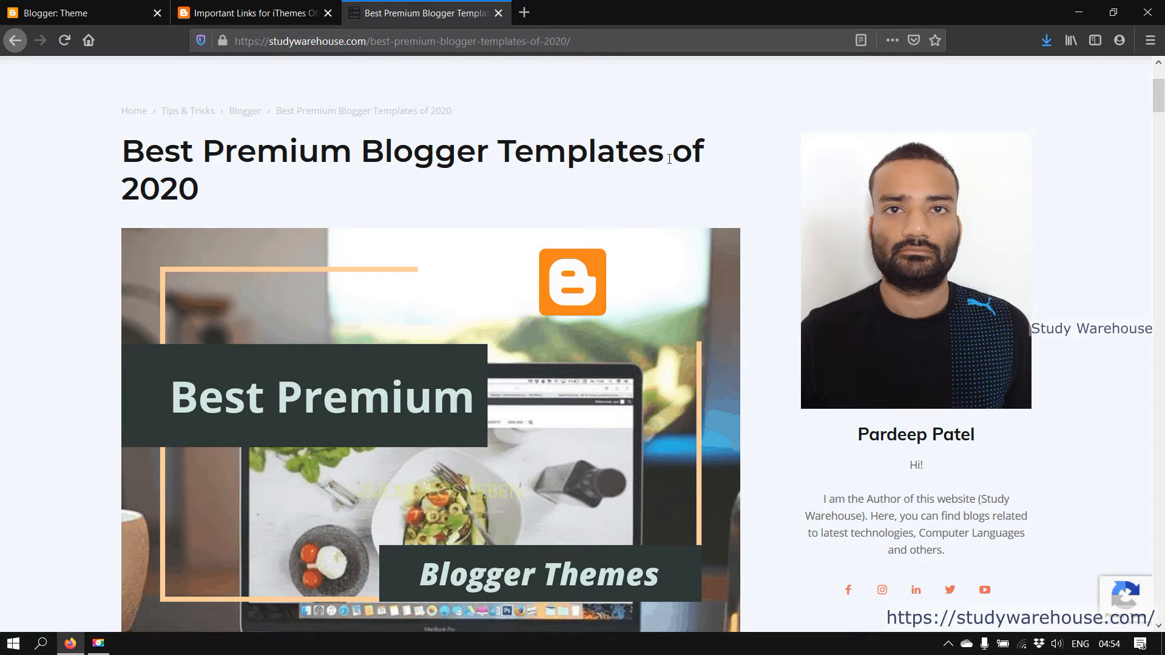
scroll(546, 209, down, 6)
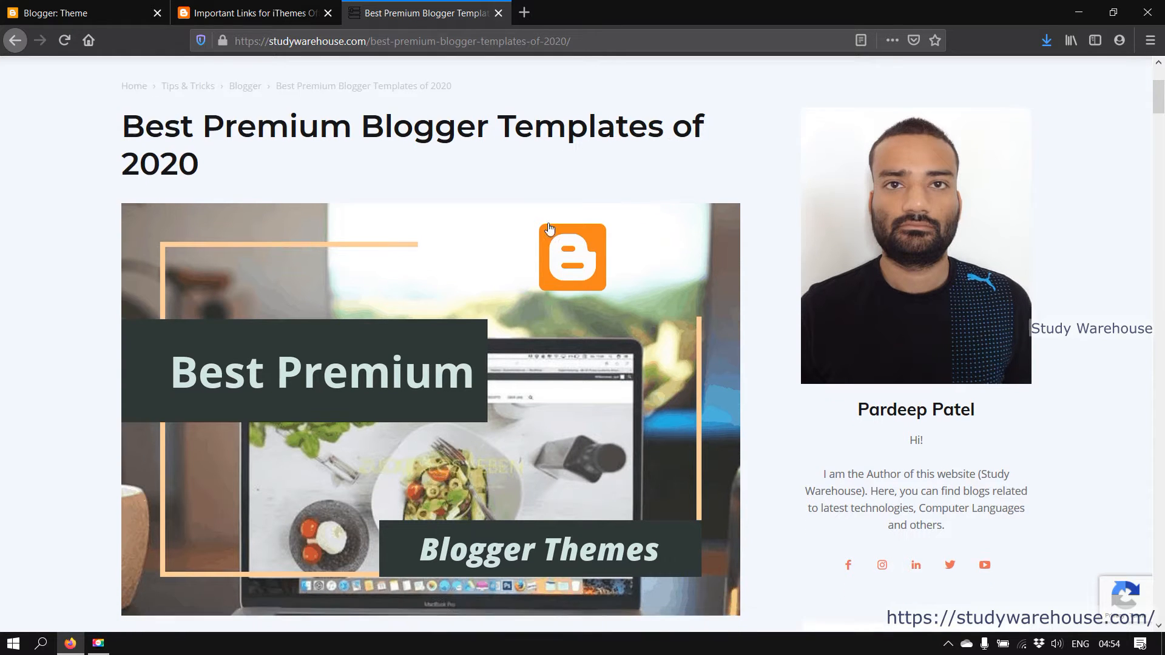
scroll(475, 209, down, 8)
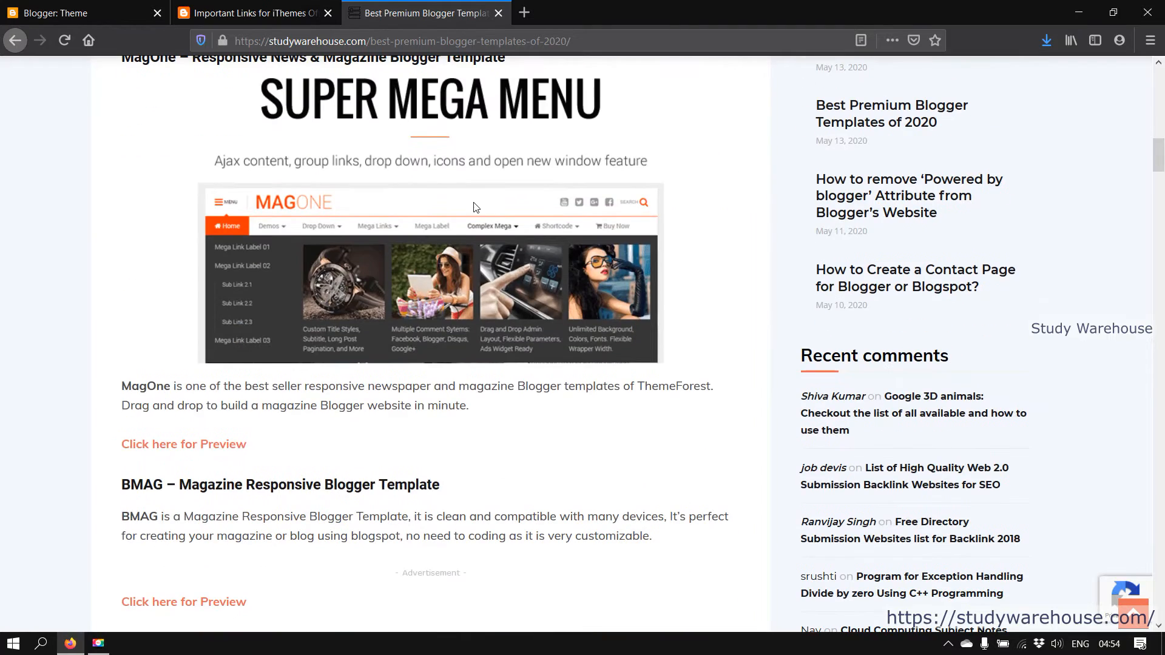
scroll(473, 209, up, 5)
scroll(395, 301, down, 5)
scroll(465, 326, down, 5)
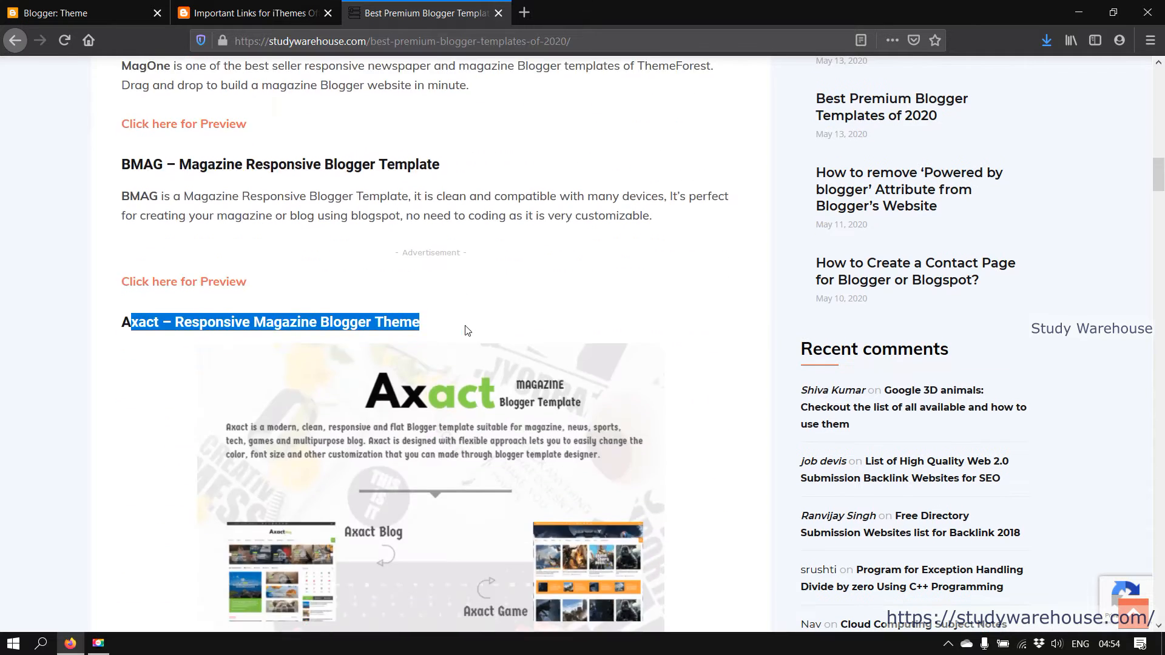
Highlight the Axact – Responsive Magazine Blogger Theme heading and read its description below
click(262, 258)
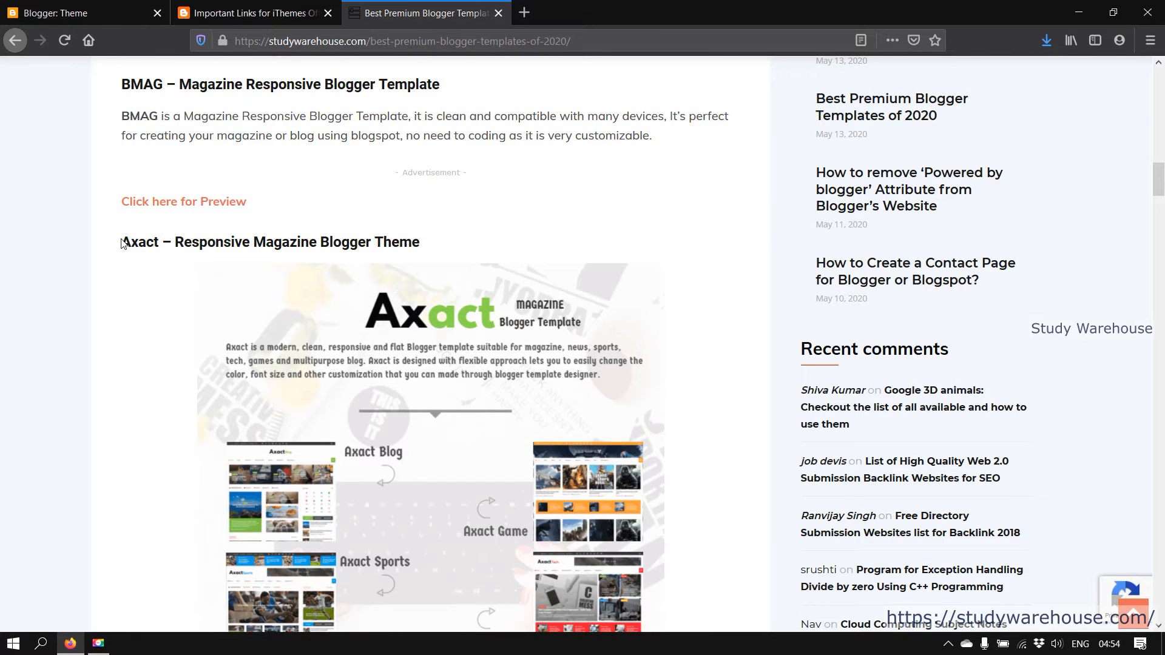
drag(131, 242, 423, 244)
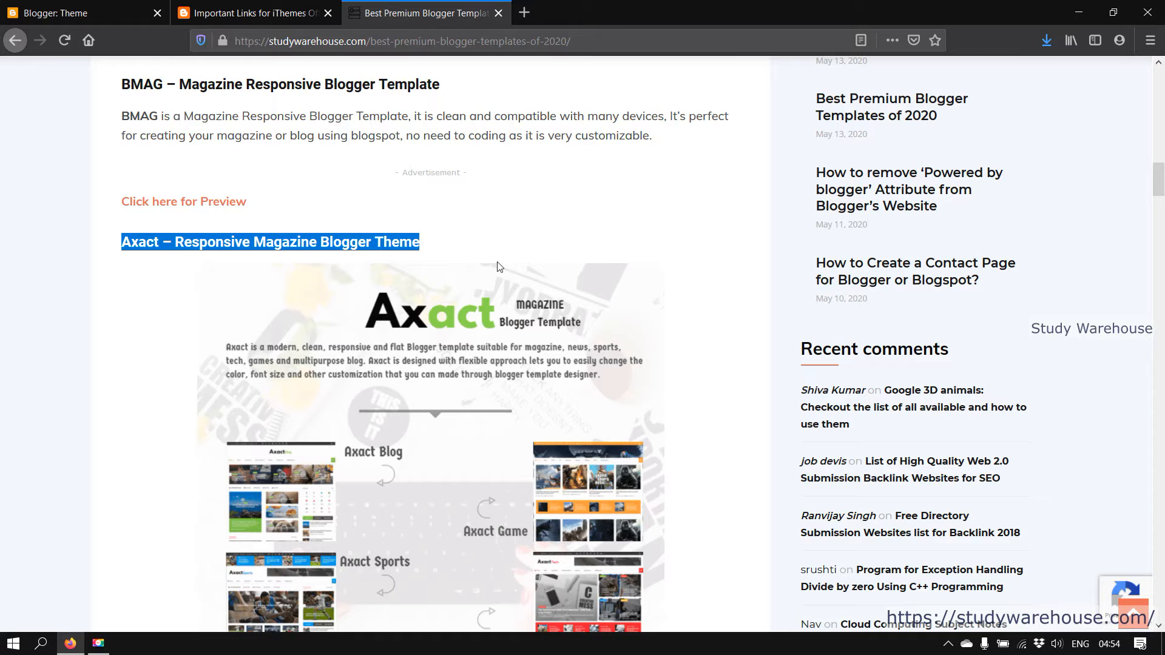
scroll(497, 266, down, 3)
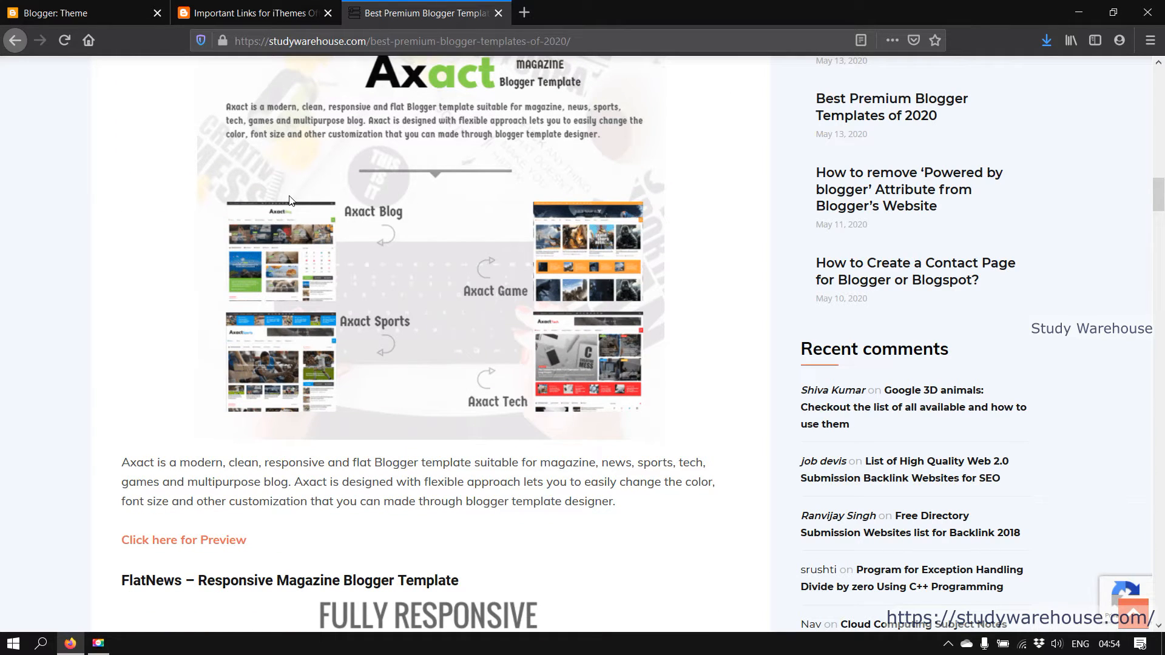
Open the Axact - Blogger Template file from the desktop's Blogger Theme folder in Notepad++
click(87, 5)
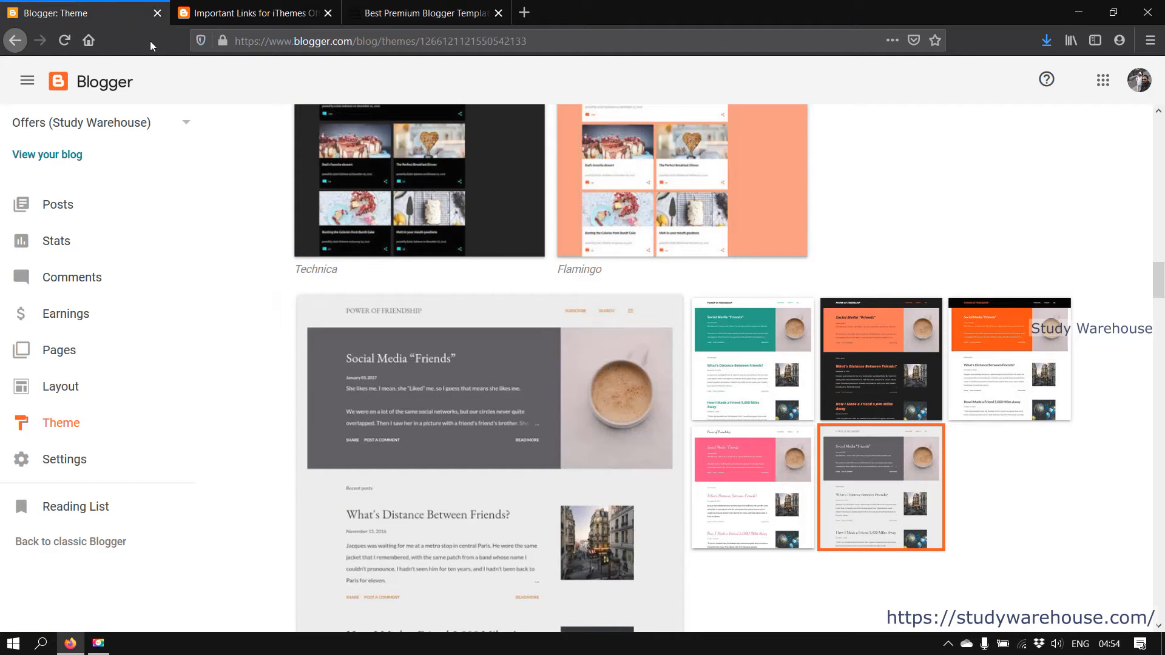
click(1162, 644)
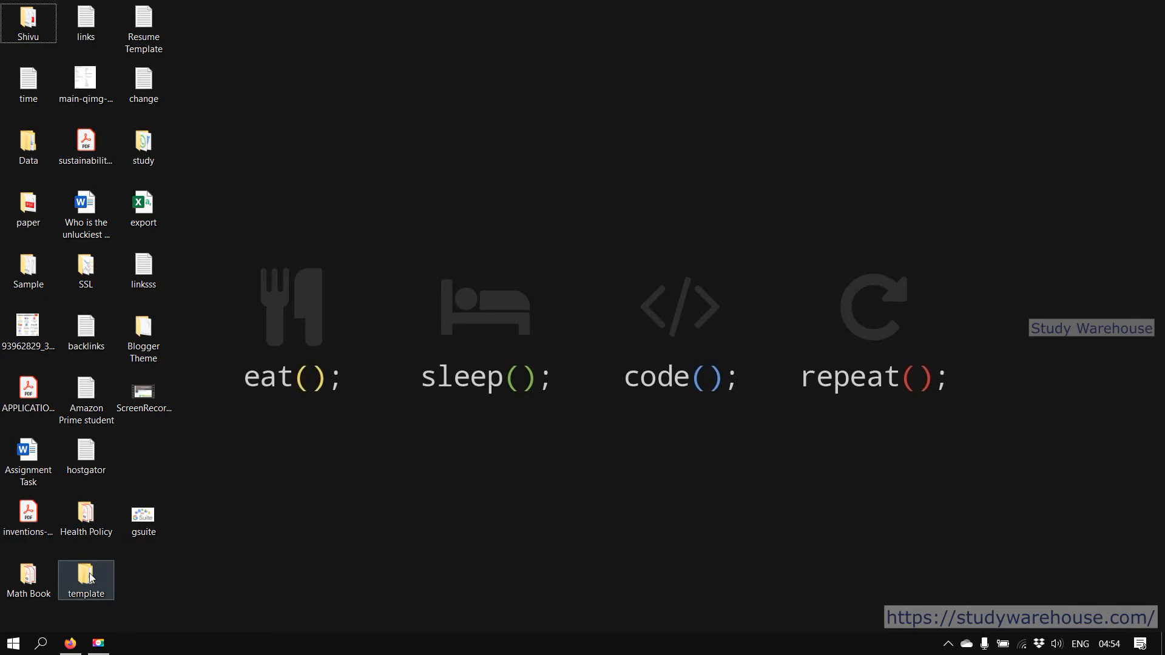
click(140, 331)
double_click(139, 331)
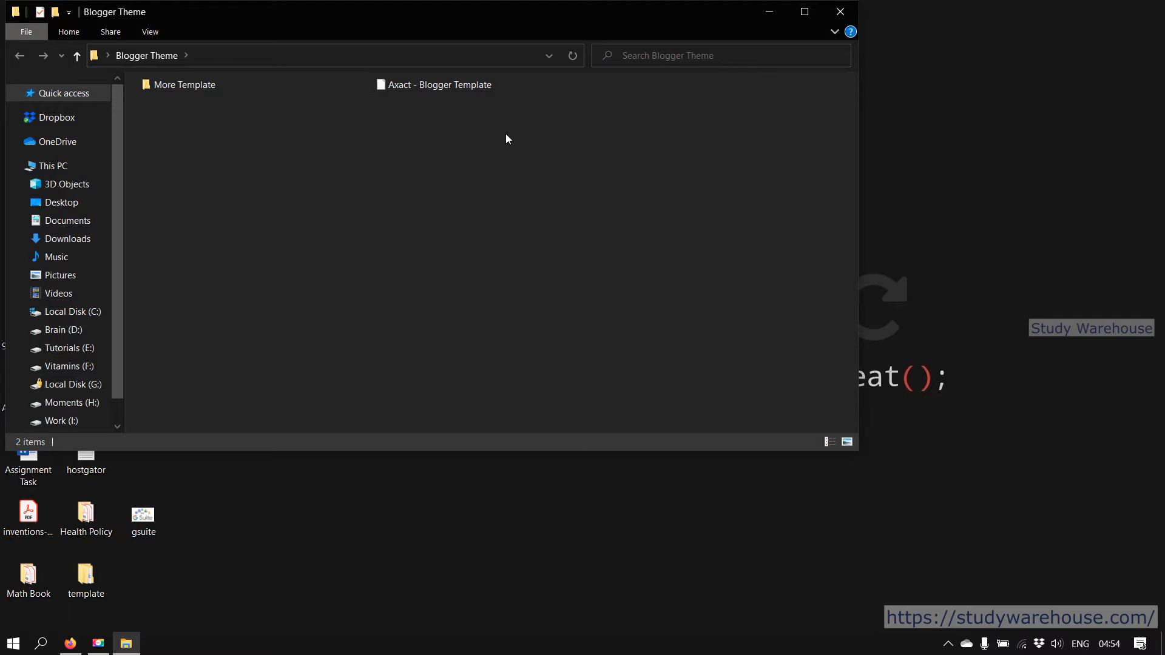
right_click(446, 84)
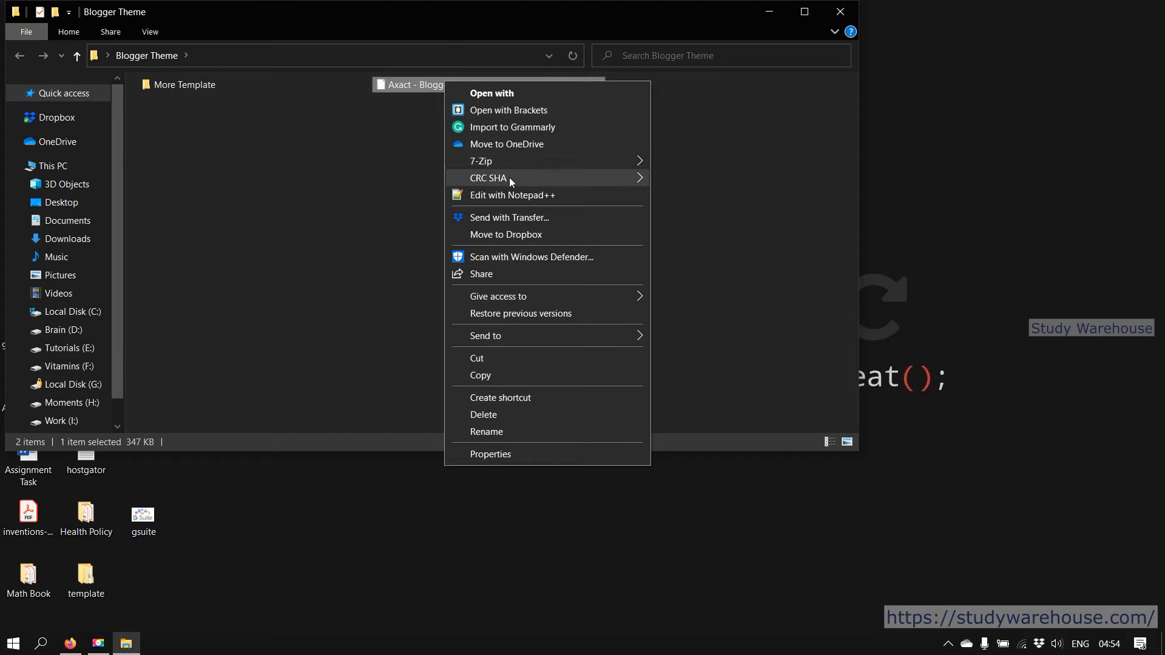
click(494, 197)
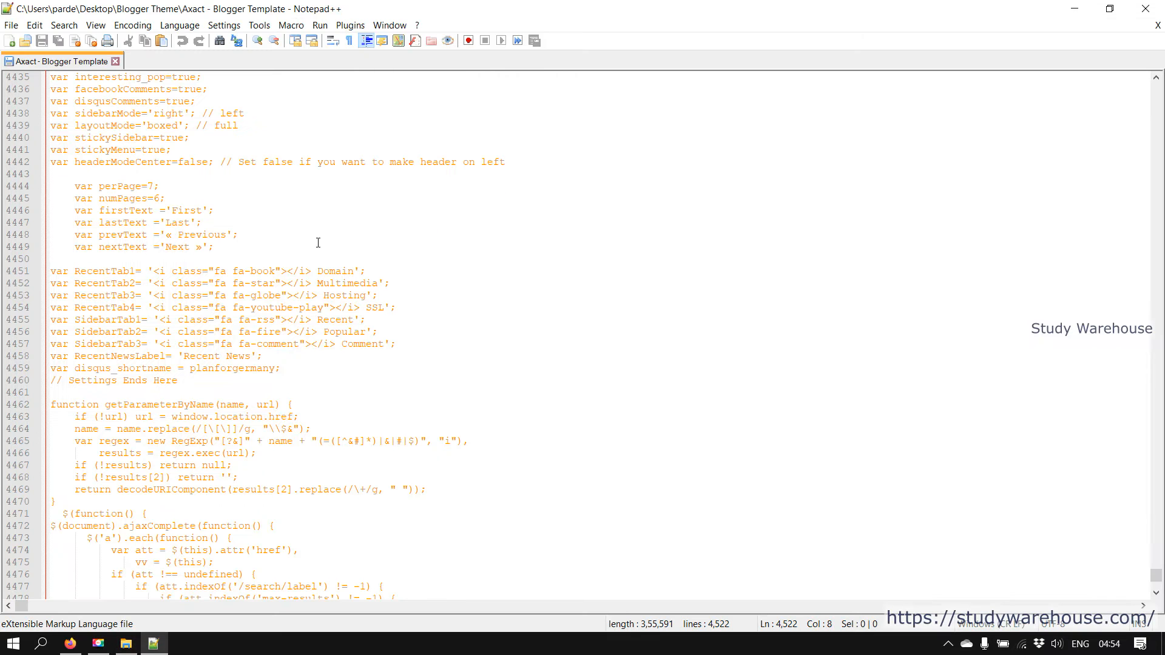
Select all the Axact template code in Notepad++, then close it and return to Firefox
click(191, 298)
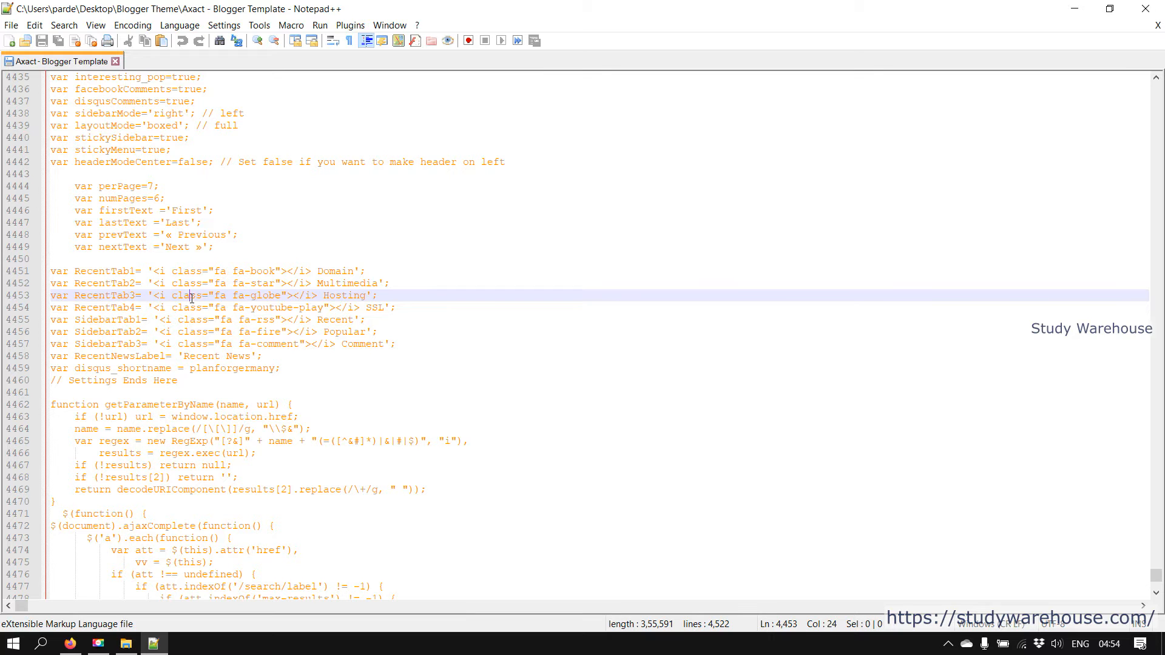
key(ctrl+a)
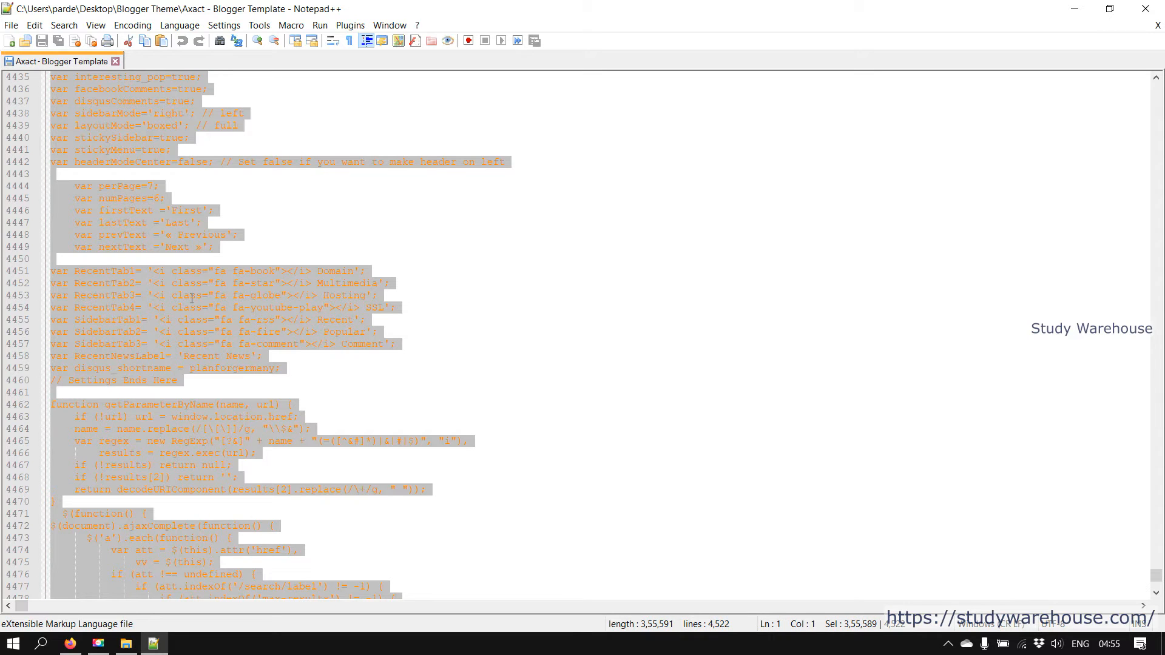
click(1146, 8)
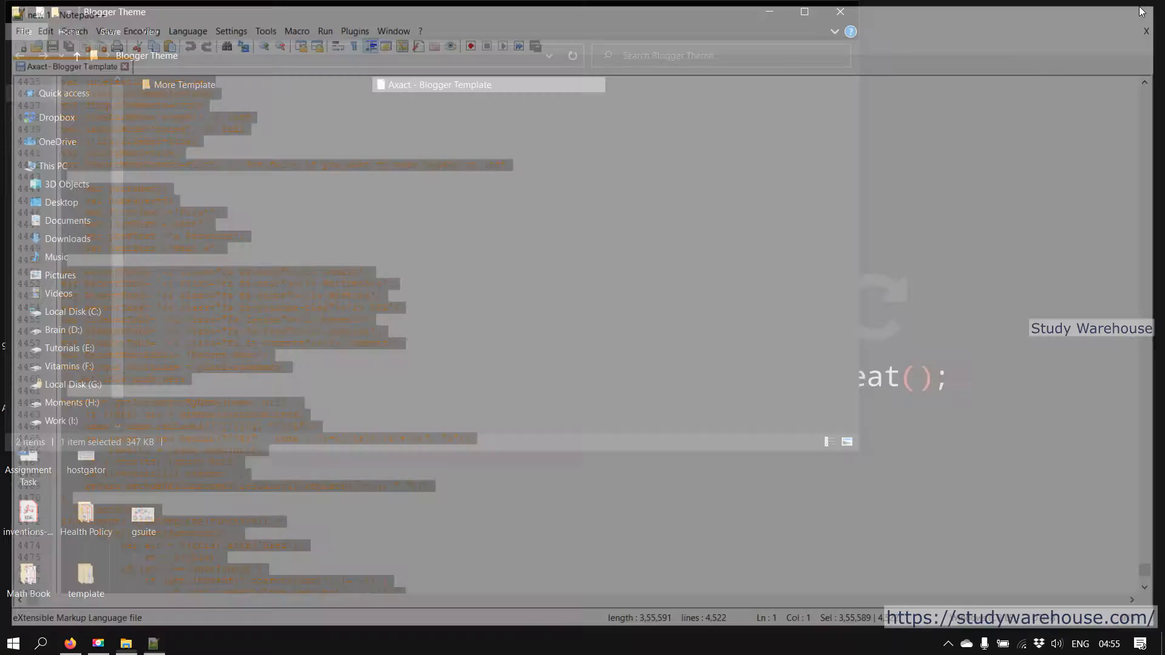
click(70, 643)
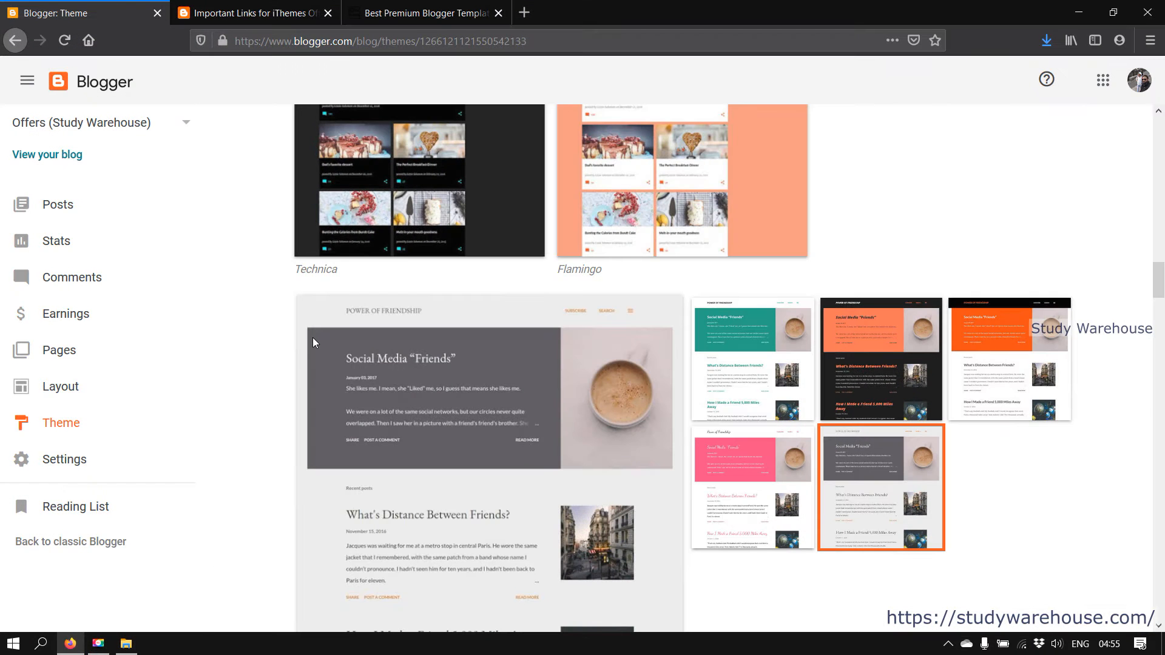
Open Edit HTML for the current Notable Antique theme from its options menu
scroll(494, 249, up, 5)
scroll(502, 246, up, 10)
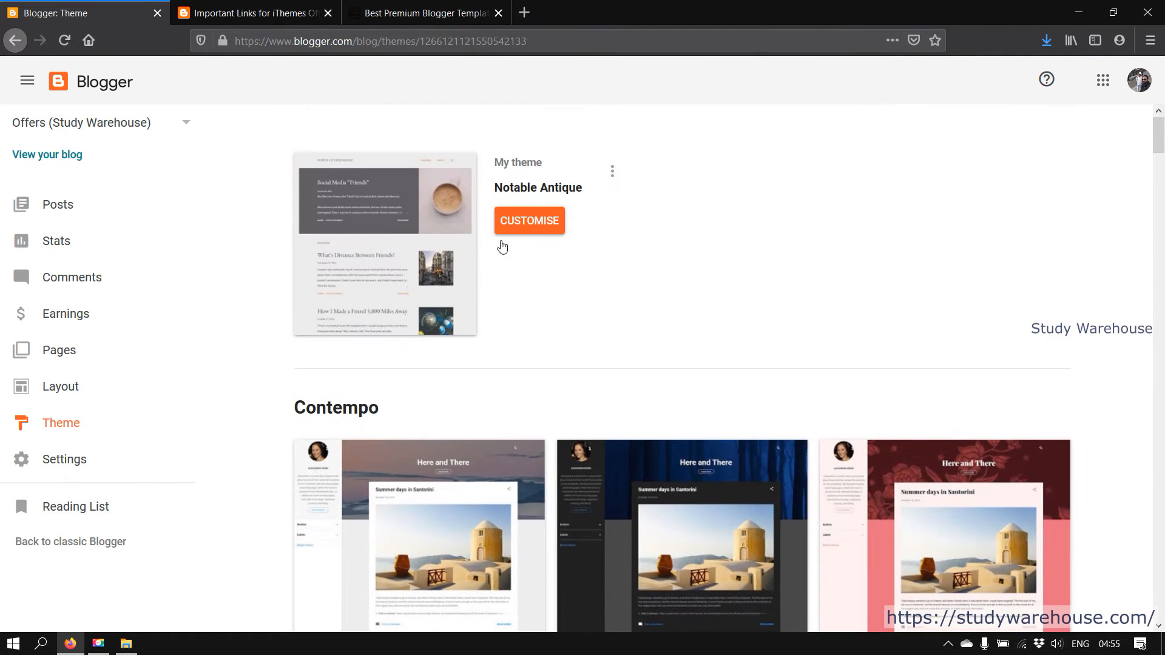
click(612, 174)
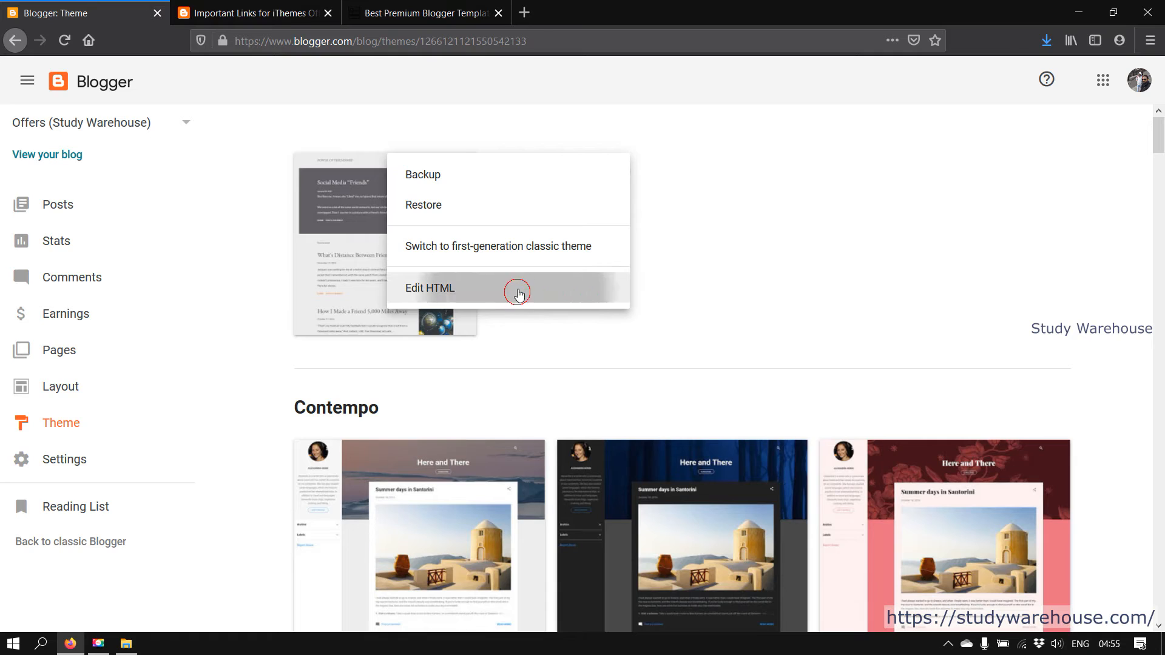
click(519, 292)
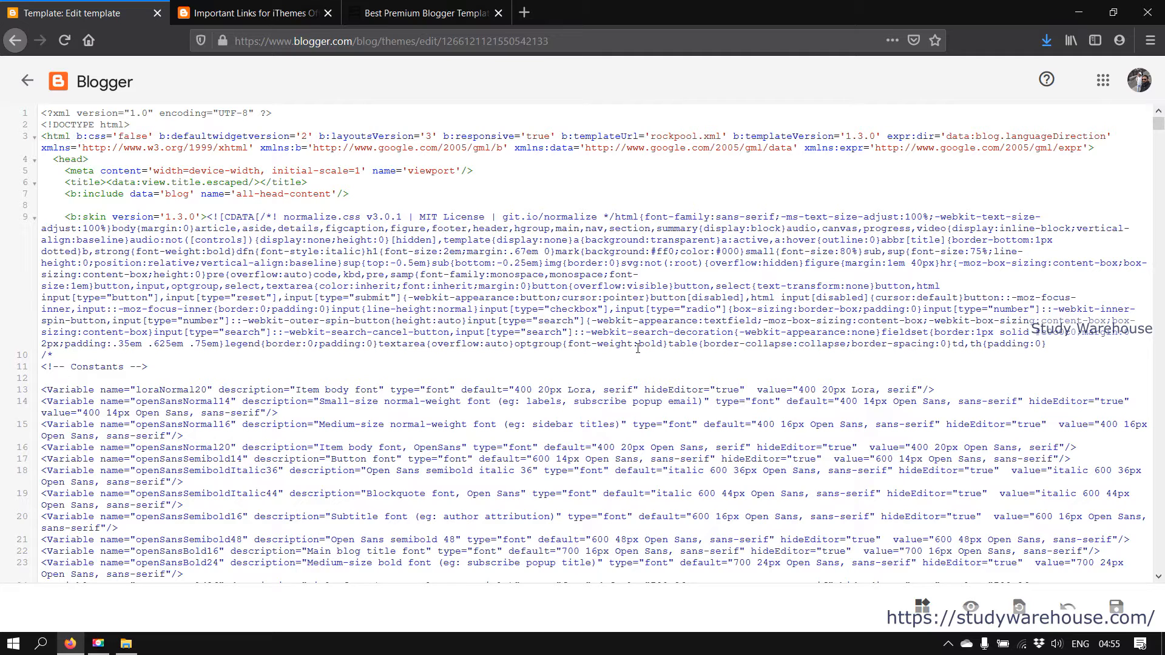
Replace all of the blog's theme code with the pasted Axact template and save it
click(638, 349)
key(ctrl+a)
key(BackSpace)
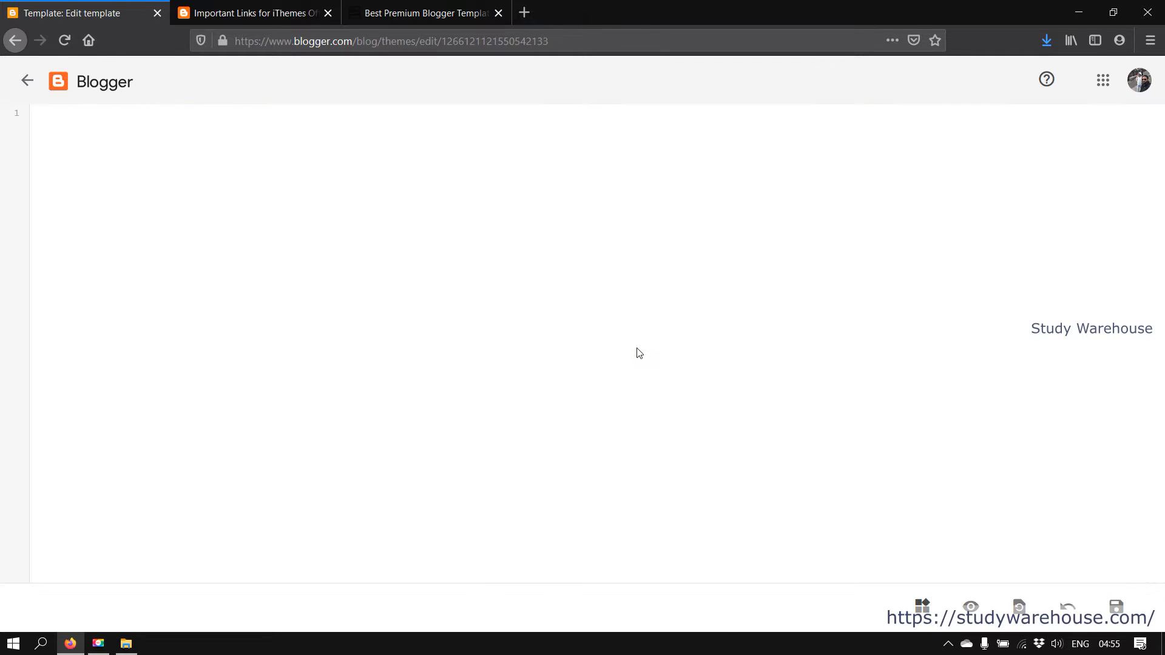
key(ctrl+v)
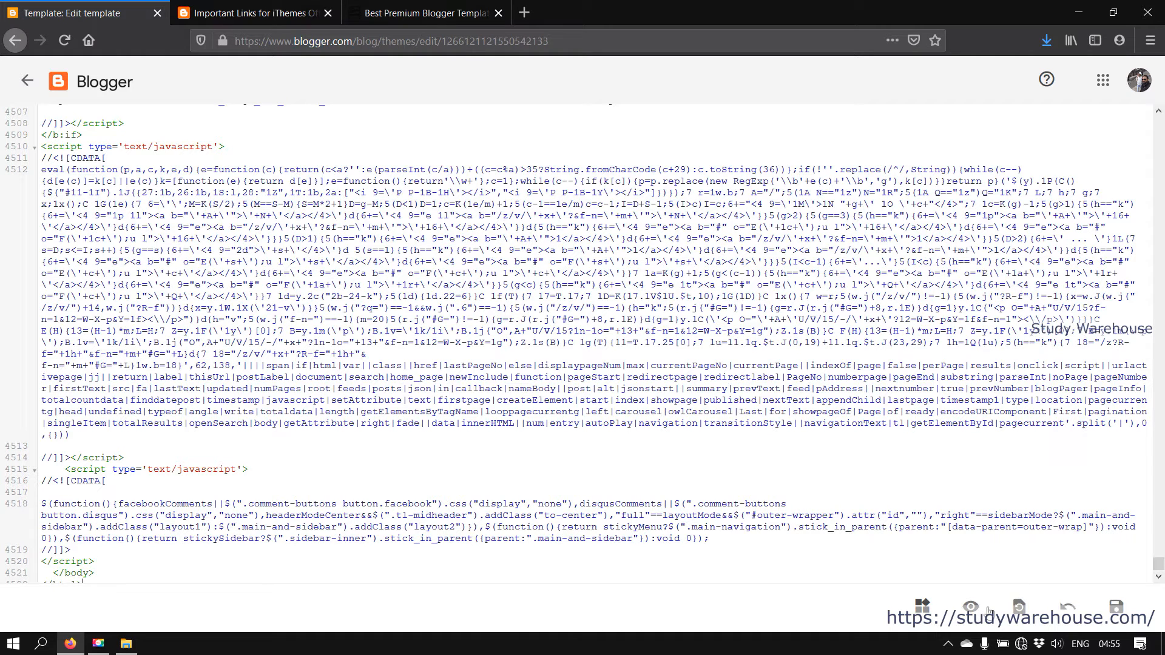
click(1117, 605)
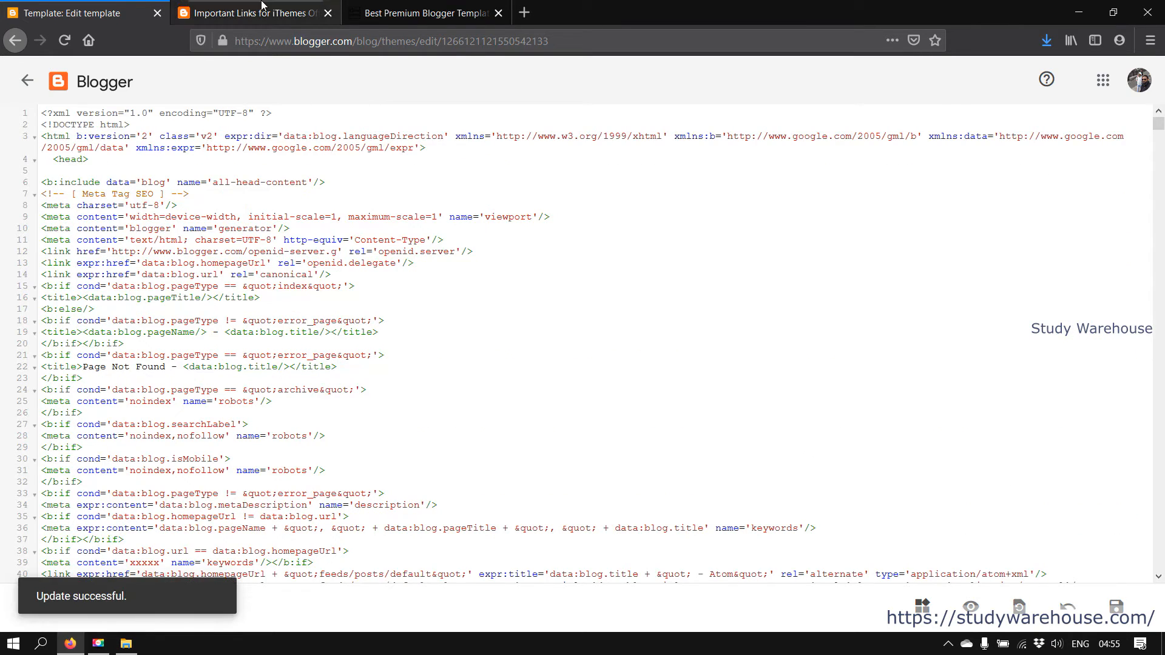
Reload the live blog's Offers homepage to see it in the Axact layout
click(253, 6)
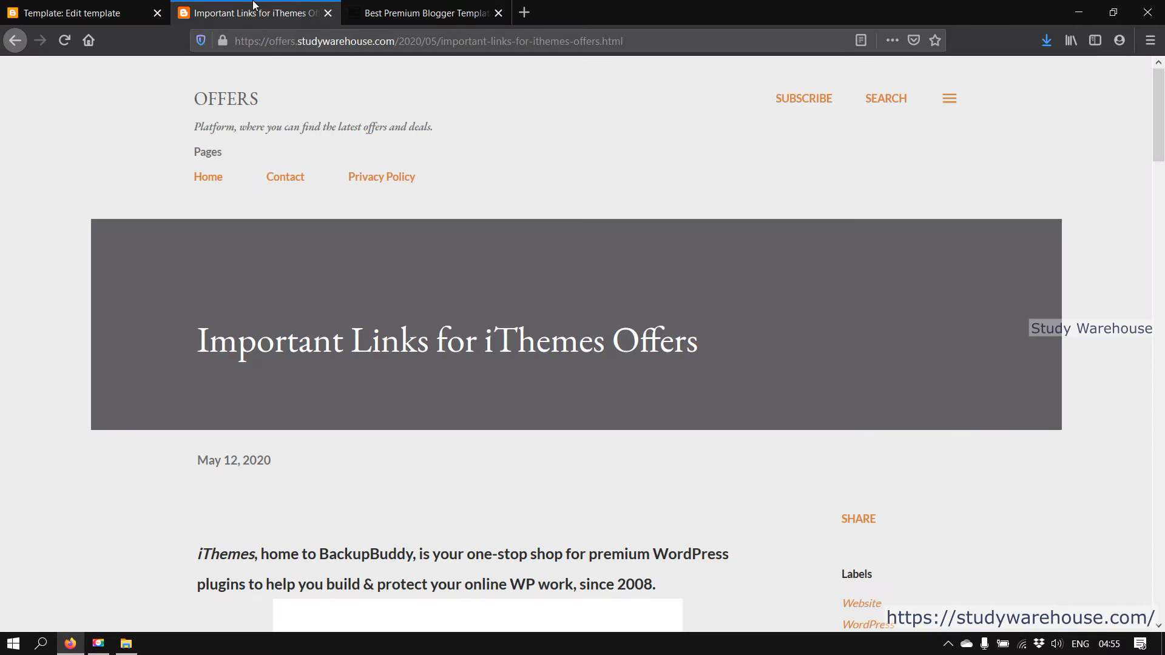
click(198, 177)
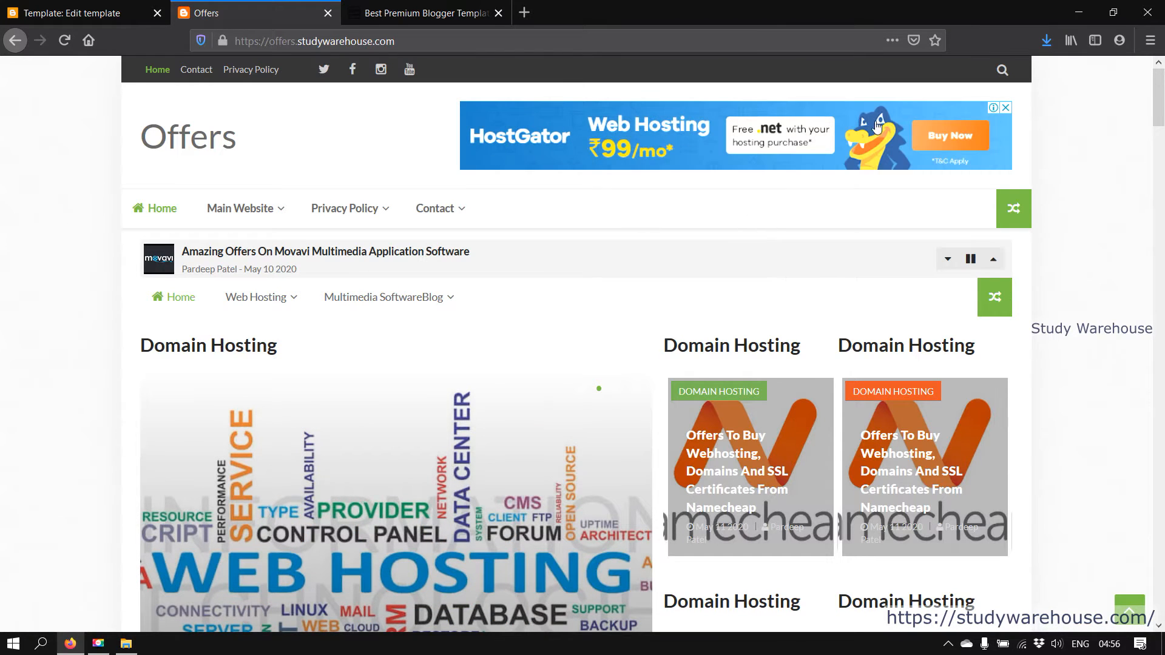
Review the top sections of the new Axact homepage, including the Domain Hosting slider
scroll(965, 261, down, 12)
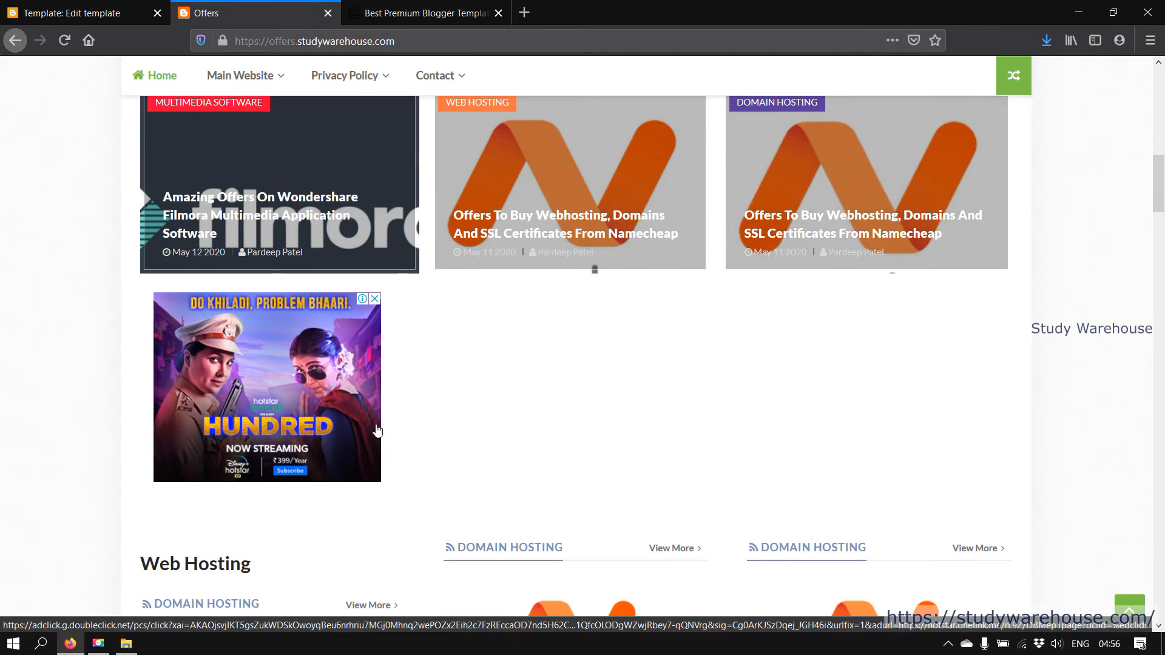
scroll(421, 314, up, 6)
scroll(677, 395, down, 6)
scroll(679, 396, down, 10)
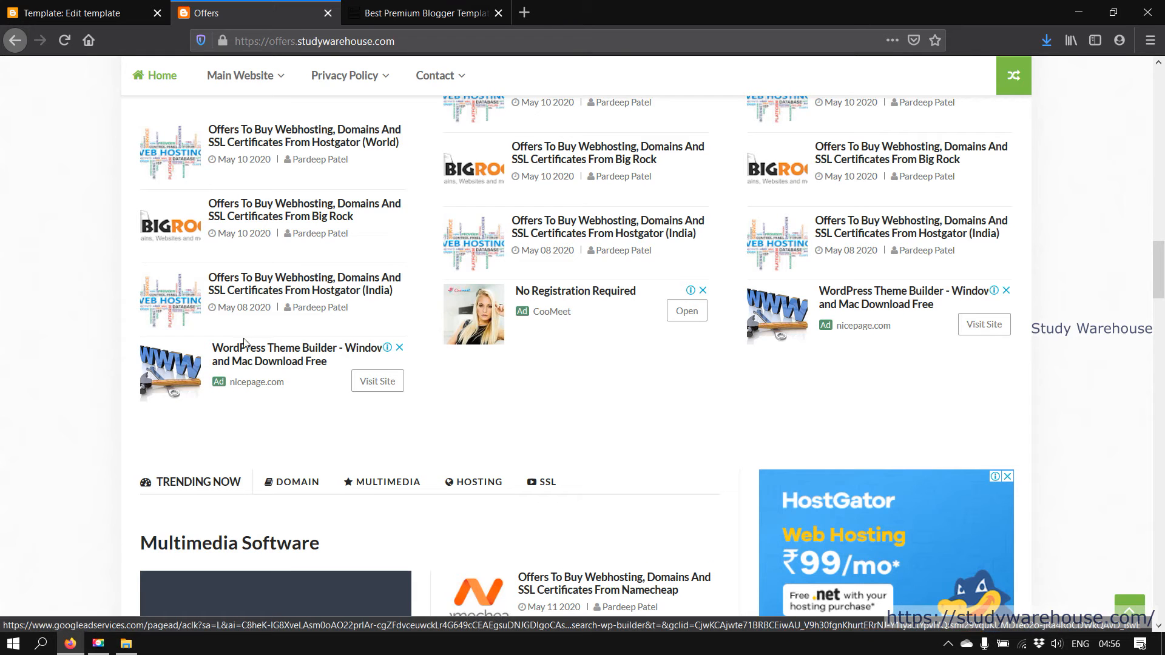
drag(583, 410, 552, 304)
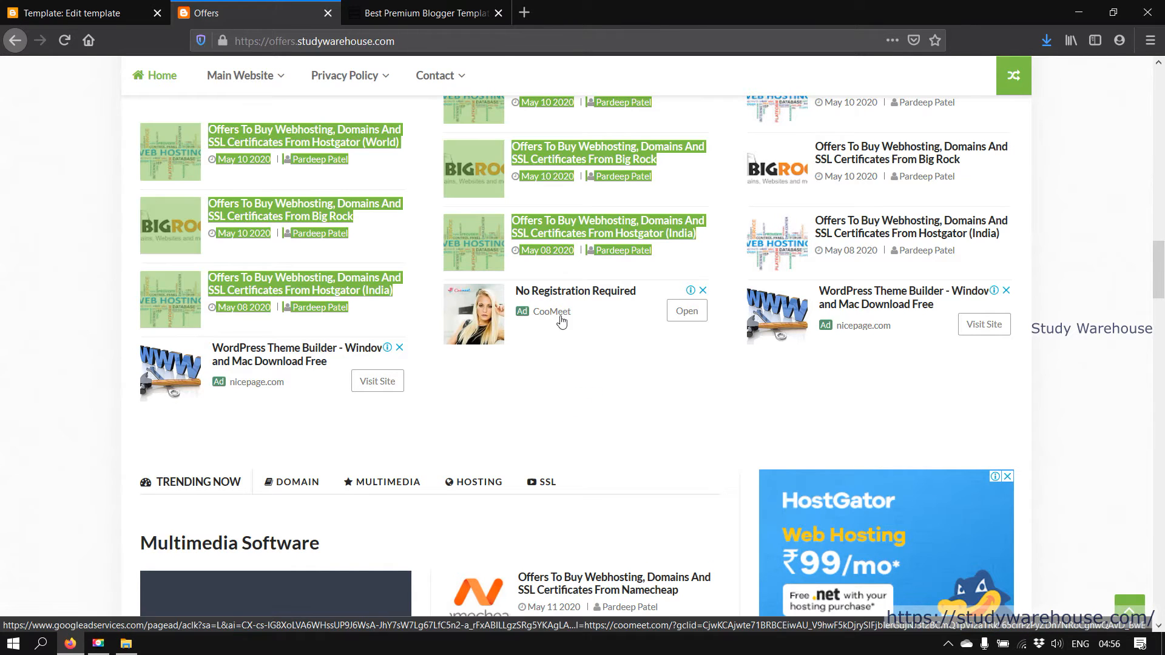
click(795, 390)
Scroll through the remaining homepage sections and open the G Suite free-trial post
scroll(905, 330, up, 7)
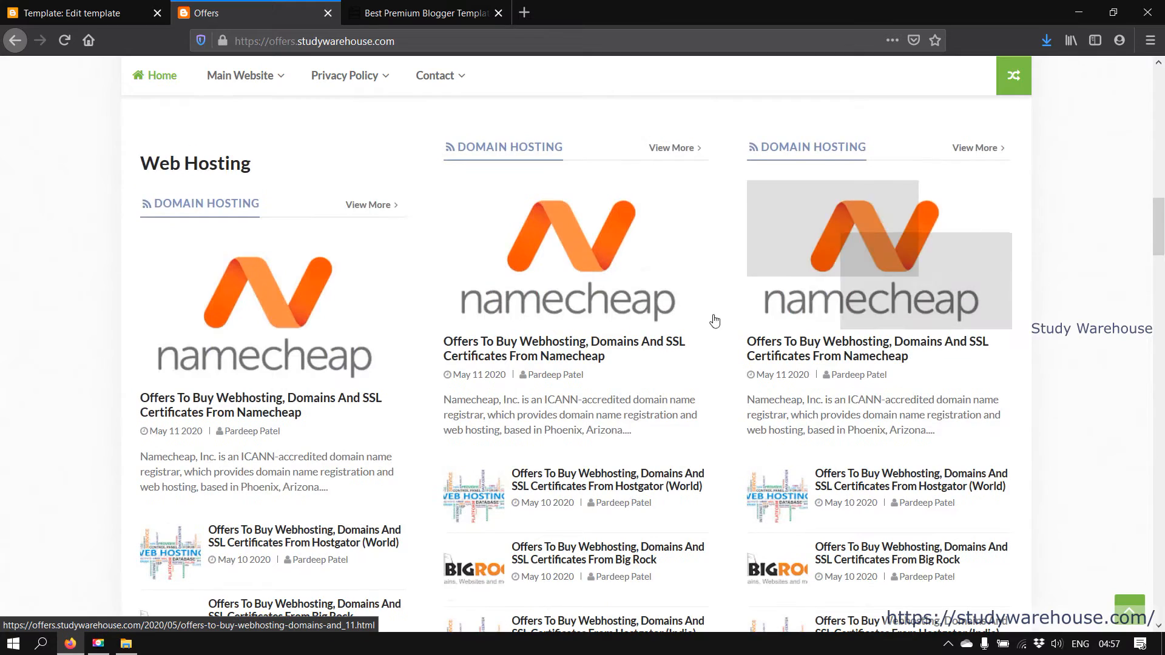
scroll(352, 263, down, 7)
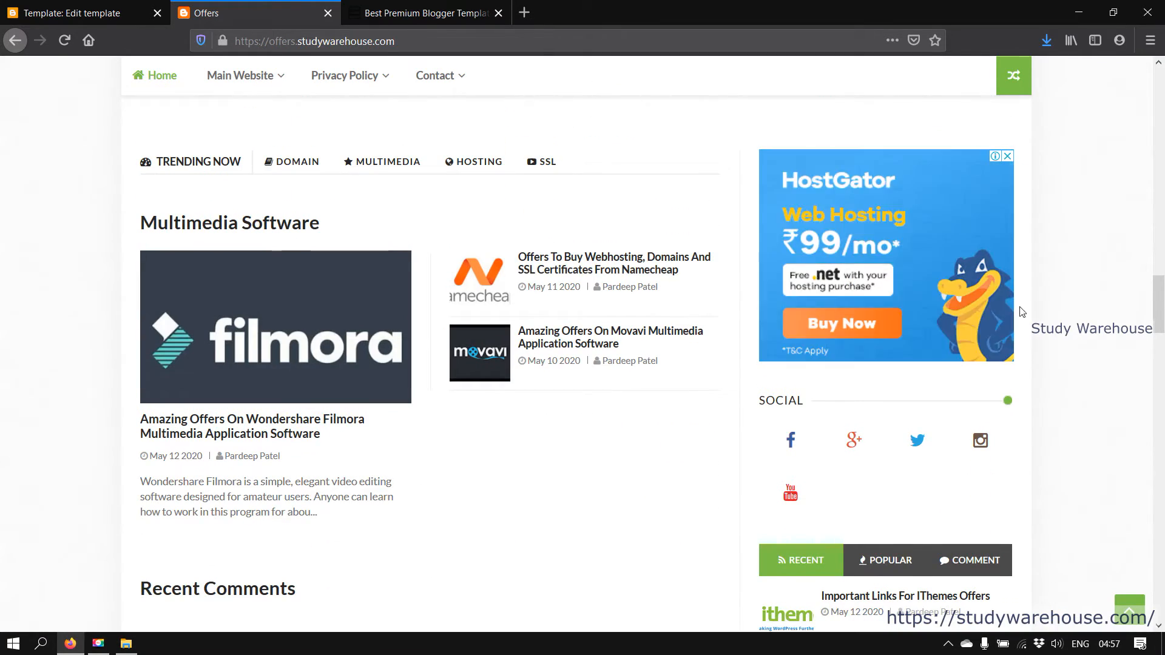
scroll(805, 296, down, 10)
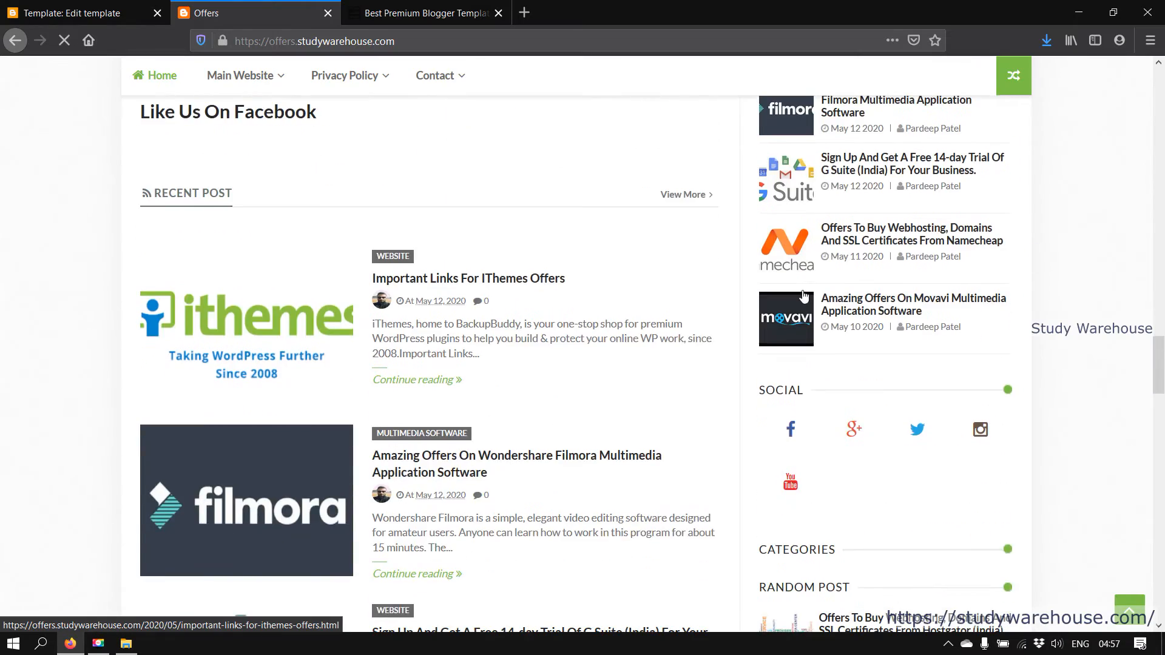
scroll(805, 296, down, 6)
scroll(805, 295, up, 3)
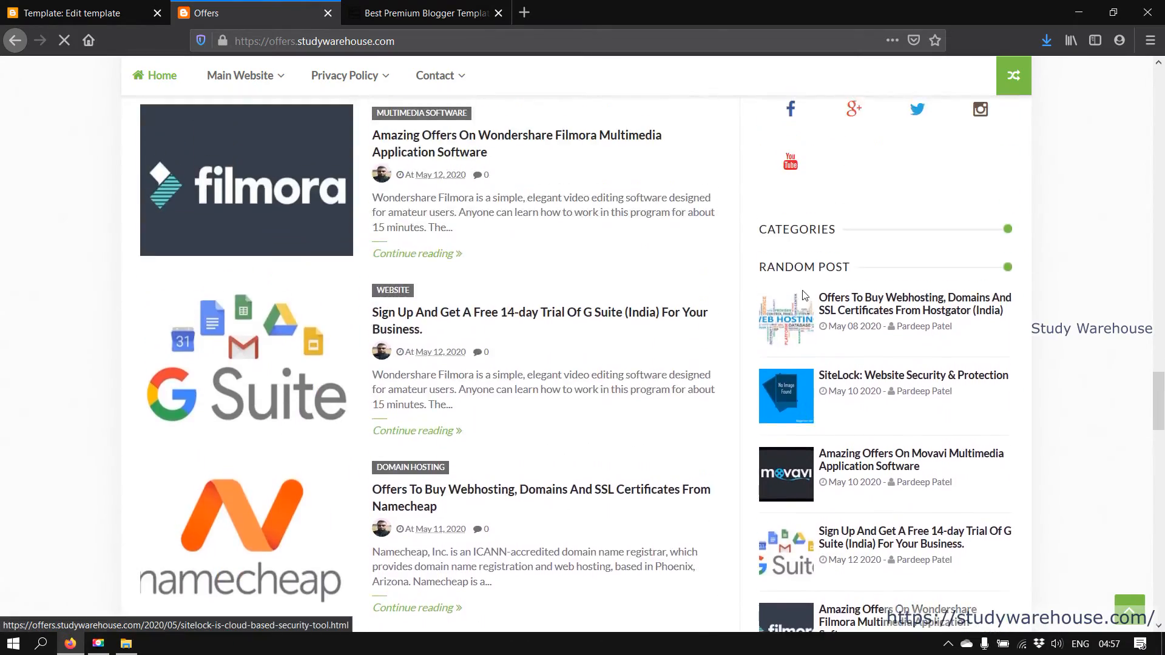
scroll(805, 296, down, 6)
scroll(803, 296, down, 9)
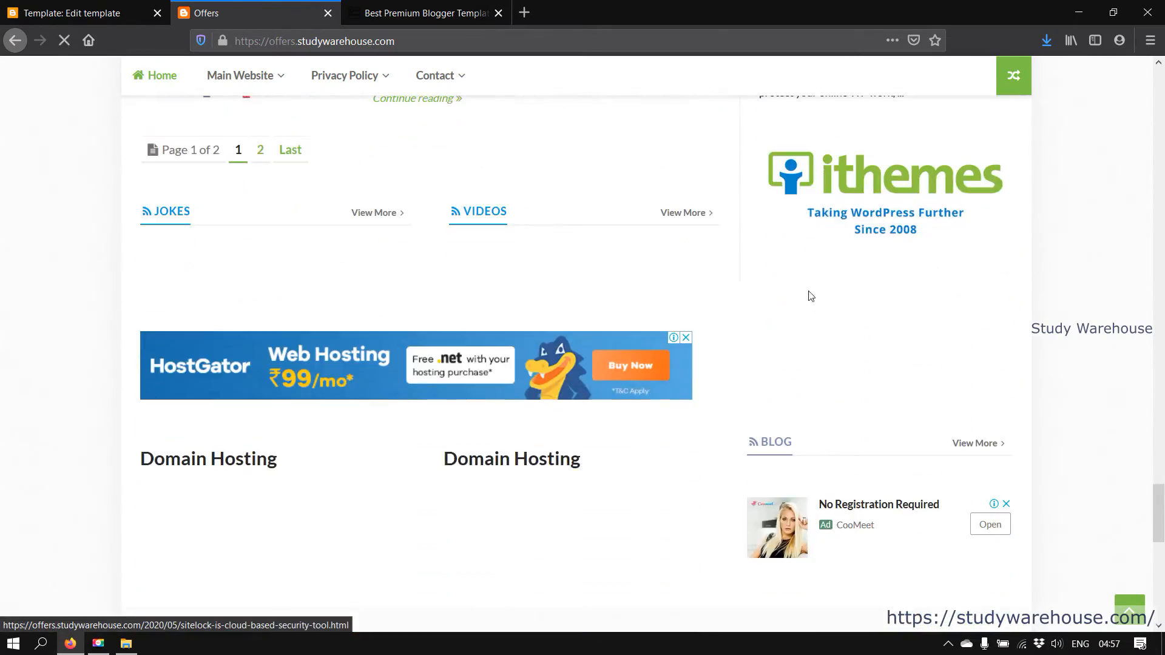
scroll(719, 347, down, 5)
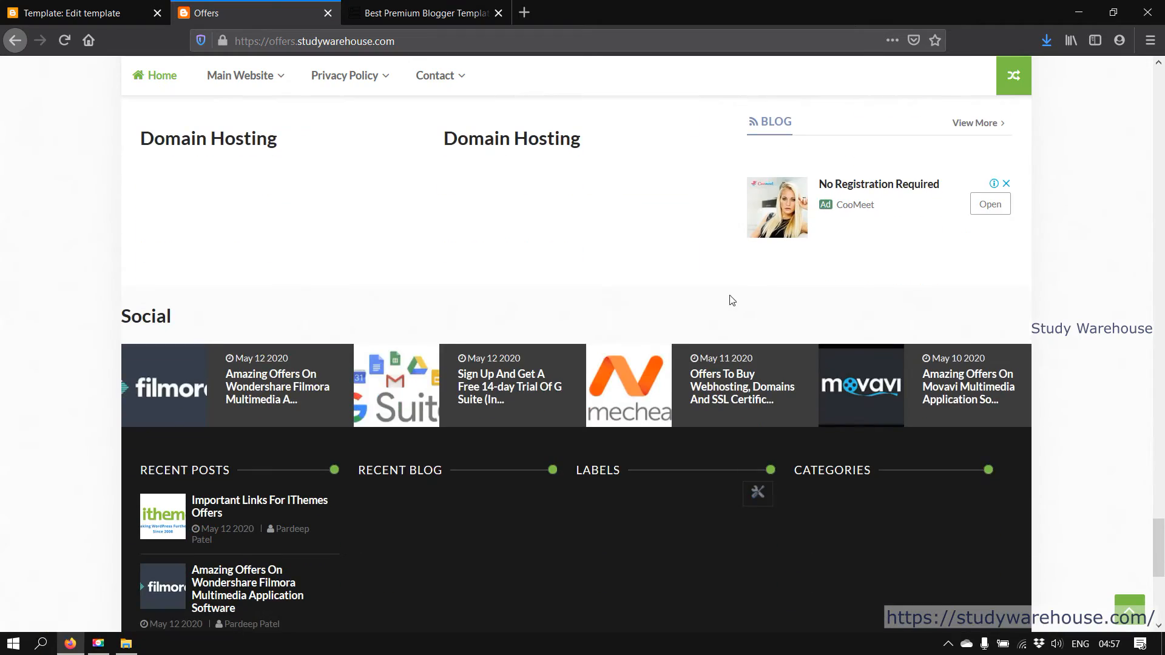
scroll(856, 290, down, 4)
scroll(855, 293, up, 10)
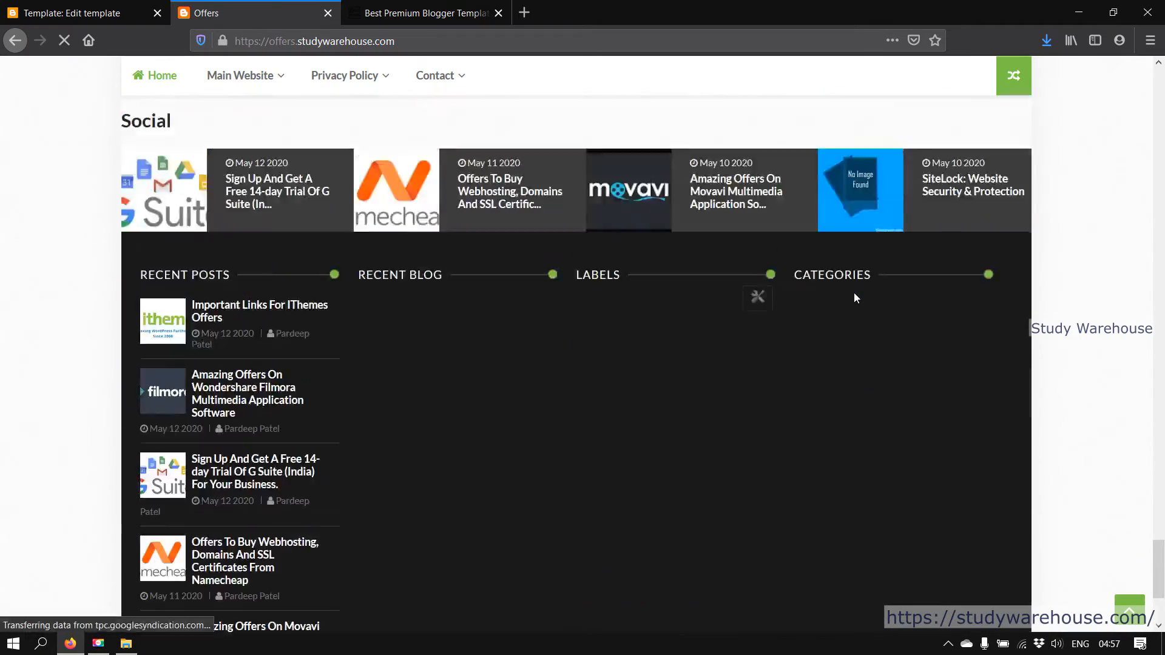
scroll(854, 293, up, 10)
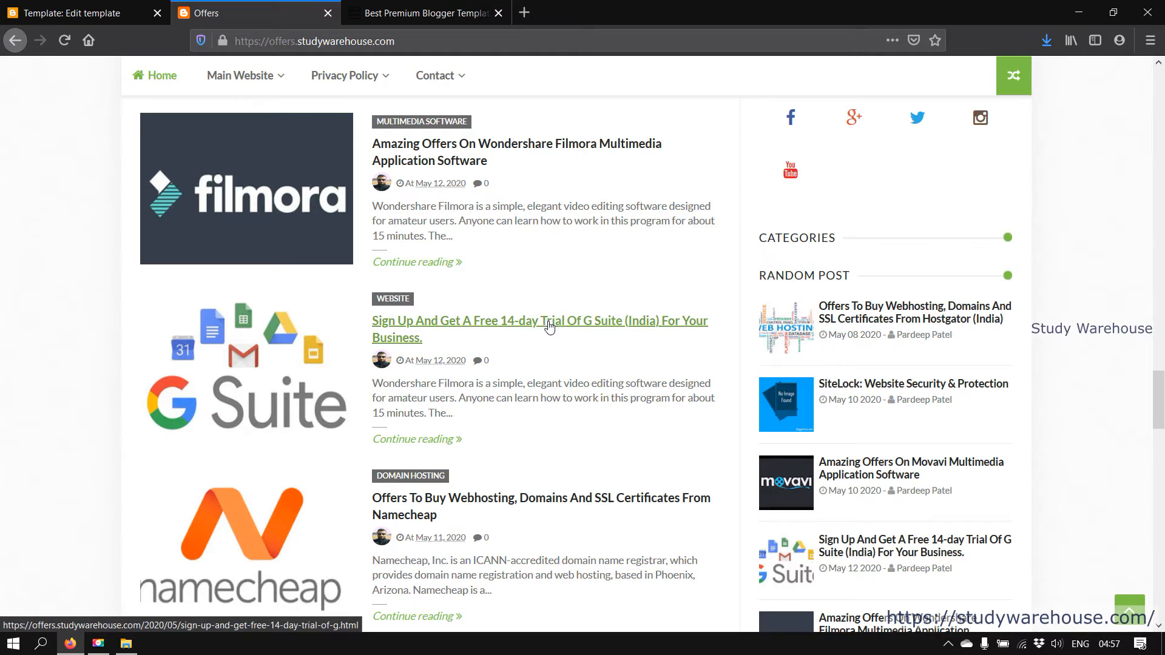
click(677, 333)
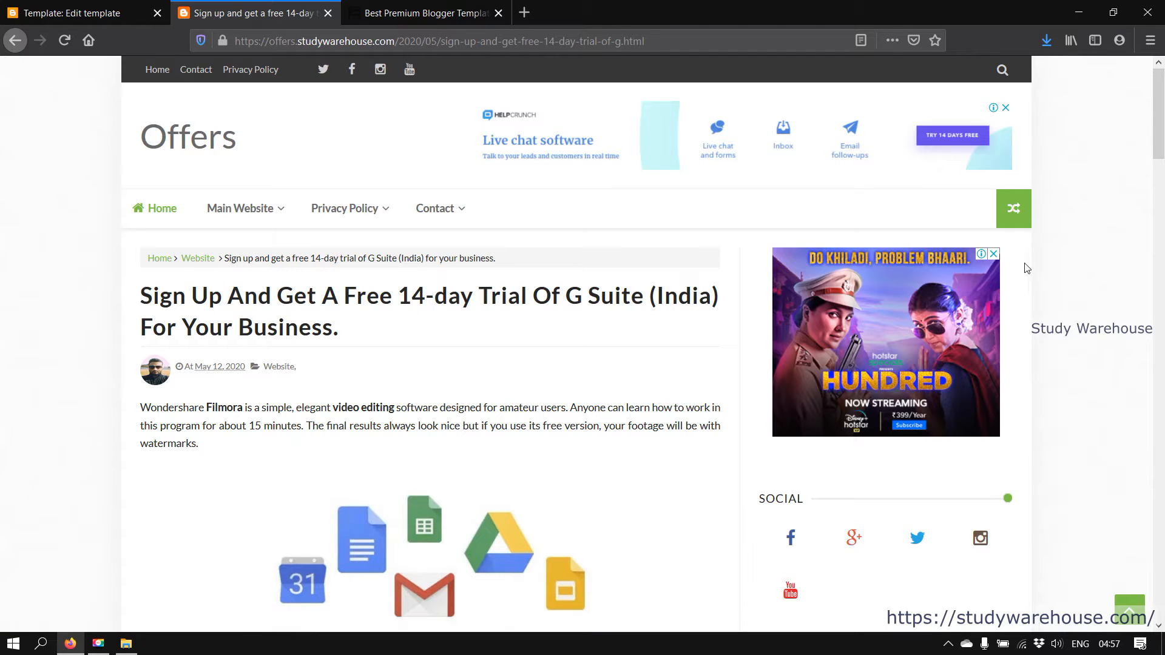
Read through the G Suite post in the Axact layout, then return to the Offers homepage
scroll(650, 433, down, 10)
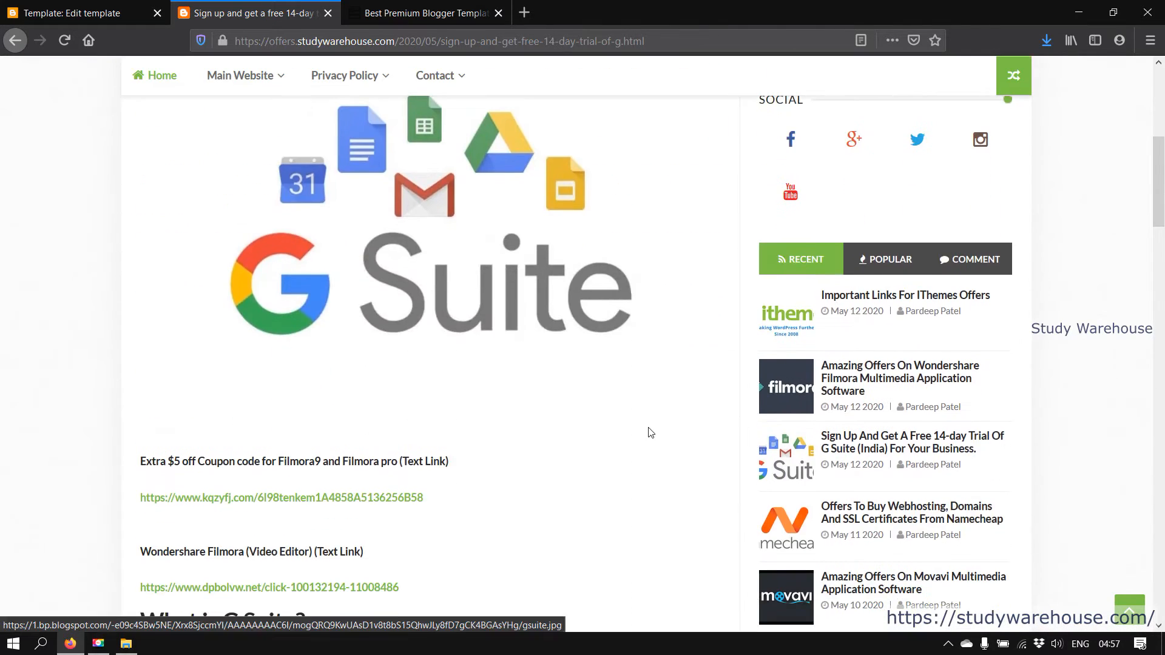
scroll(648, 430, down, 10)
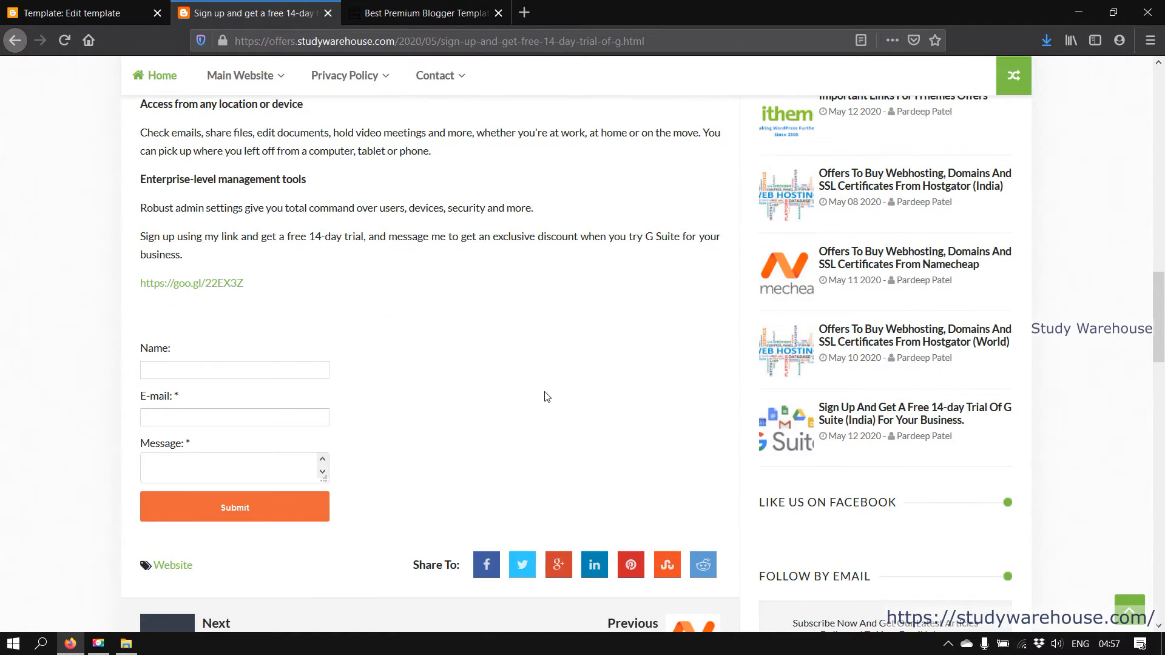
scroll(546, 396, down, 5)
scroll(546, 396, down, 8)
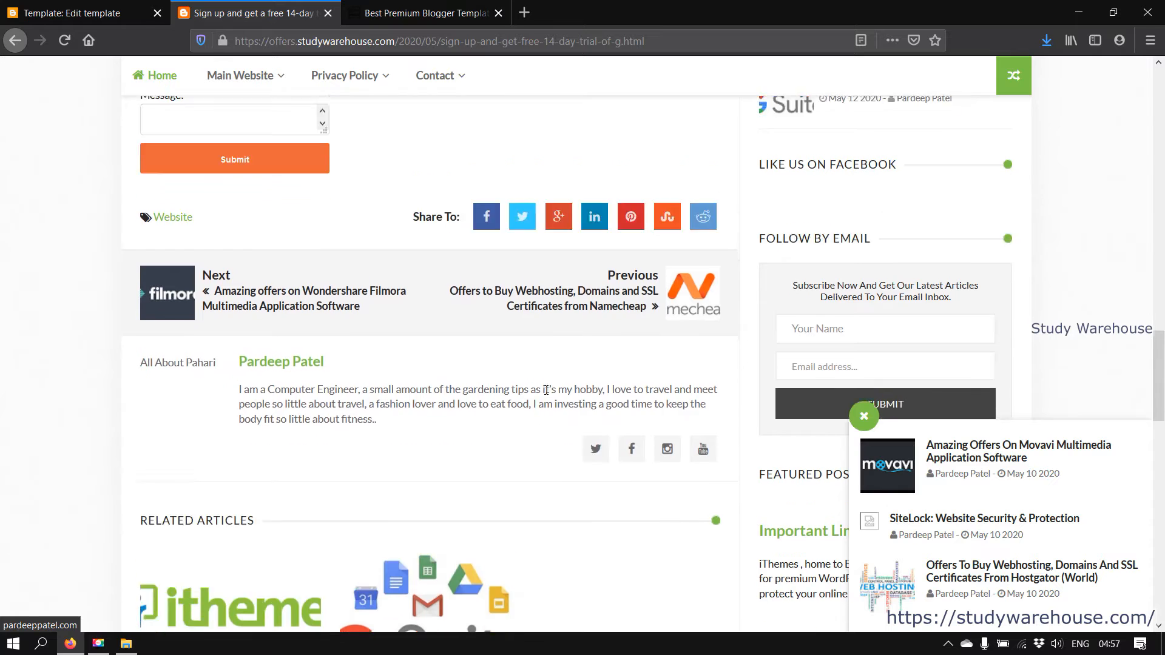
scroll(547, 395, down, 10)
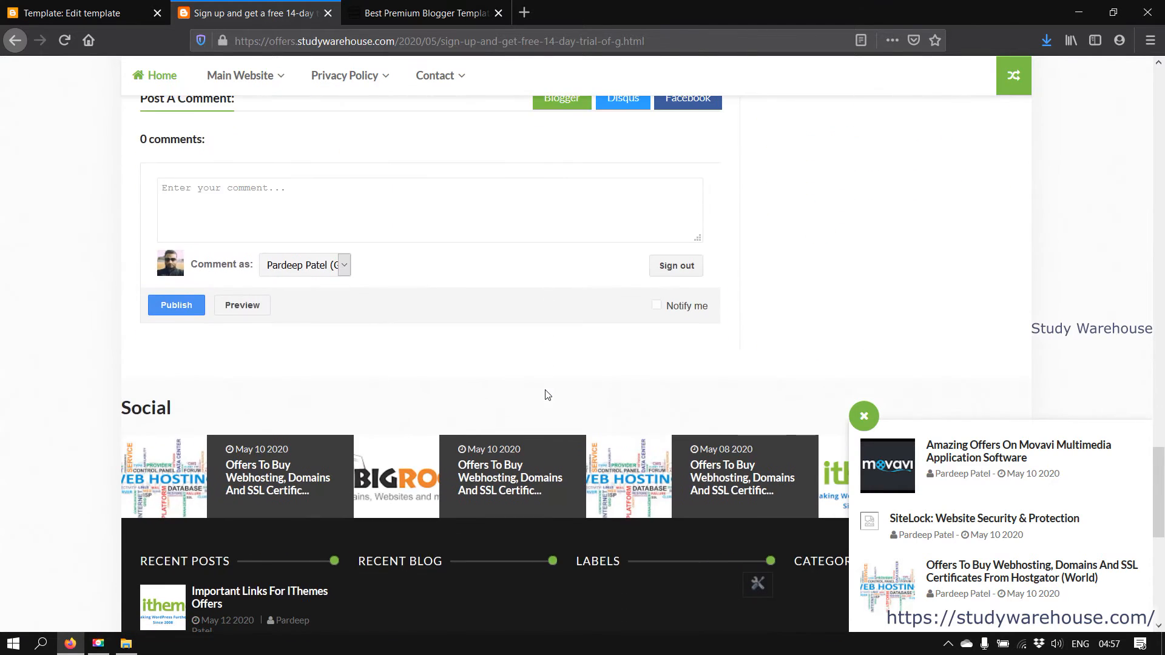
scroll(545, 391, up, 8)
scroll(546, 392, down, 3)
scroll(546, 392, up, 6)
scroll(768, 387, down, 4)
scroll(768, 387, up, 10)
scroll(767, 387, up, 8)
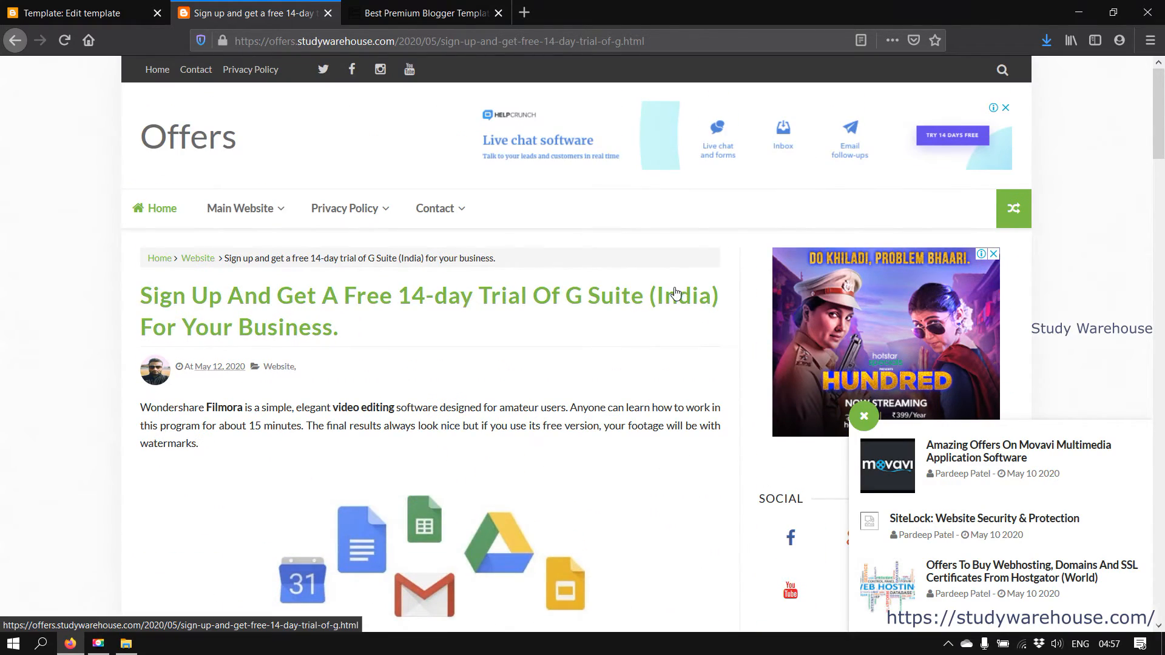
click(157, 208)
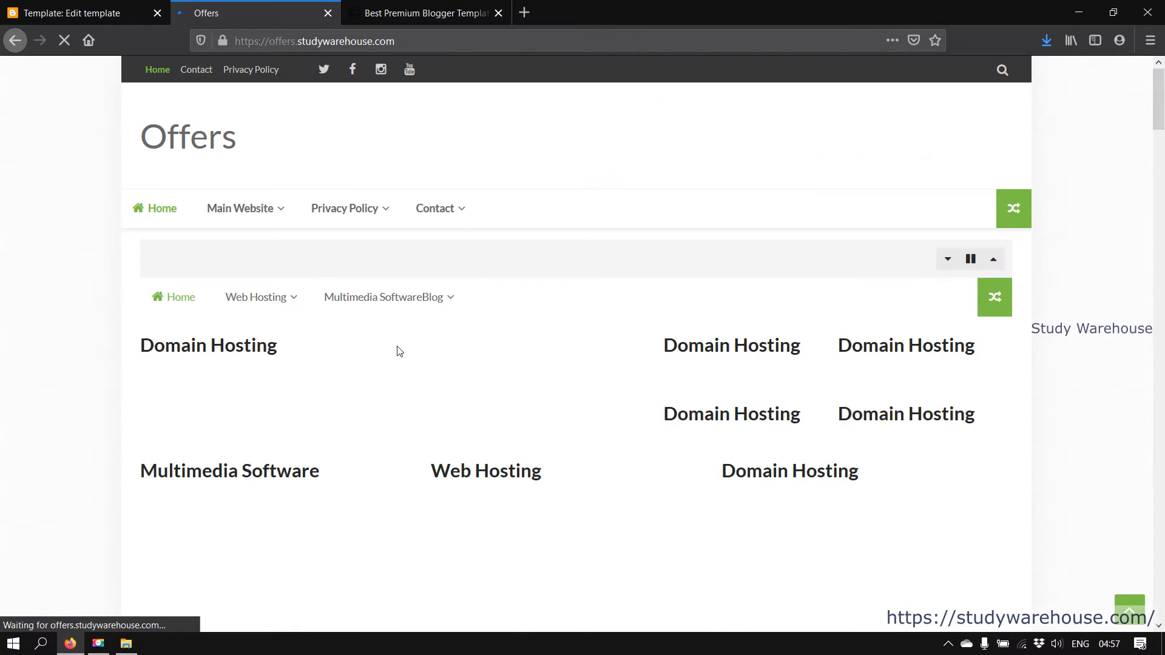
Leave the template editor for the Theme page and go to Layout
click(34, 8)
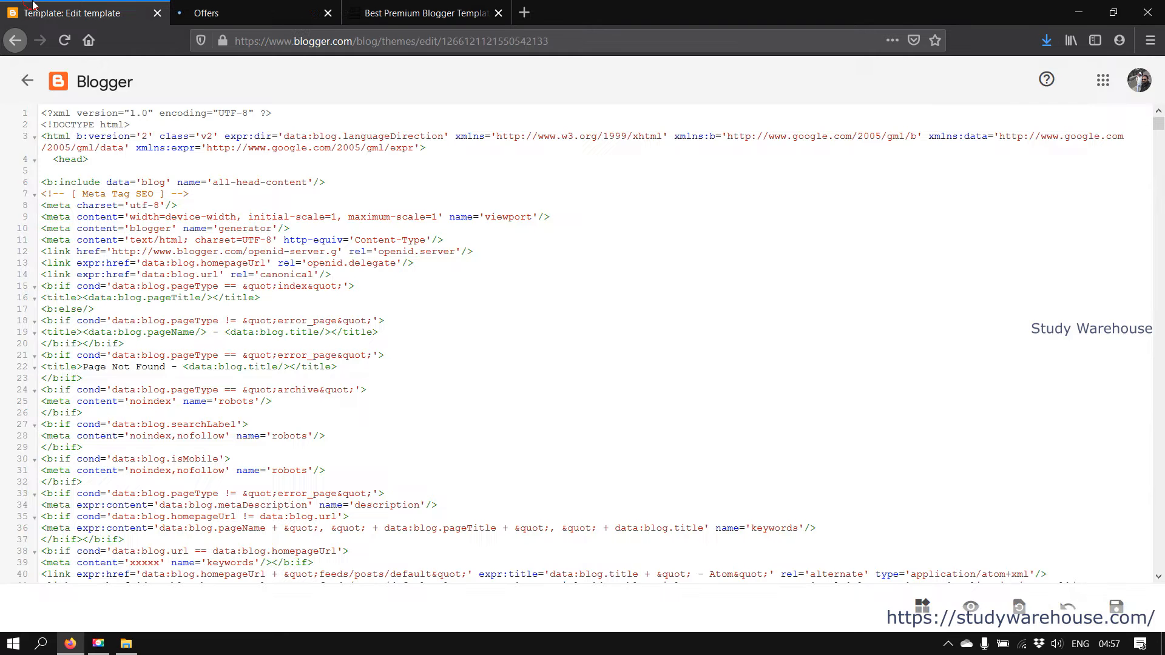
click(27, 80)
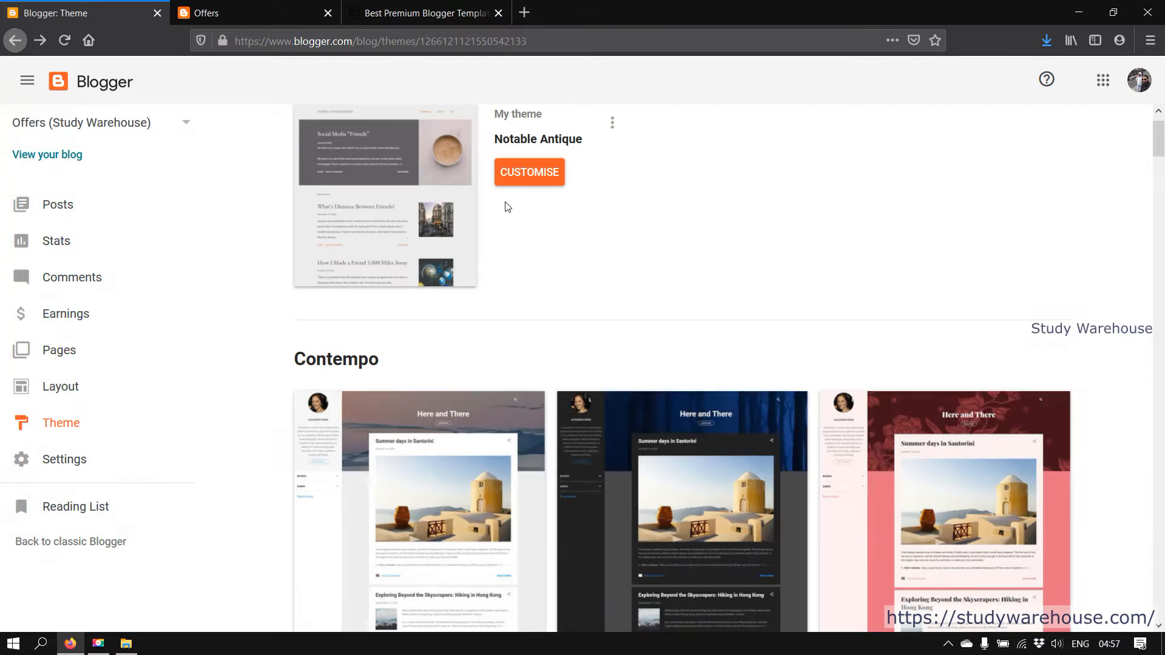
click(55, 393)
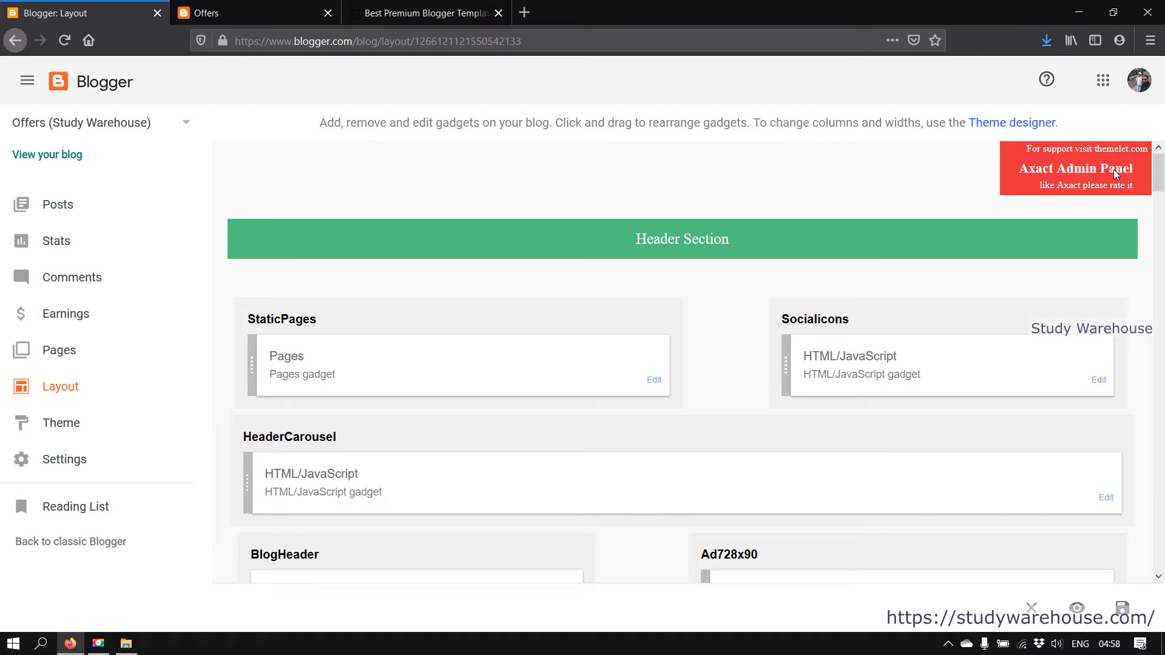
Compare the Layout page with the live Offers homepage, testing its Facebook social link
scroll(759, 218, down, 2)
scroll(698, 236, up, 2)
click(318, 7)
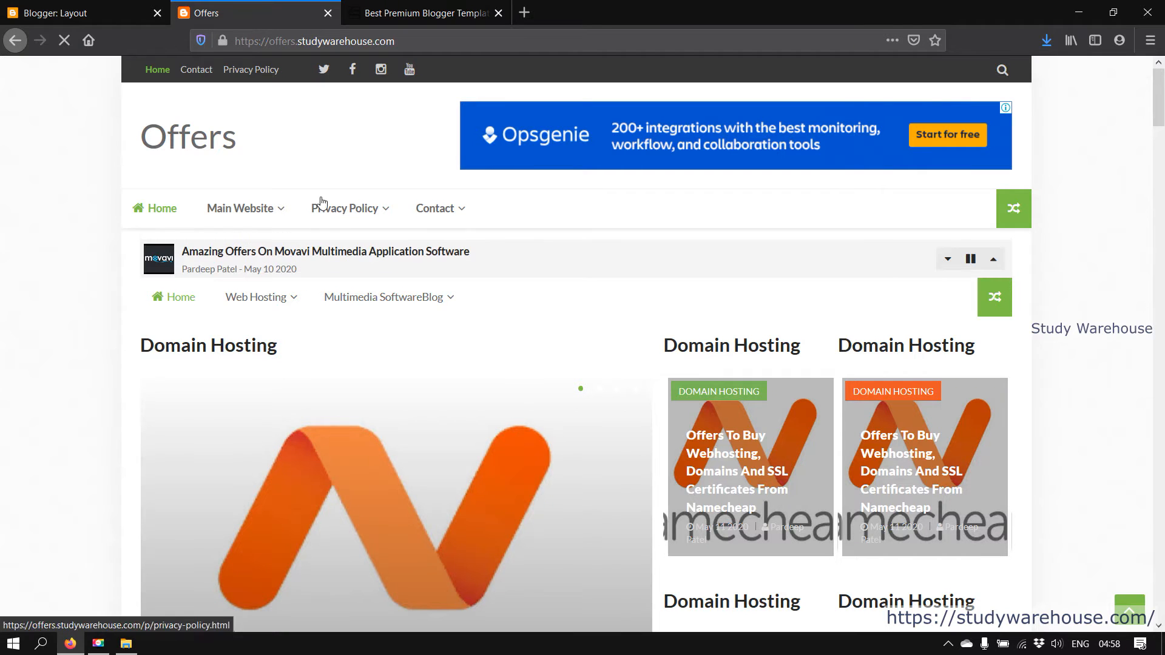
click(97, 12)
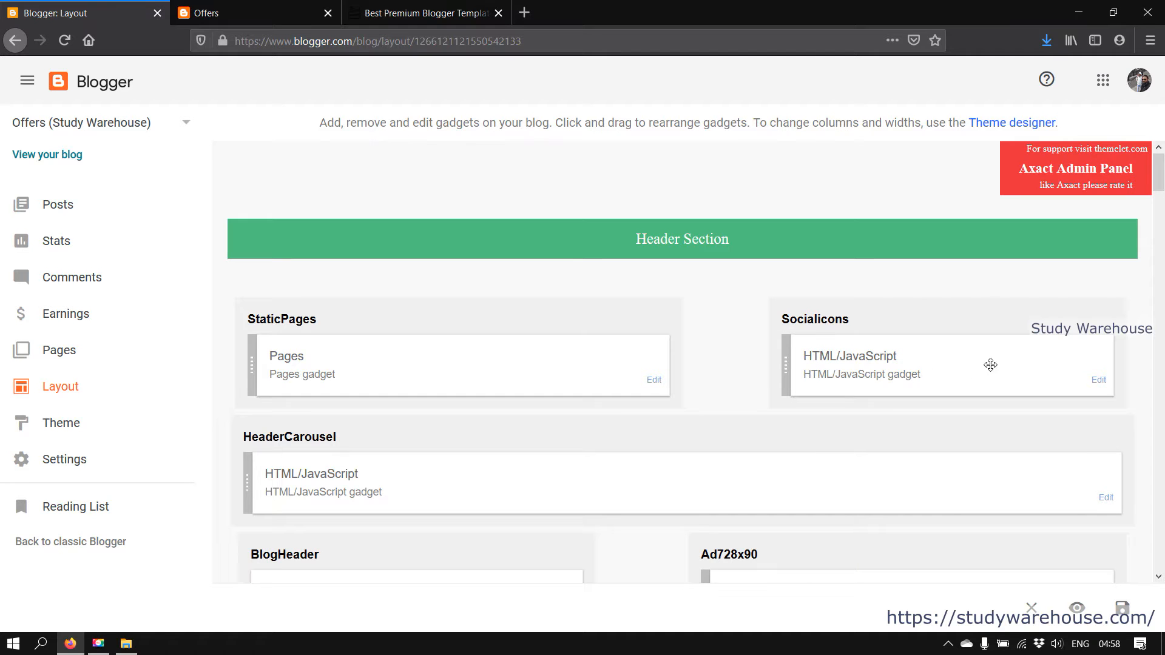
click(249, 7)
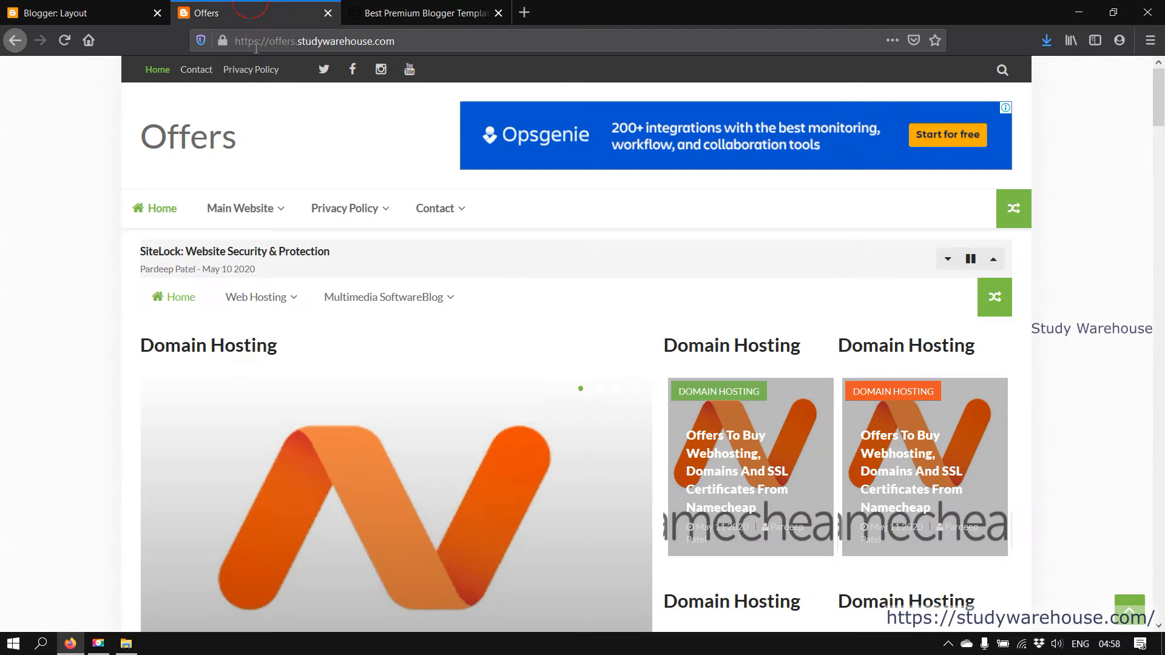
click(353, 71)
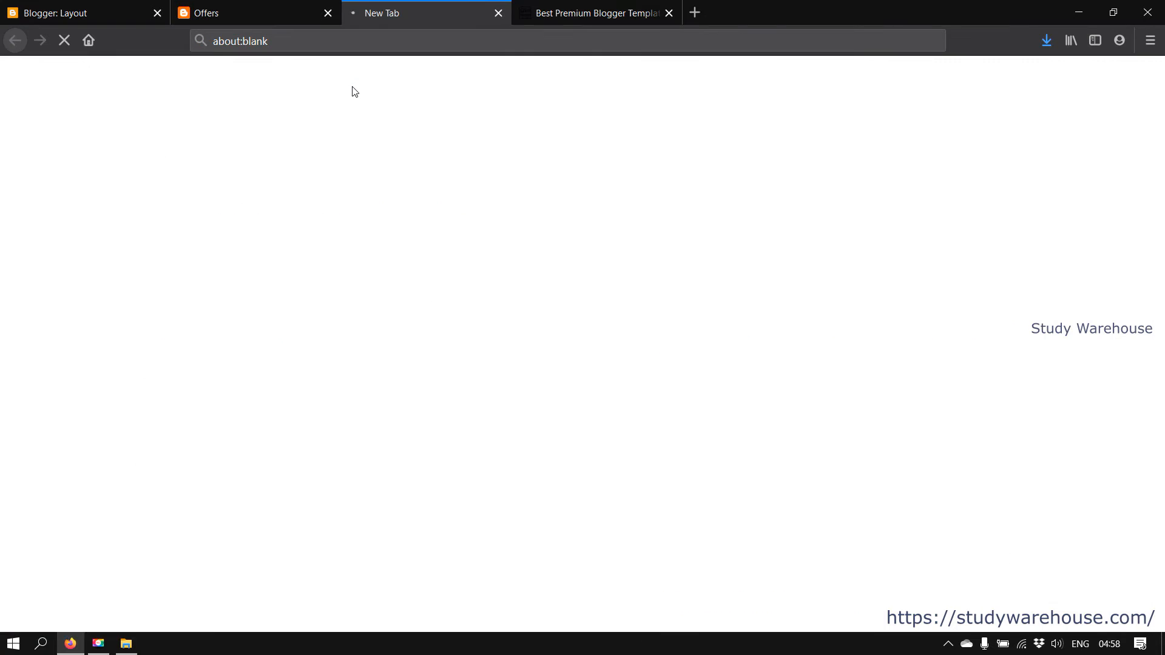
click(499, 12)
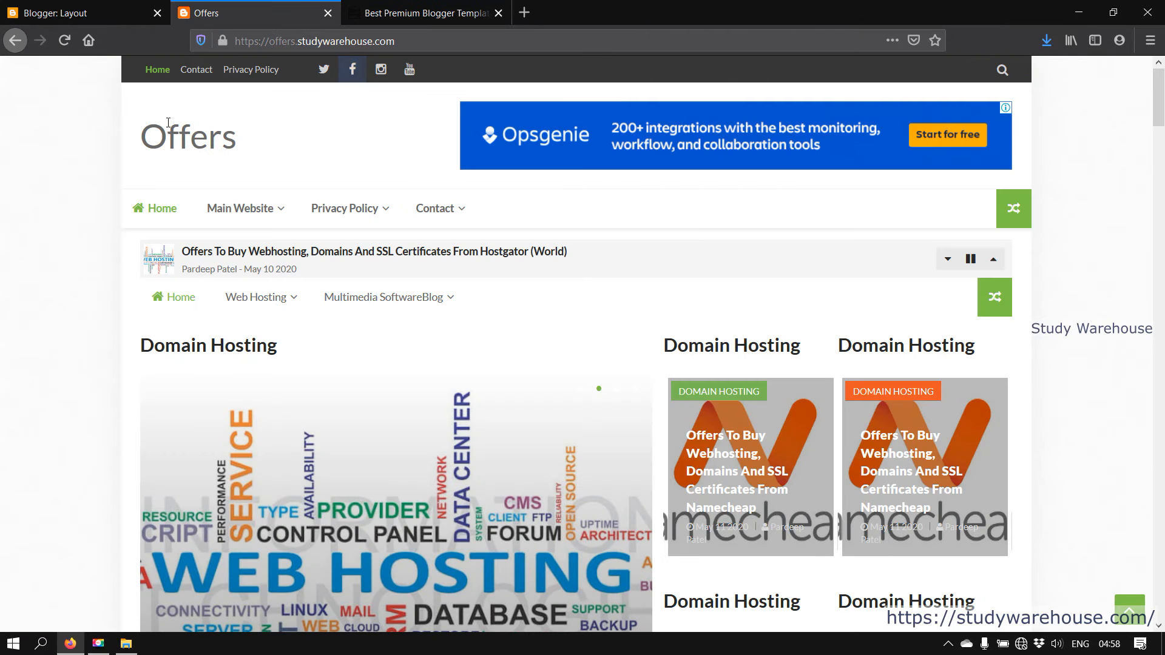
click(114, 77)
drag(116, 79, 212, 74)
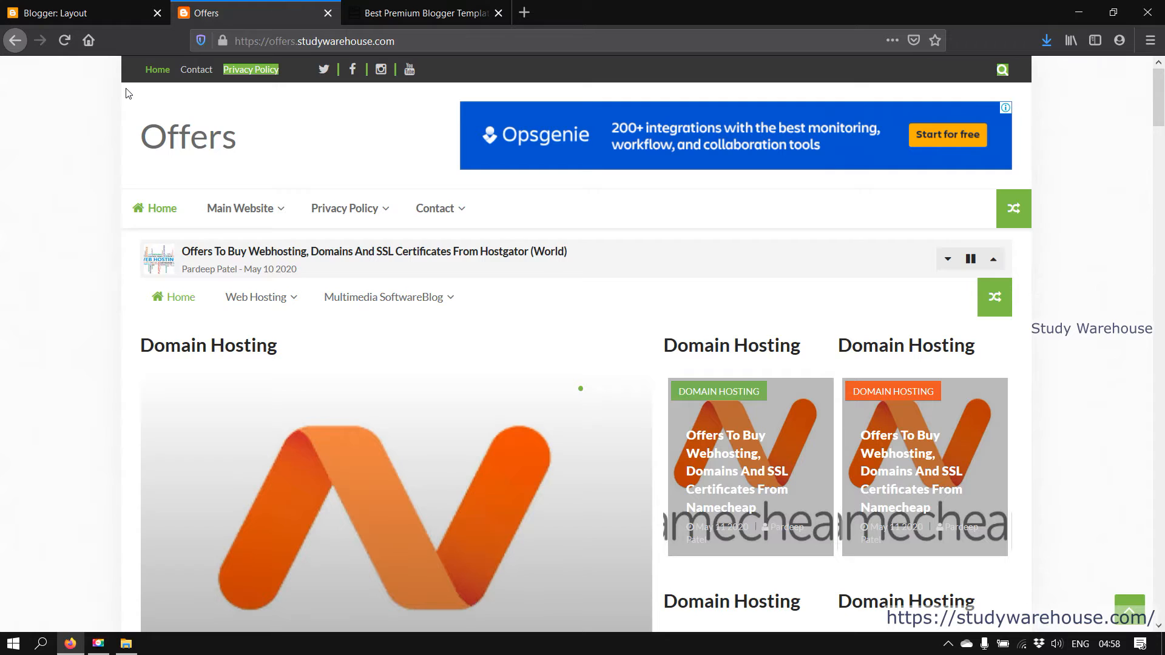
click(136, 92)
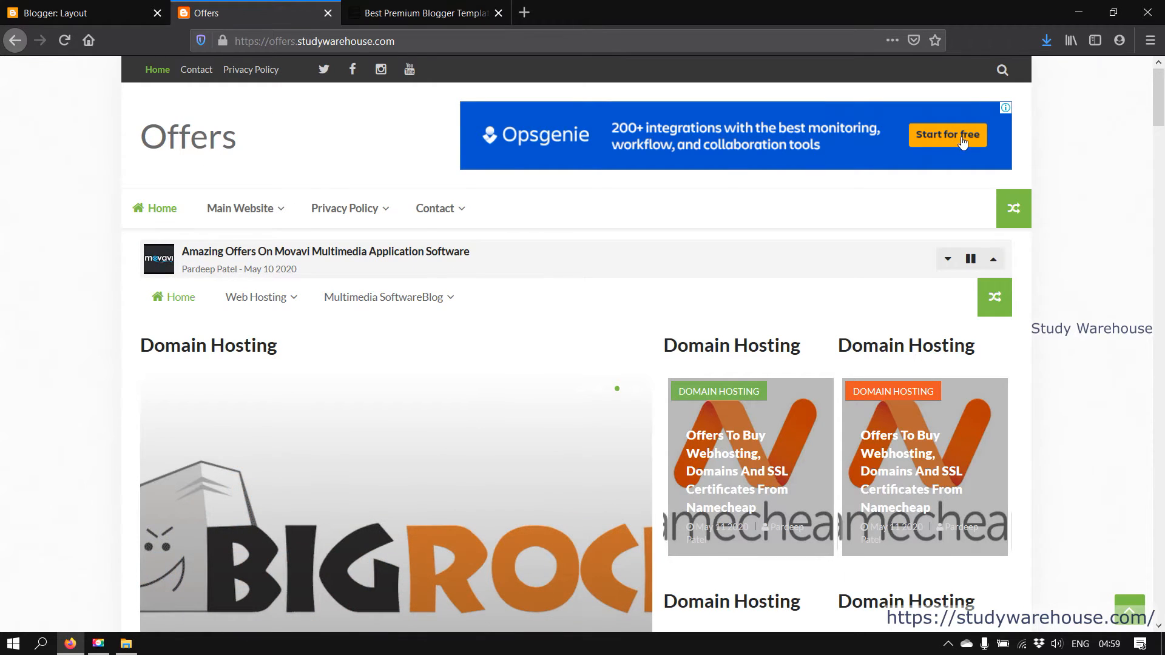
Scroll the Layout gadgets from StaticPages to MainNavigation, checking them against the live homepage
click(87, 7)
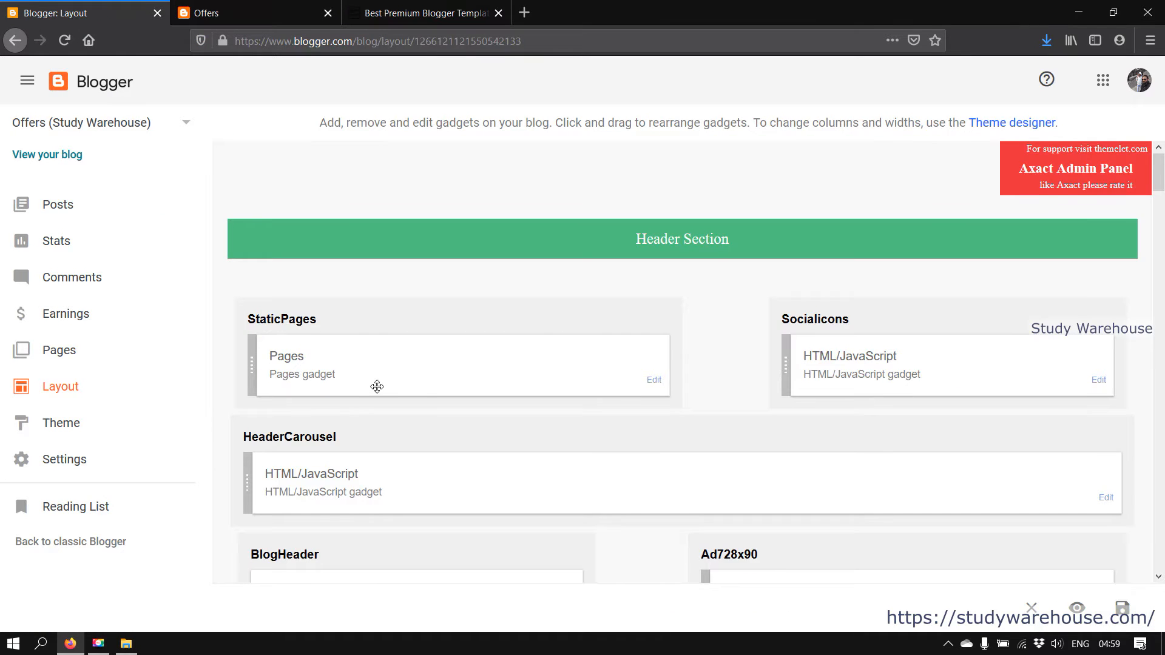
scroll(376, 386, down, 4)
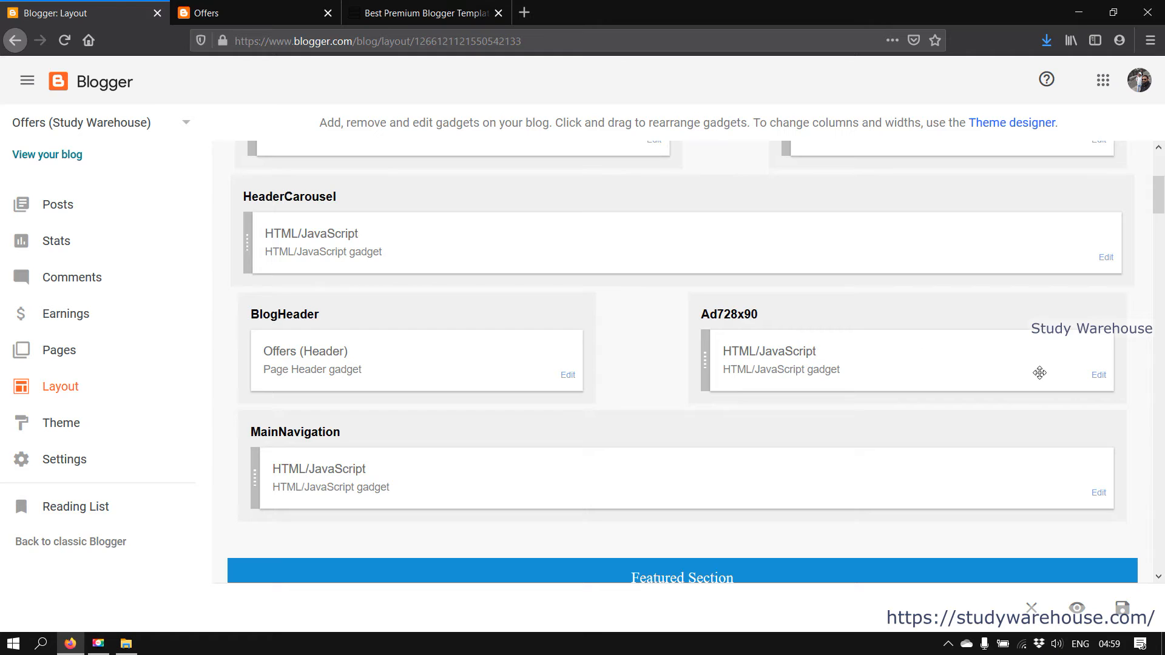
click(247, 5)
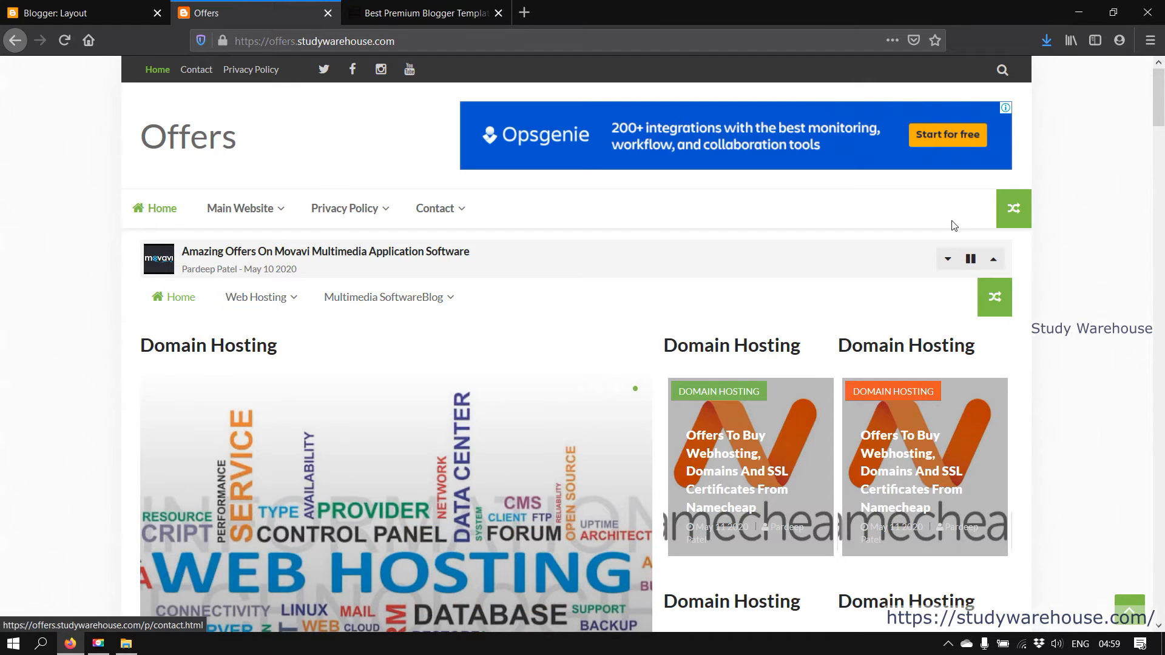
click(23, 6)
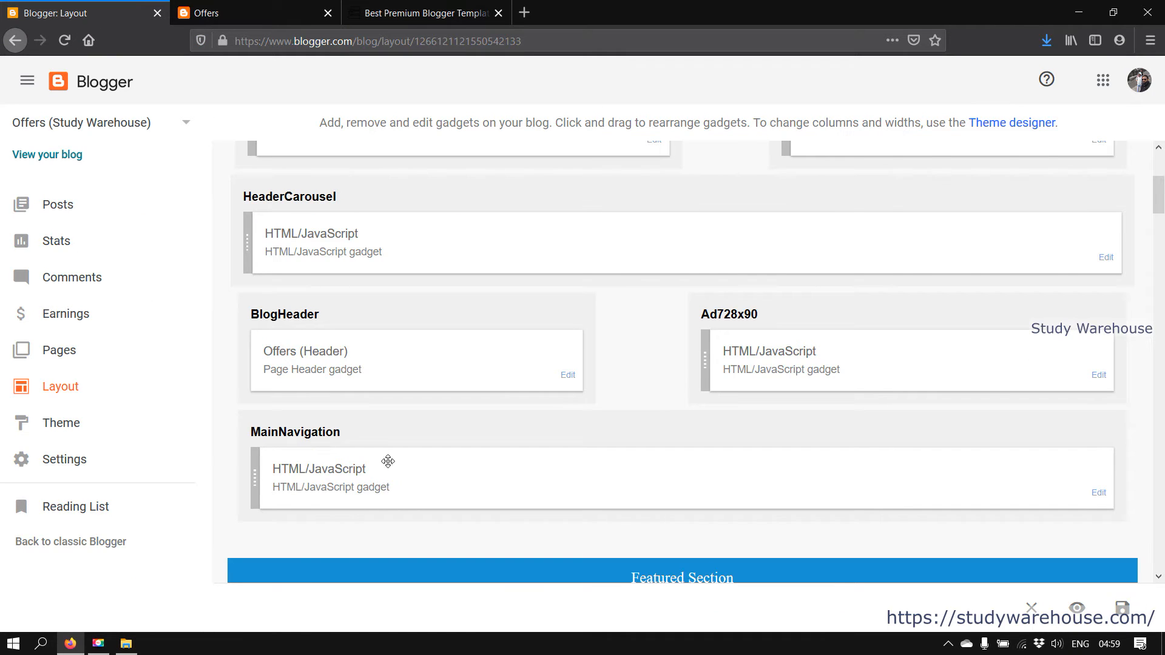
scroll(367, 523, down, 1)
scroll(370, 510, up, 5)
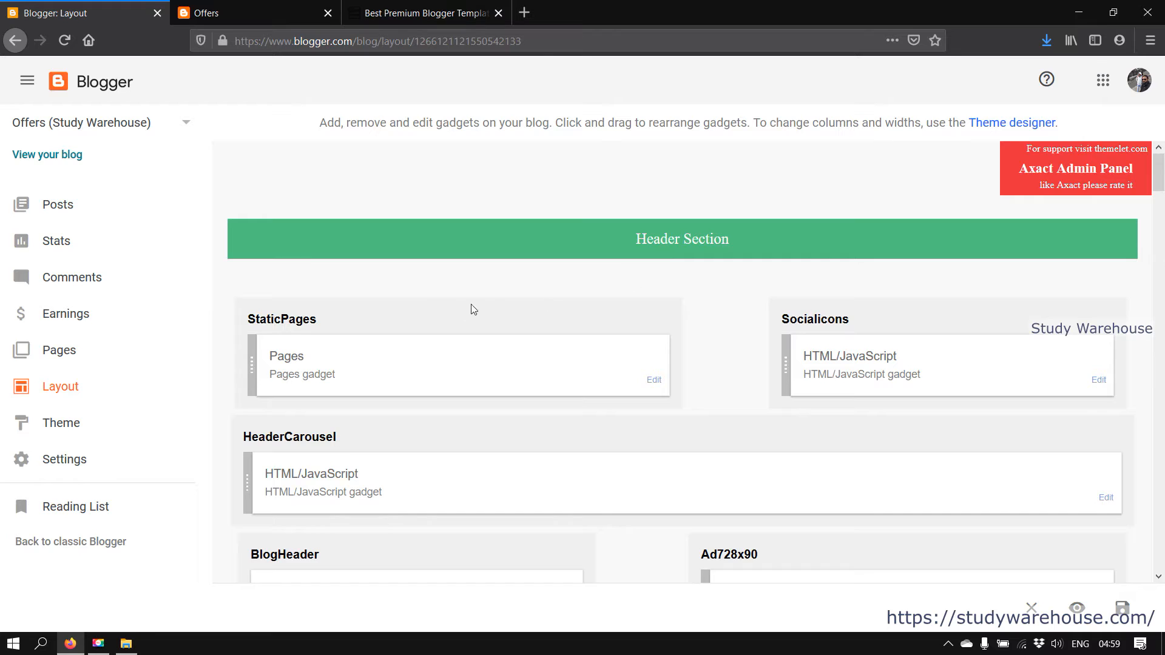
scroll(380, 329, down, 3)
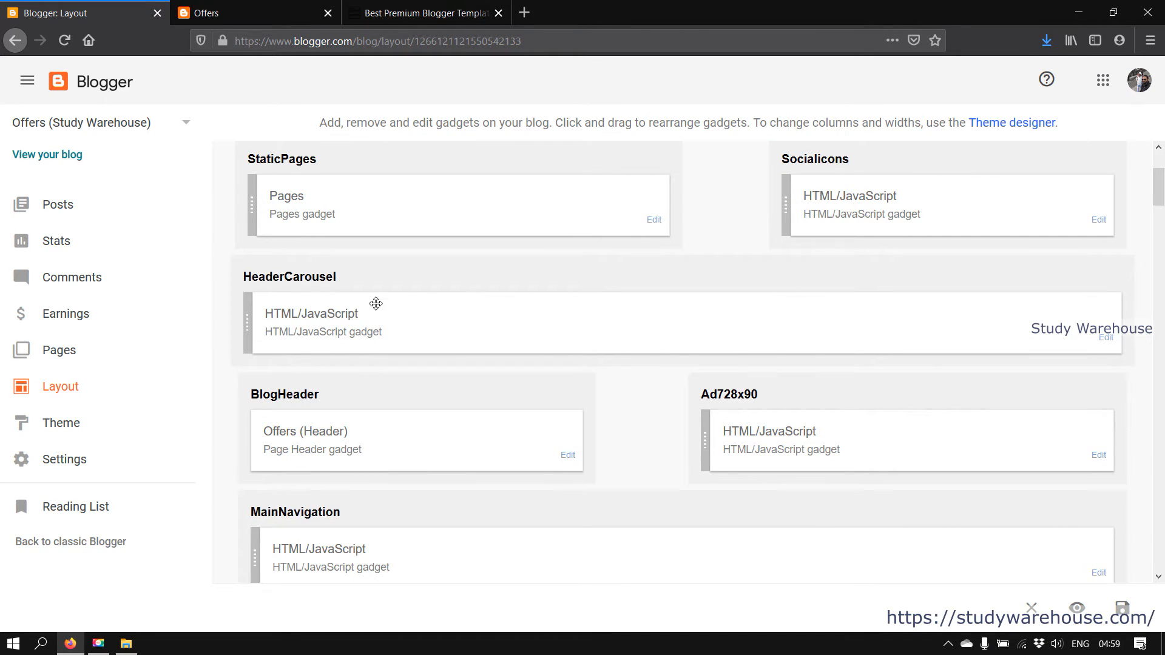
click(1107, 340)
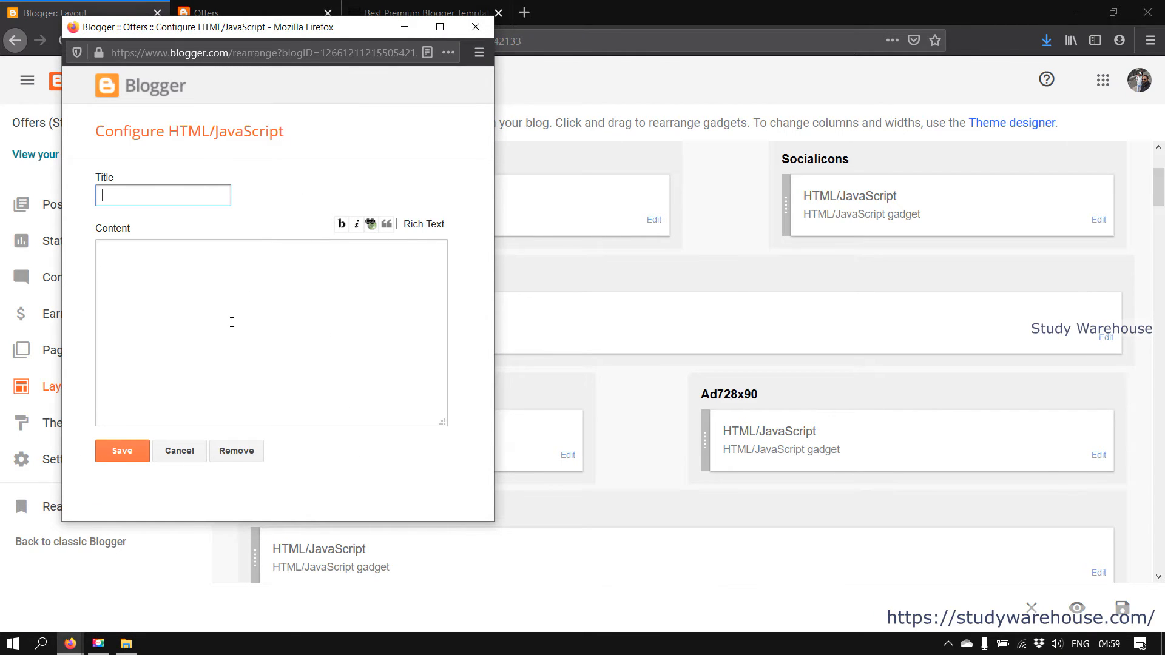
click(169, 270)
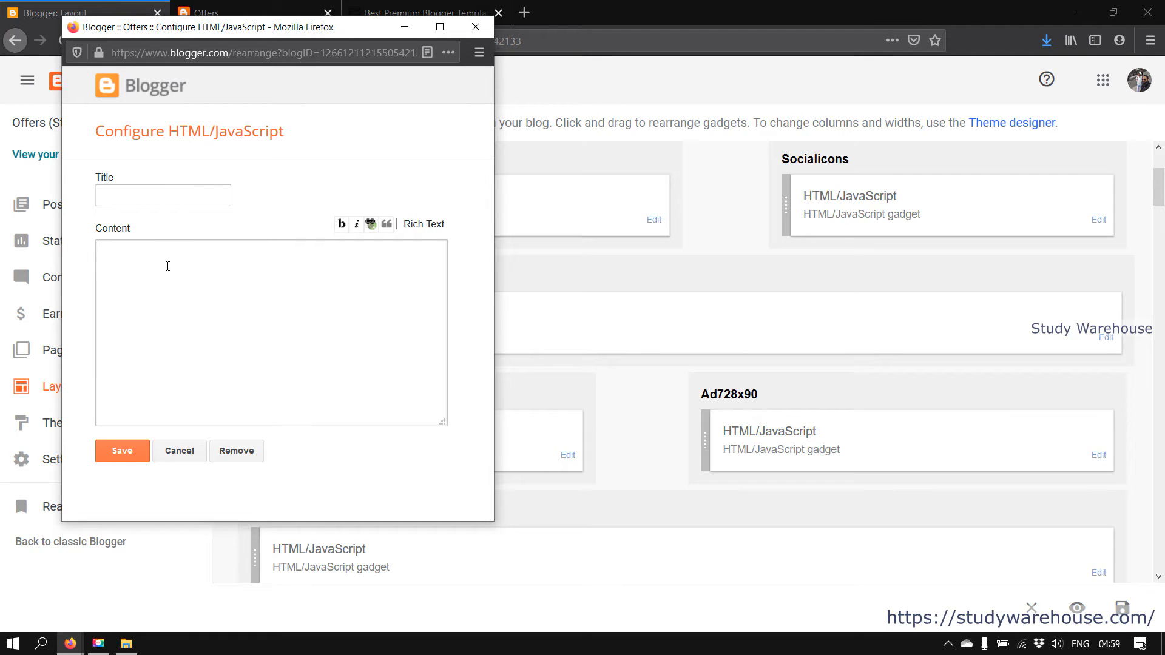
click(164, 256)
click(180, 450)
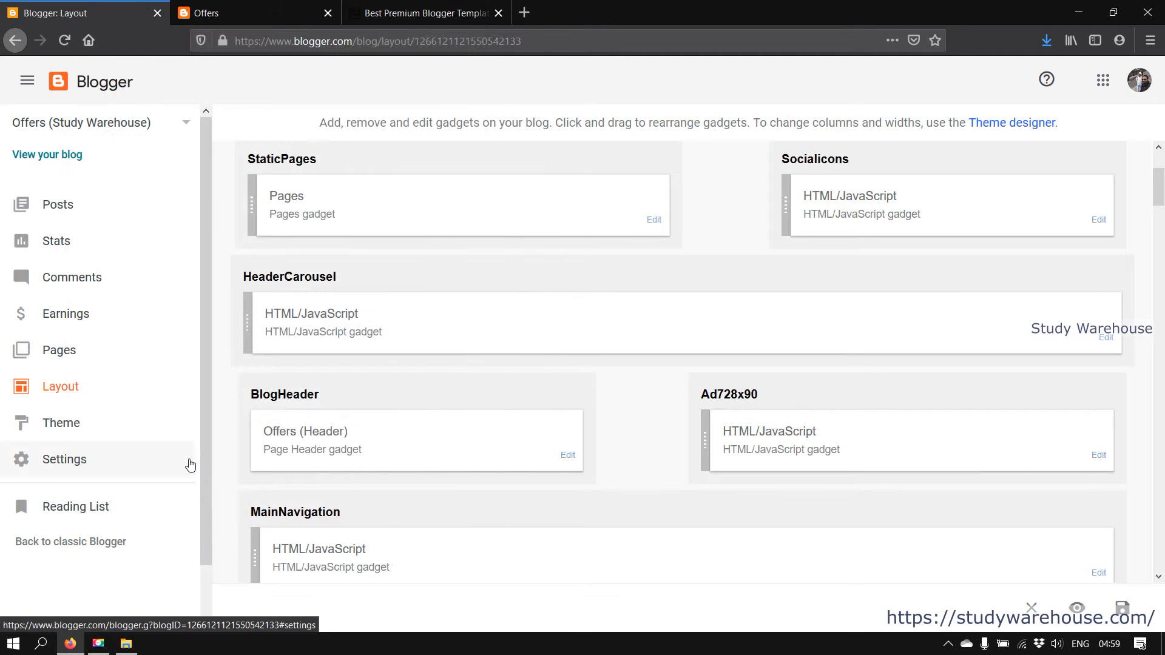
Look over the live blog homepage, stepping the news ticker forward and back through headlines
scroll(513, 397, down, 3)
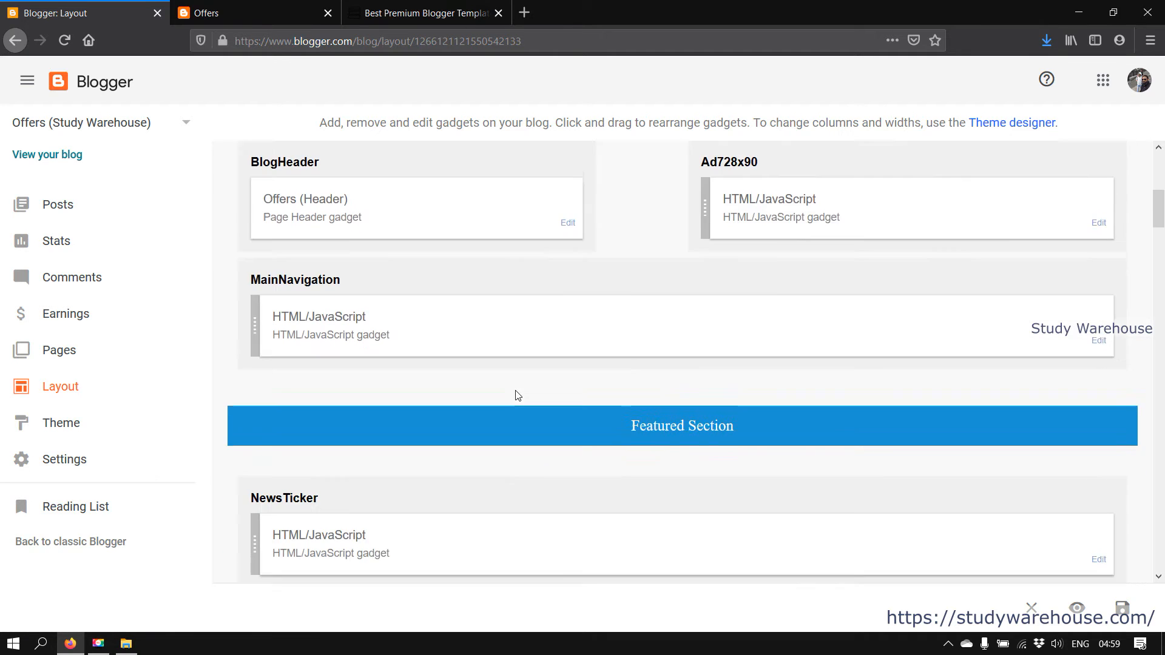
scroll(574, 379, up, 2)
scroll(576, 377, down, 2)
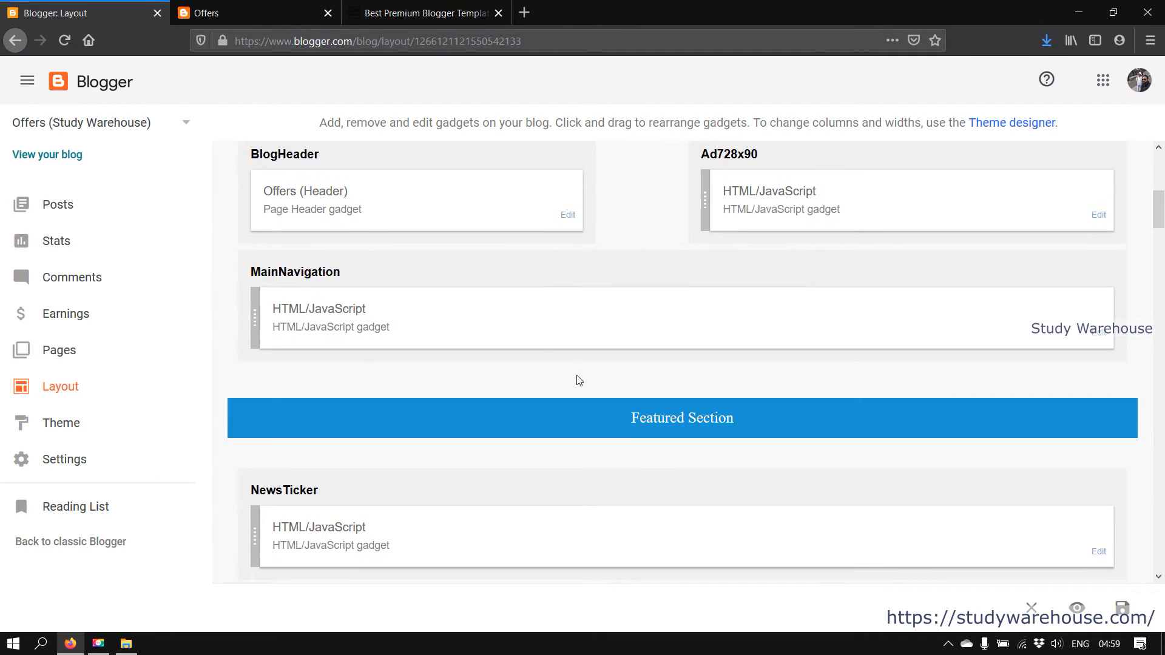
scroll(501, 374, down, 3)
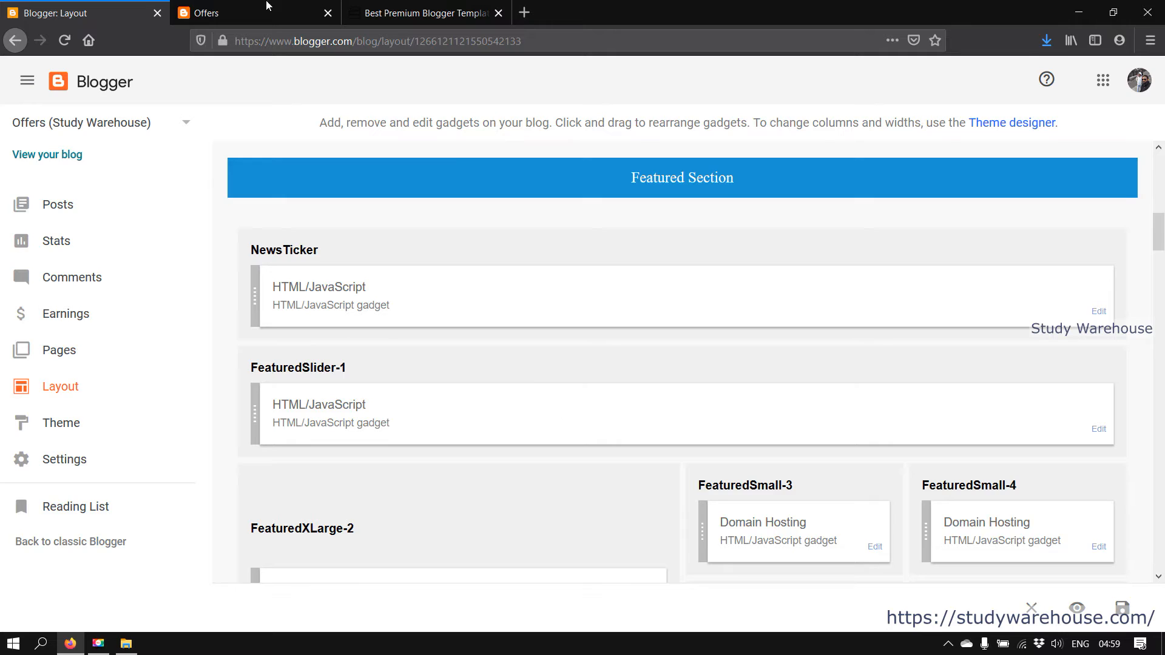
click(267, 6)
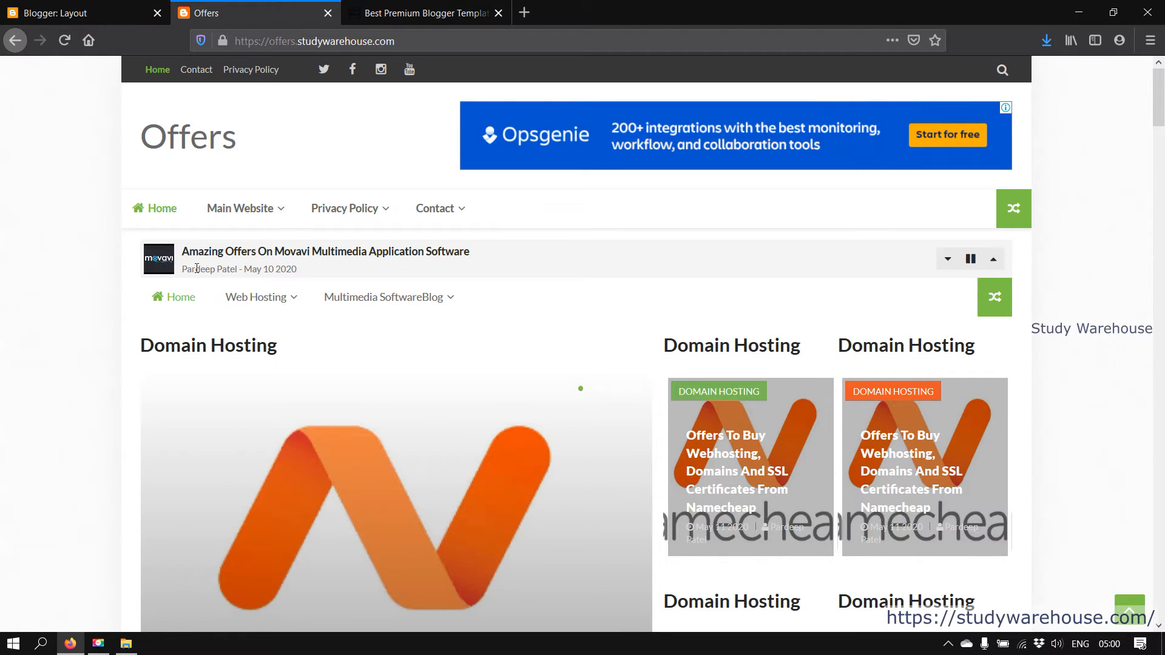
click(993, 261)
click(993, 261)
click(994, 264)
click(994, 262)
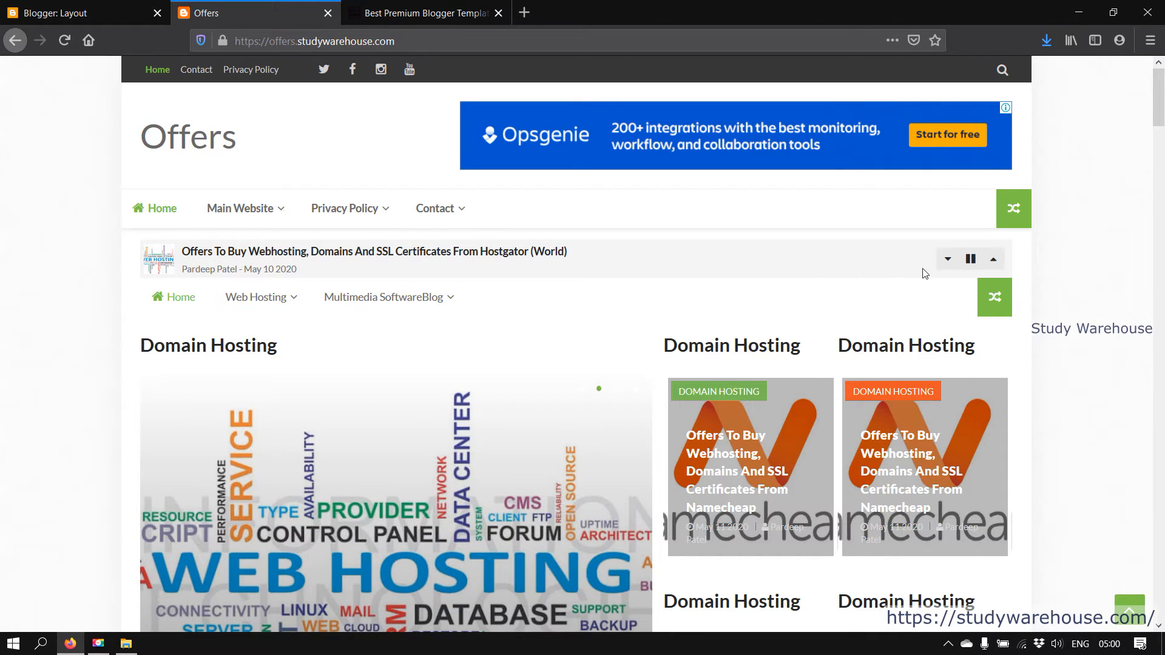
click(949, 261)
click(949, 261)
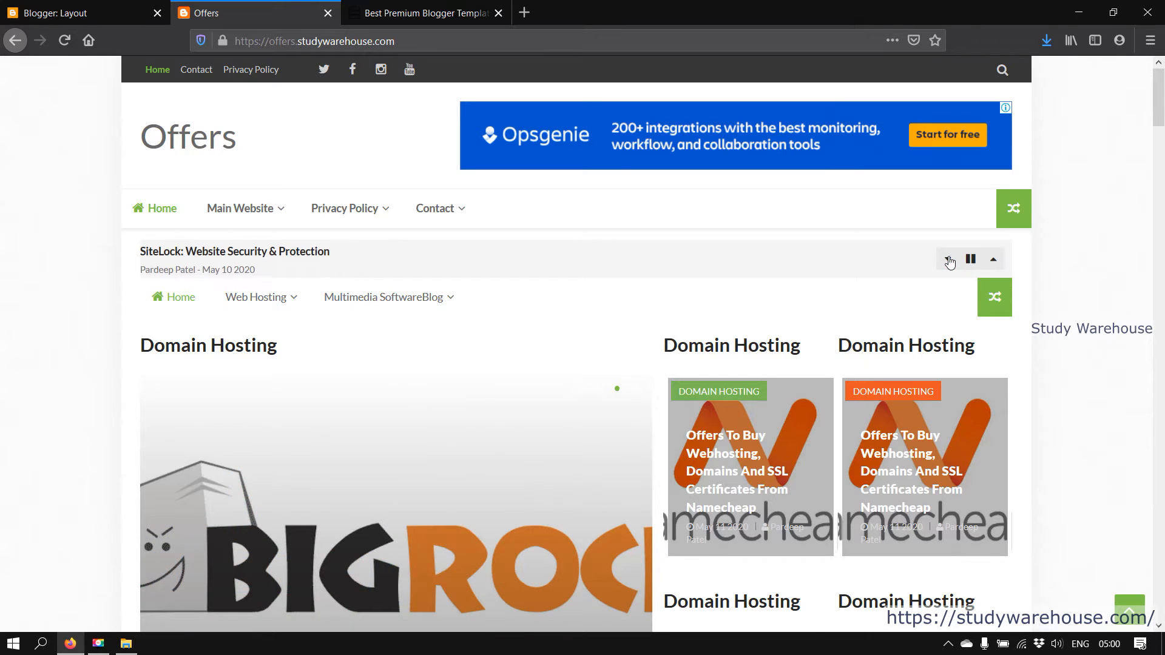
Compare the live homepage's sections against the Layout page's featured gadget list
scroll(941, 268, down, 1)
scroll(950, 276, up, 1)
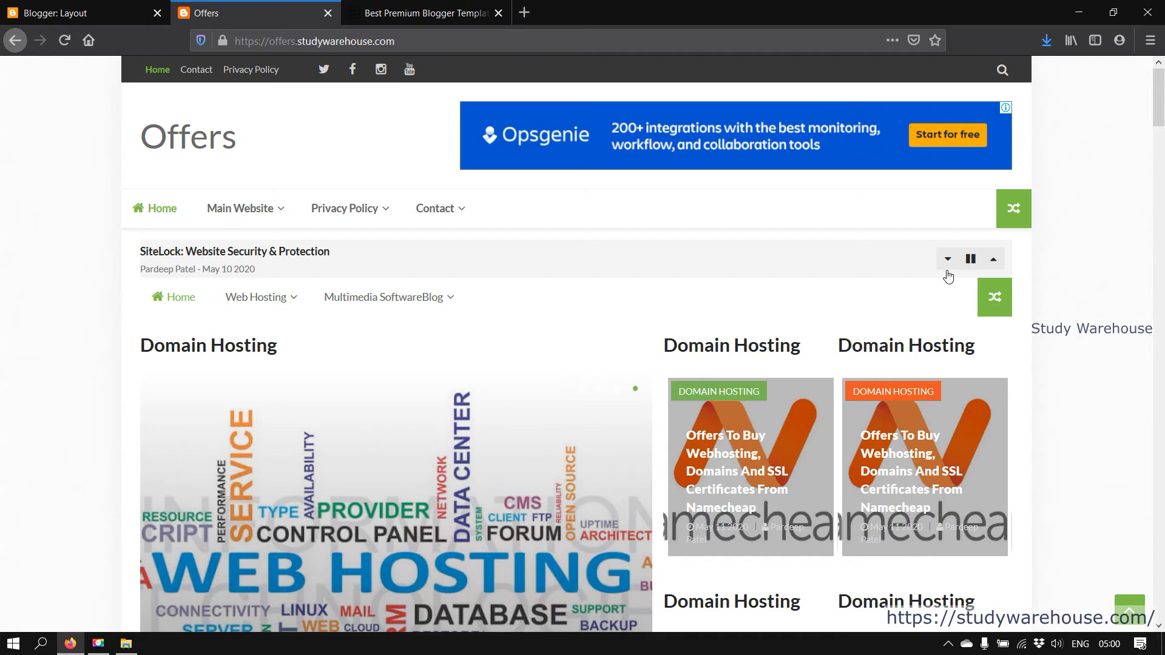
scroll(884, 443, down, 2)
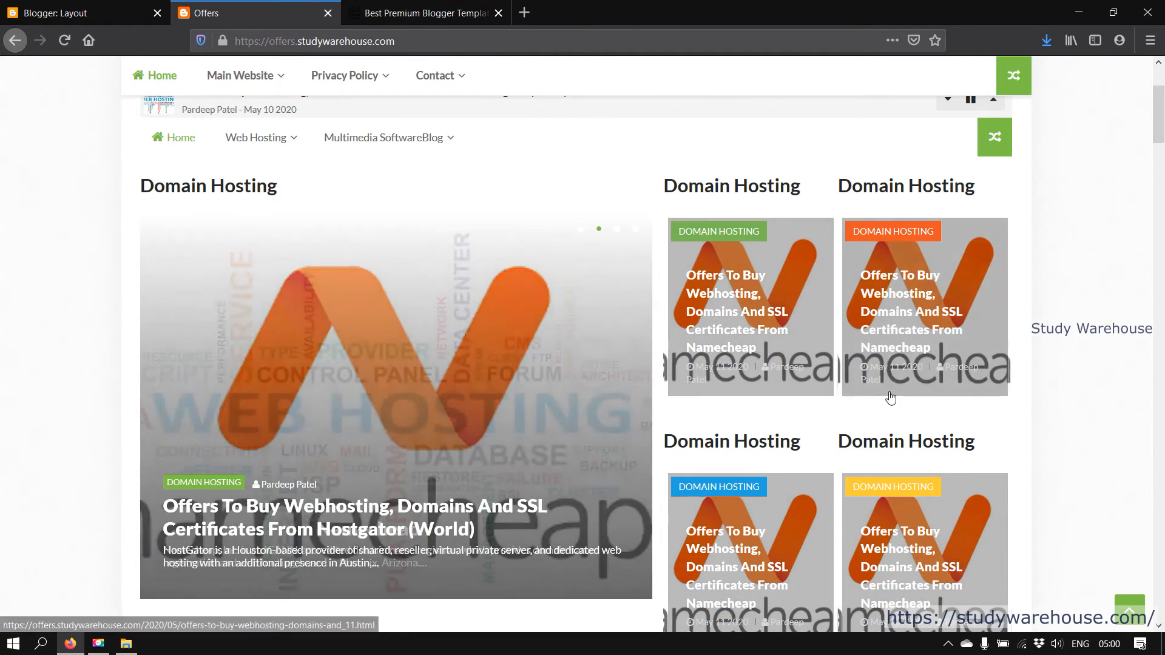
scroll(971, 389, down, 3)
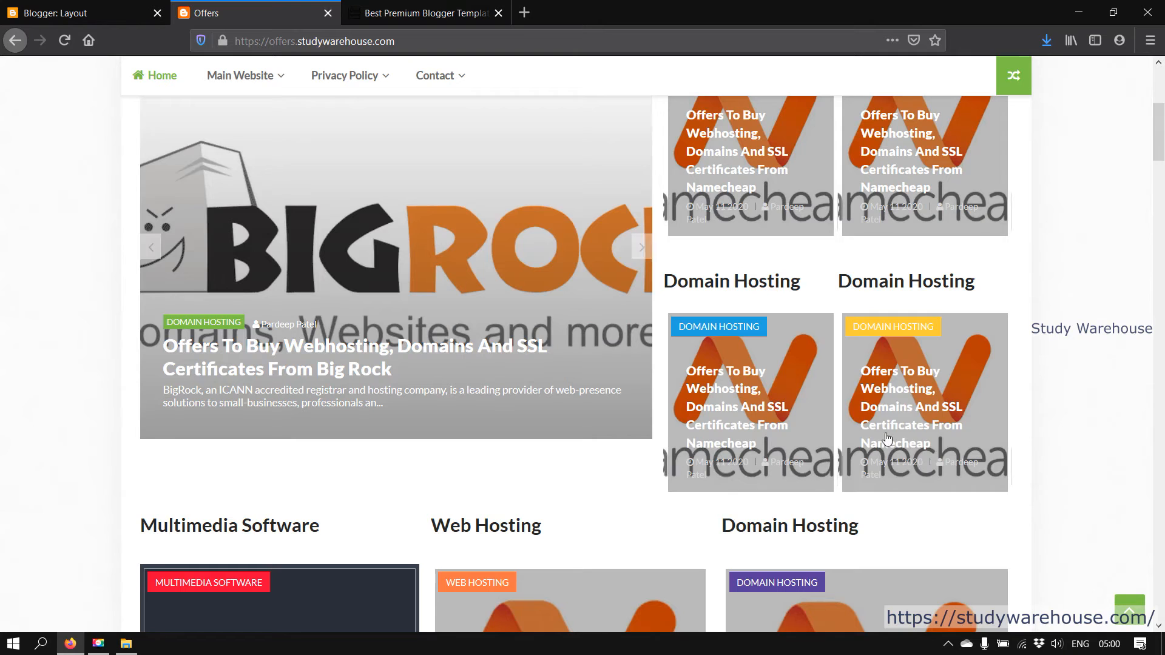
scroll(770, 324, up, 4)
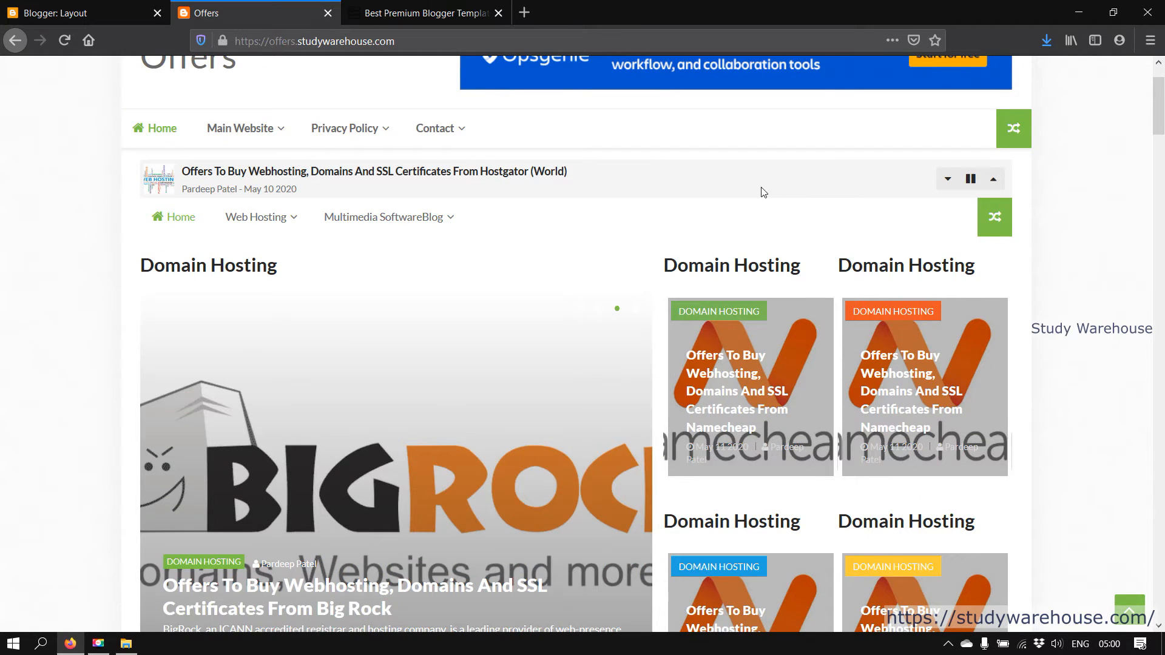
click(59, 5)
scroll(479, 345, down, 2)
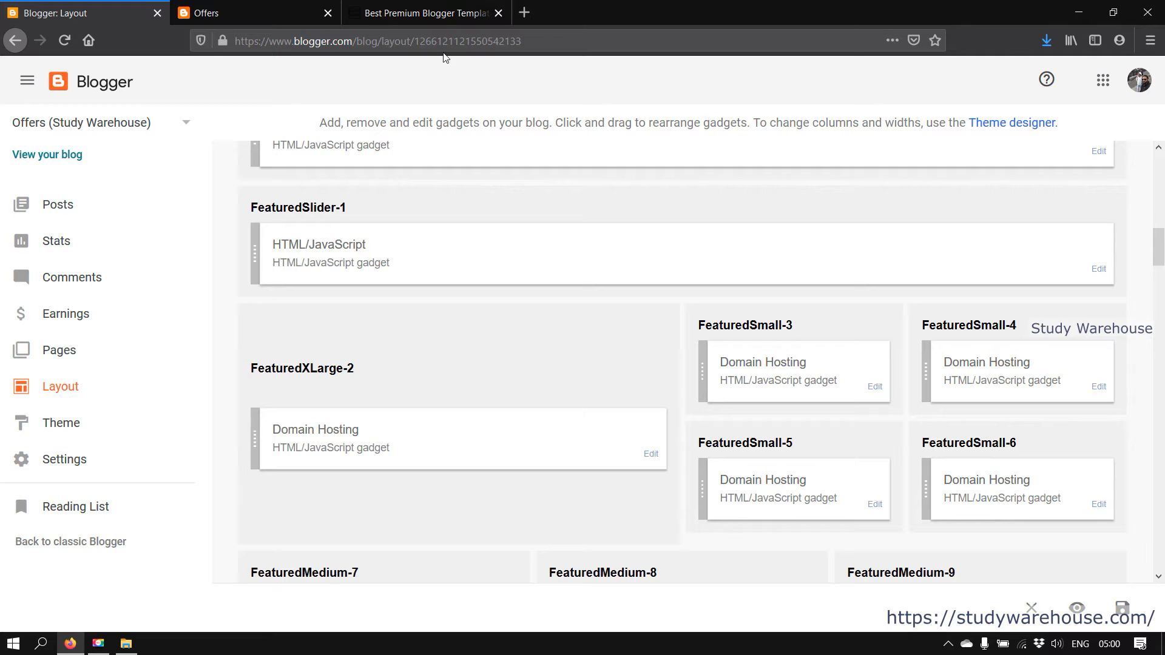
click(263, 5)
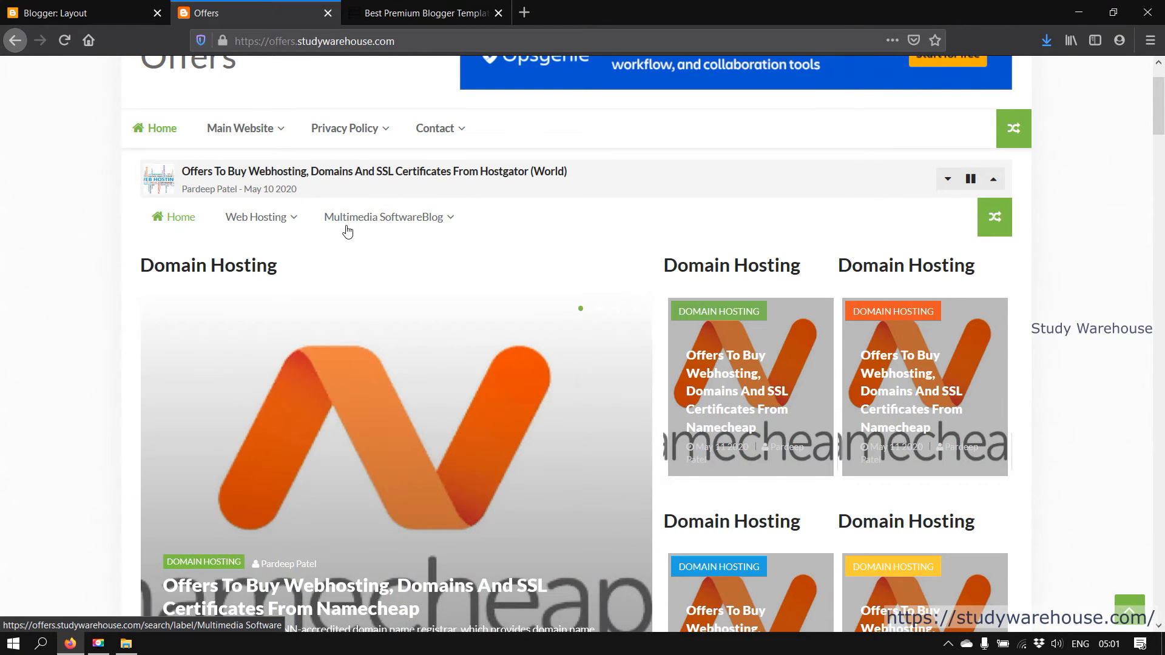
key(ctrl+shift+Tab)
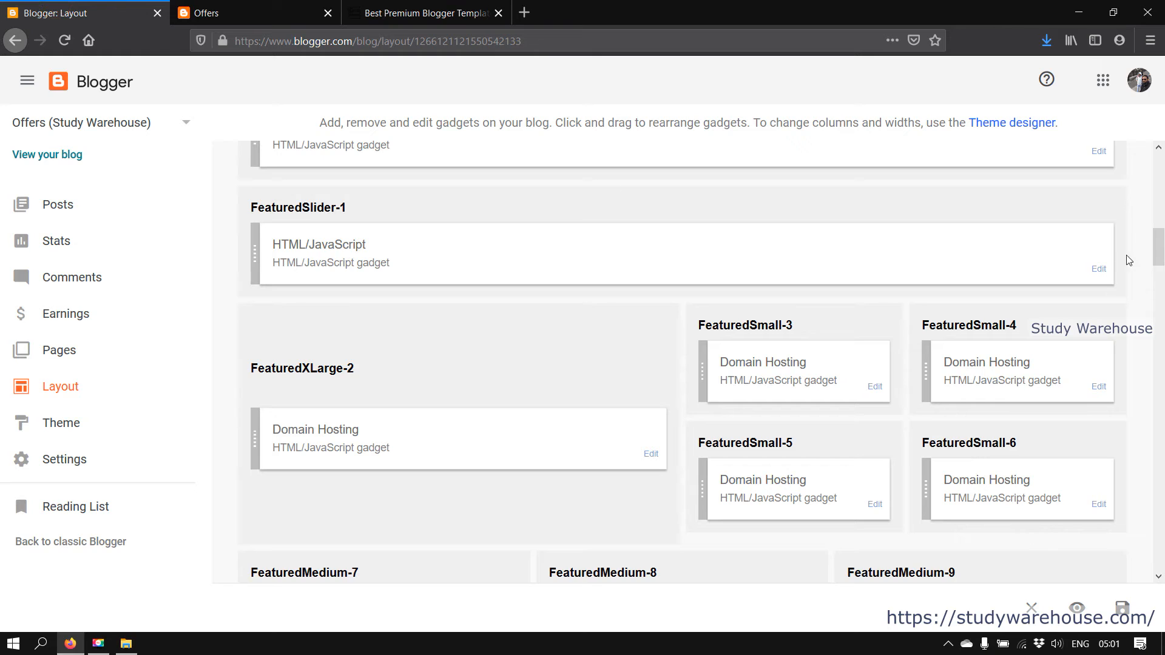
click(1099, 268)
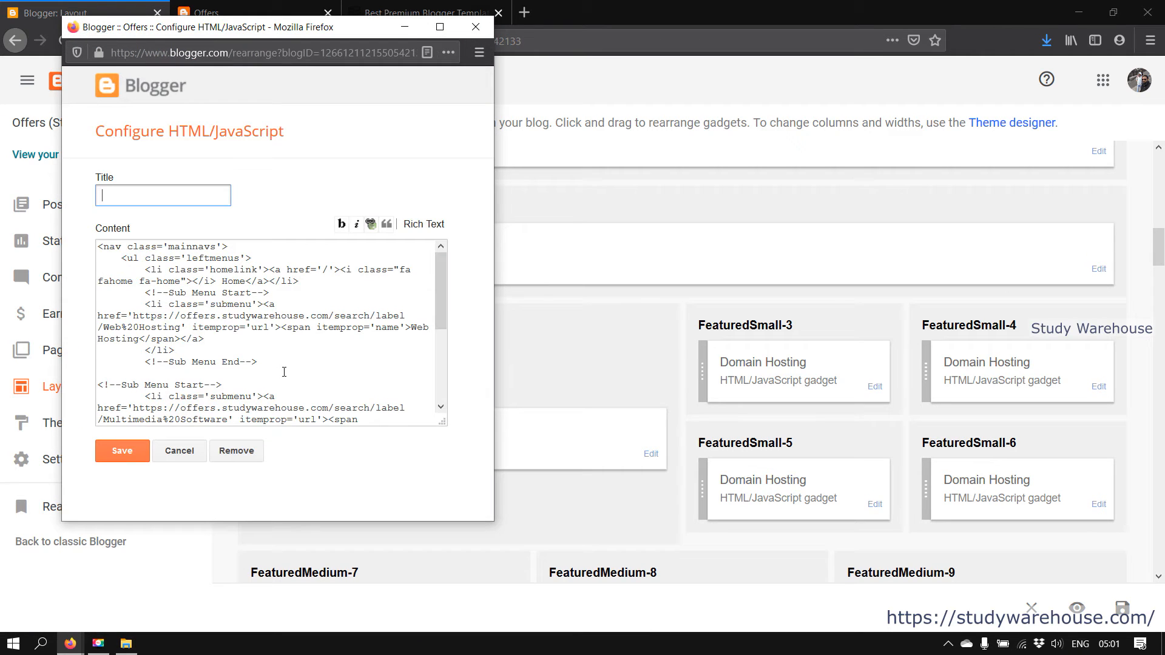
drag(122, 261, 289, 419)
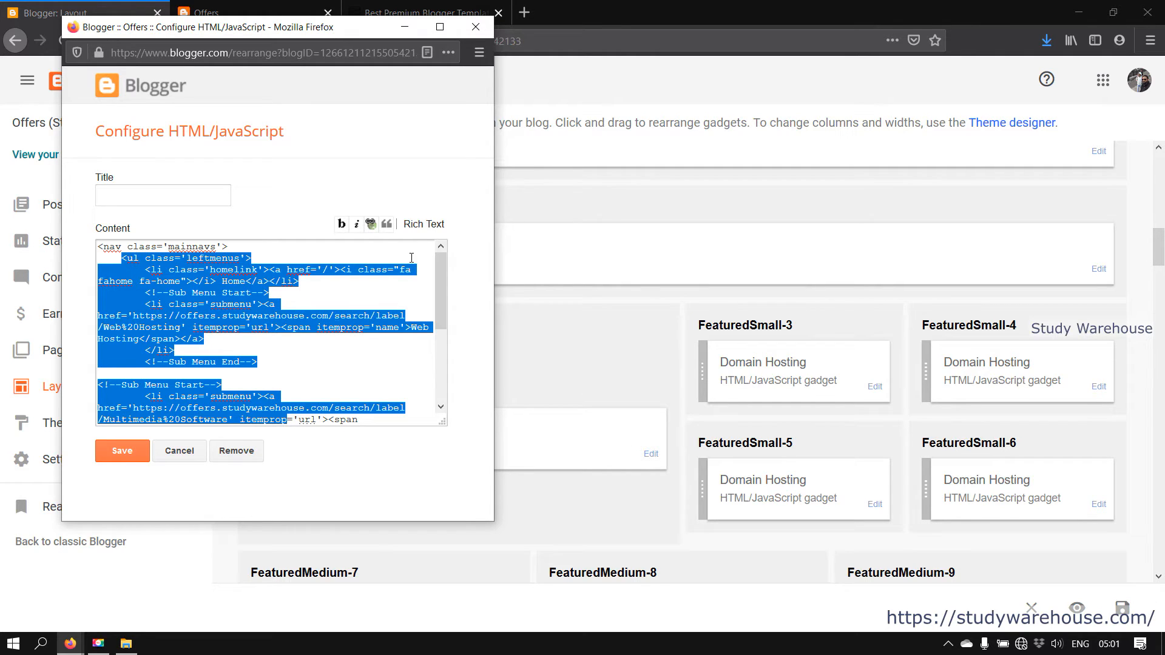
click(476, 27)
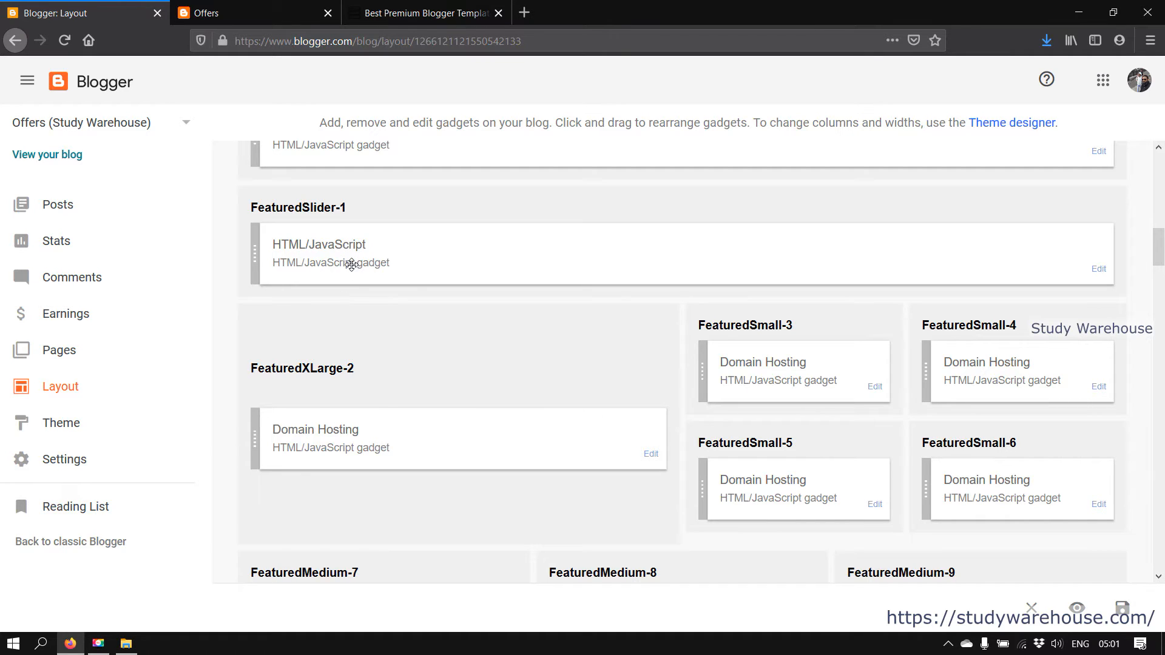
click(651, 454)
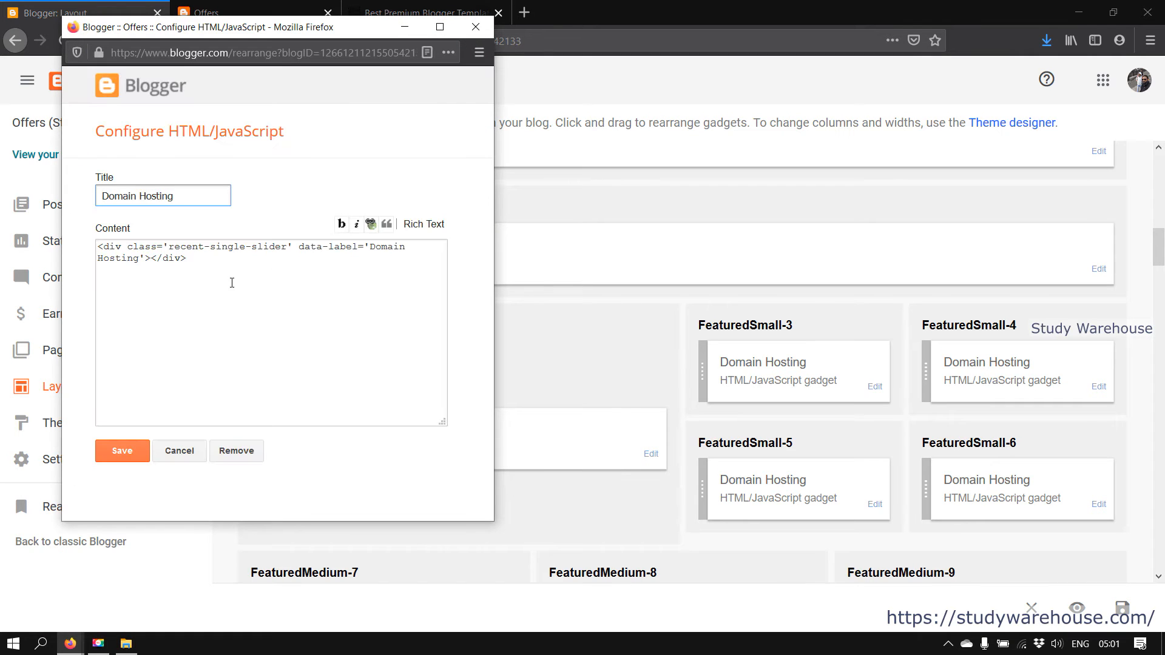
click(232, 286)
key(ctrl+a)
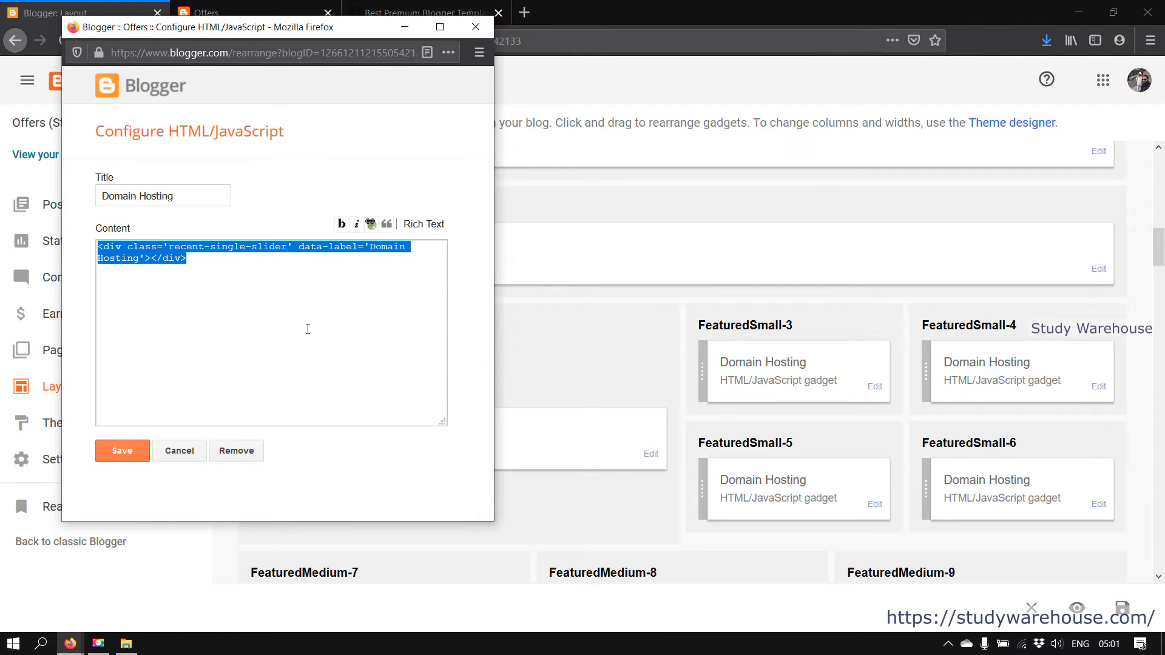
click(308, 329)
click(180, 451)
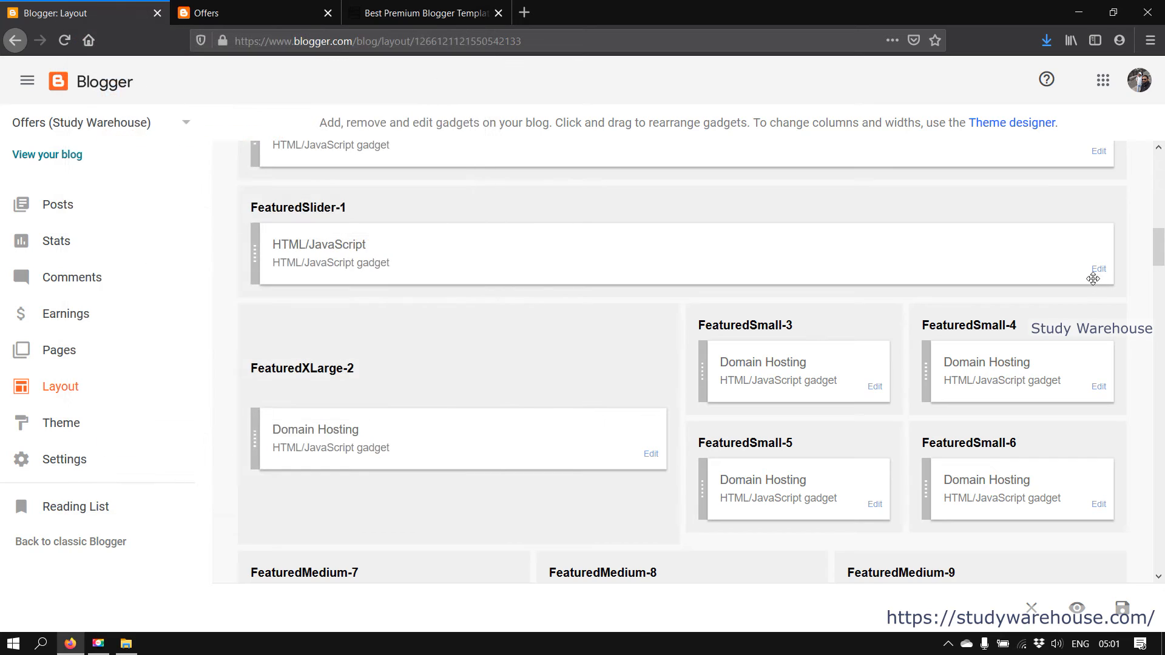
click(1098, 270)
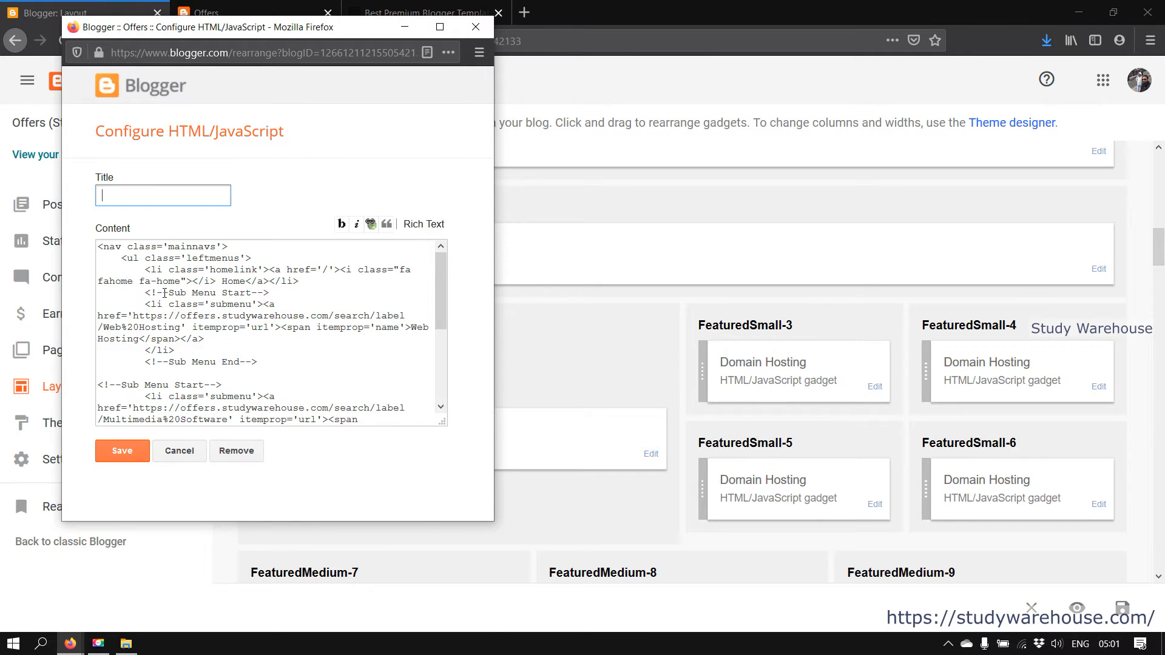
click(178, 449)
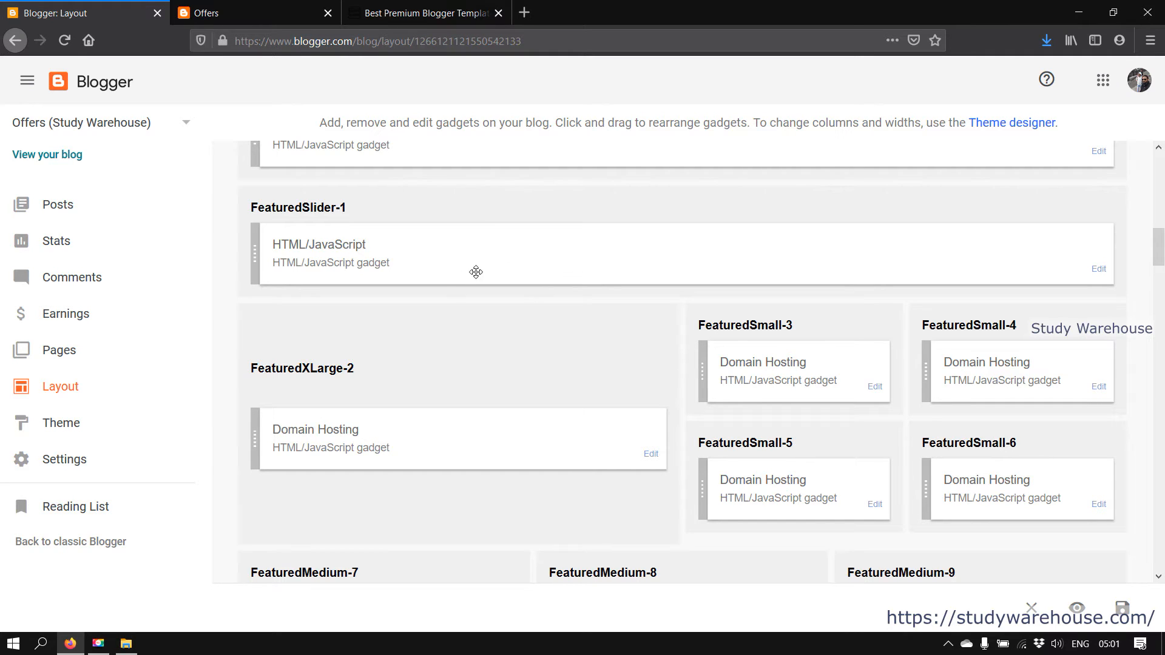
click(222, 11)
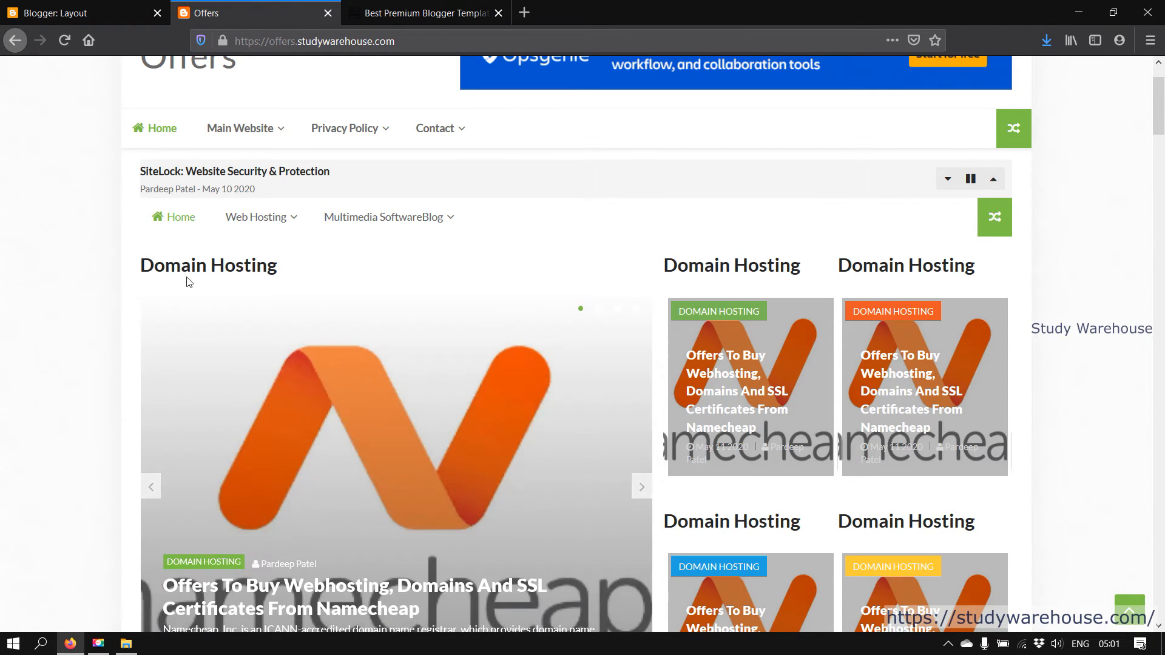
scroll(635, 328, down, 3)
click(641, 328)
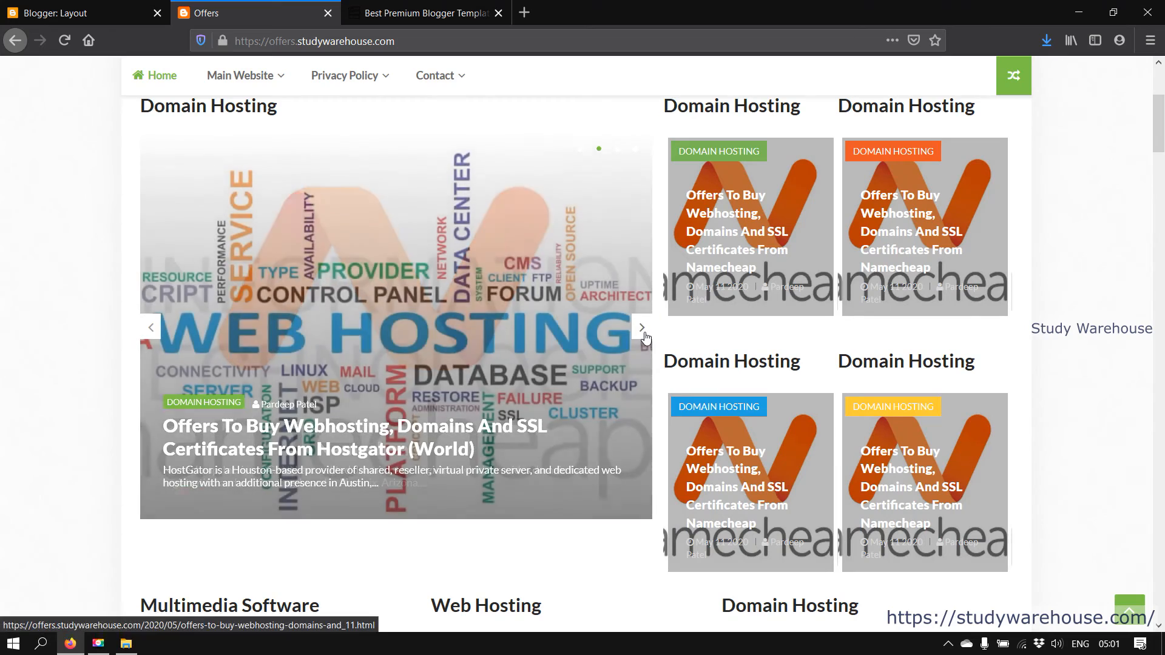
click(644, 329)
click(146, 328)
click(146, 328)
click(146, 328)
click(147, 329)
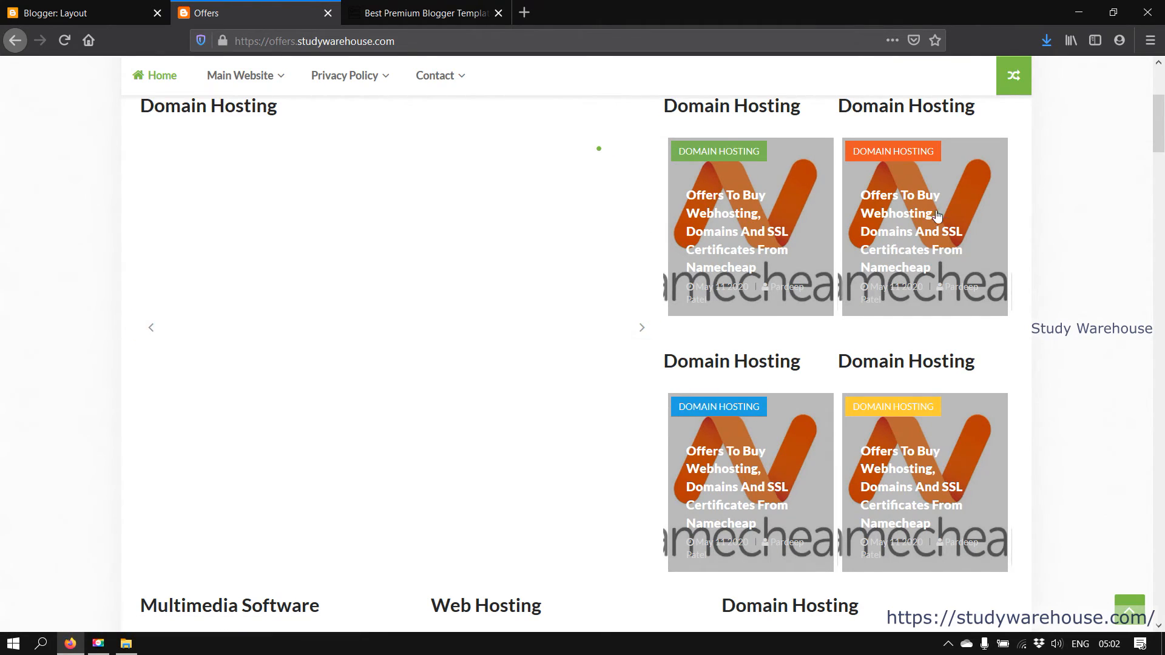
scroll(691, 349, up, 2)
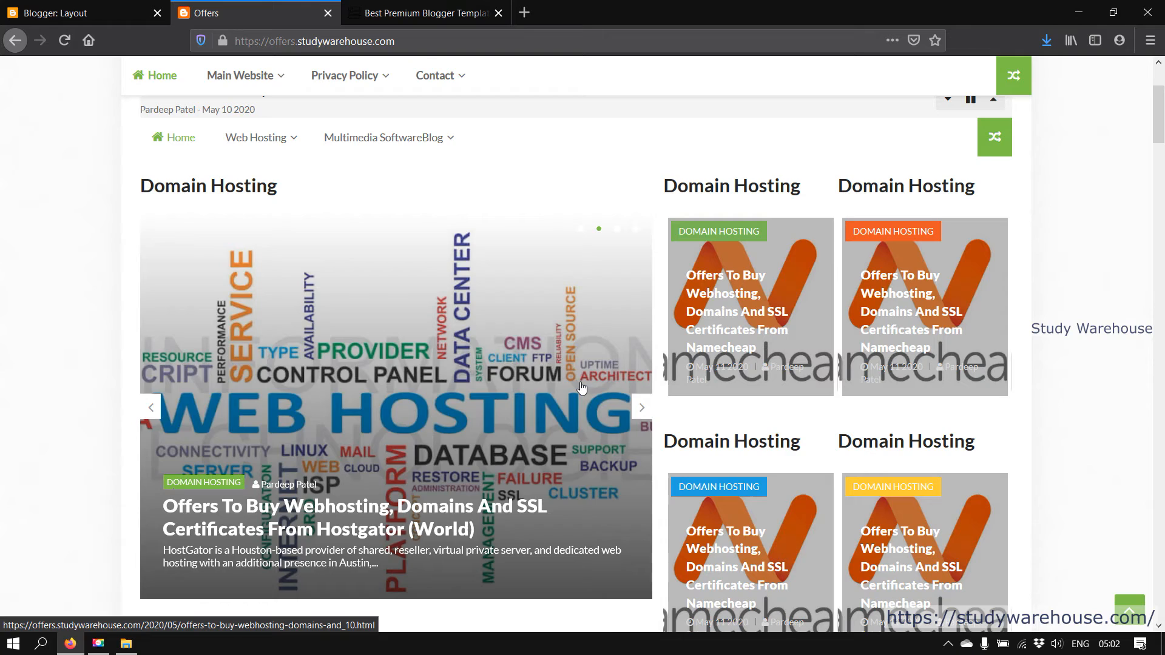
click(85, 12)
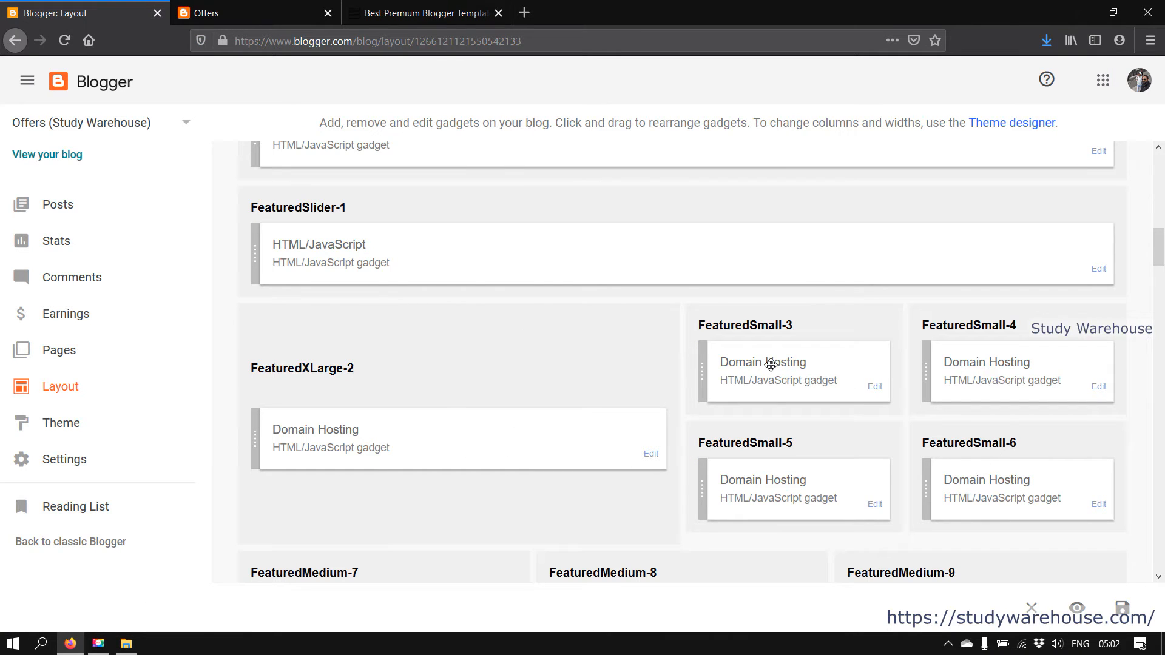
Check FeaturedXLarge-2's label, then change FeaturedSmall-3's data-label from Domain Hosting to Multimedia Software
click(649, 452)
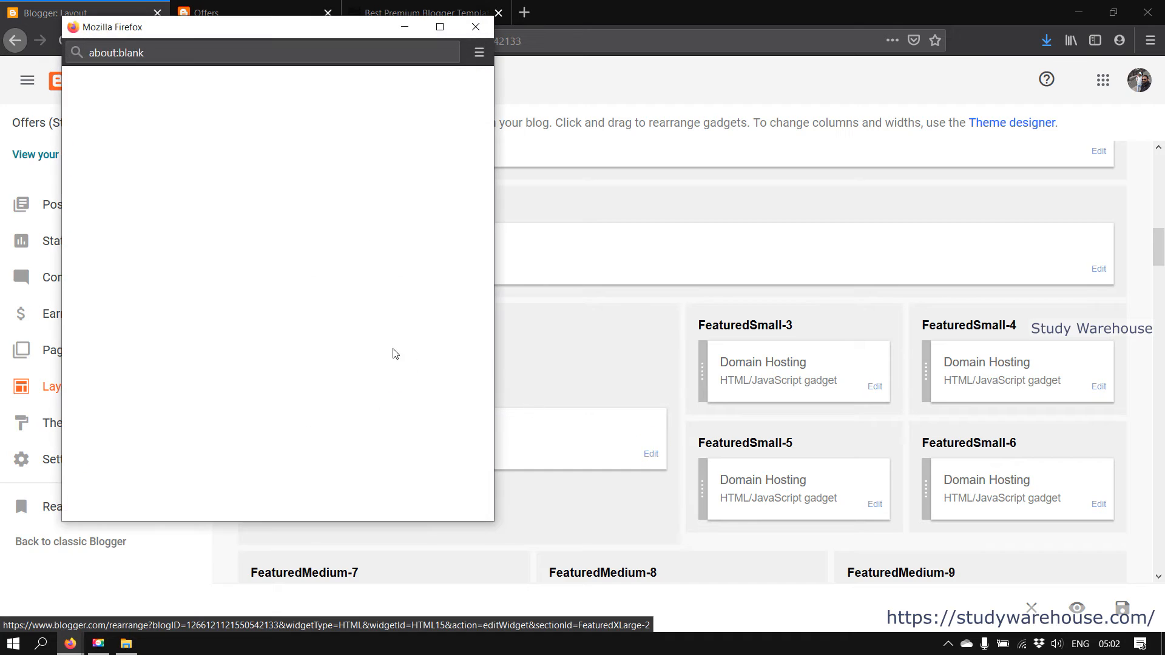
drag(366, 243, 379, 265)
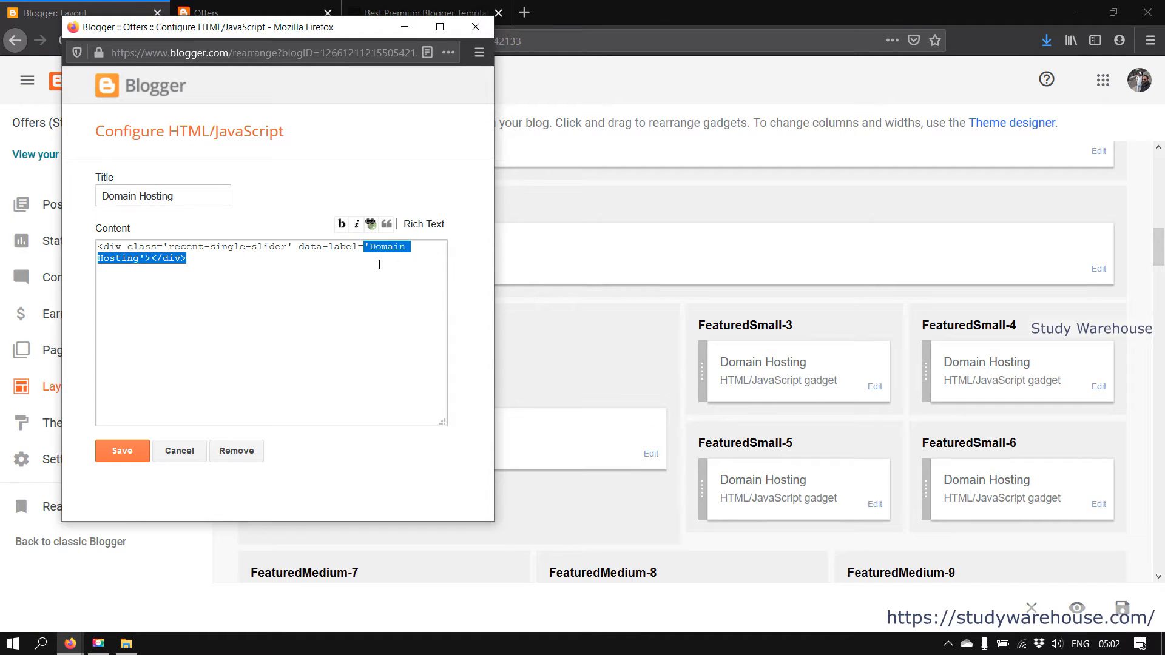
click(179, 457)
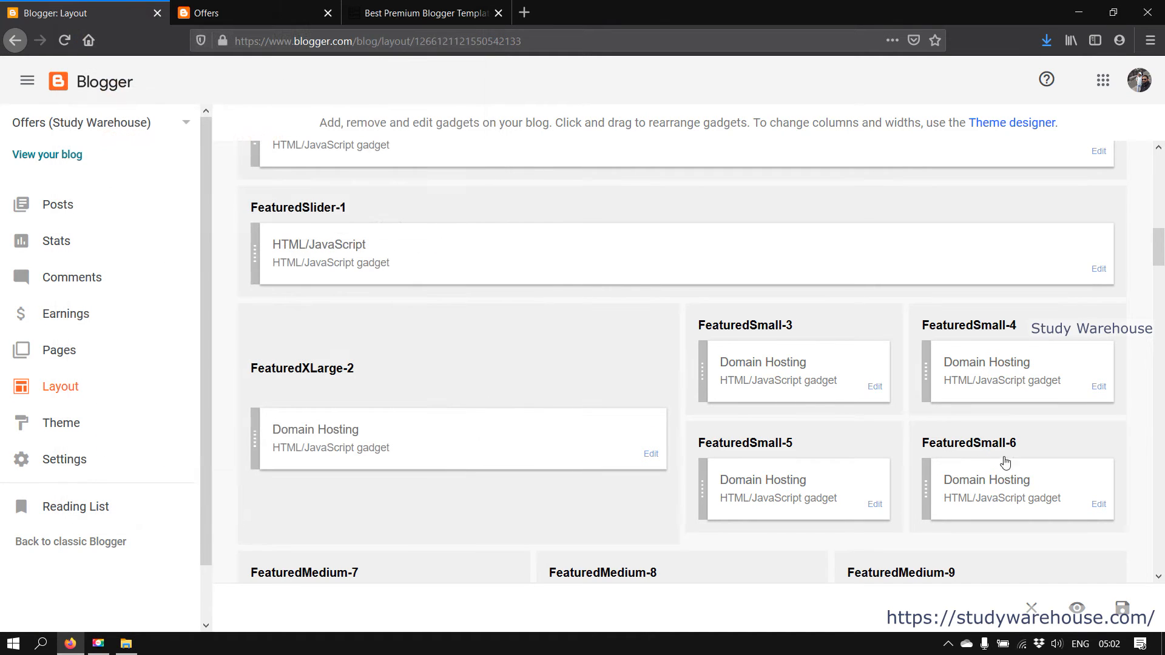
click(875, 387)
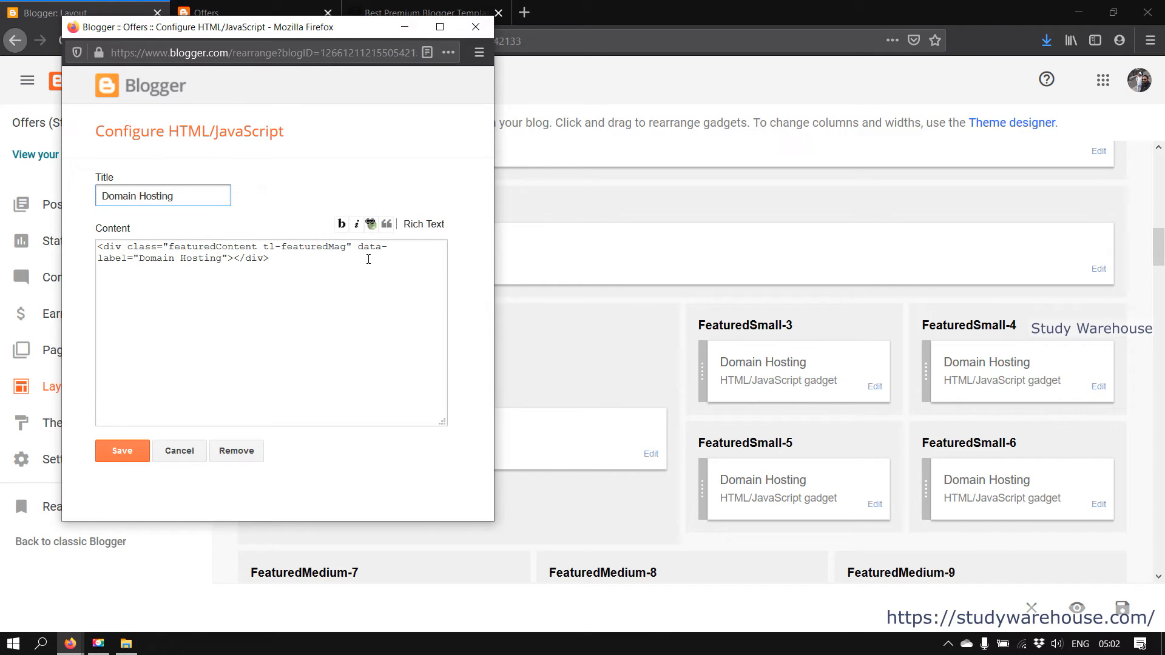
drag(224, 259, 152, 259)
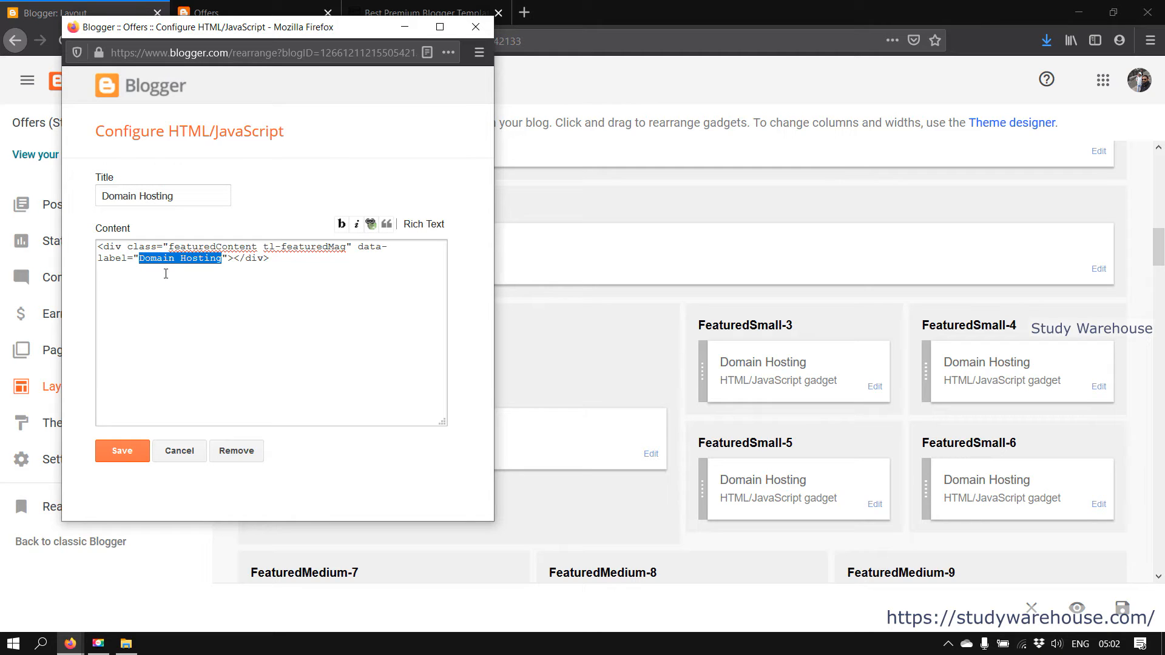
key(BackSpace)
text(Mu)
text(ltimed)
text(ia )
text(Softwa)
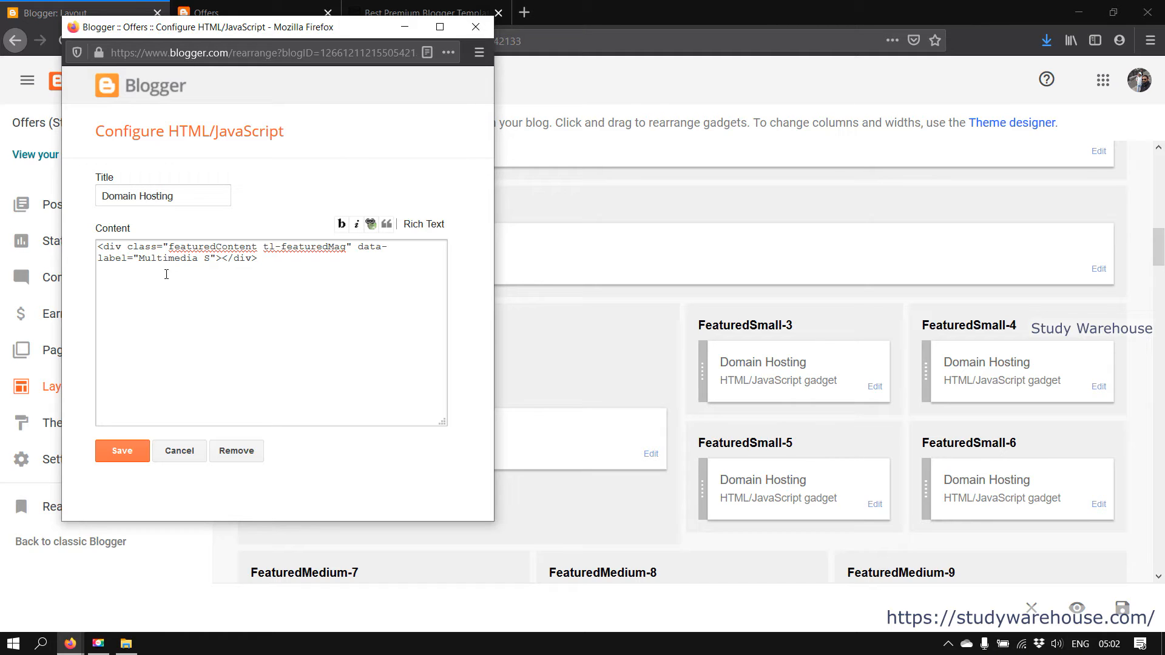
text(re)
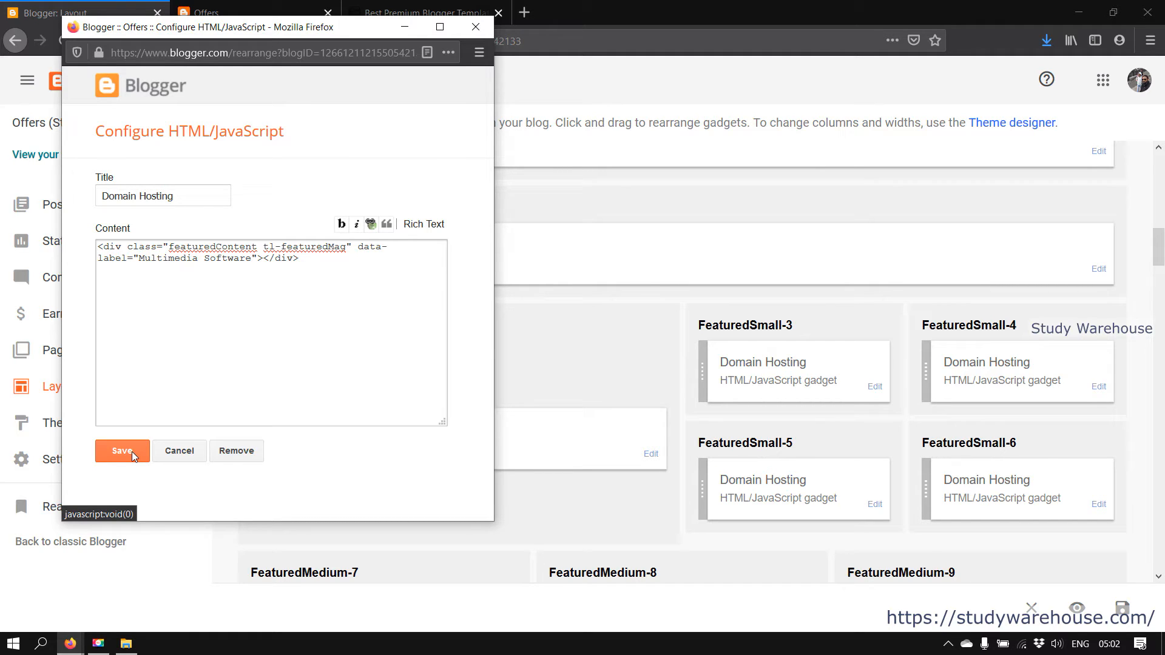
Copy 'Multimedia Software' into the FeaturedSmall-3 Title field, replacing Domain Hosting, and save
drag(254, 256, 143, 258)
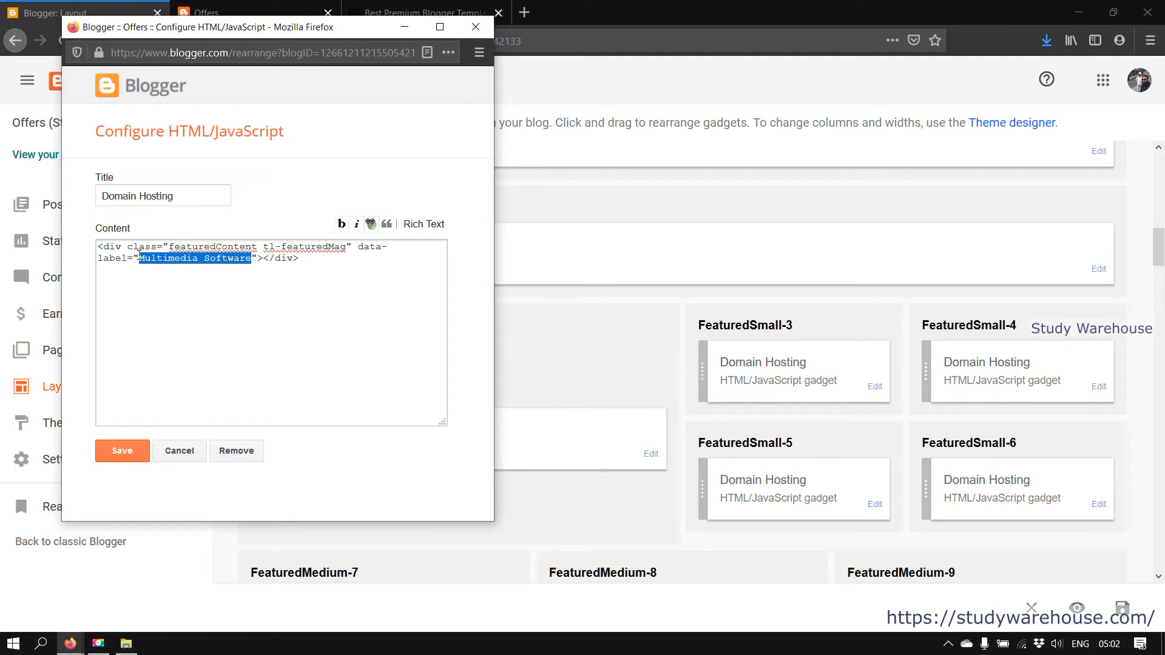
right_click(155, 262)
click(189, 302)
click(170, 190)
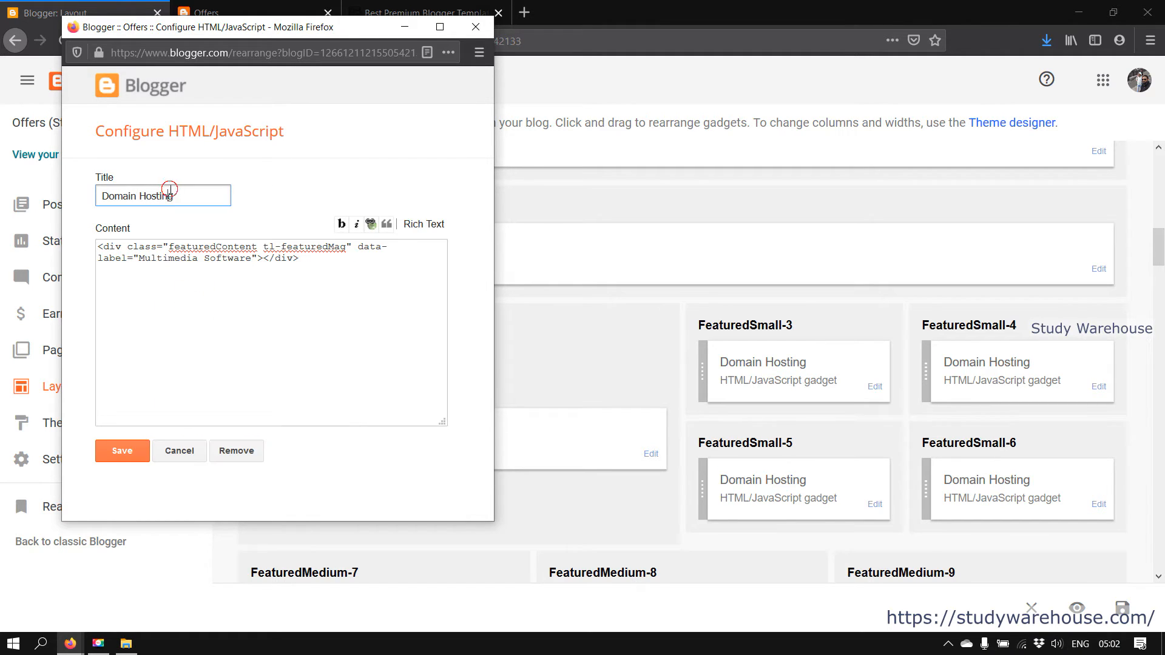
triple_click(170, 190)
key(BackSpace)
key(ctrl+v)
click(117, 452)
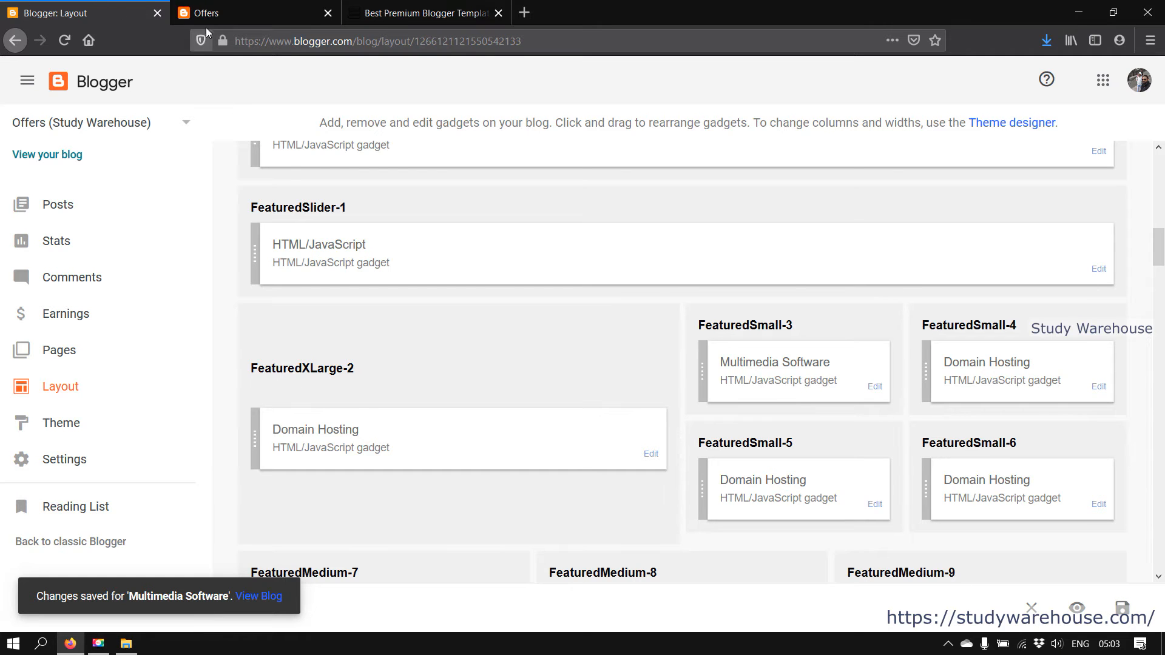
Reload the live homepage to confirm the new Multimedia Software section with its Filmora post
click(224, 12)
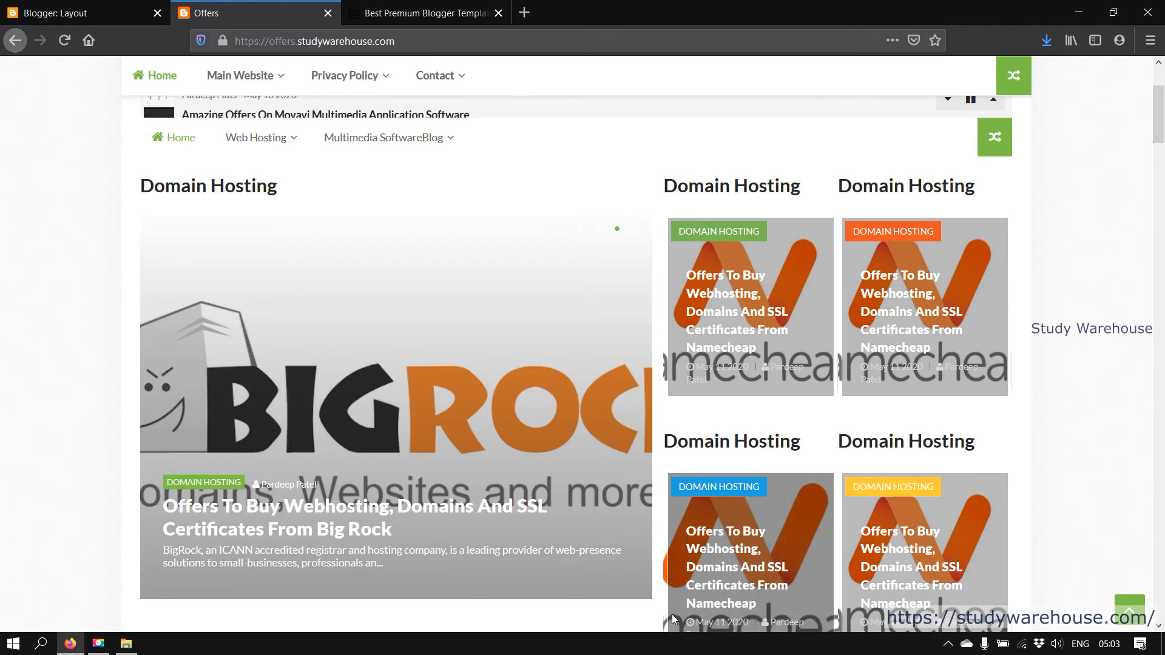
click(418, 13)
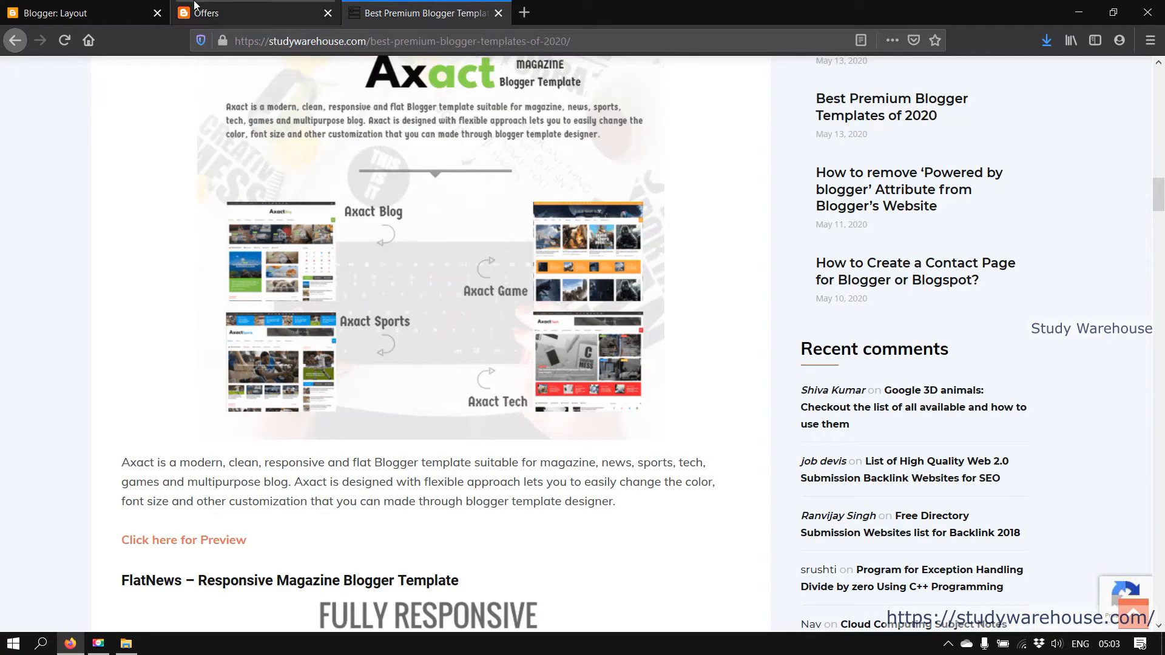
click(243, 12)
click(64, 40)
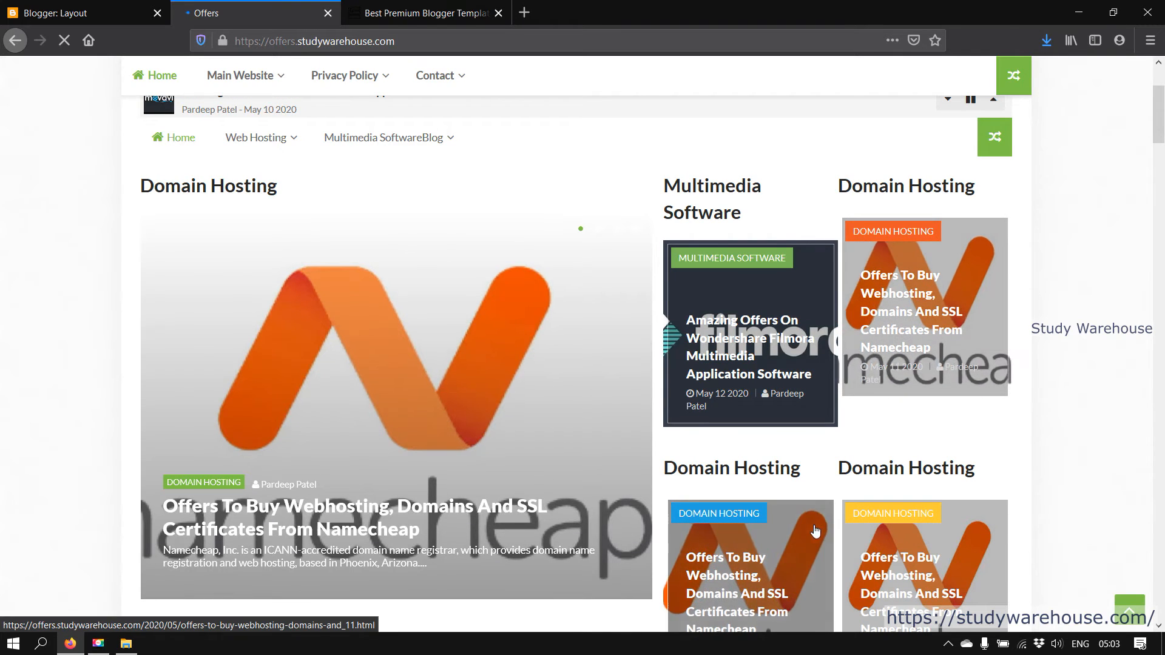
drag(681, 185, 755, 433)
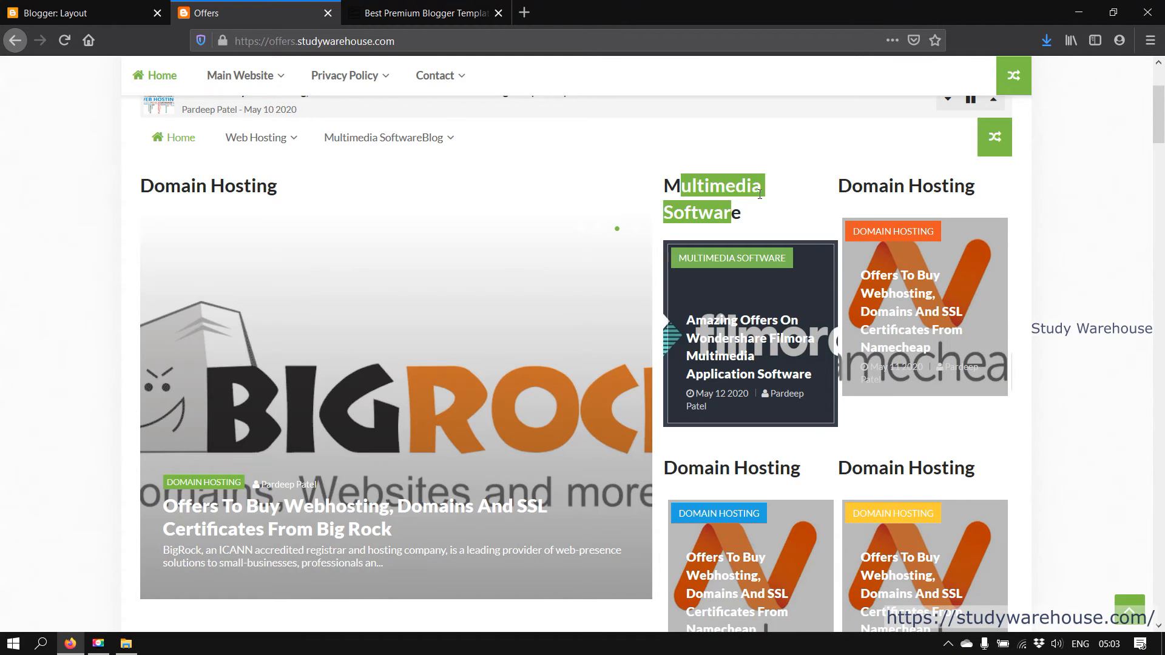
drag(683, 183, 715, 212)
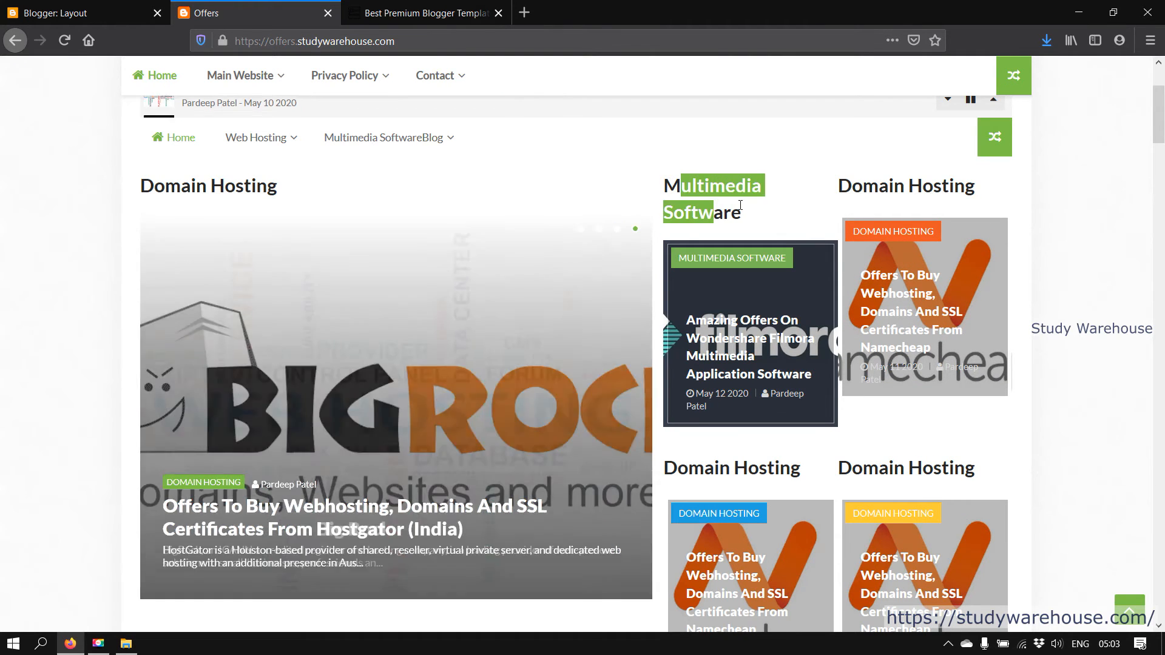
click(733, 212)
click(102, 7)
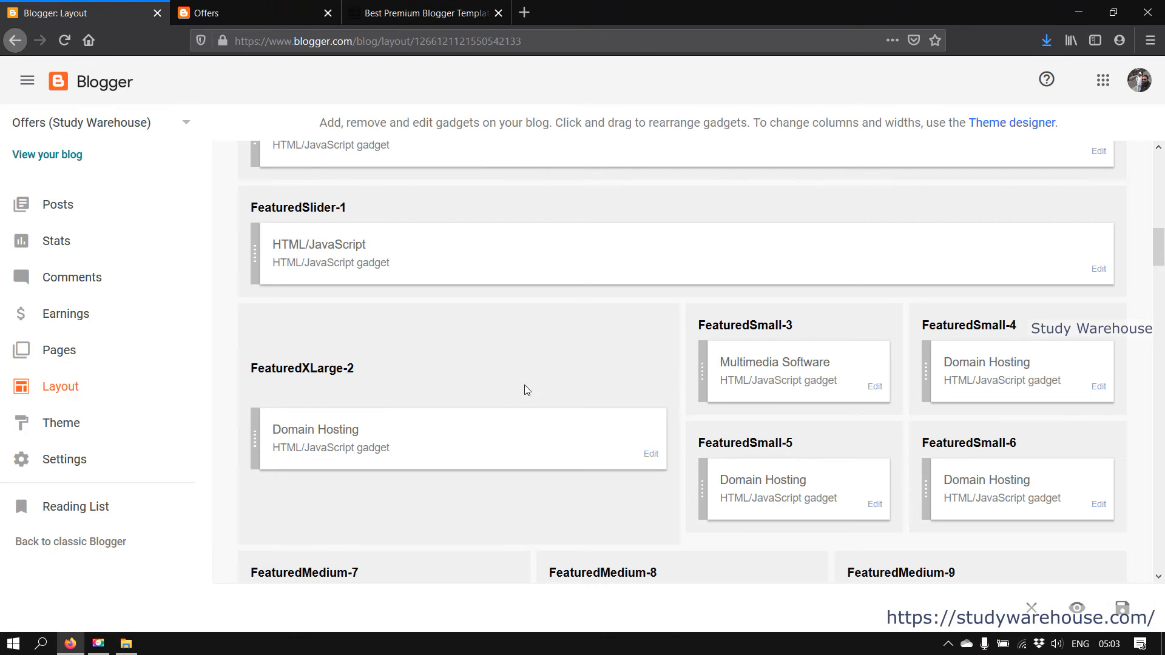
Clear and save empty titles on FeaturedXLarge-2 (Domain Hosting) and FeaturedSmall-3 (Multimedia Software)
click(652, 454)
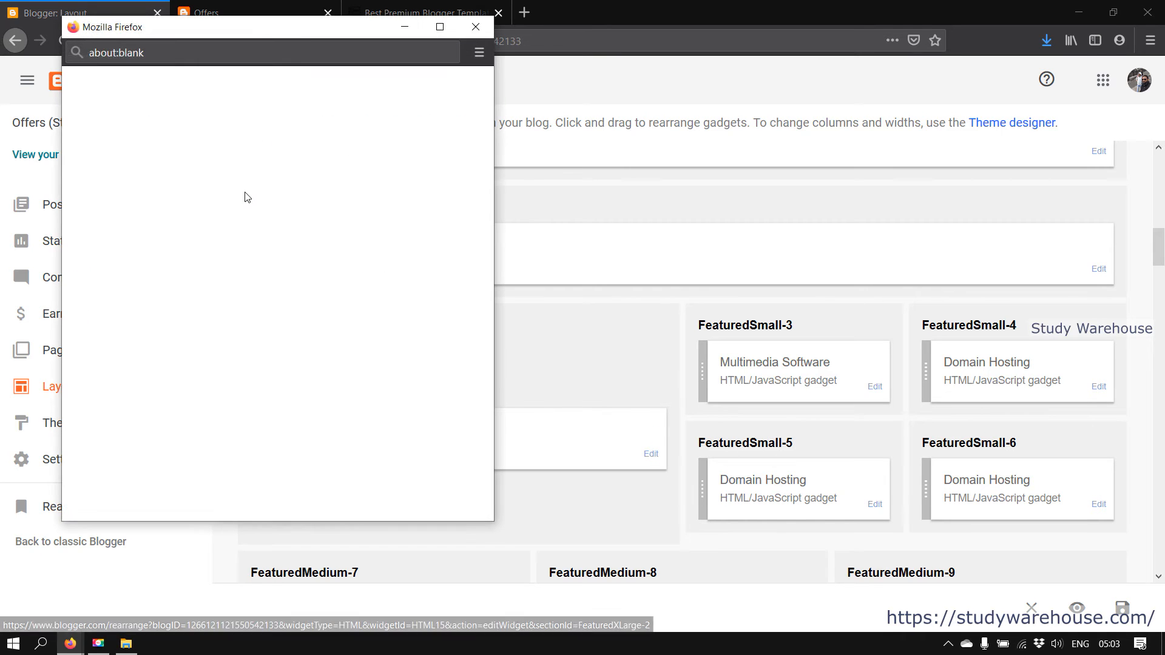
triple_click(164, 203)
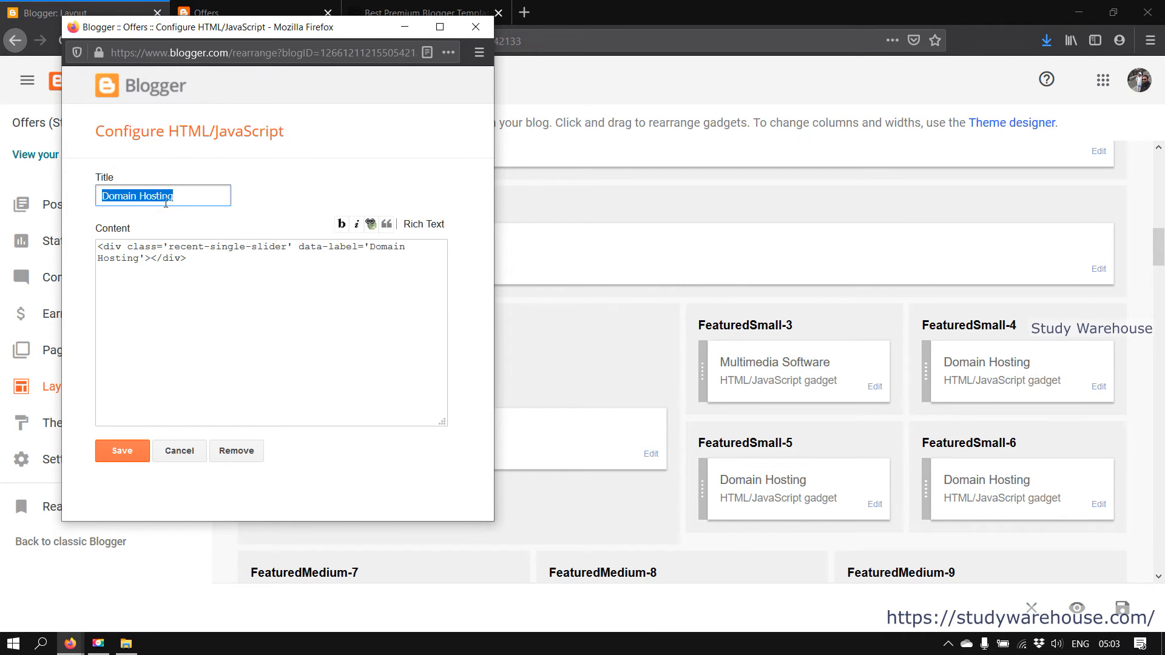
key(BackSpace)
click(121, 451)
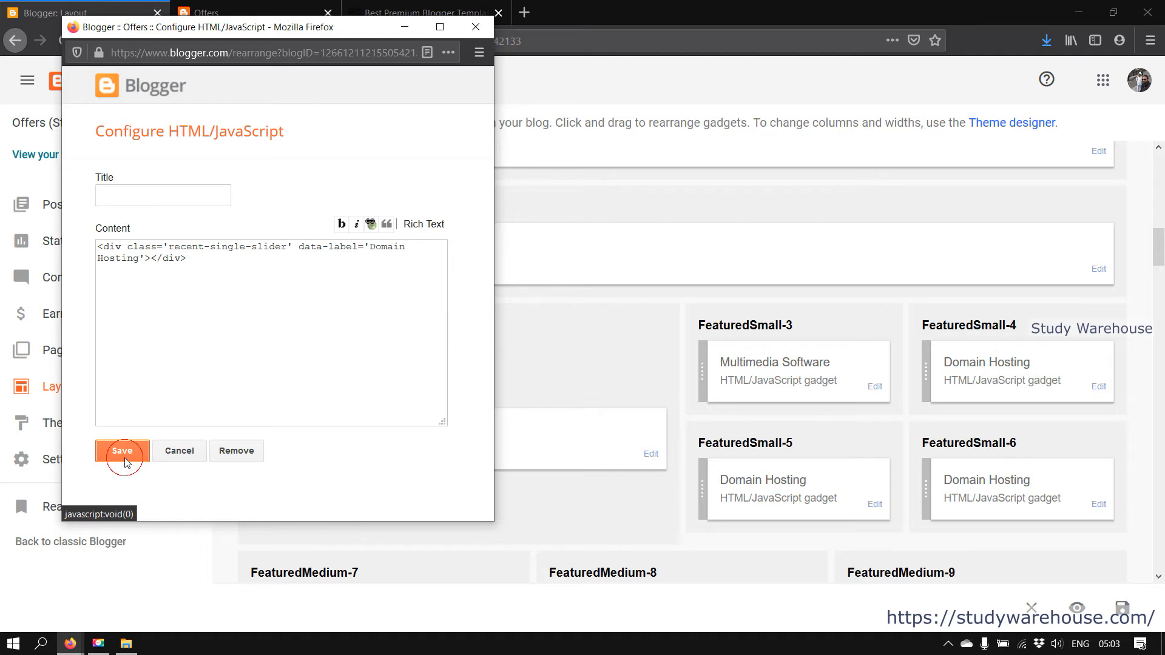
click(875, 394)
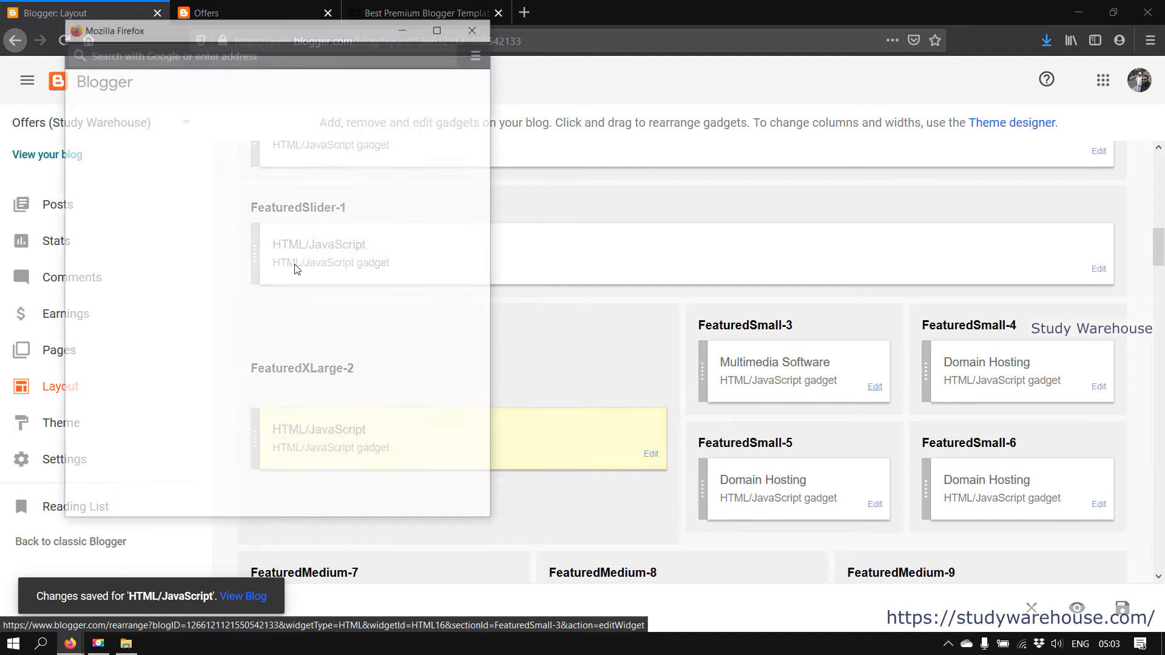
double_click(141, 185)
key(ctrl+a)
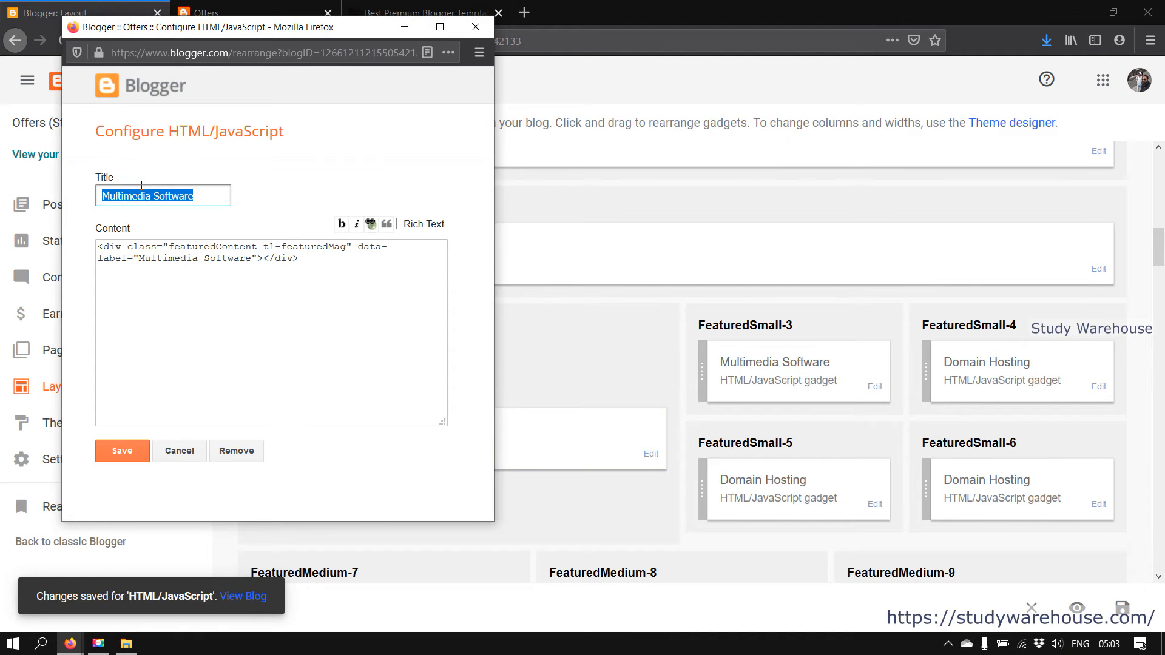
key(BackSpace)
click(136, 450)
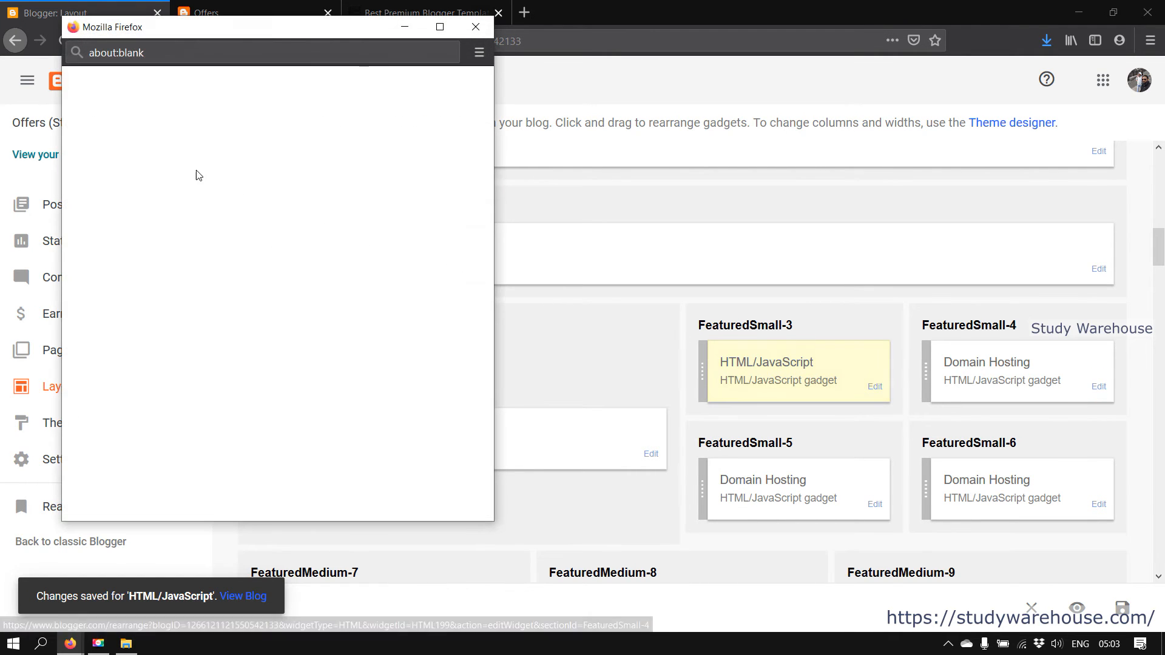
Erase the Domain Hosting titles on FeaturedSmall-4, 5 and 6, saving each untitled
double_click(150, 196)
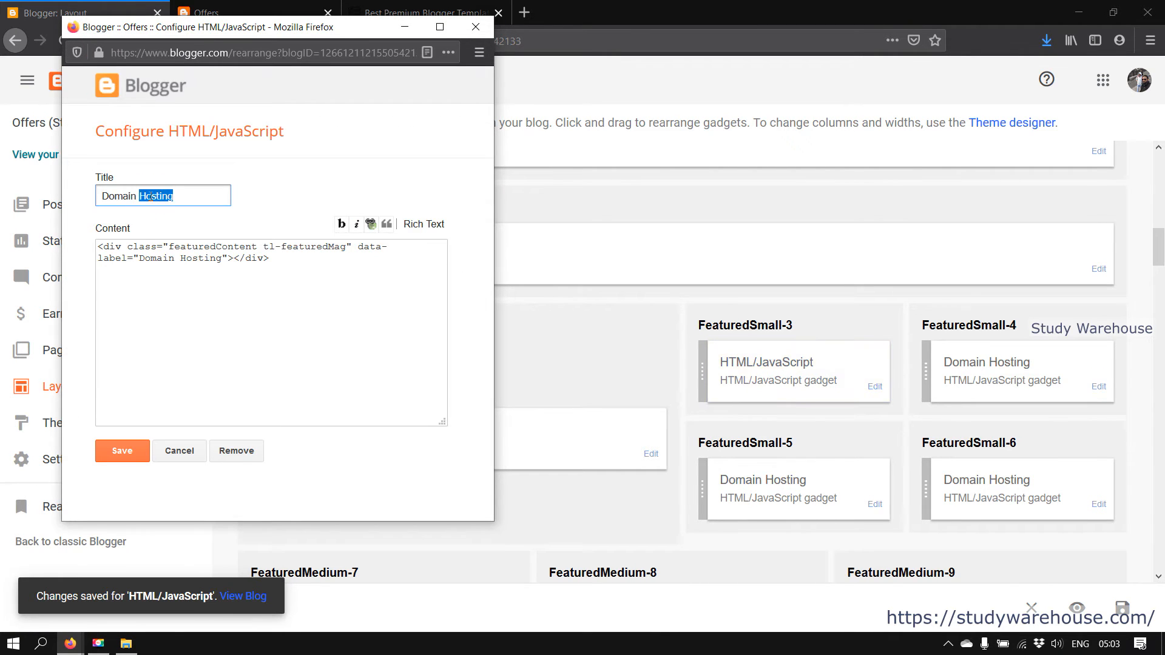
key(BackSpace)
key(BackSpace)
key(BackSpace)
key(BackSpace)
key(BackSpace)
key(BackSpace)
key(BackSpace)
key(BackSpace)
drag(224, 260, 149, 265)
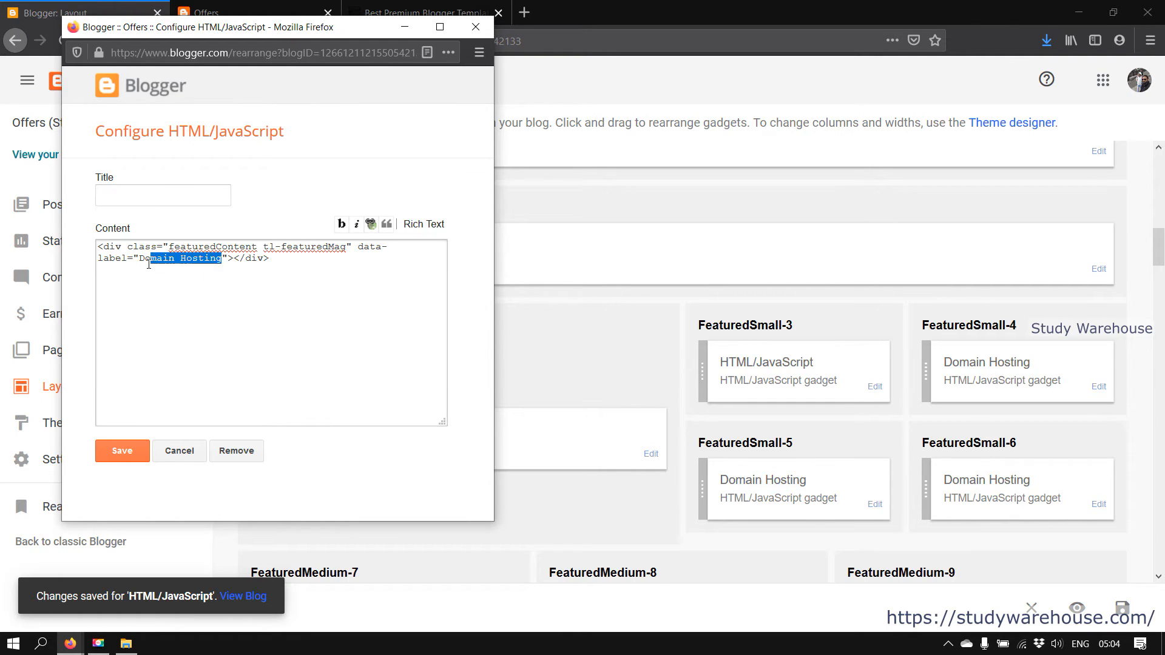
click(122, 454)
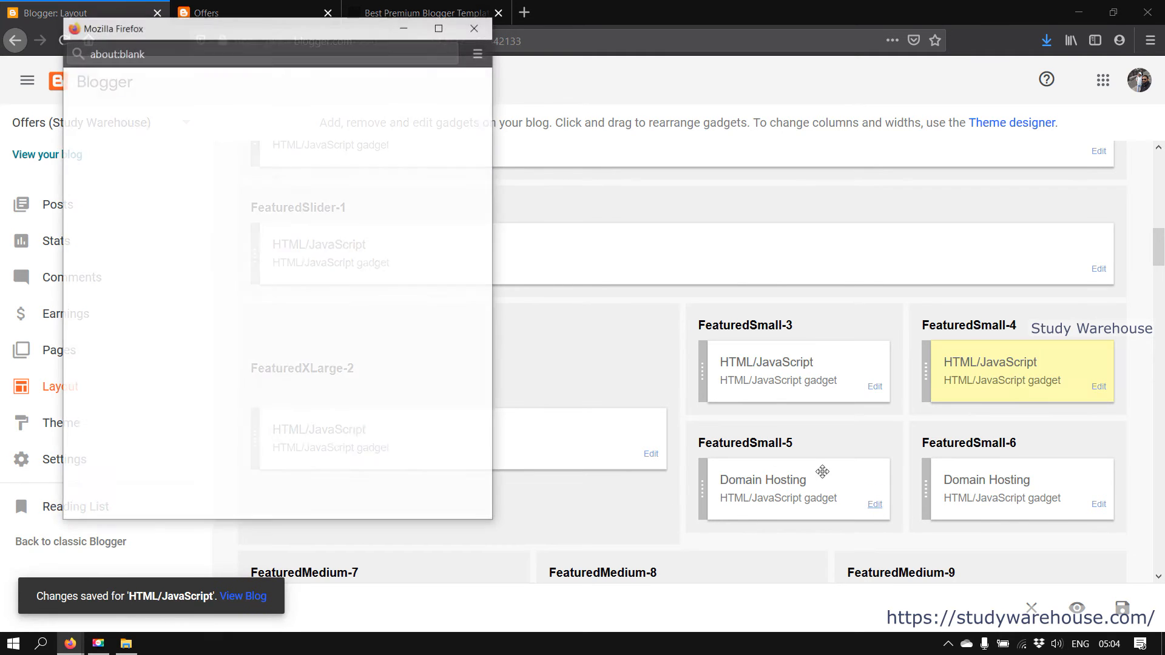
triple_click(166, 195)
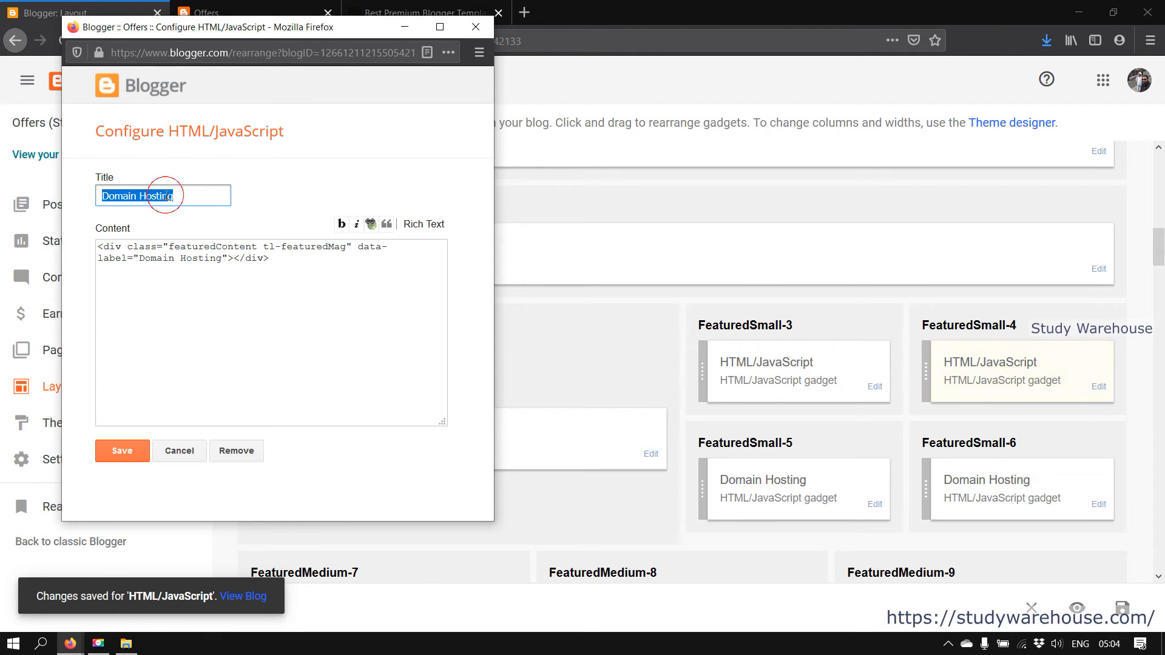
key(BackSpace)
click(119, 455)
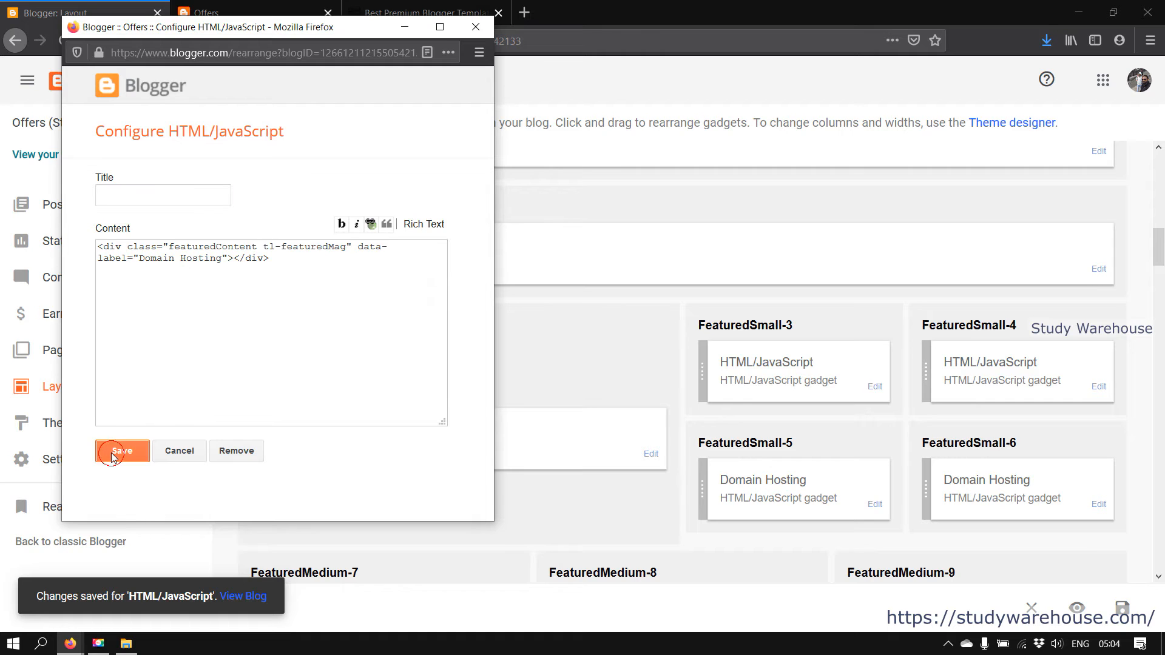
click(1102, 506)
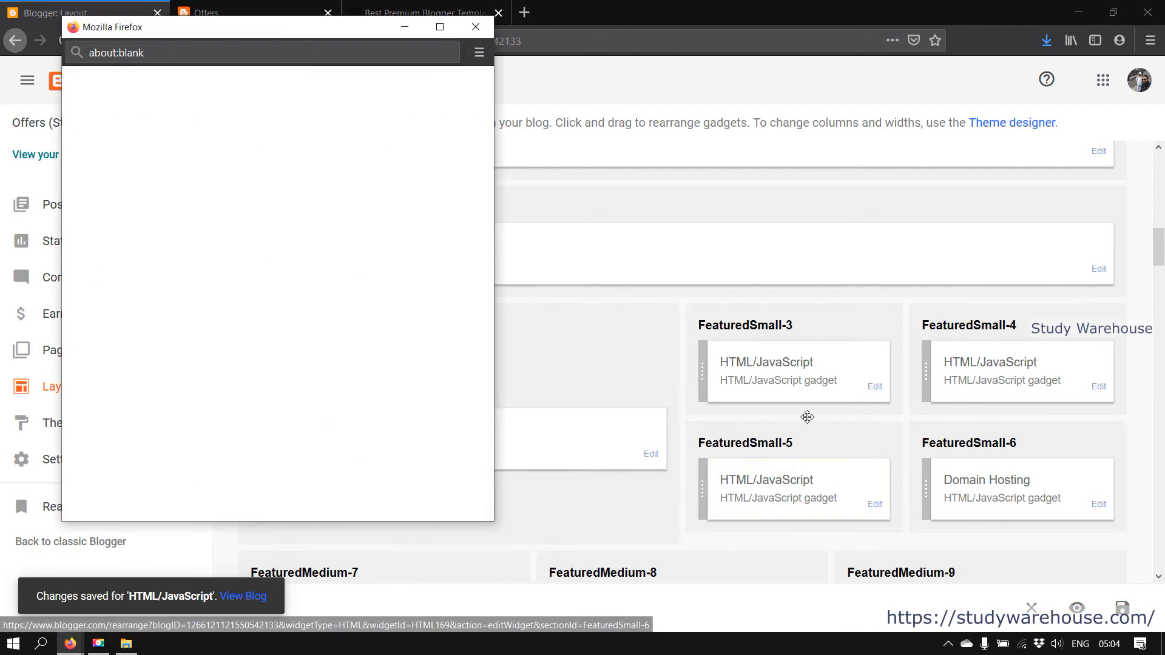
triple_click(184, 193)
key(BackSpace)
click(131, 463)
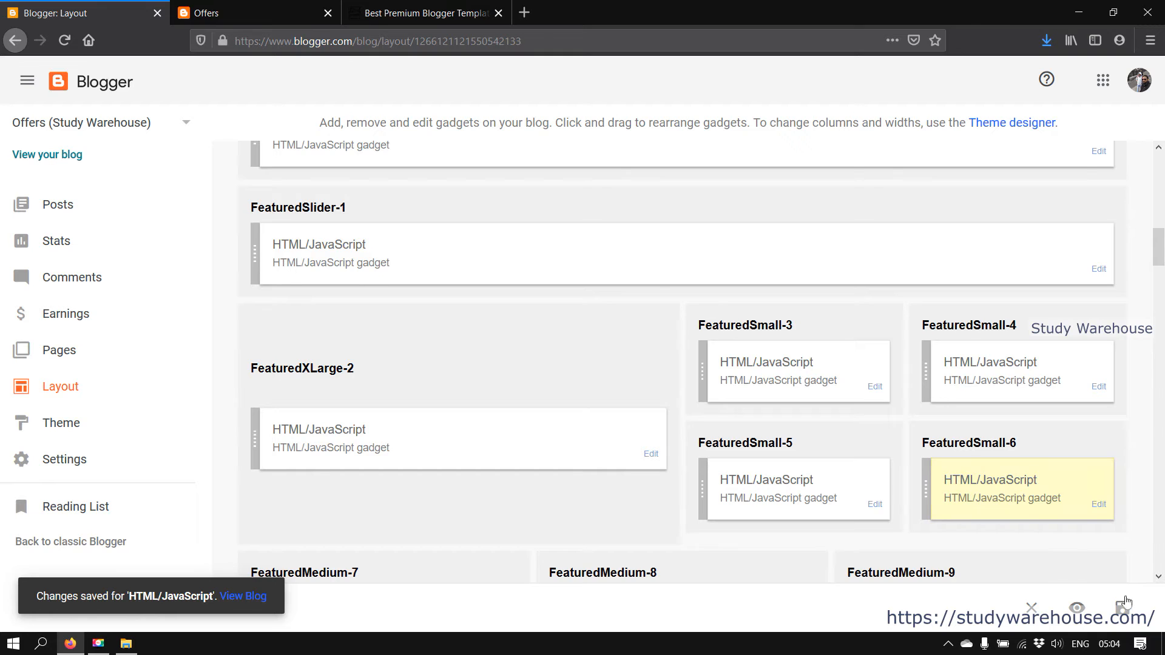
Reload the live blog and advance the featured slider through two posts
click(237, 7)
click(64, 40)
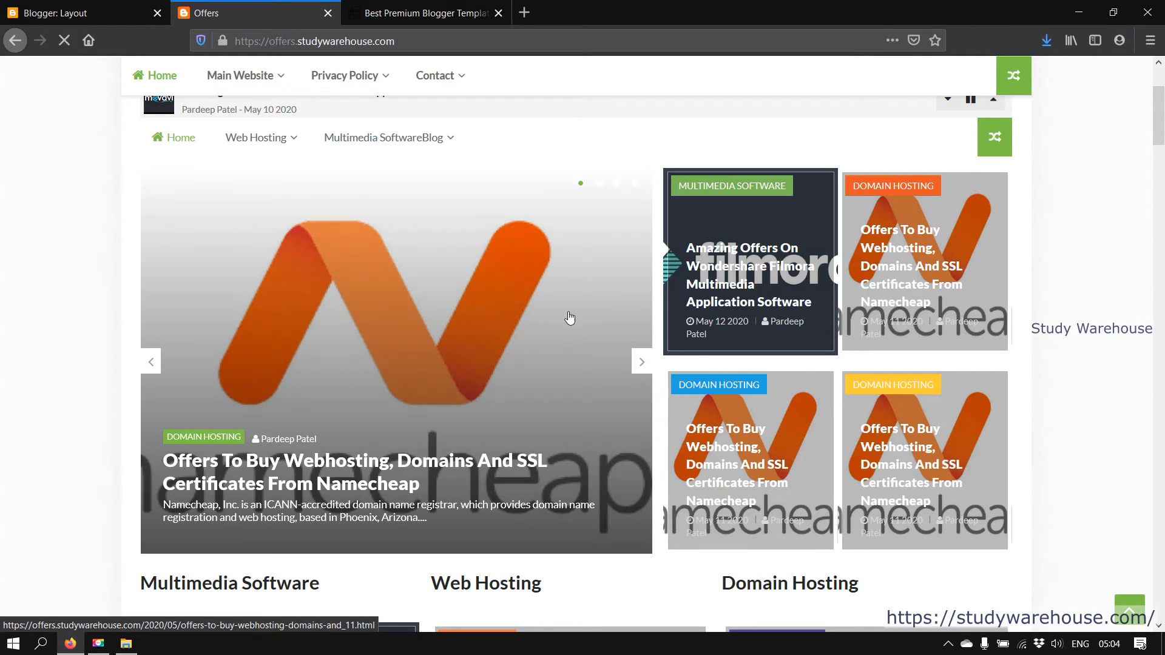
click(641, 363)
click(643, 363)
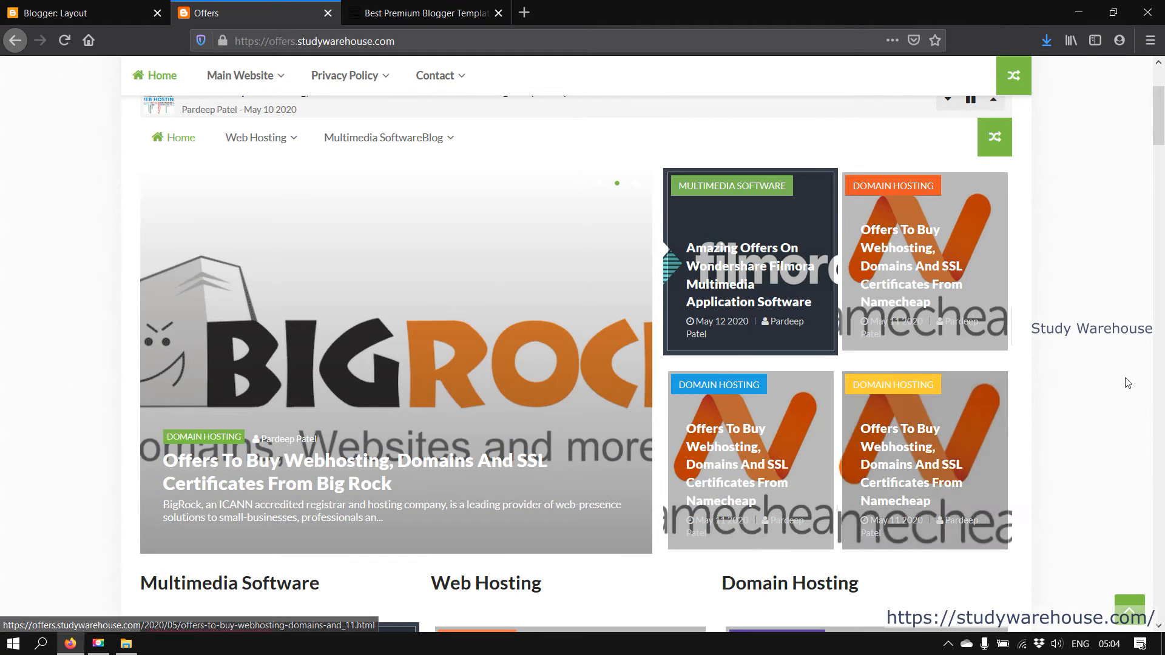
scroll(1056, 544, down, 5)
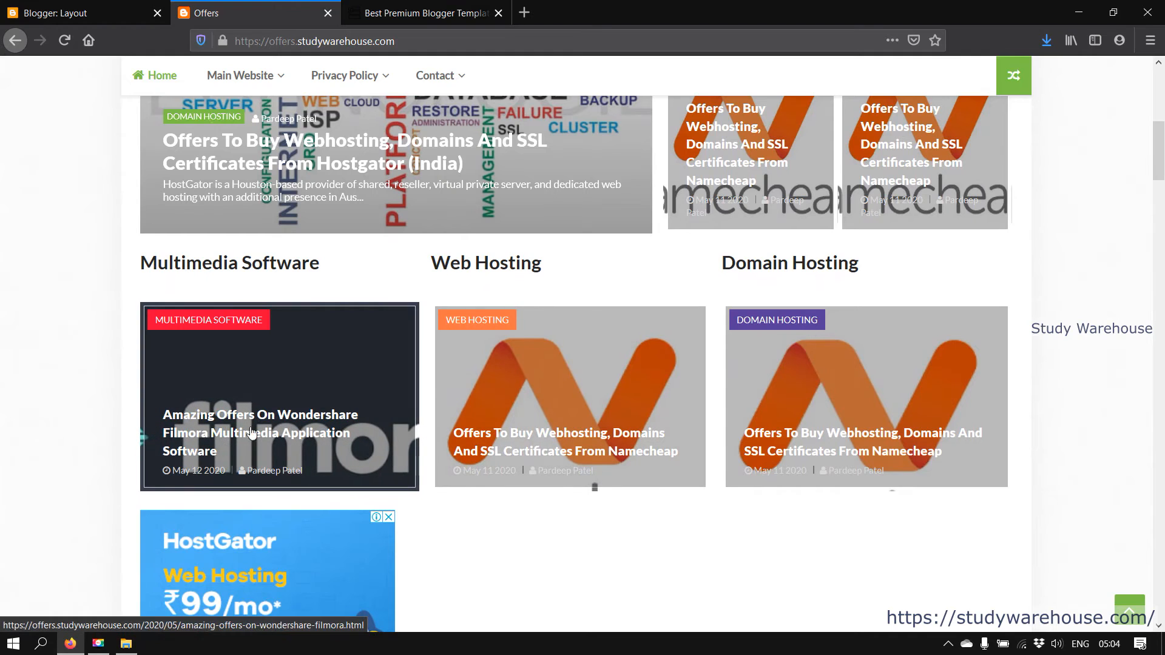
Compare the untitled featured sections between the Layout page and the live homepage
key(ctrl+Page_Up)
scroll(439, 335, down, 4)
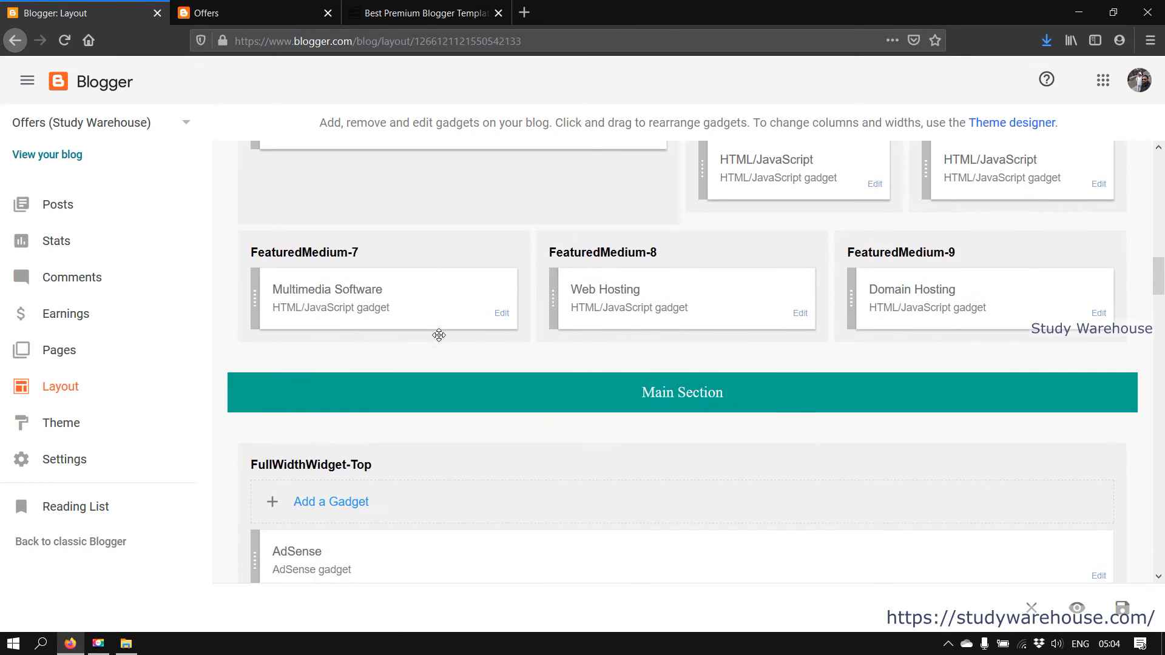
scroll(1027, 285, up, 5)
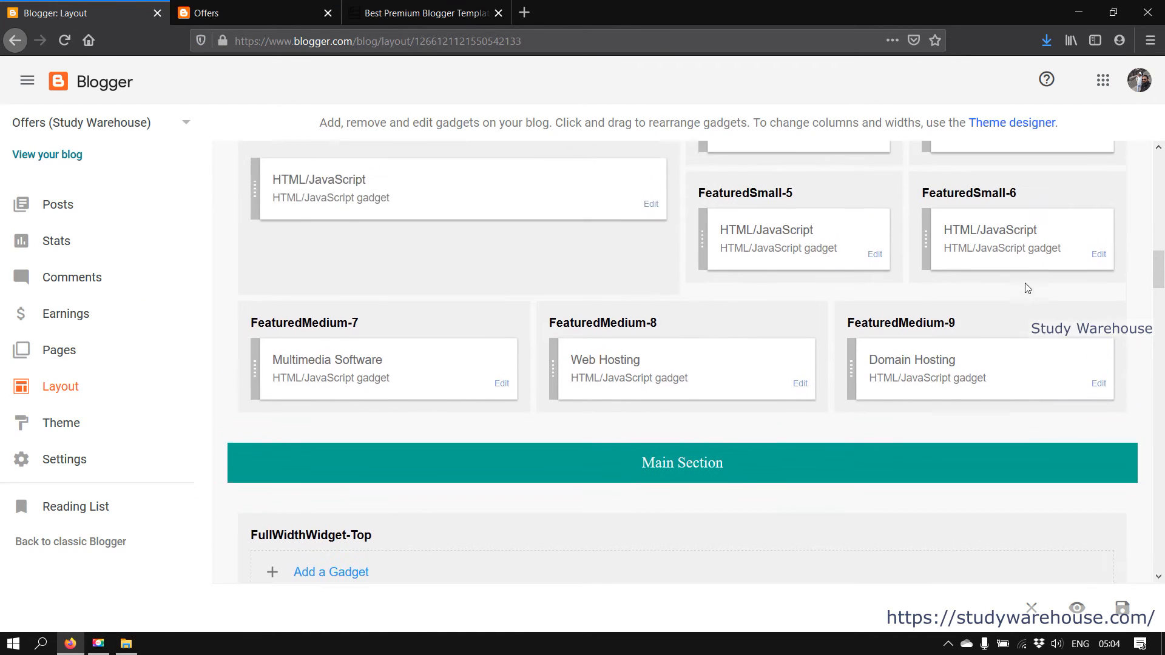
scroll(807, 372, down, 4)
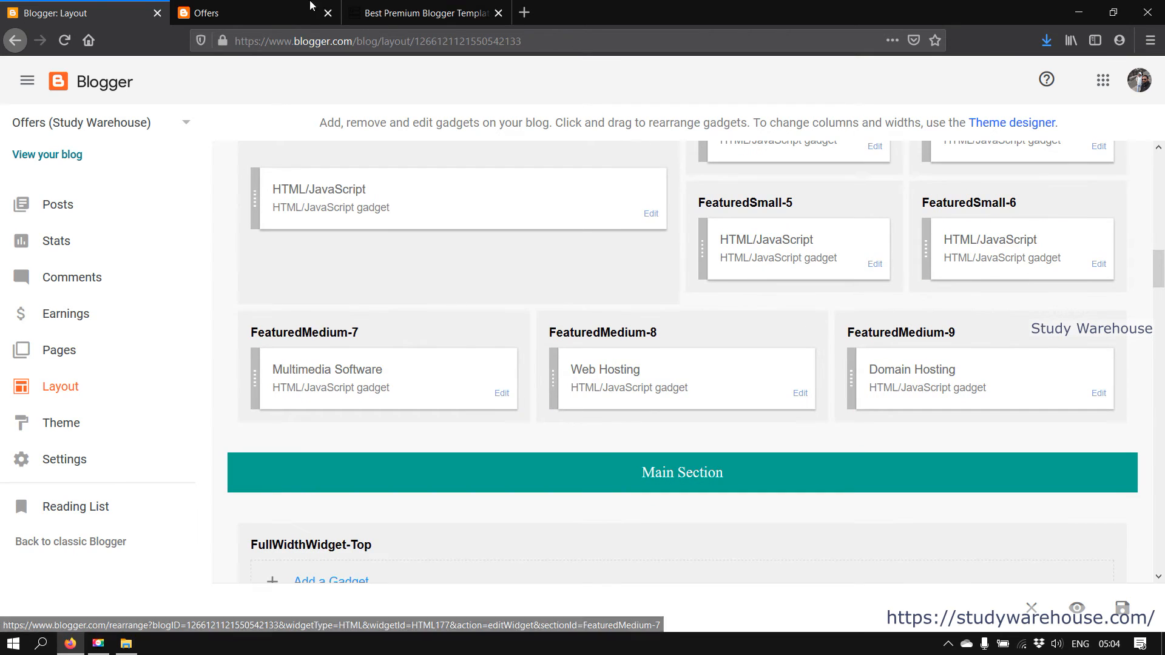
click(255, 14)
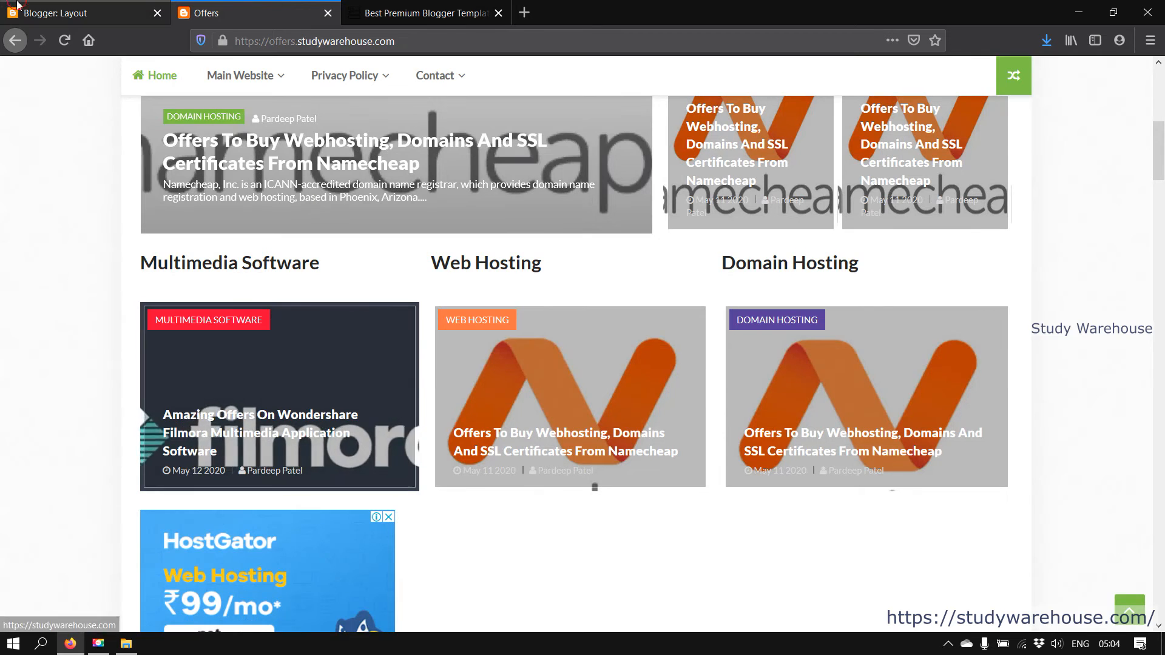
key(ctrl+shift+Tab)
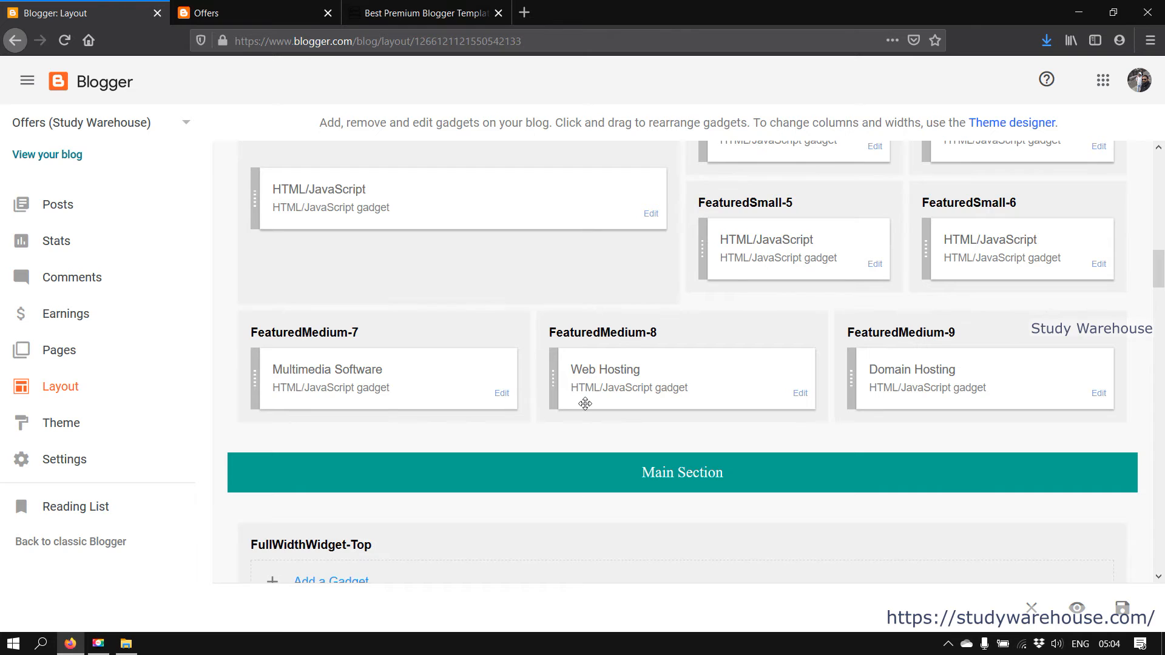
click(248, 12)
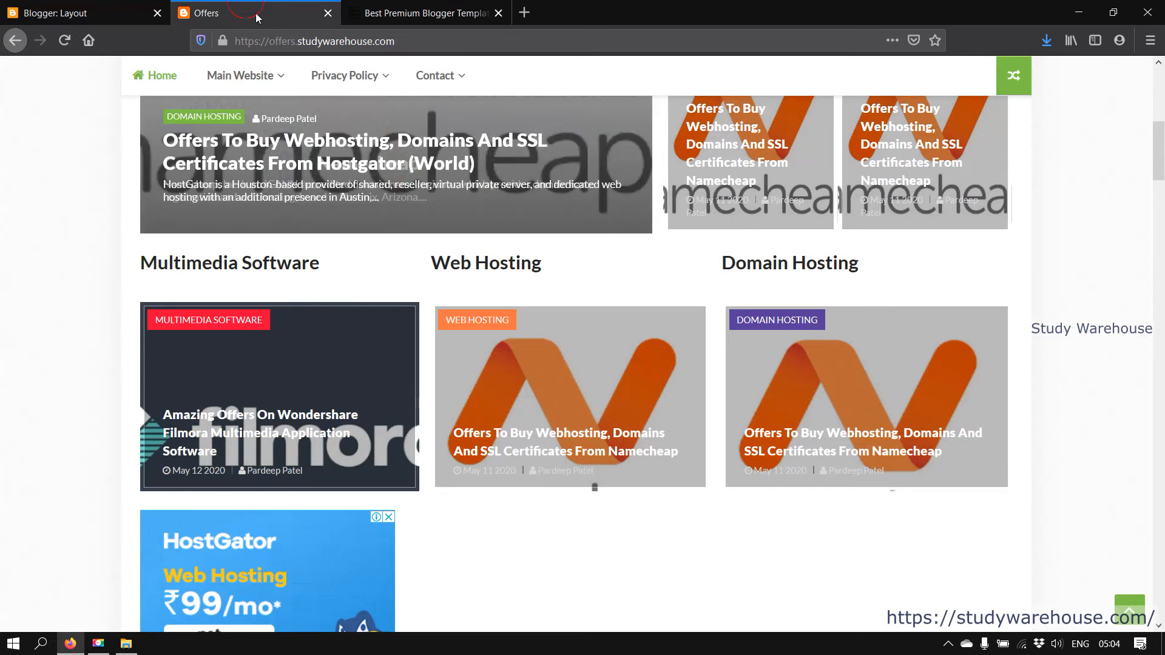
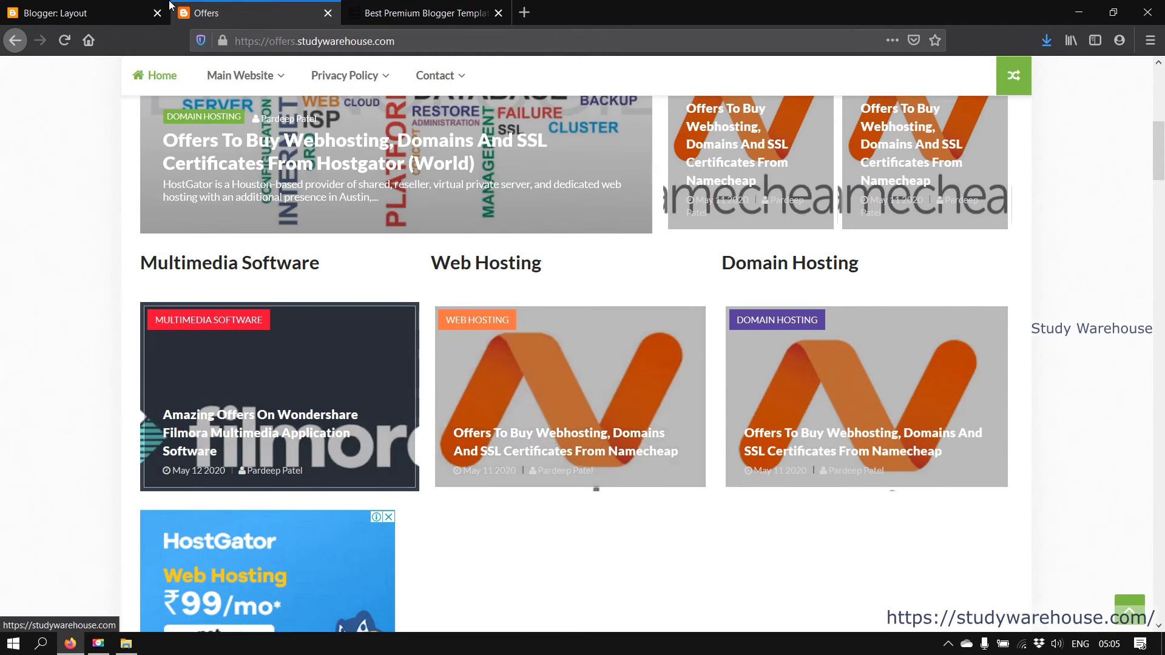
Compare the layout's FullWidthWidget-Top AdSense and HTML/JavaScript gadgets with the live Offers homepage
click(108, 6)
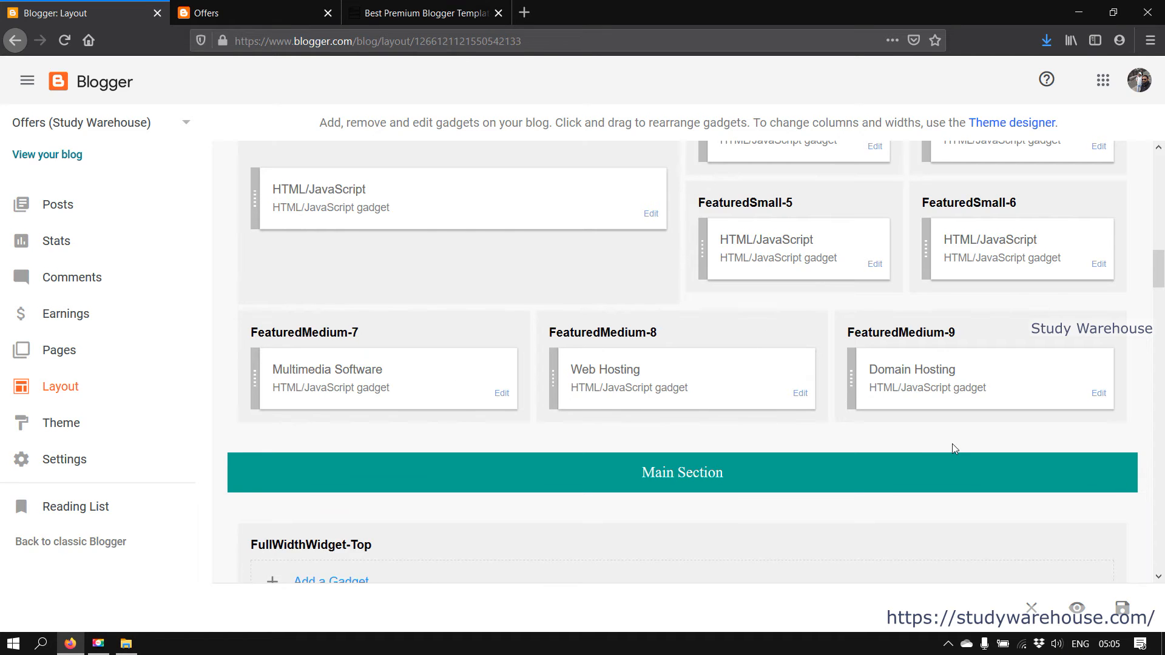
scroll(952, 443, down, 3)
scroll(668, 364, down, 3)
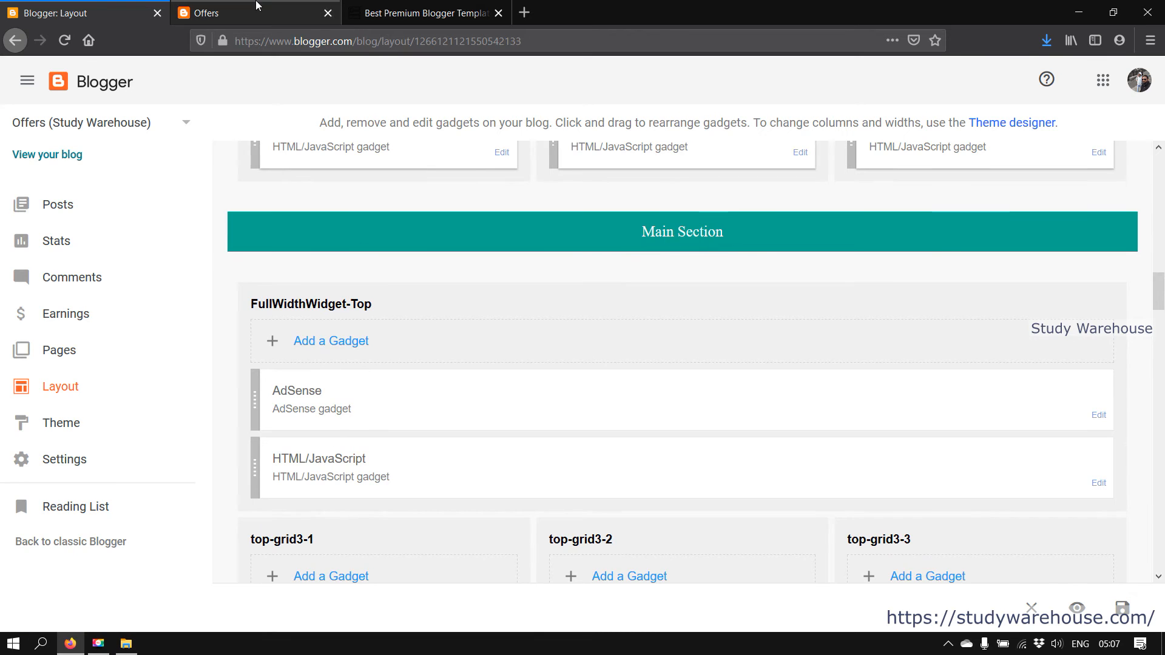
key(ctrl+Tab)
scroll(458, 320, down, 10)
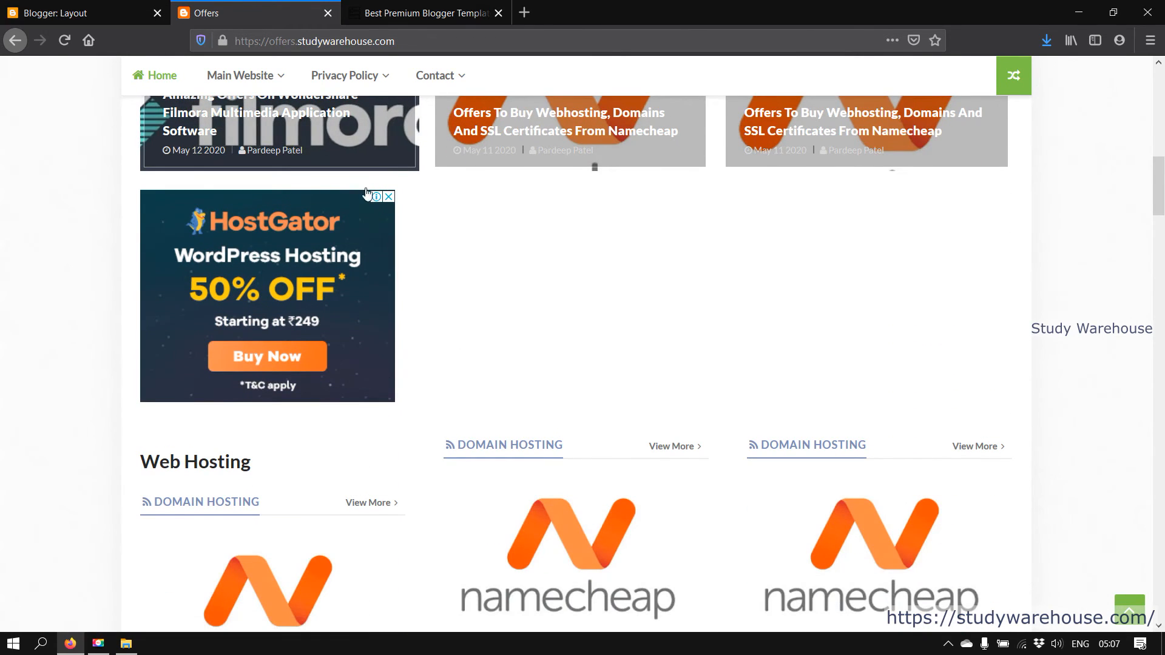
click(104, 7)
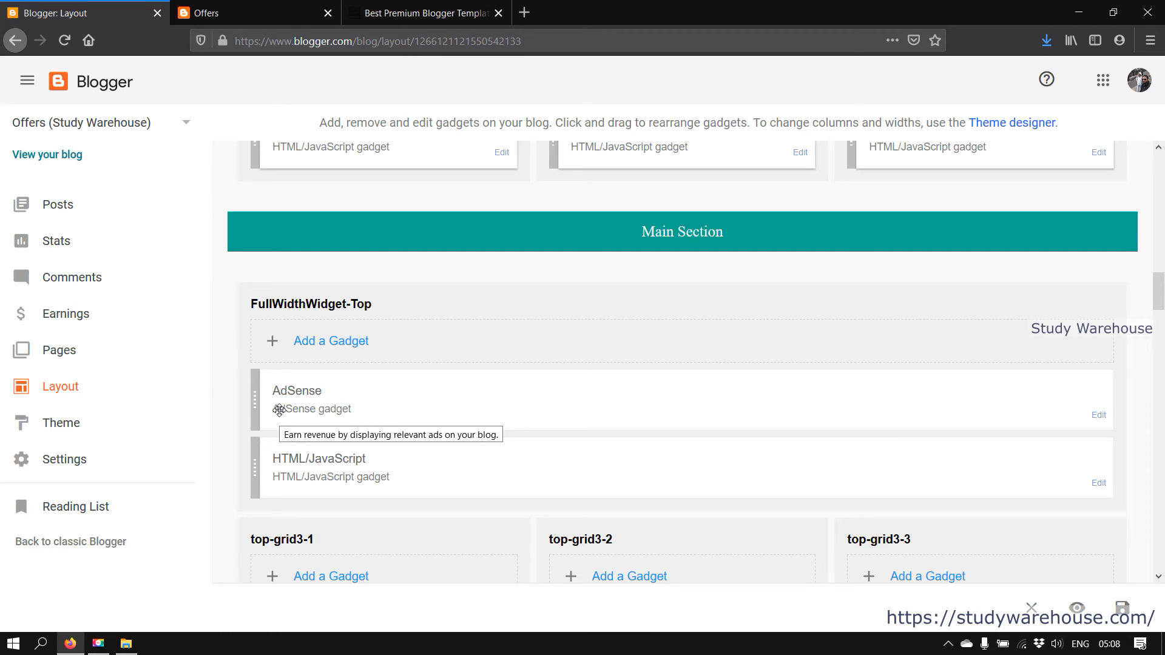
scroll(728, 364, up, 10)
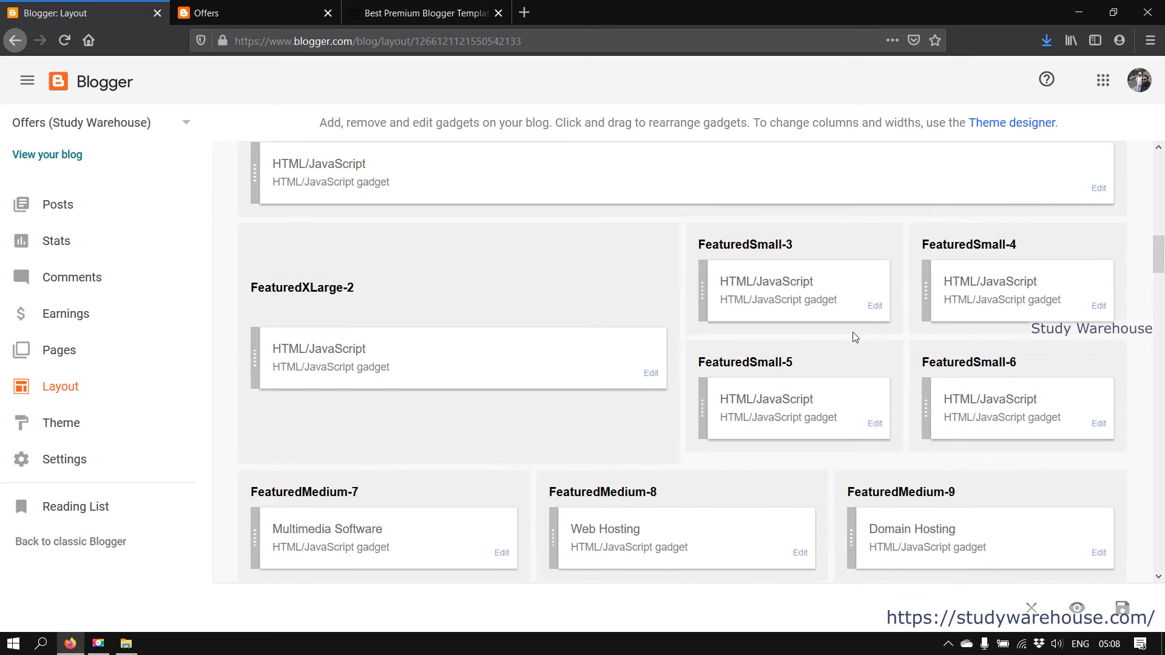
scroll(876, 325, up, 4)
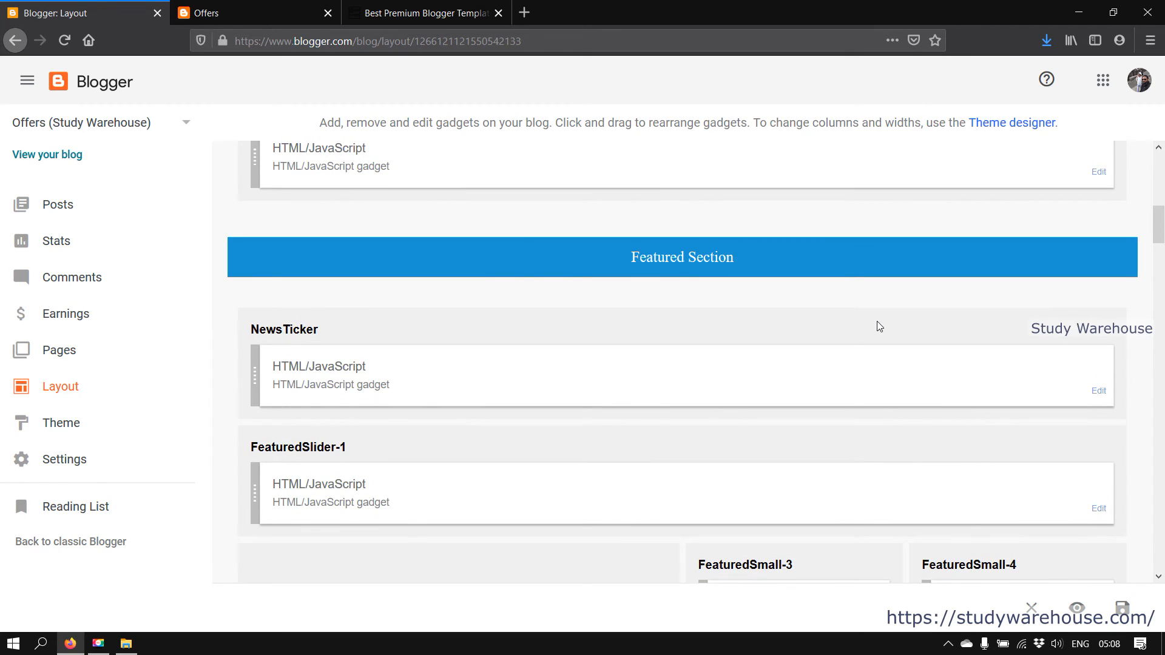
scroll(876, 322, up, 4)
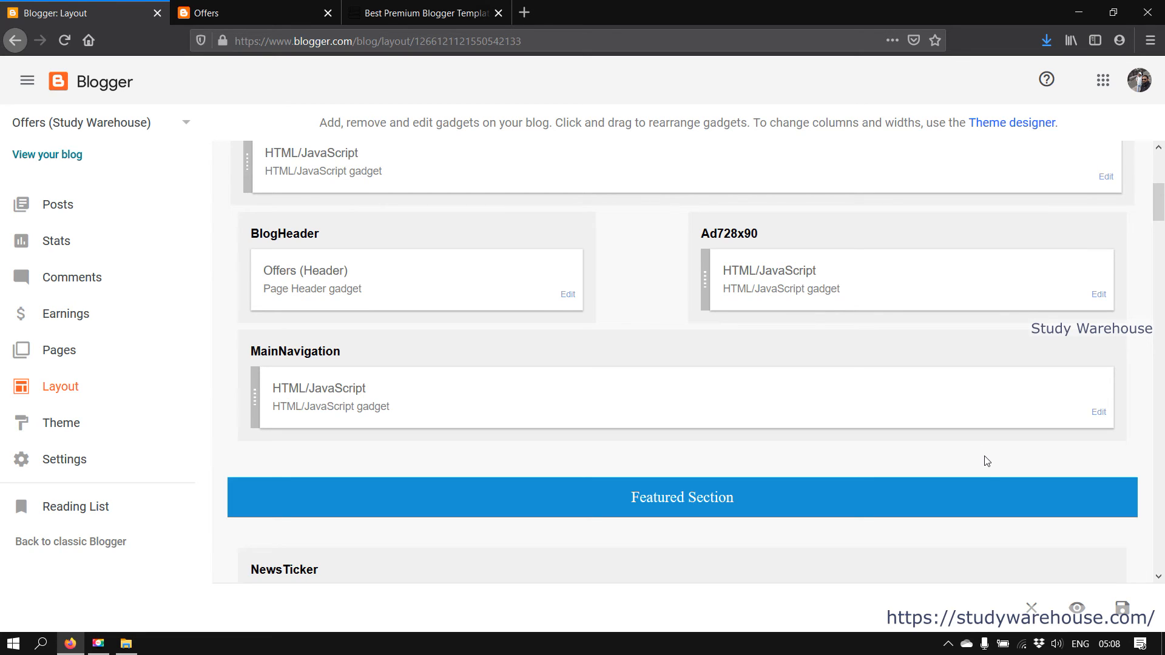
scroll(985, 472, down, 8)
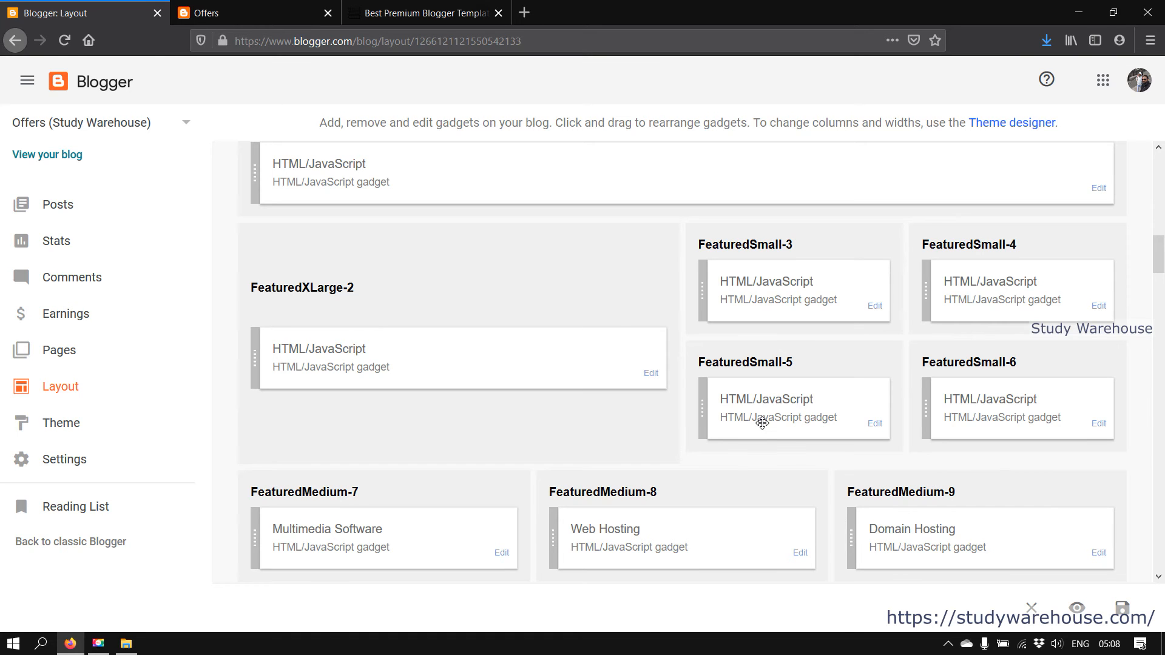
scroll(760, 425, down, 8)
scroll(764, 430, down, 3)
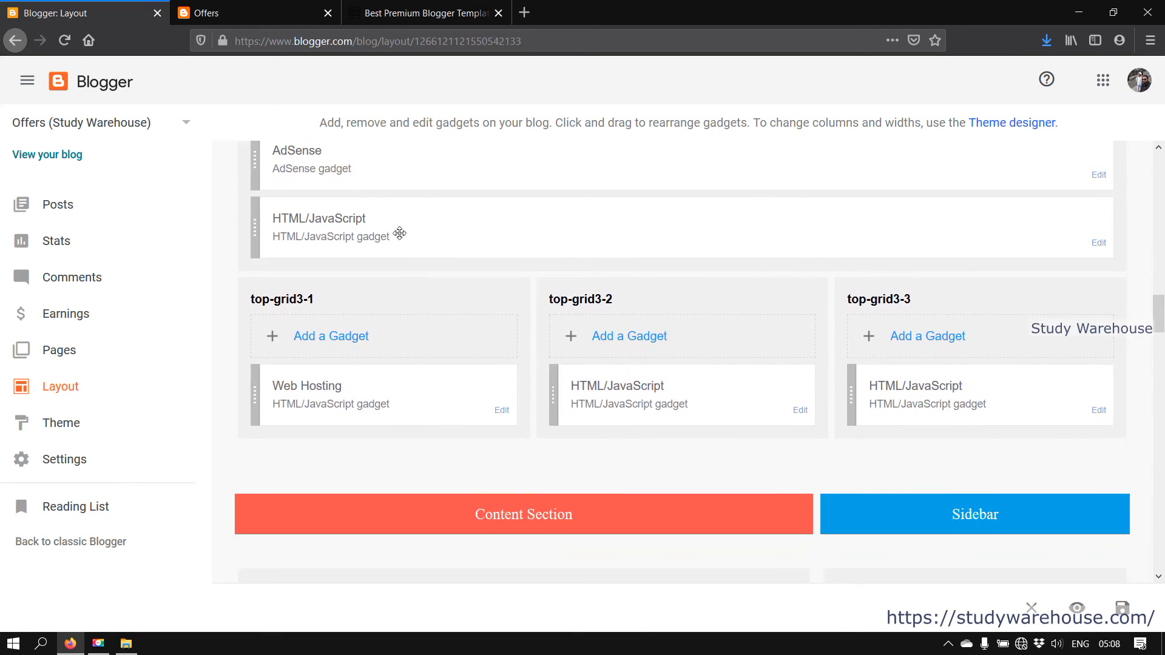
scroll(312, 343, up, 3)
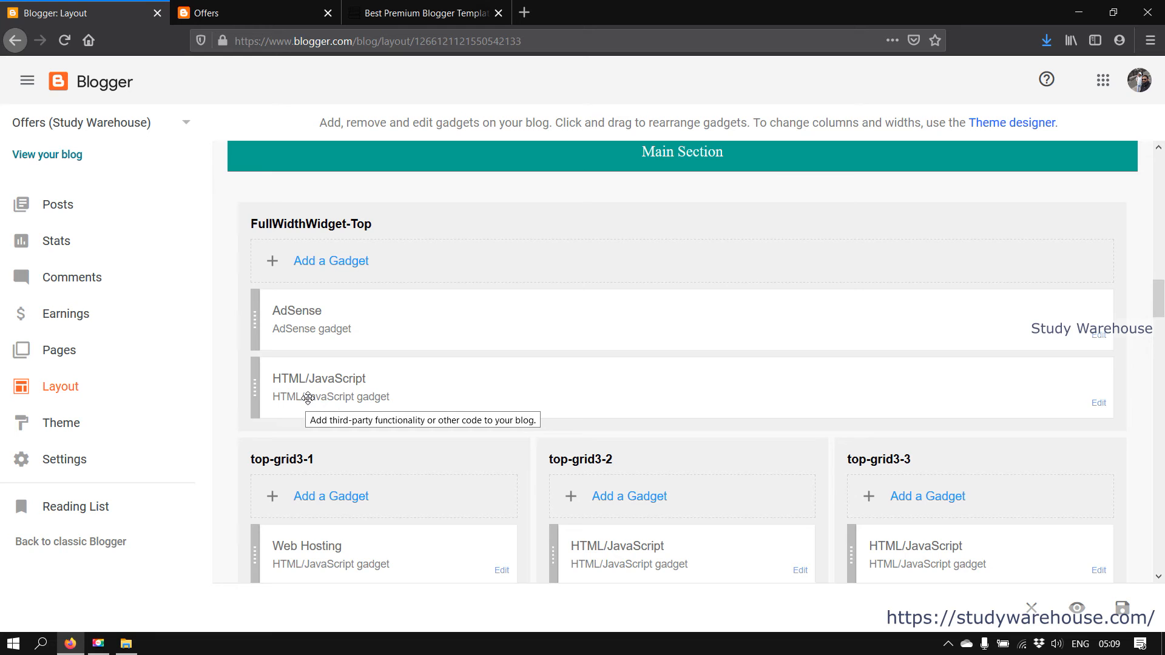
click(303, 11)
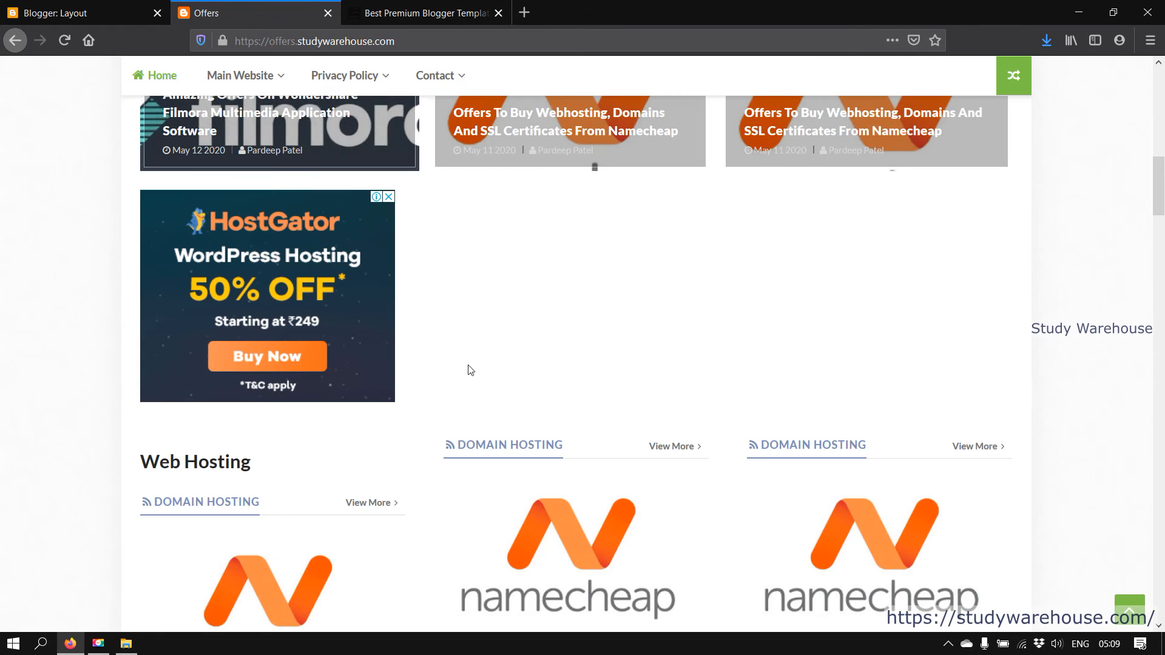
scroll(472, 371, down, 2)
scroll(472, 371, down, 2)
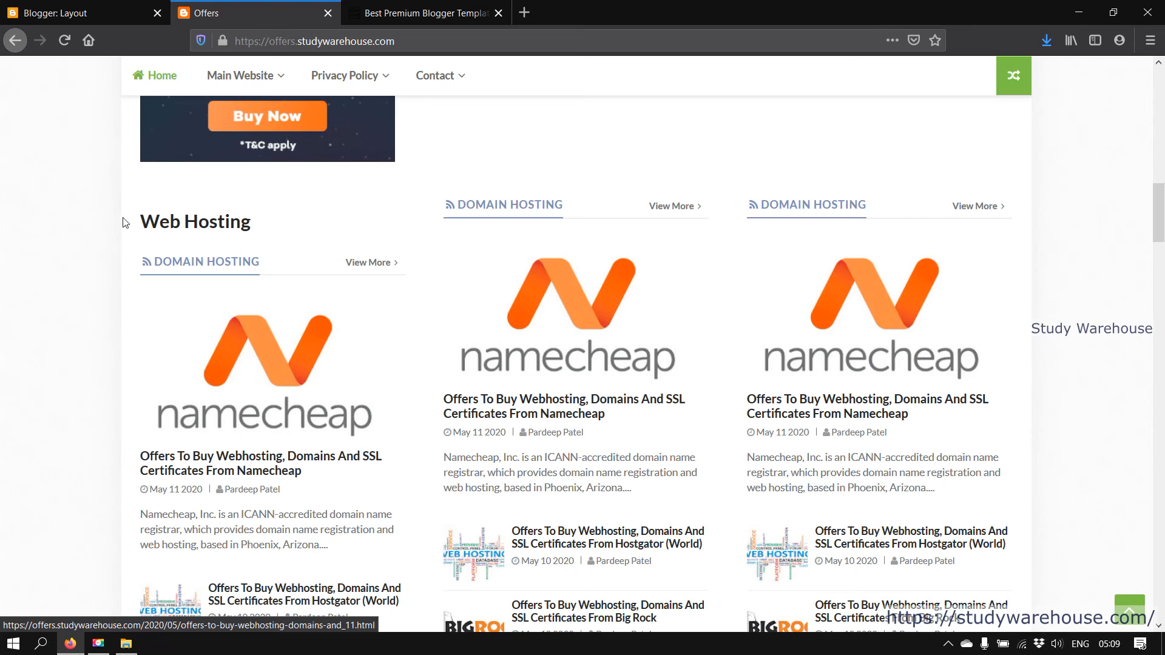
drag(263, 229, 144, 231)
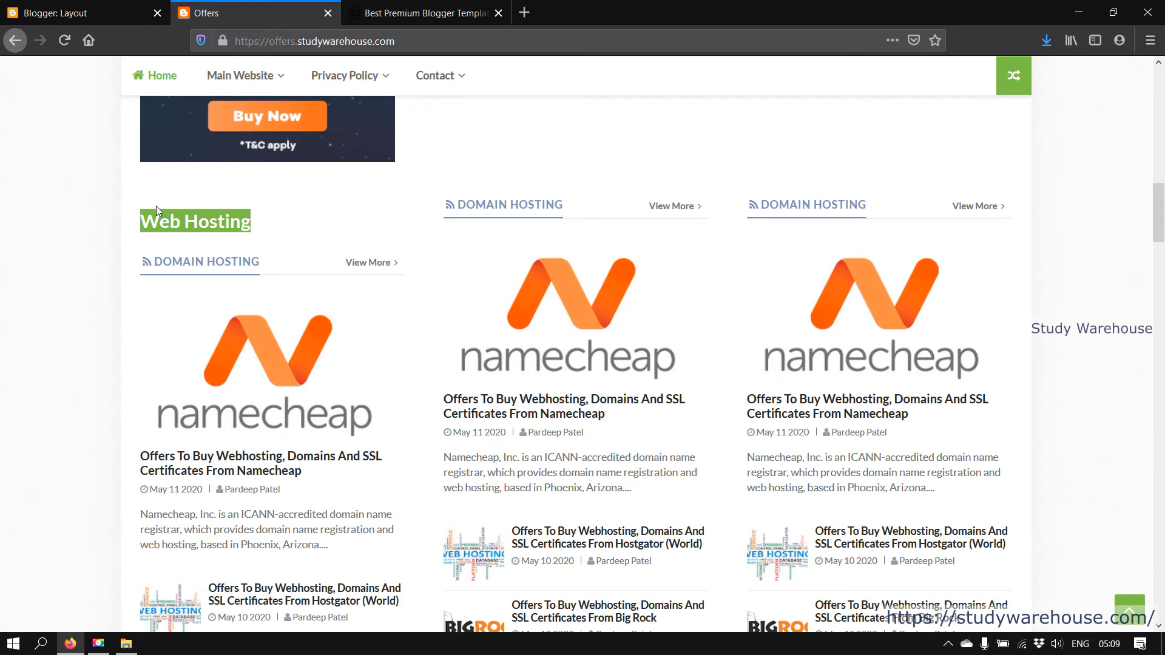
drag(152, 210, 574, 208)
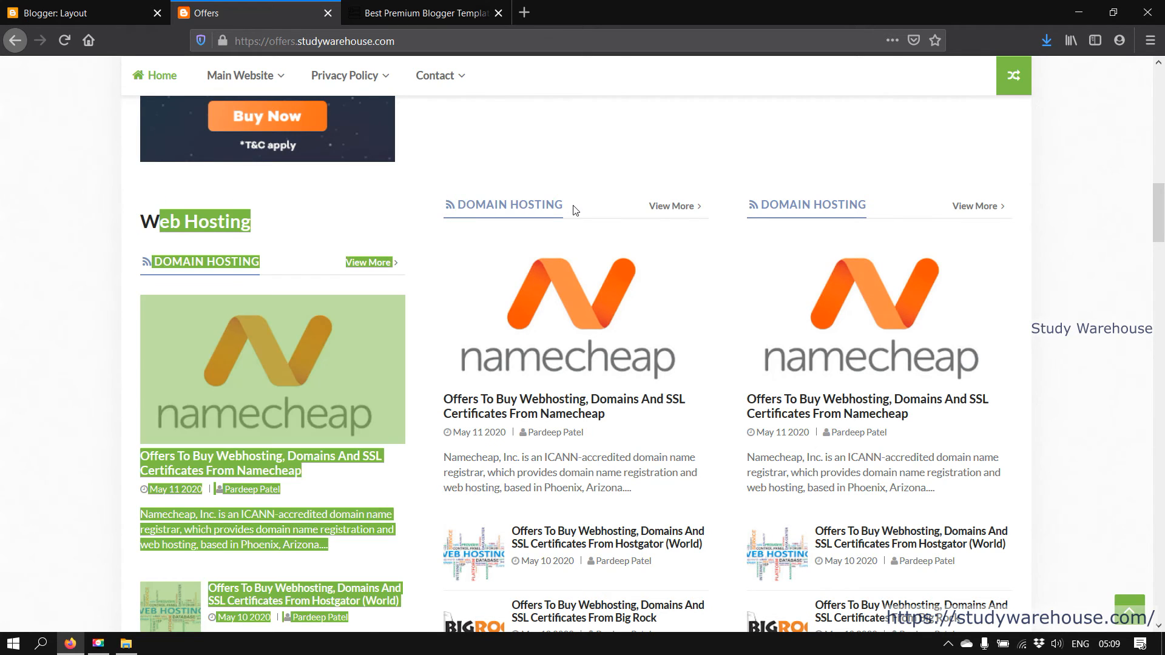
click(11, 338)
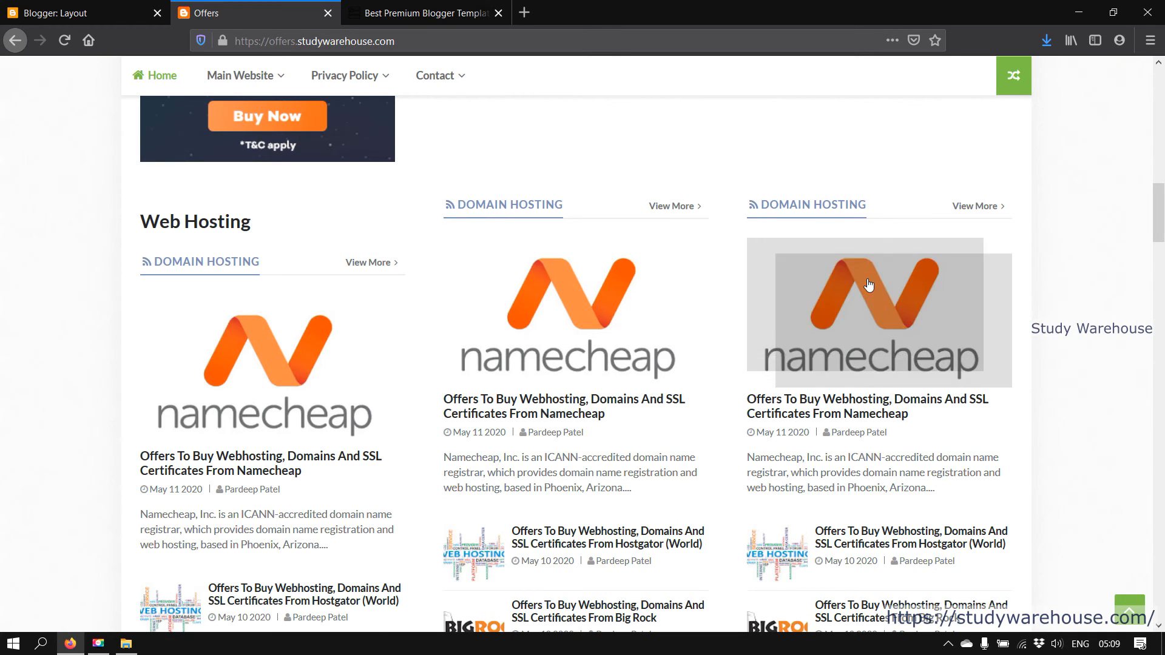
scroll(869, 284, down, 3)
scroll(870, 284, up, 2)
scroll(870, 284, up, 2)
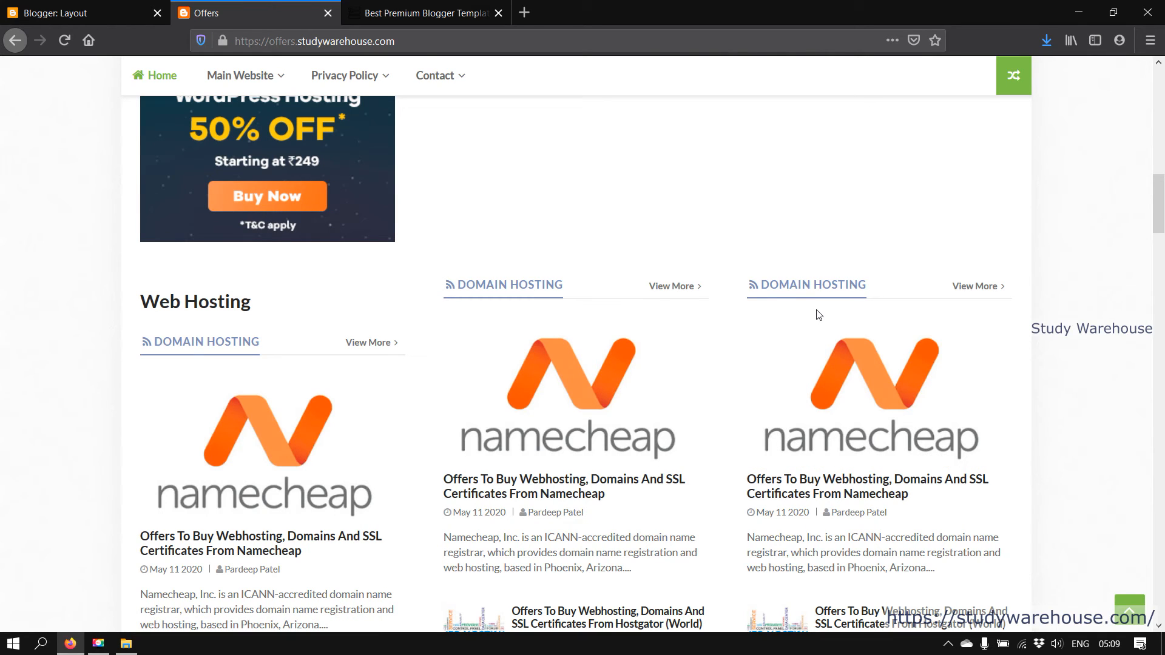
click(85, 12)
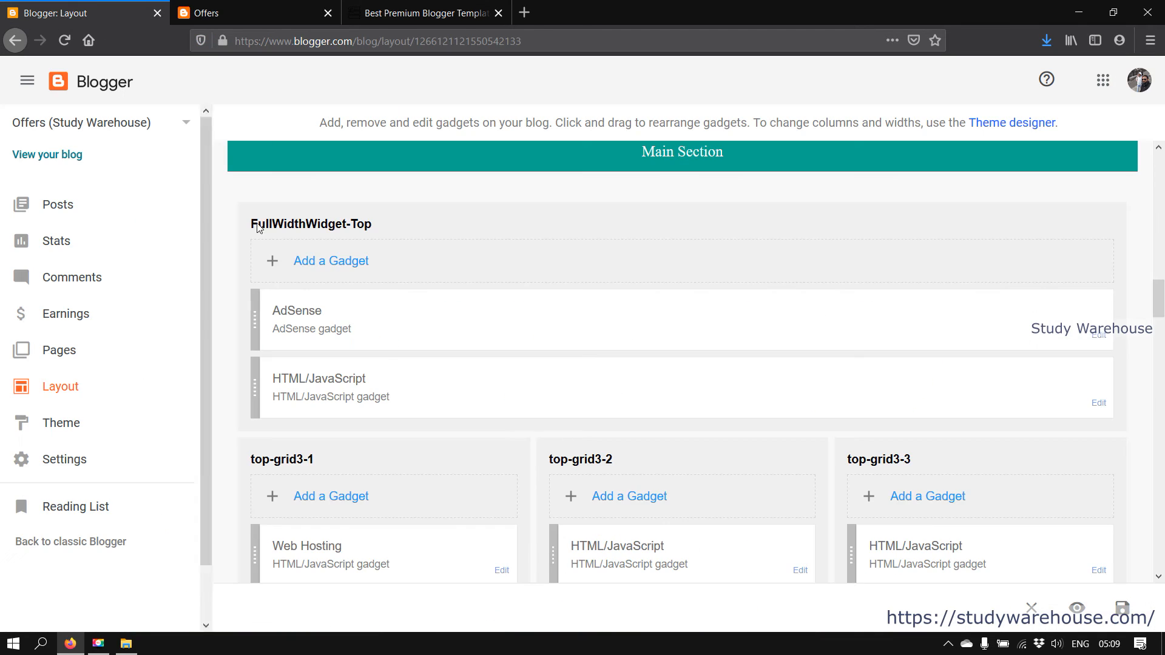
scroll(361, 346, down, 4)
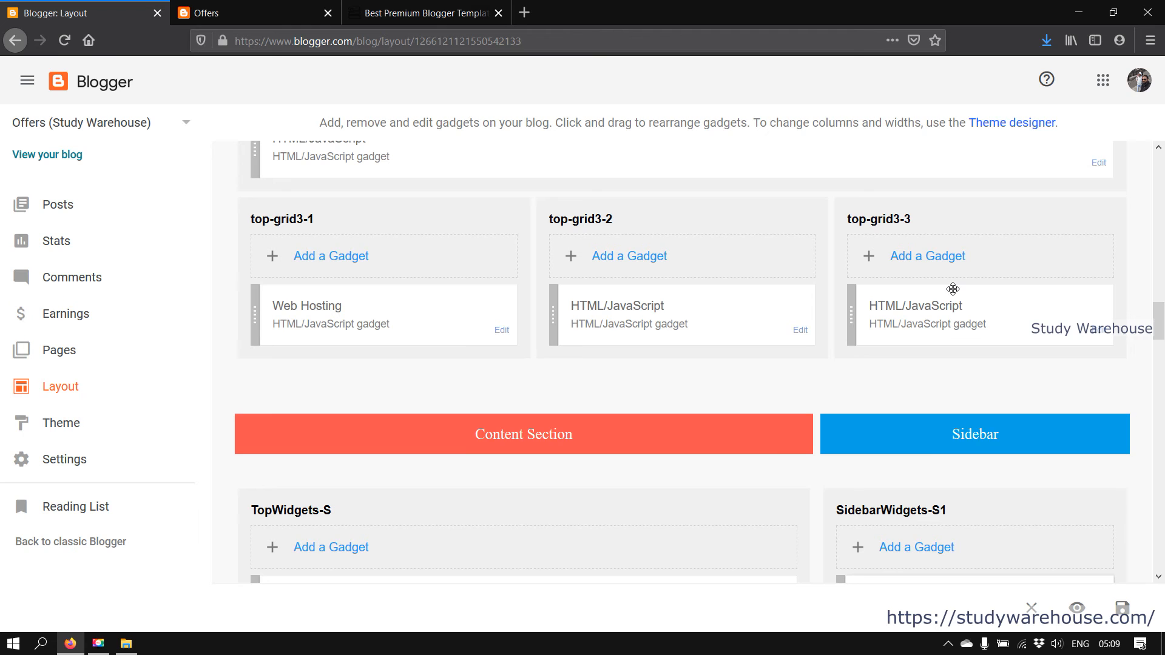
scroll(953, 298, down, 4)
click(246, 13)
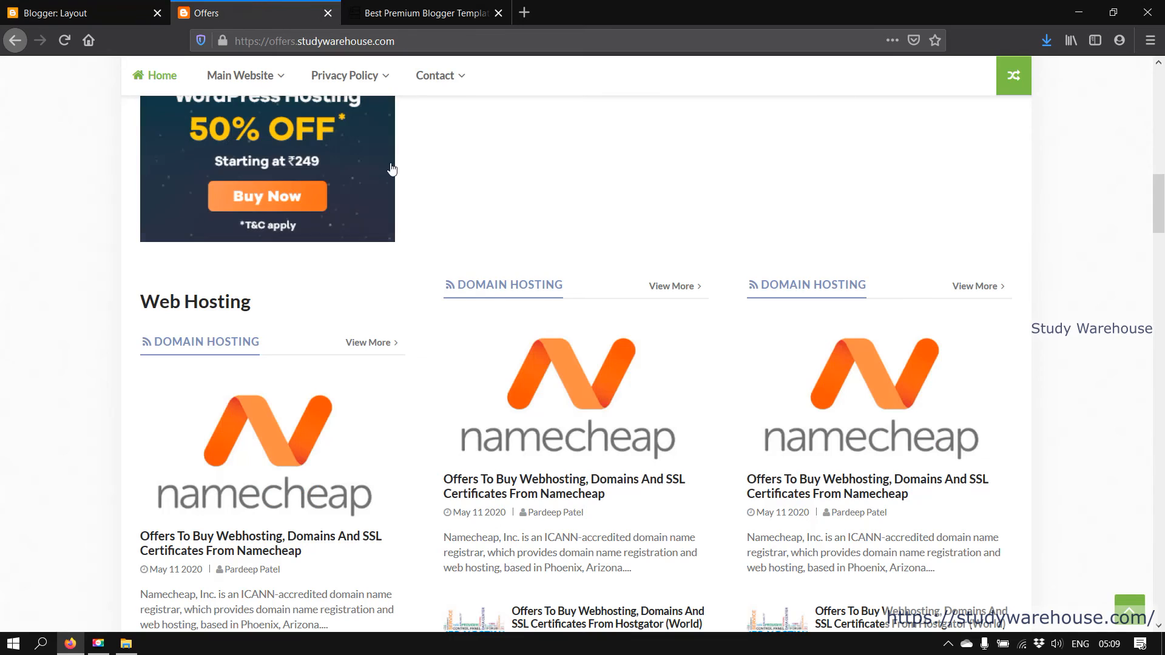
scroll(555, 354, down, 10)
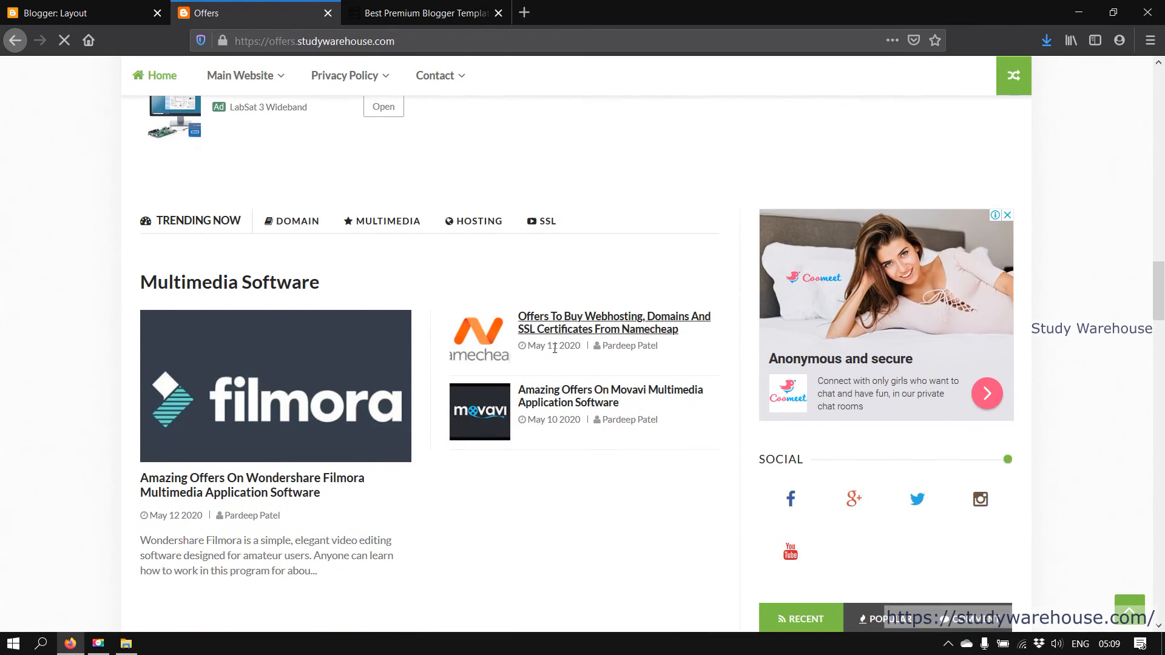
click(45, 6)
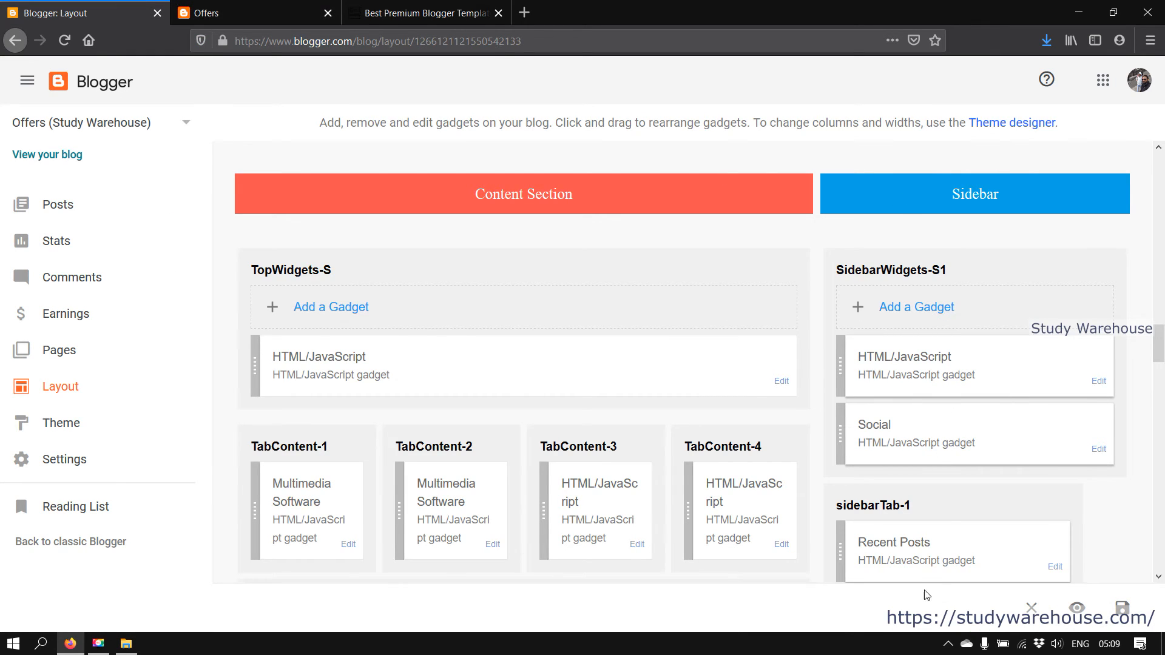
Check the live homepage's Trending Now block against the layout editor
click(277, 6)
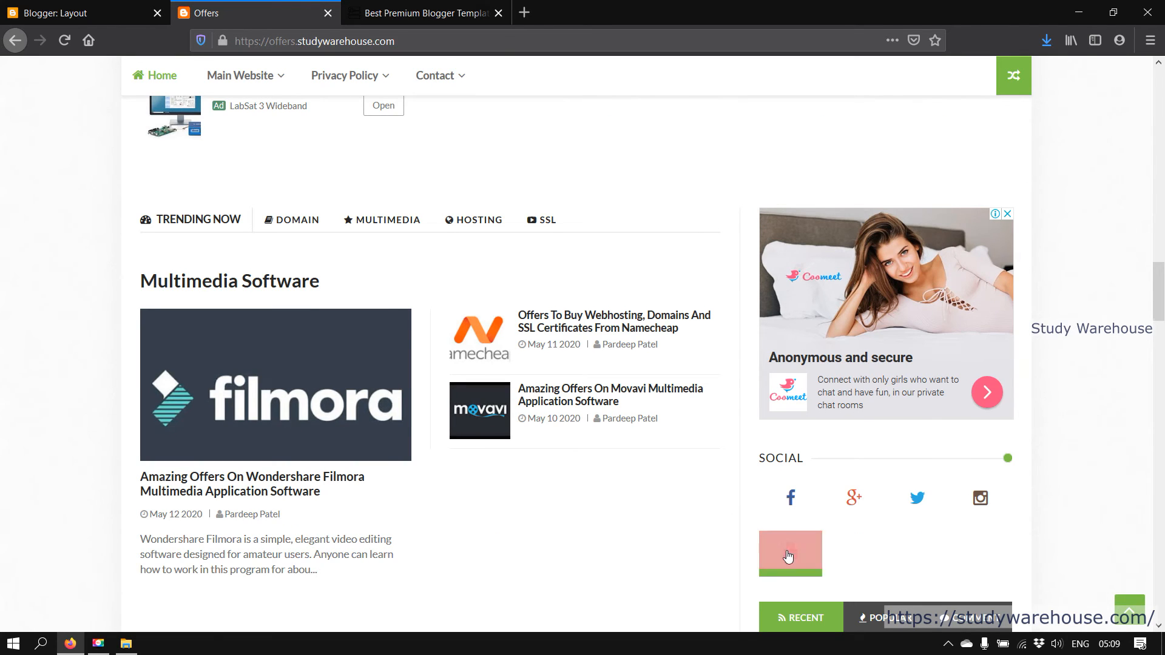
scroll(919, 355, down, 4)
scroll(919, 355, up, 3)
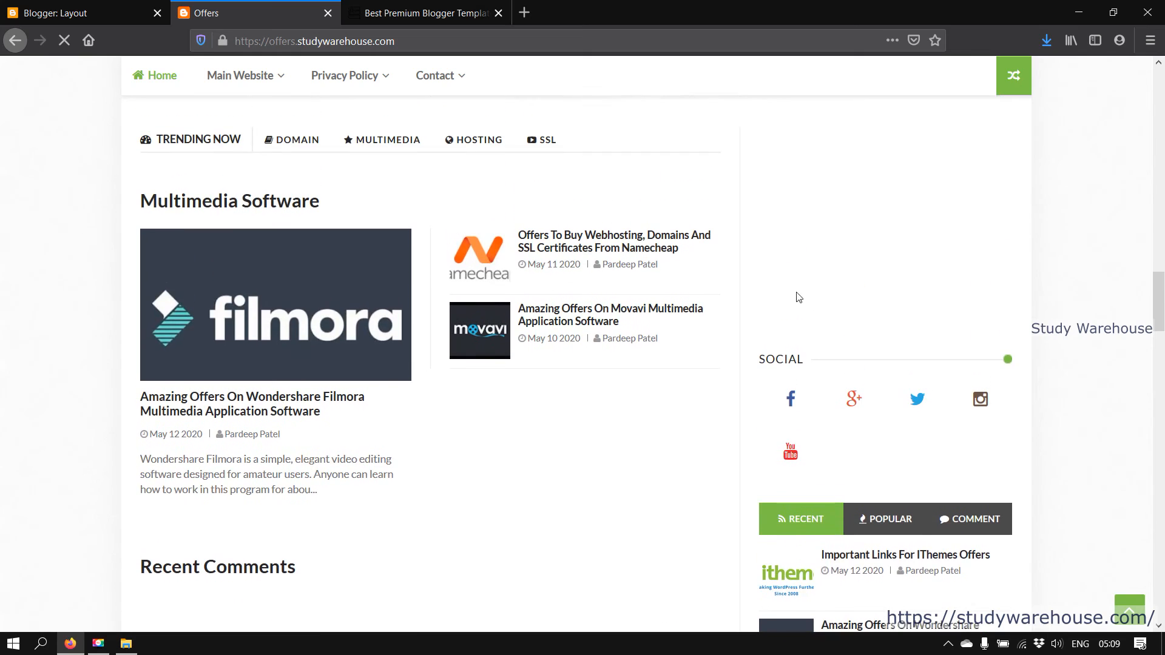
key(ctrl+shift+Tab)
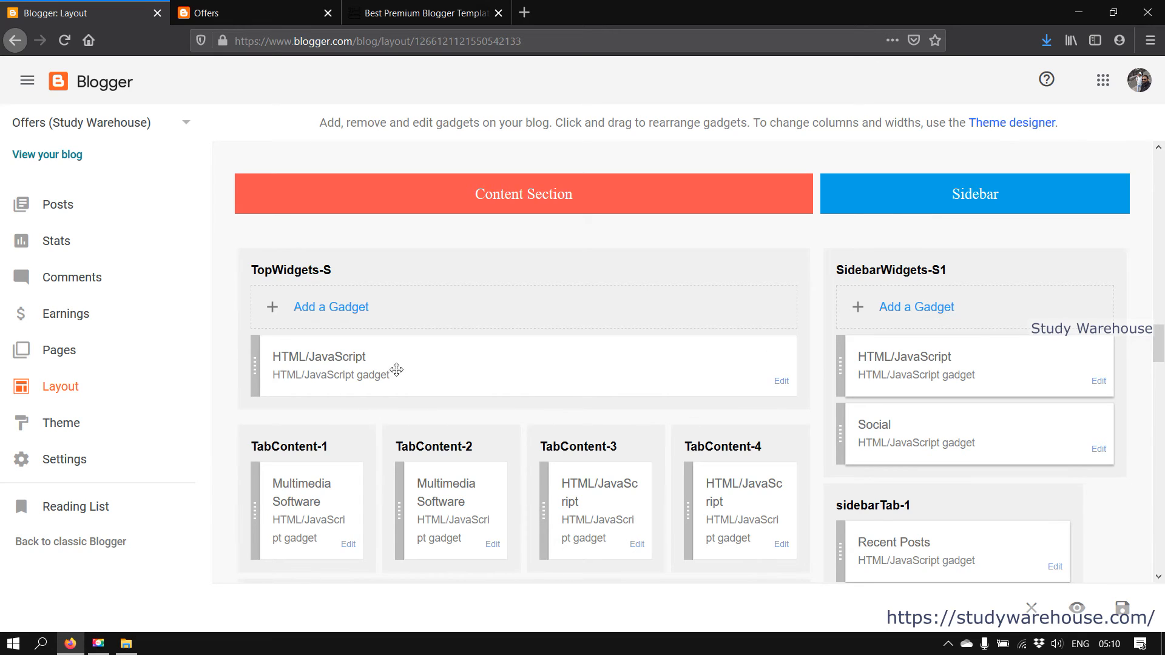
Compare the live Multimedia Software area with its matching layout gadgets
click(255, 13)
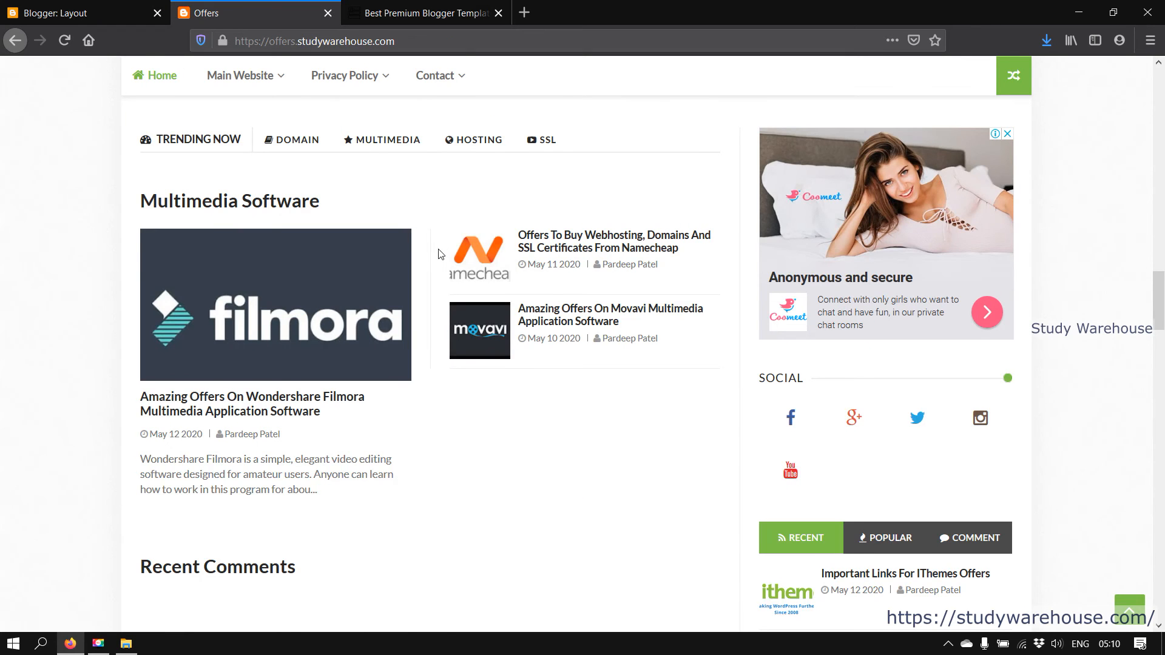
scroll(477, 358, up, 5)
scroll(476, 358, down, 4)
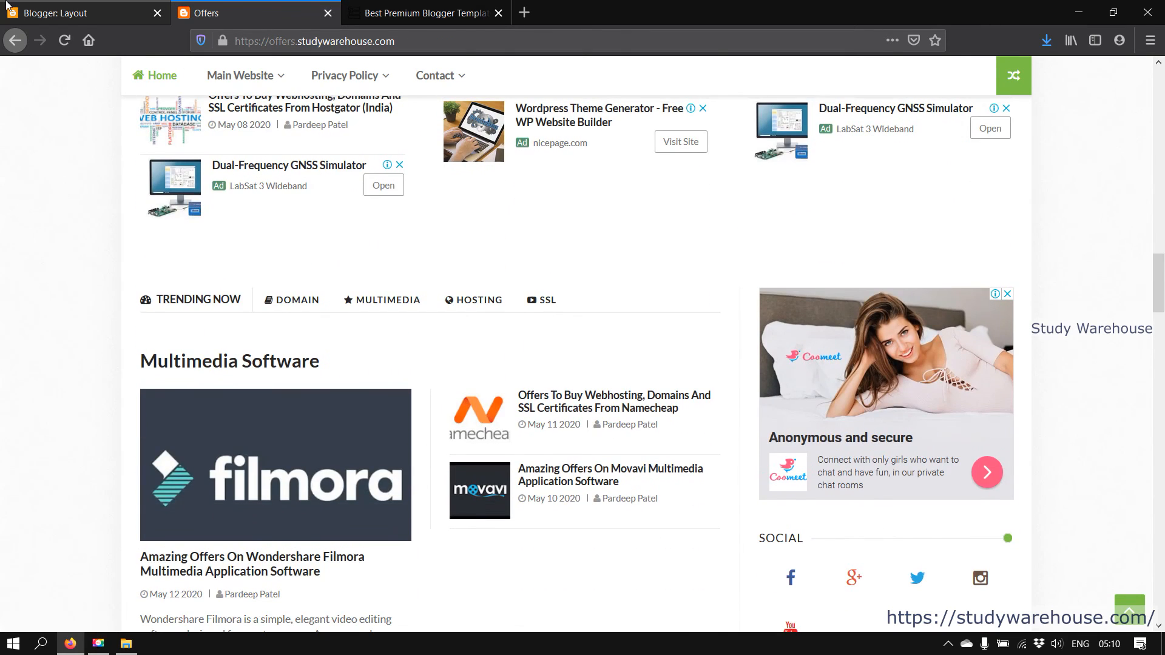
click(8, 6)
click(254, 13)
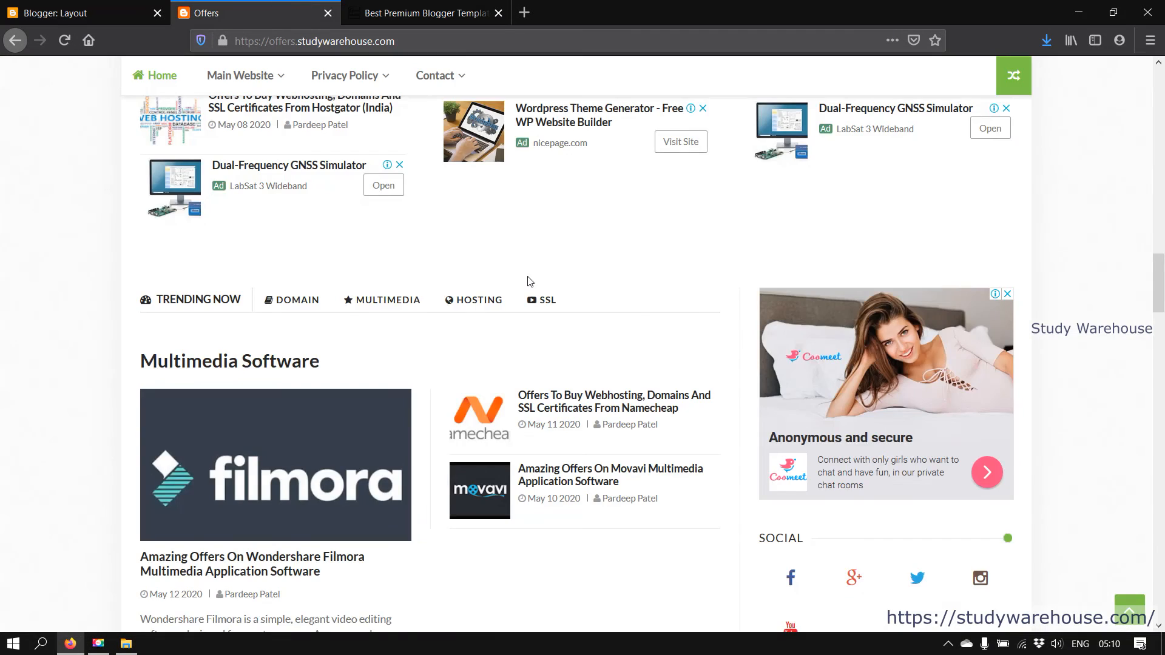
scroll(530, 281, up, 5)
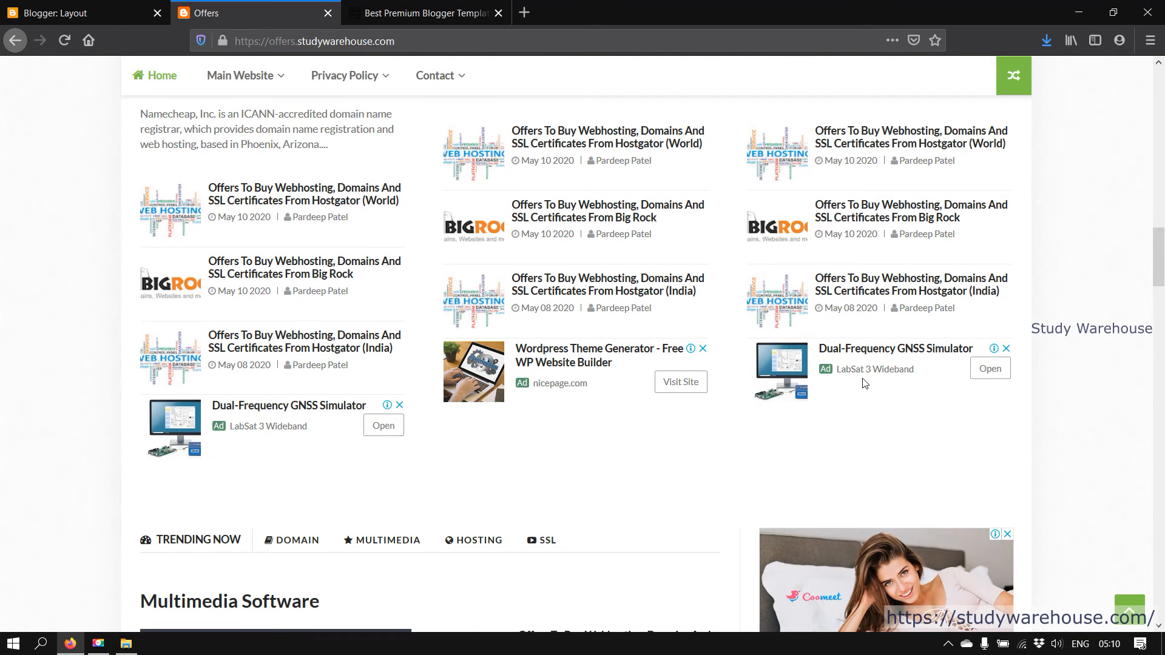
click(7, 6)
Match TabContent-3, TabContent-4 and the sidebarTab Recent/Popular Posts gadgets to the live homepage
scroll(508, 259, up, 4)
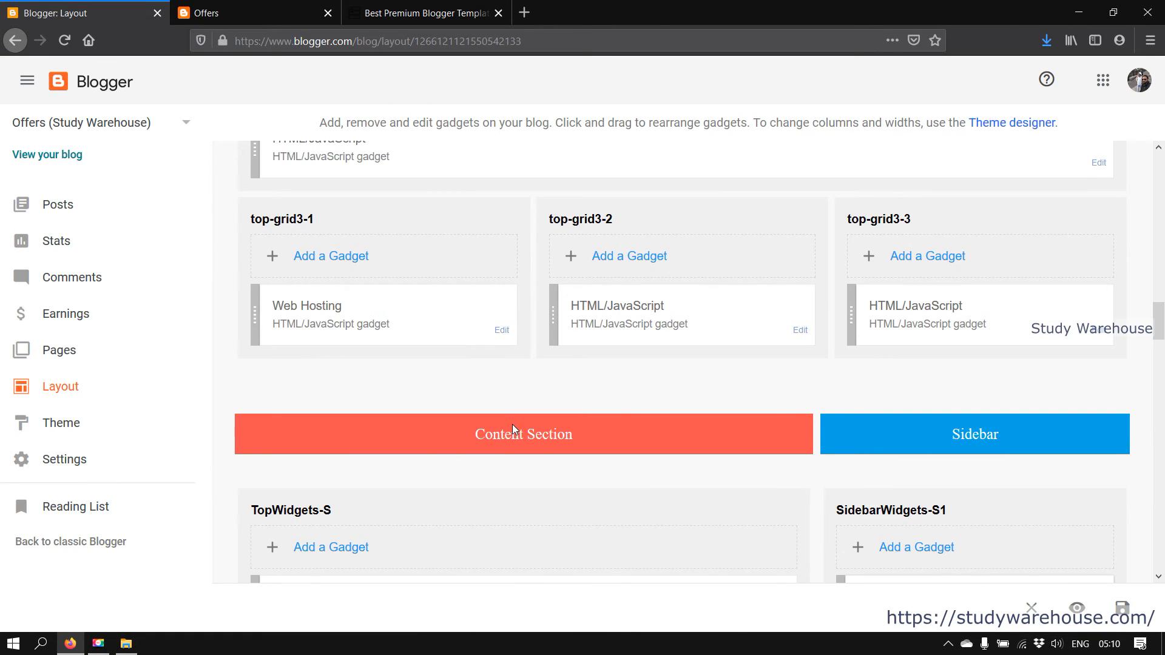
scroll(513, 352, up, 2)
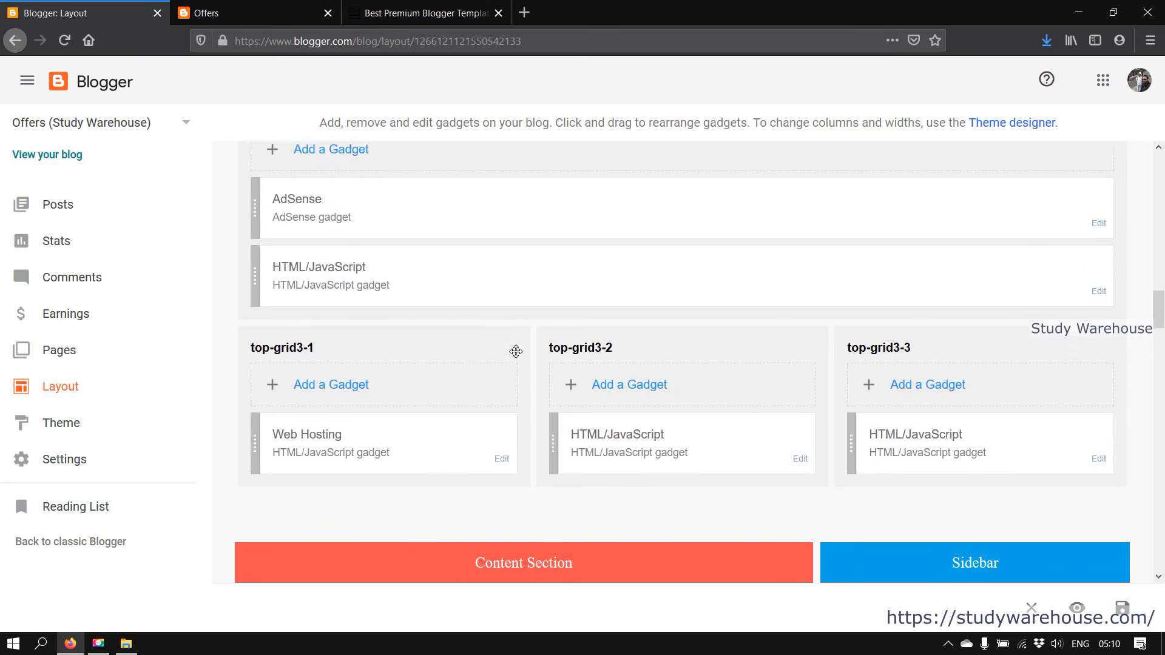
scroll(517, 352, down, 3)
scroll(482, 386, down, 3)
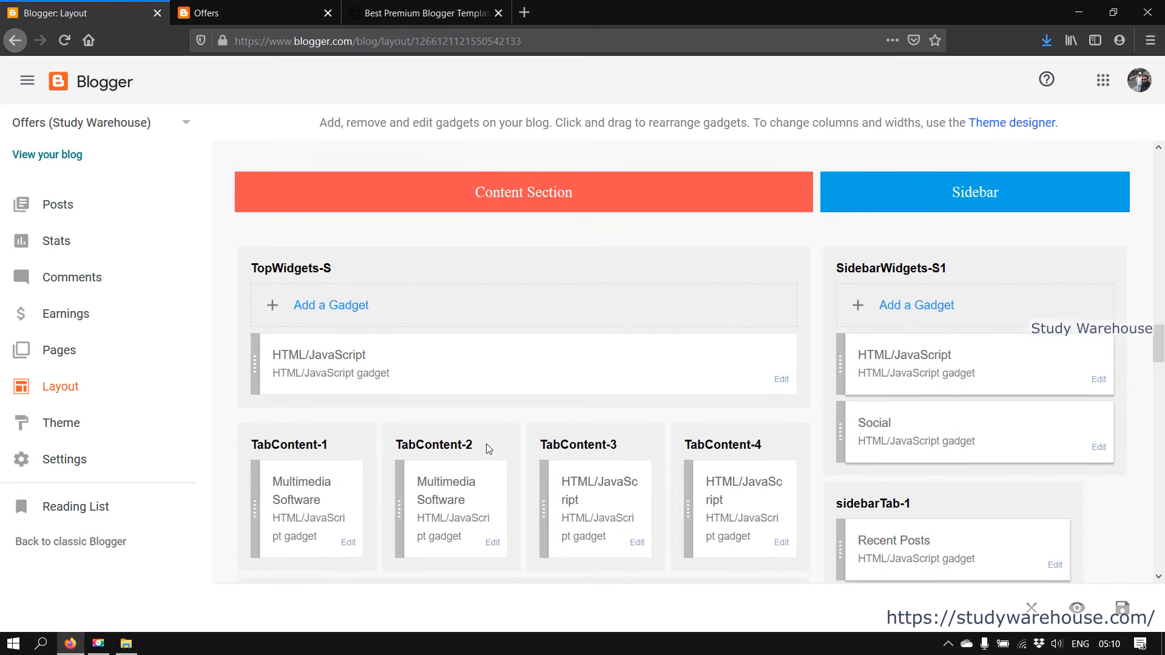
scroll(489, 449, down, 2)
key(ctrl+Tab)
scroll(467, 516, up, 5)
scroll(467, 516, down, 8)
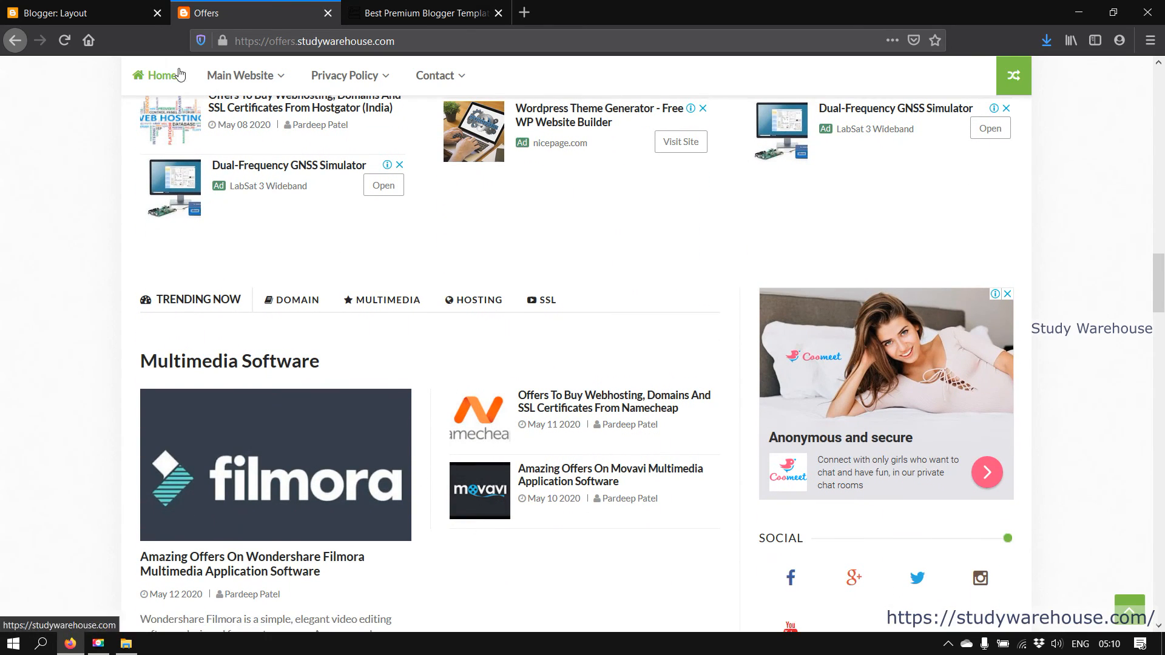
scroll(434, 358, down, 4)
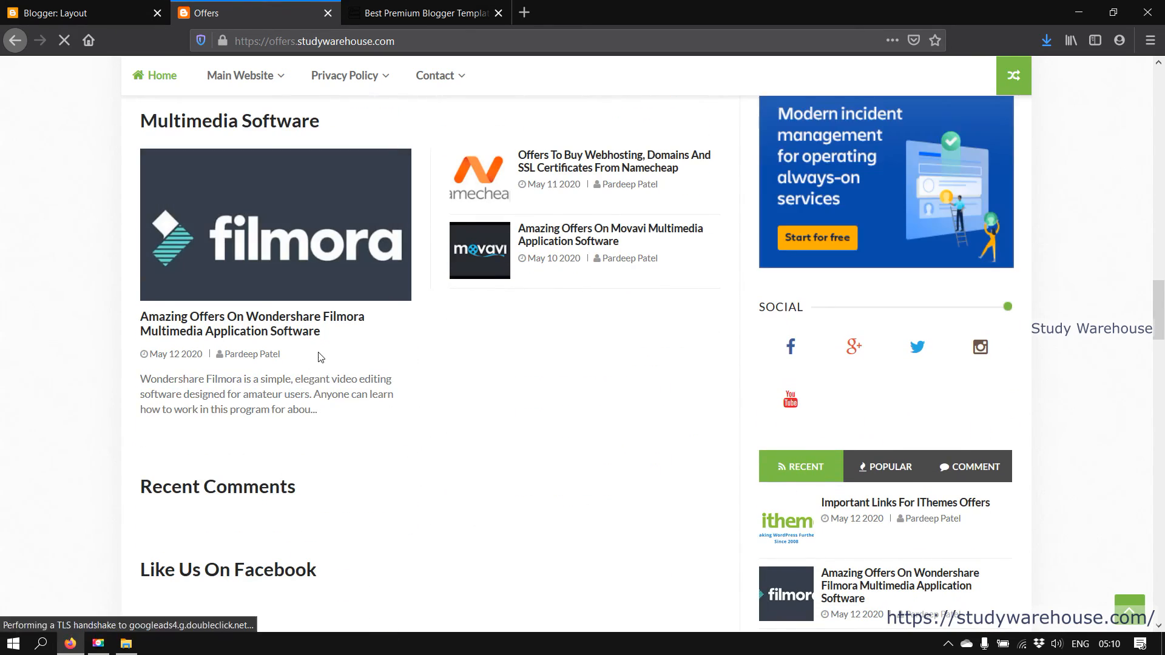
scroll(321, 358, up, 3)
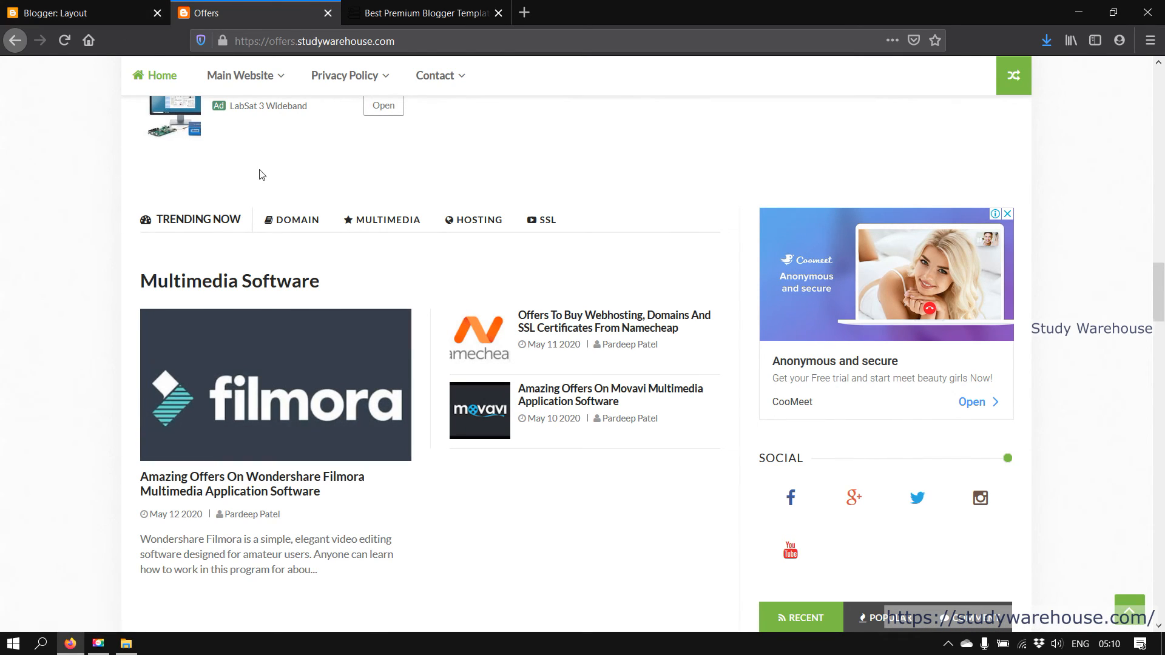
key(ctrl+shift+Tab)
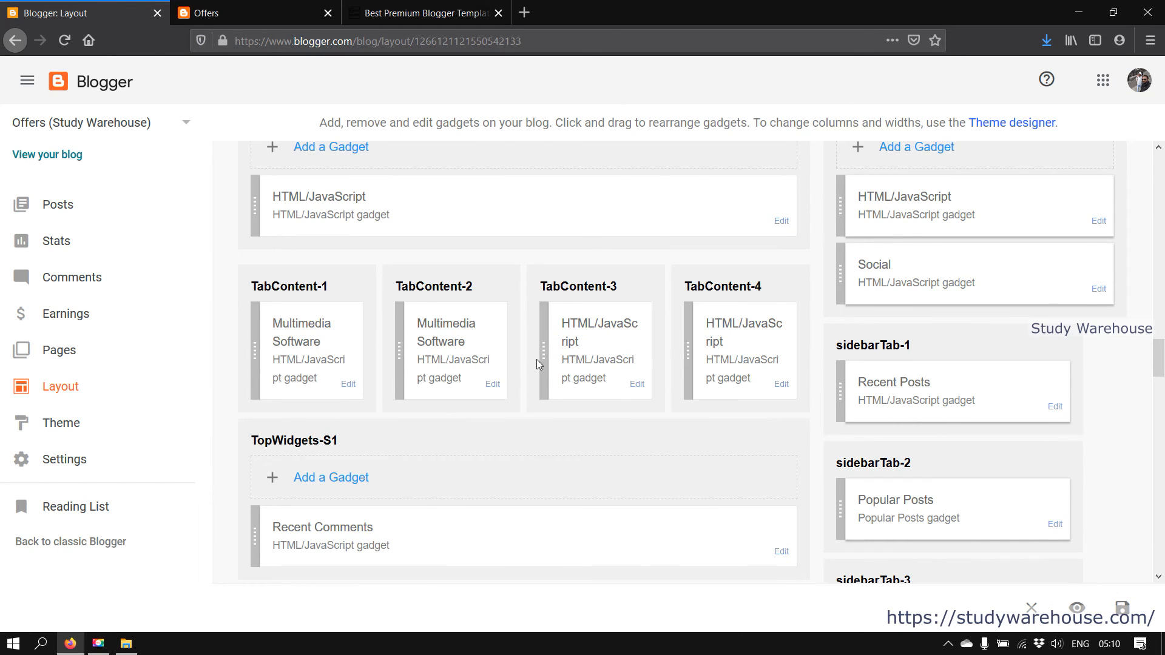
scroll(604, 364, up, 2)
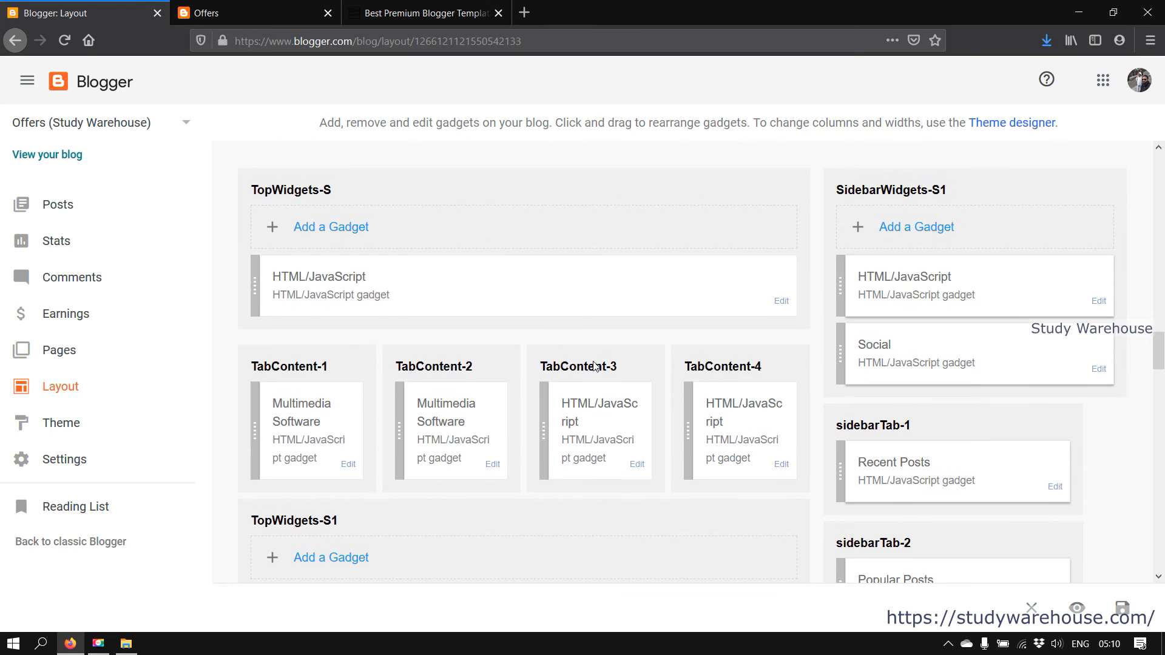
click(219, 10)
click(53, 11)
scroll(382, 316, down, 4)
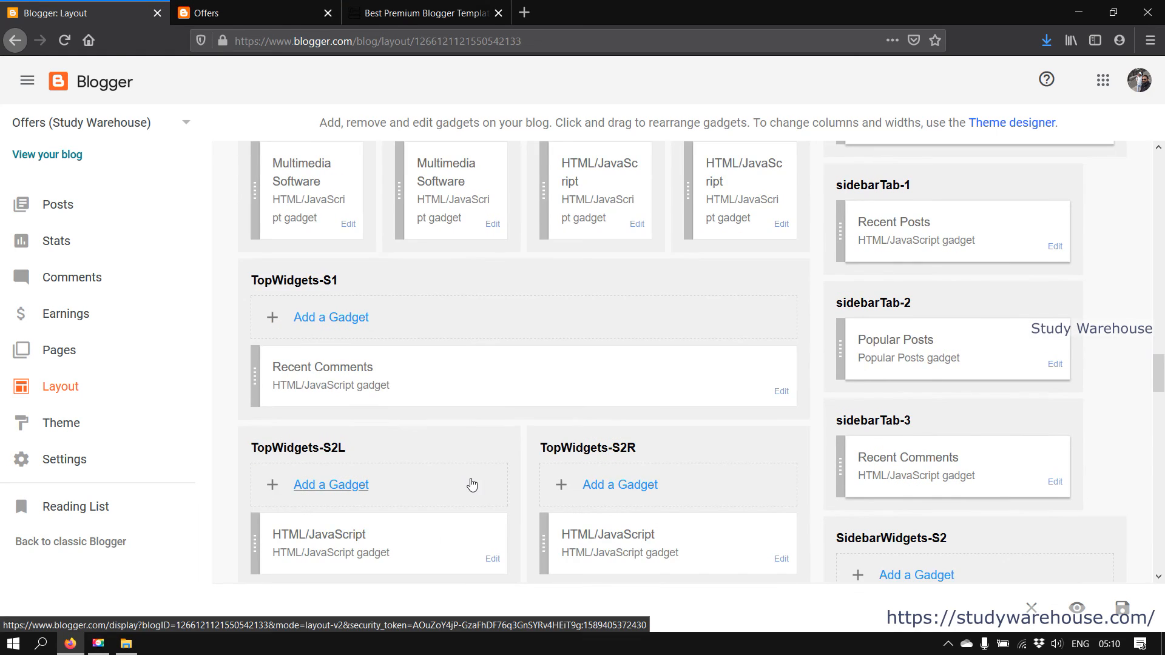
scroll(470, 480, down, 2)
click(206, 12)
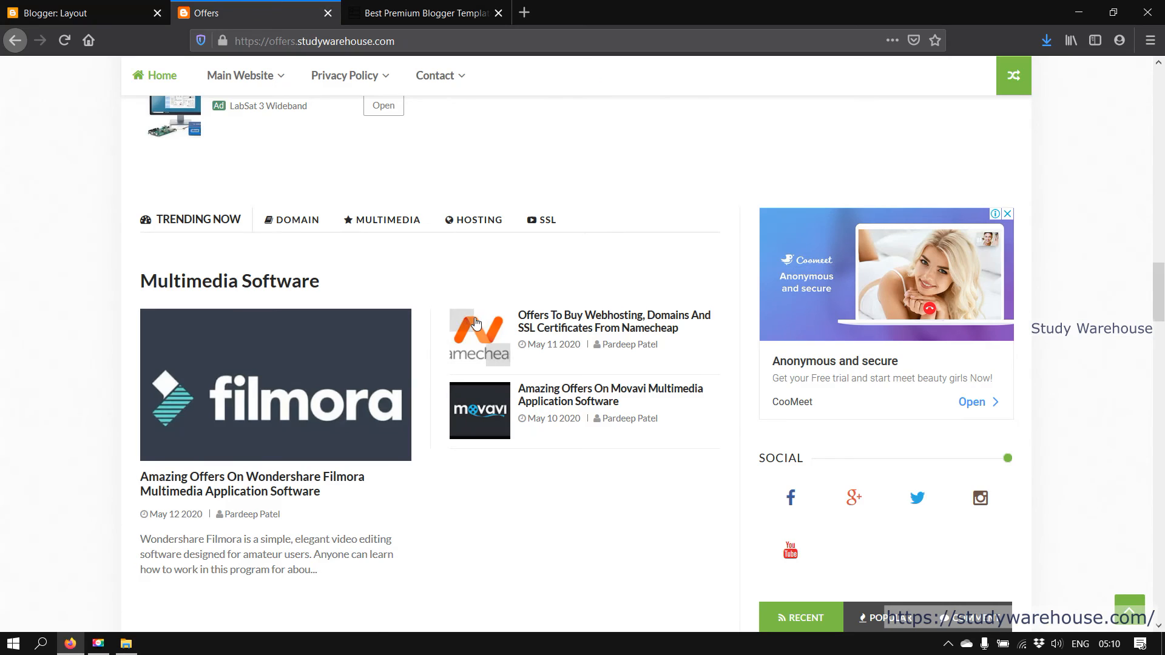
scroll(477, 325, down, 6)
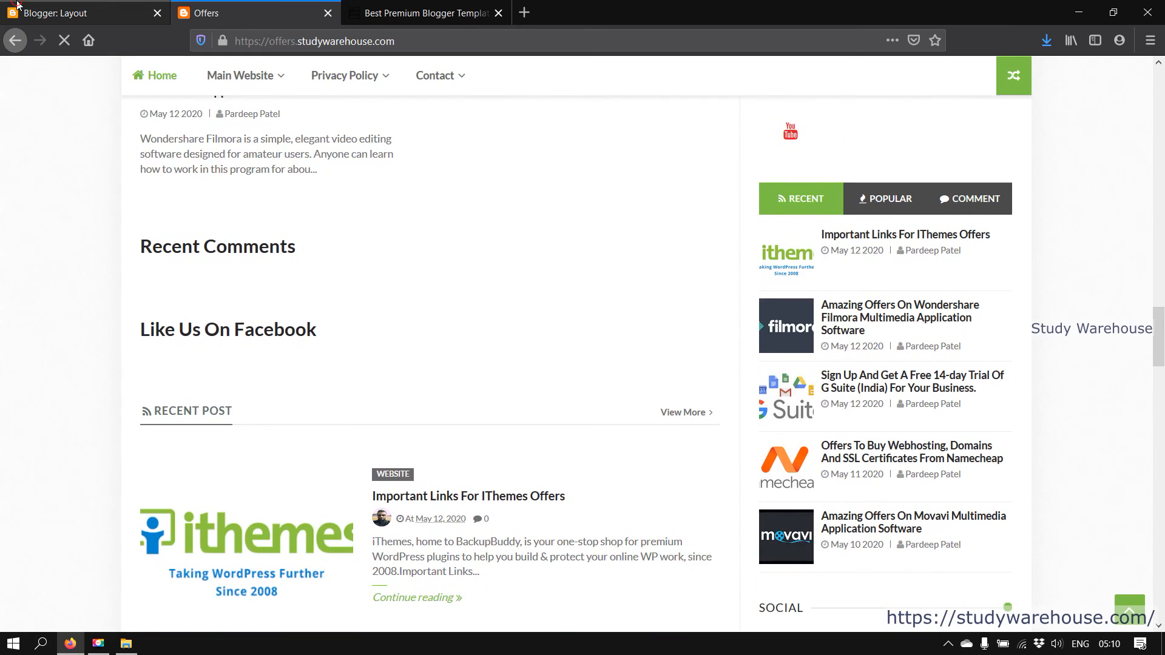
click(18, 7)
click(206, 12)
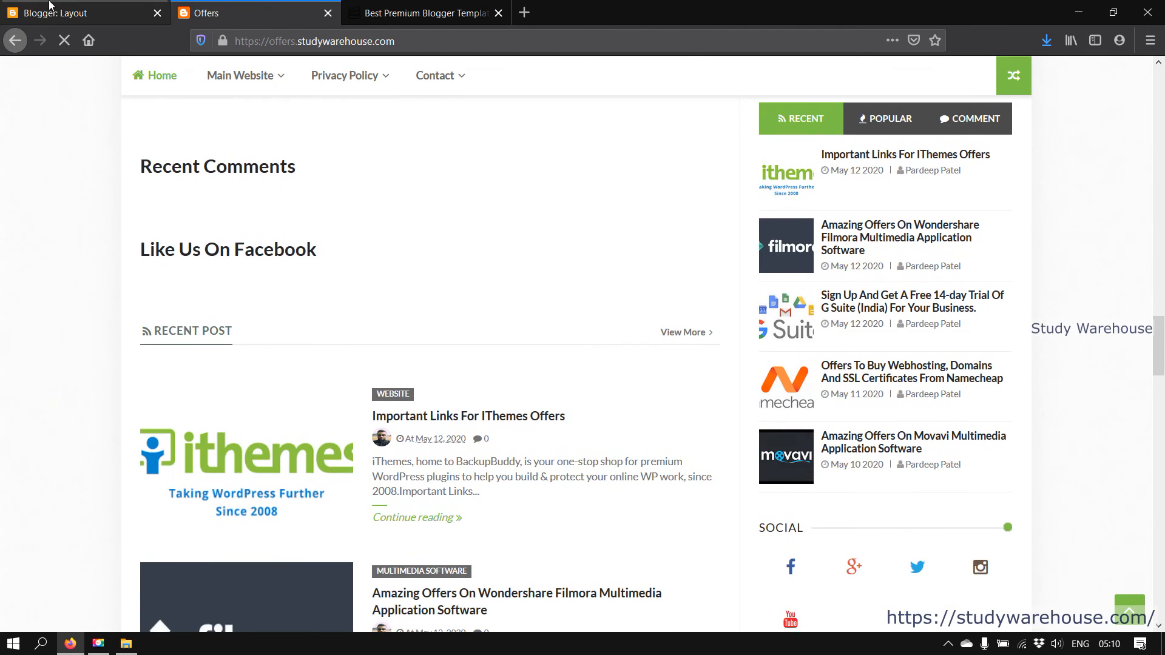
click(51, 6)
scroll(453, 437, down, 4)
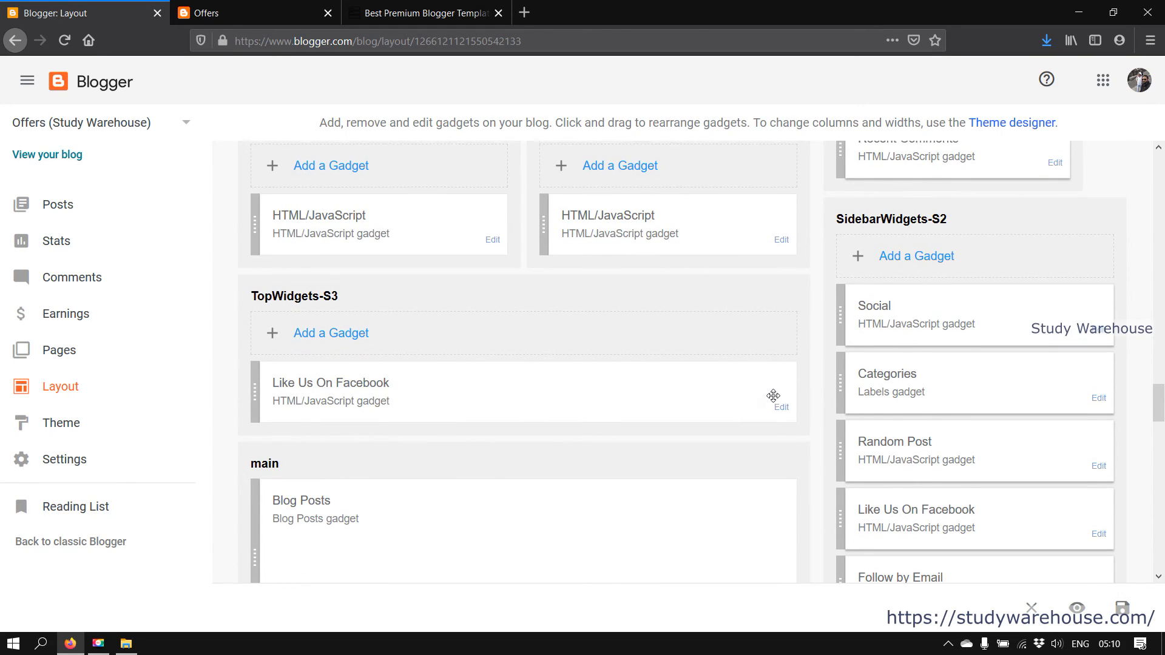
scroll(773, 399, up, 3)
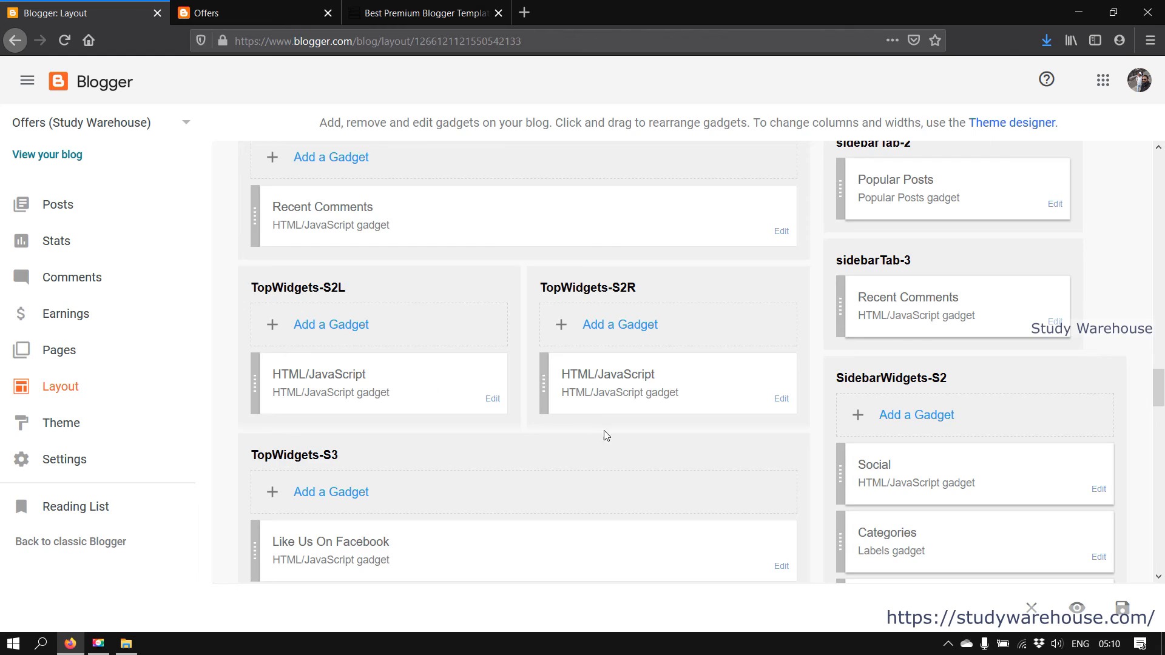
scroll(603, 431, down, 5)
click(274, 13)
scroll(364, 377, down, 4)
scroll(491, 348, up, 3)
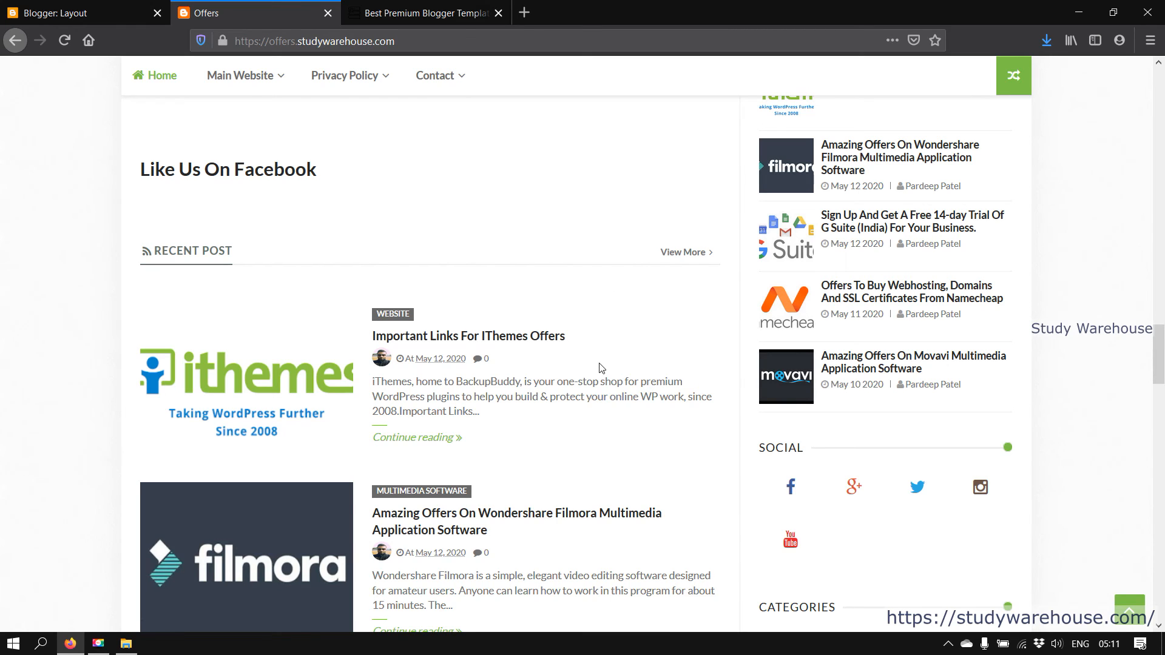
scroll(601, 367, up, 4)
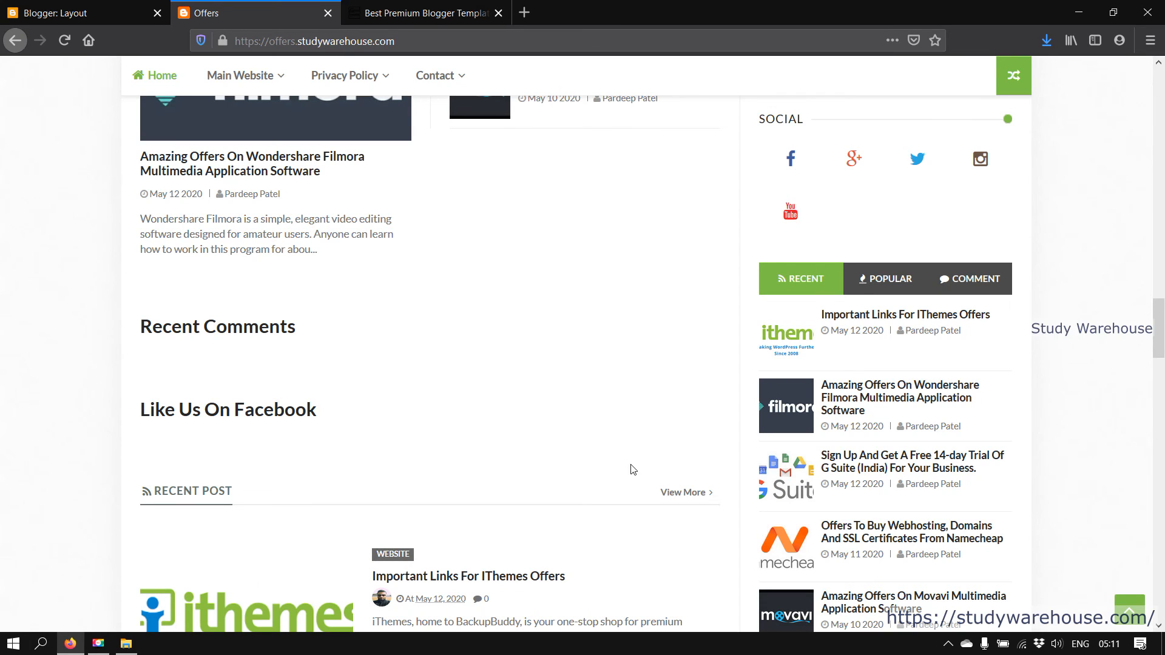
scroll(479, 423, down, 4)
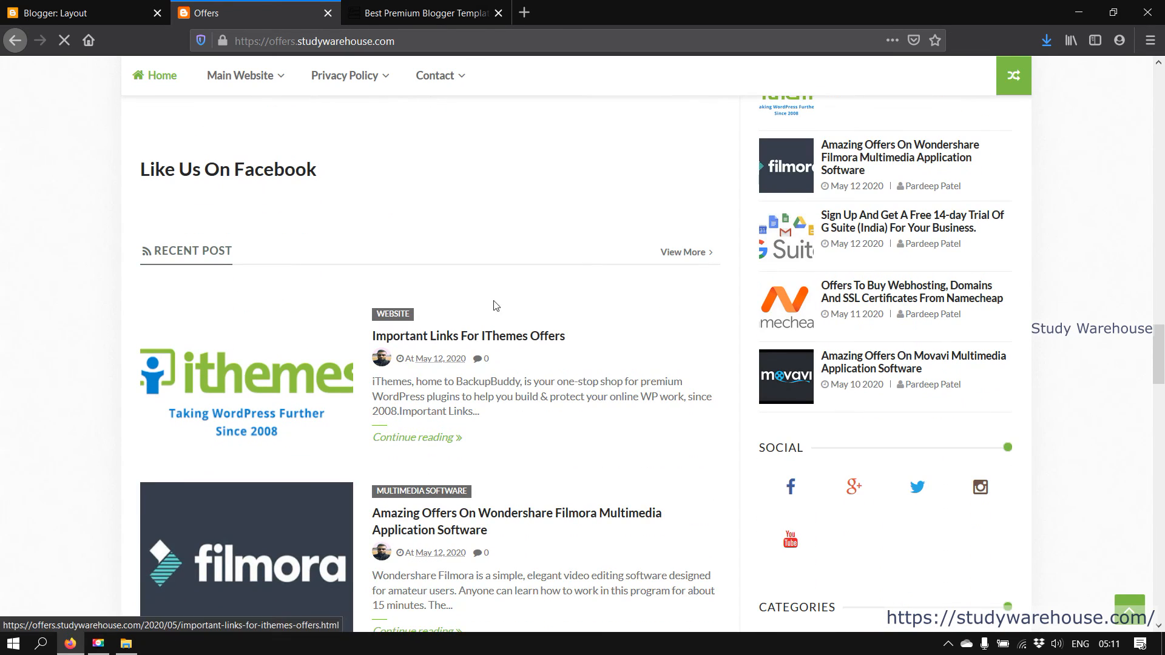
scroll(424, 590, down, 12)
scroll(424, 590, up, 18)
scroll(457, 484, up, 12)
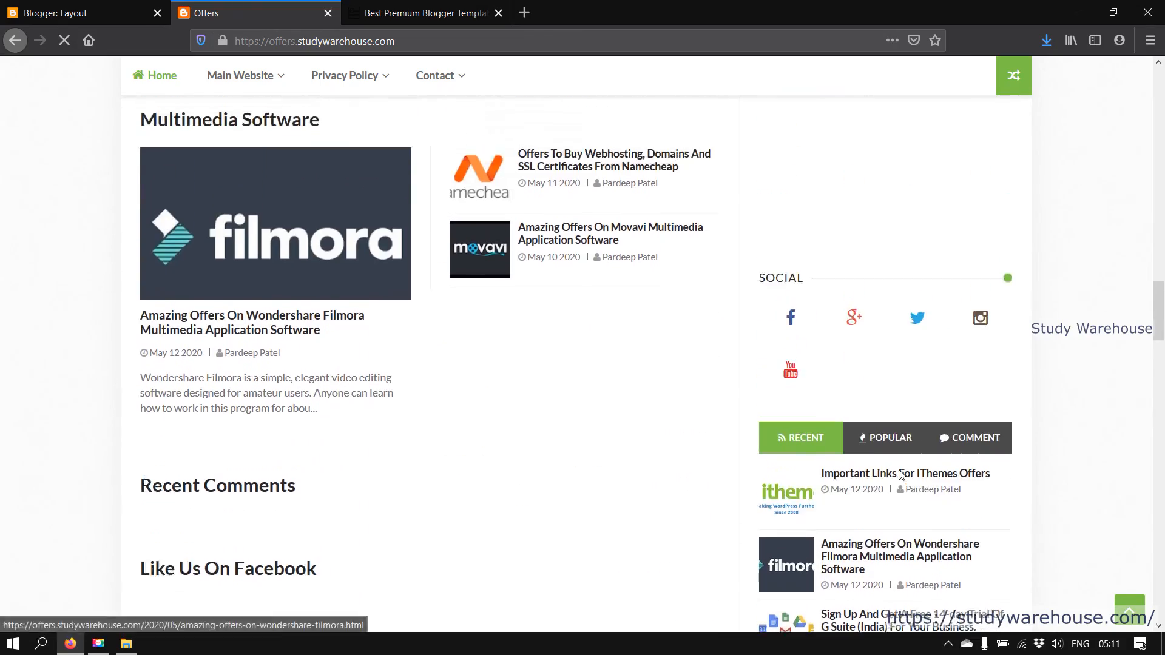
scroll(676, 281, up, 10)
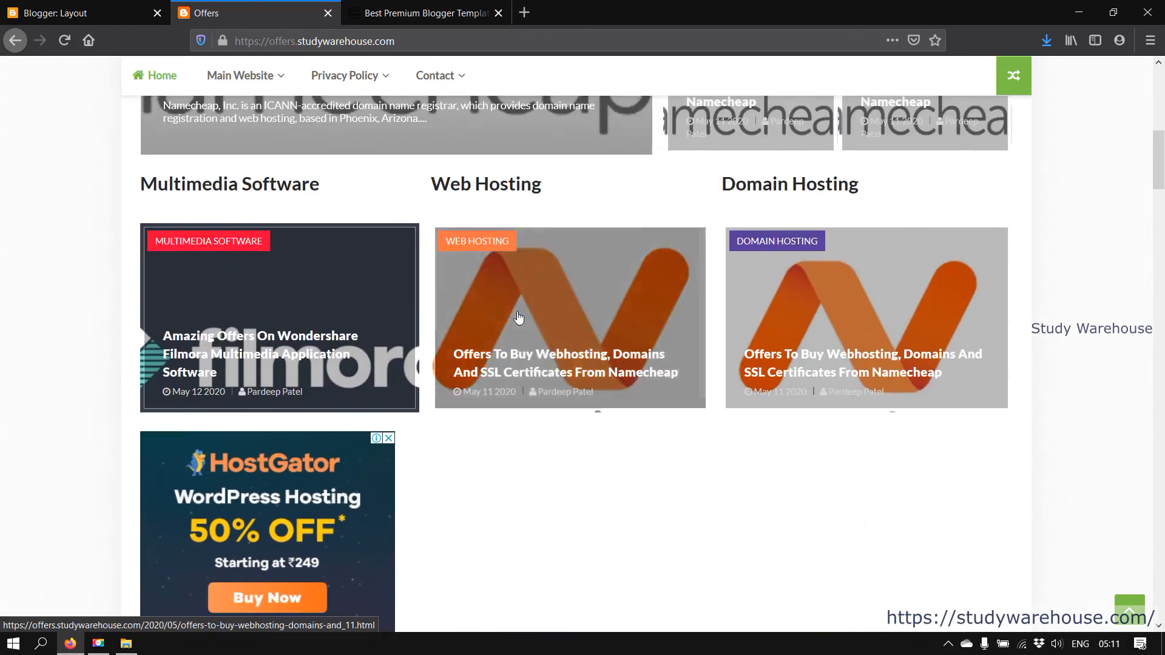
scroll(851, 322, down, 10)
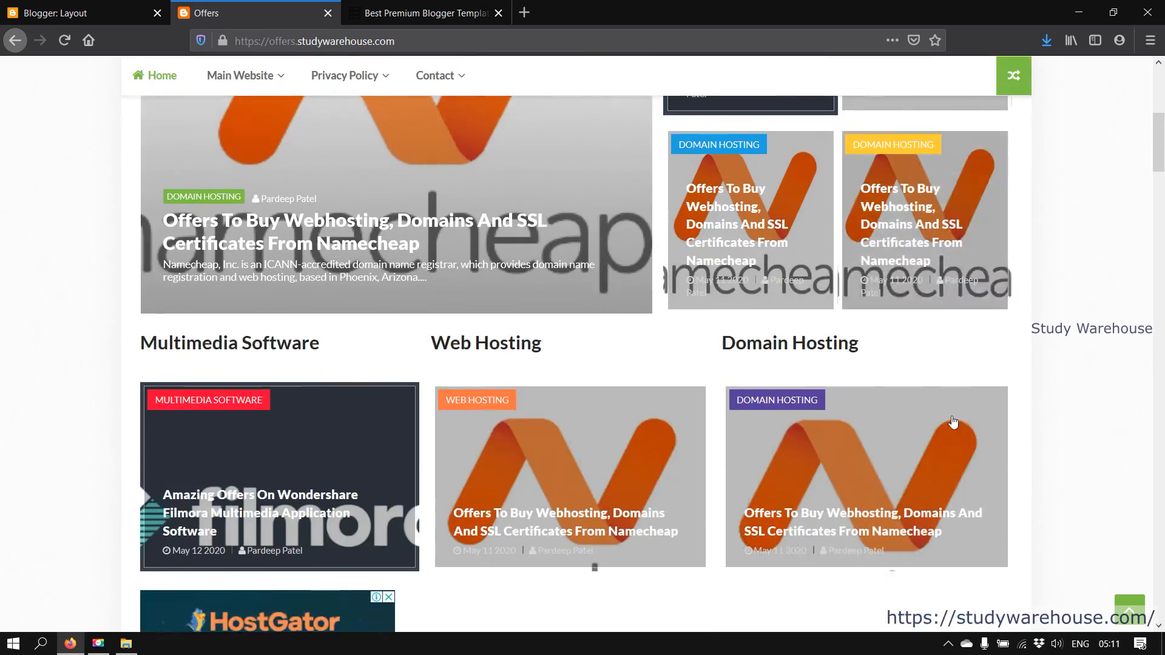
scroll(955, 432, down, 15)
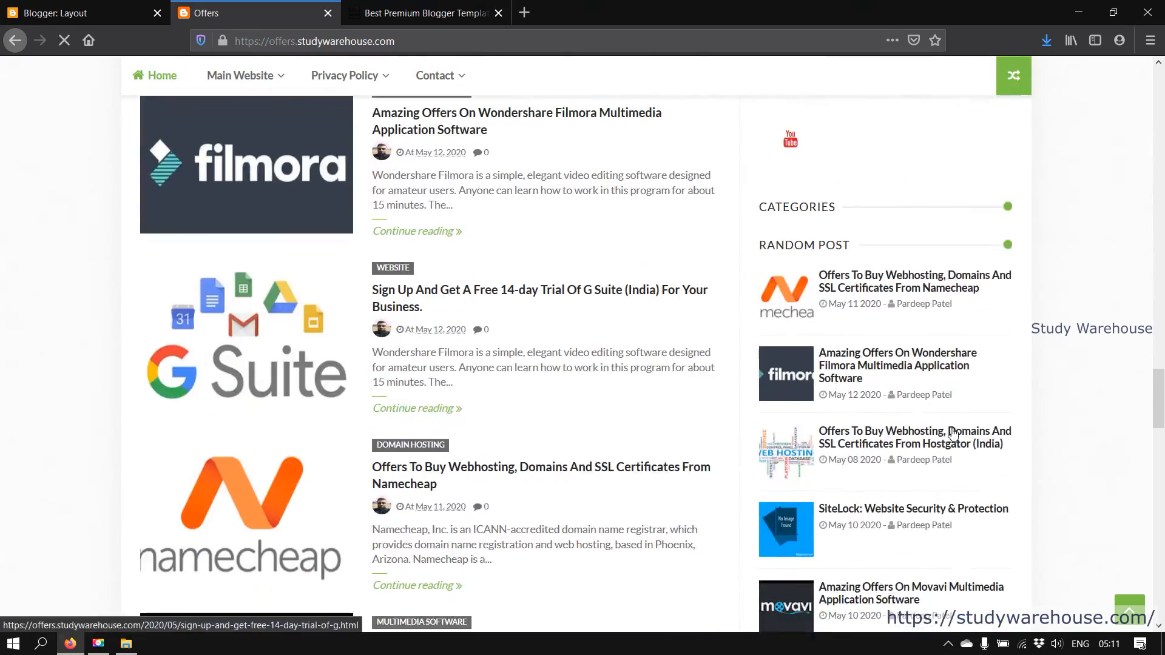
scroll(955, 433, down, 3)
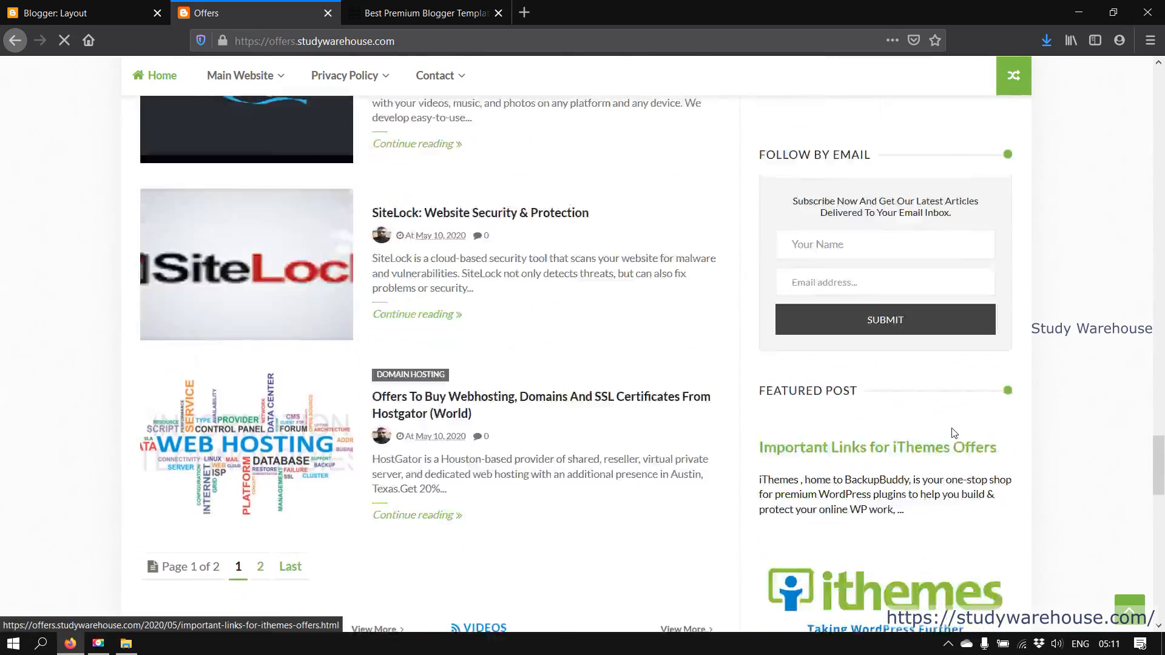
scroll(953, 433, up, 7)
scroll(953, 434, up, 10)
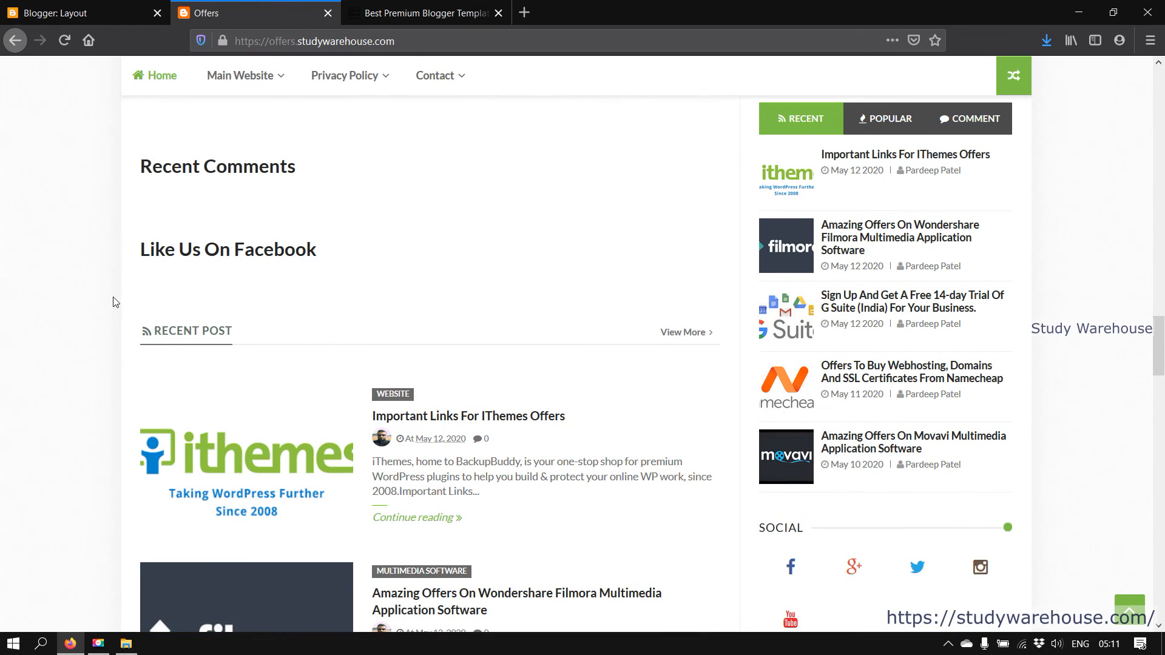
drag(654, 307, 684, 448)
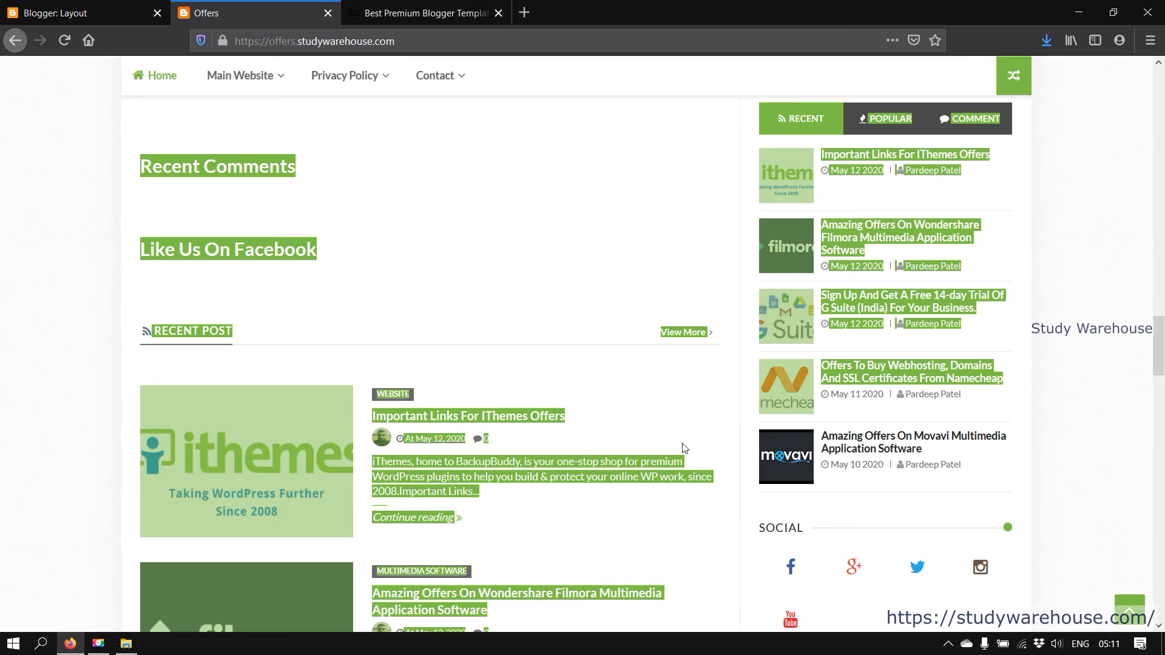
click(5, 383)
scroll(603, 156, up, 3)
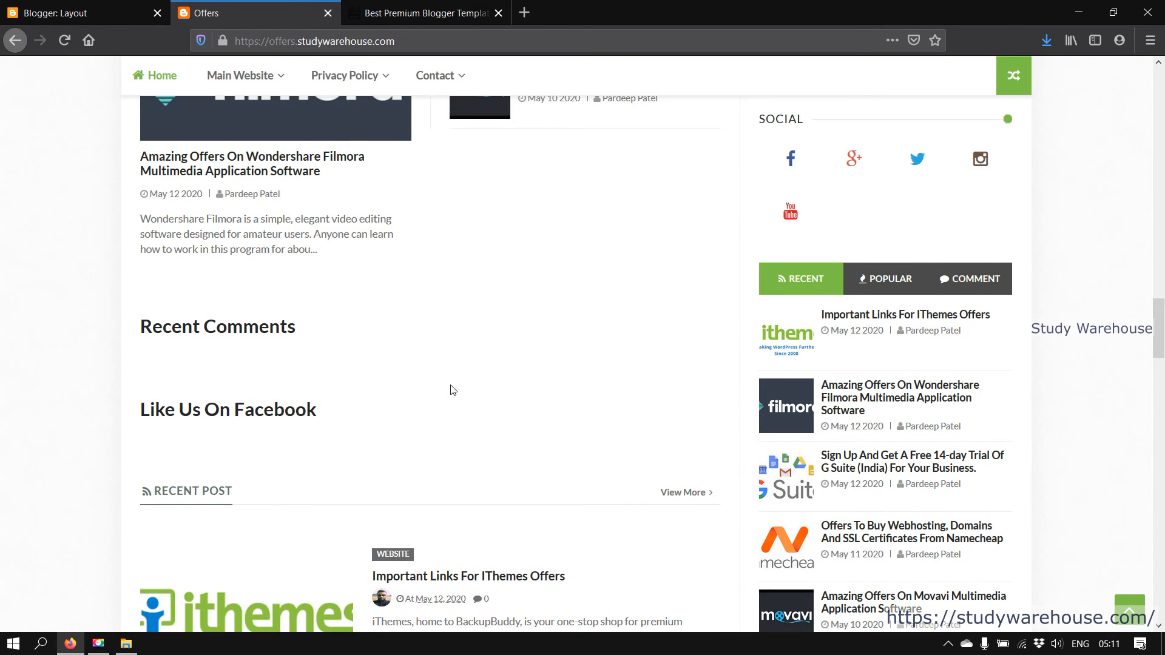
scroll(450, 390, down, 4)
click(104, 7)
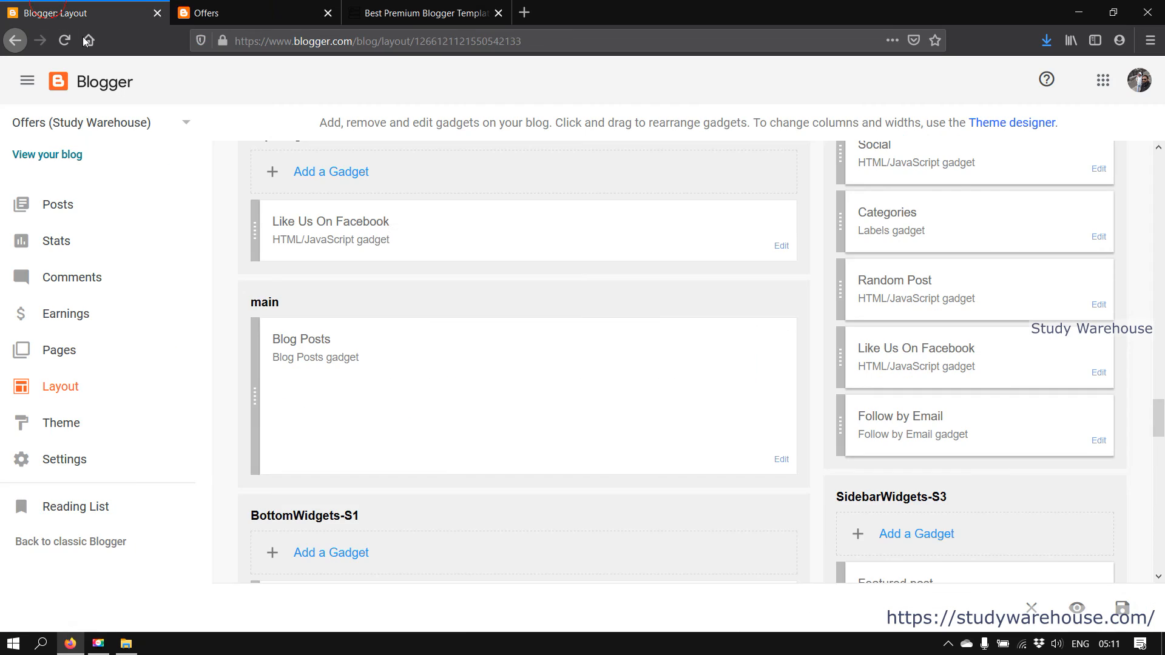
Review the main Blog Posts gadget's Configure Blog Posts settings and cancel without changes
click(784, 462)
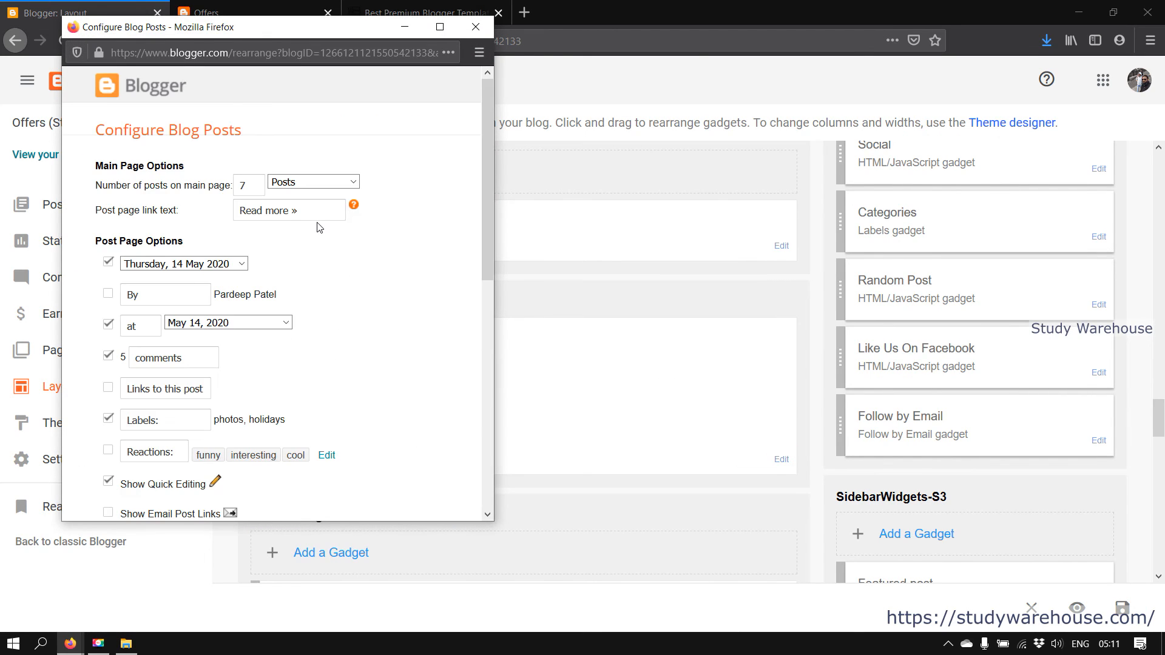
scroll(230, 336, down, 7)
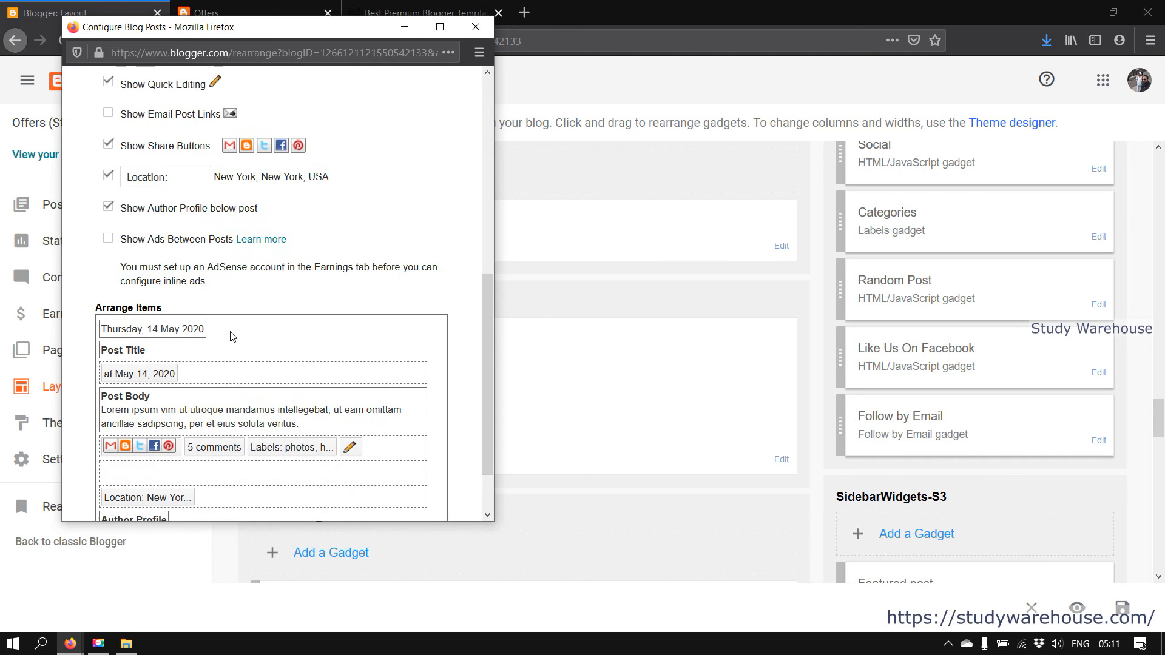
scroll(183, 361, up, 7)
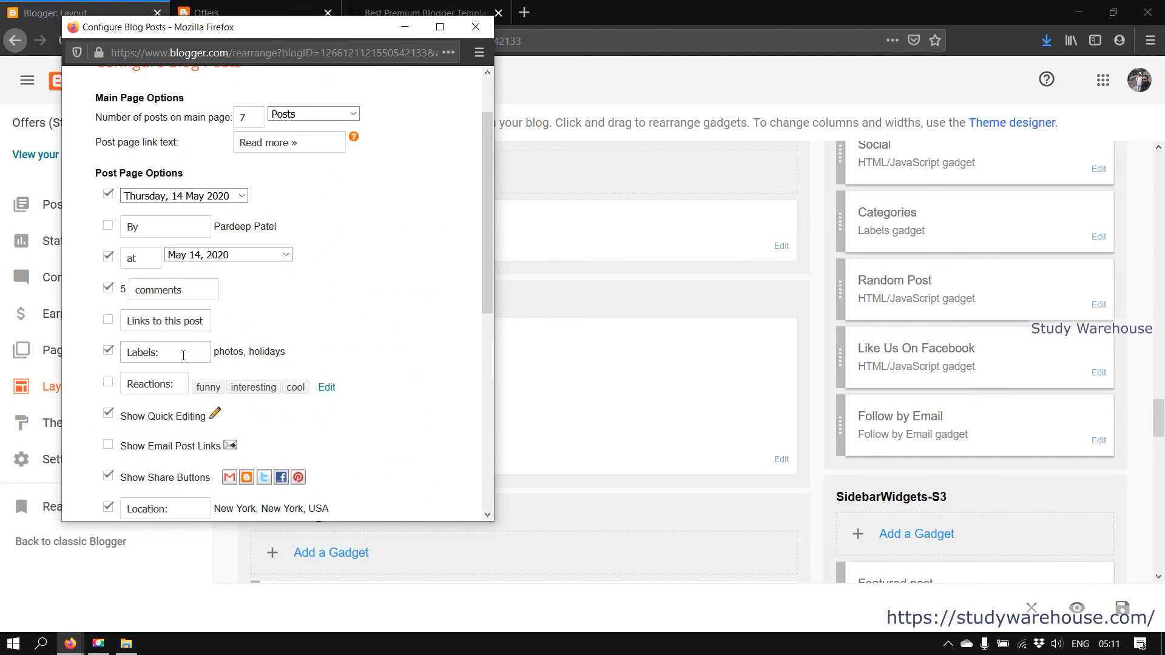
scroll(183, 357, down, 7)
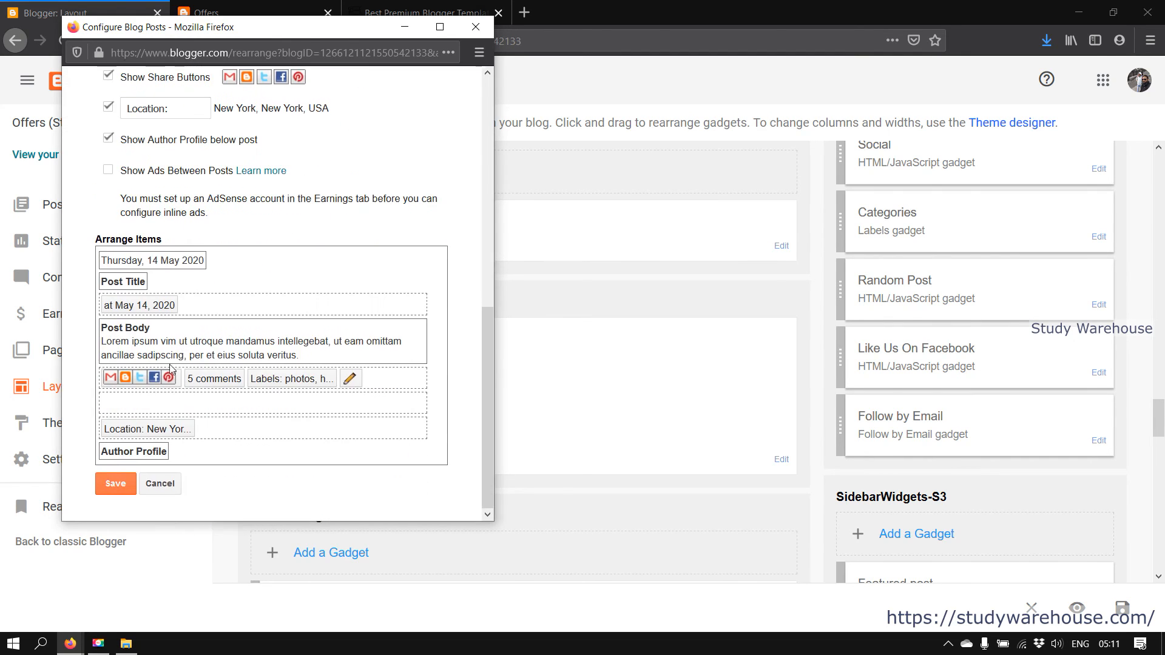
click(161, 483)
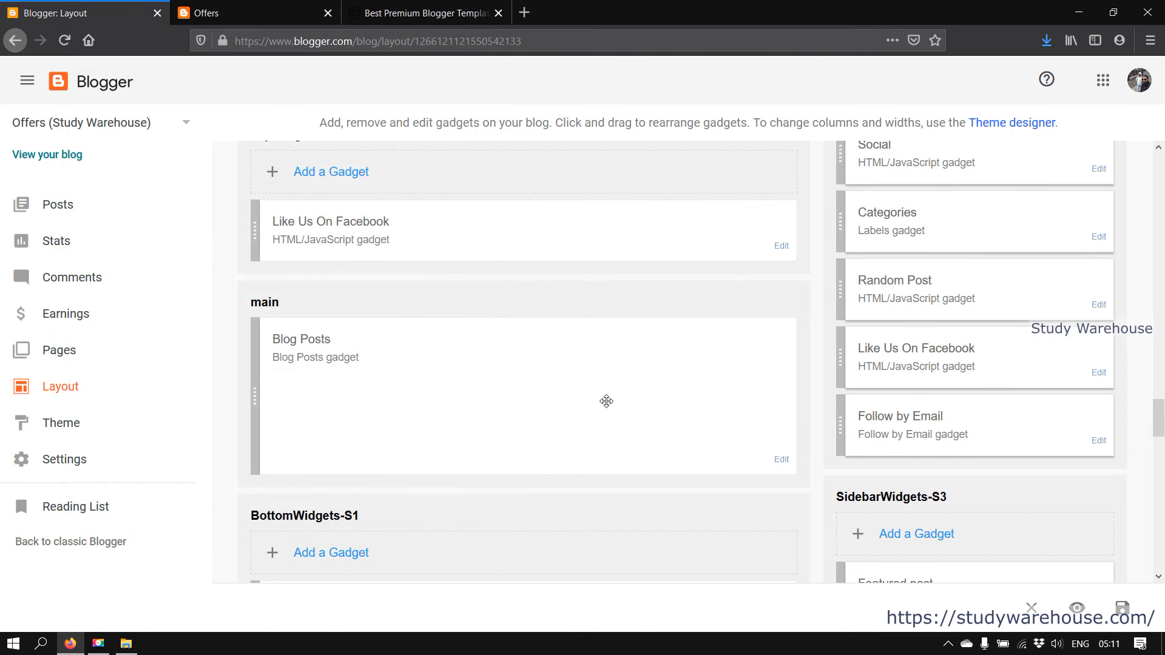
scroll(694, 370, down, 2)
click(206, 13)
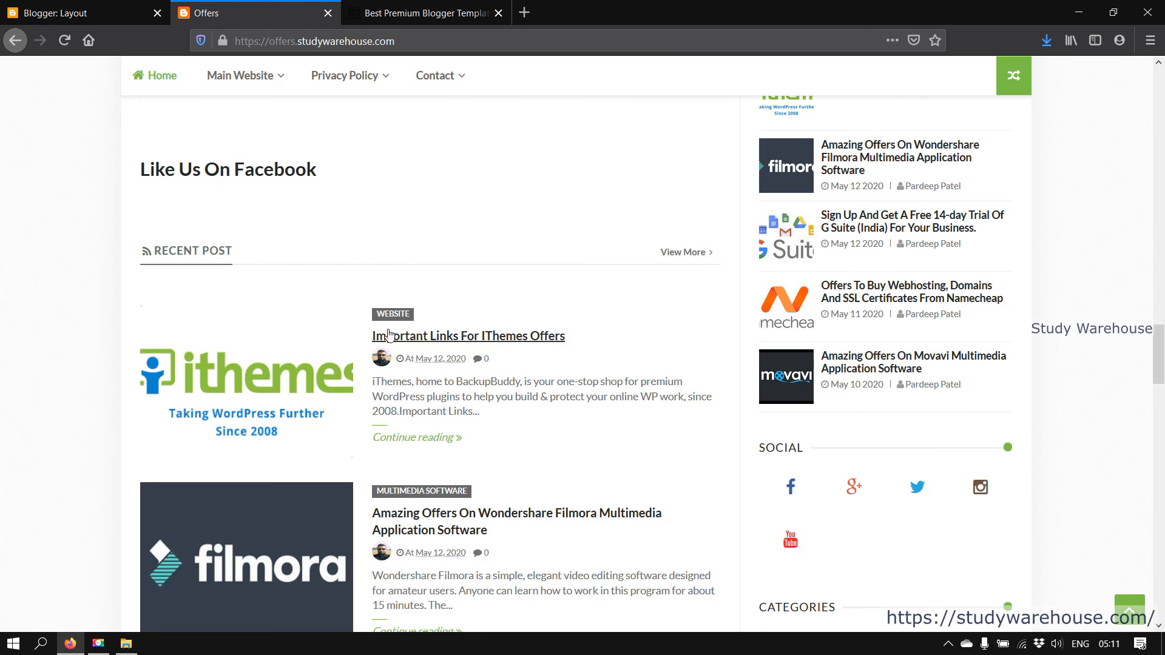
scroll(393, 343, down, 5)
scroll(392, 343, up, 1)
scroll(388, 340, down, 6)
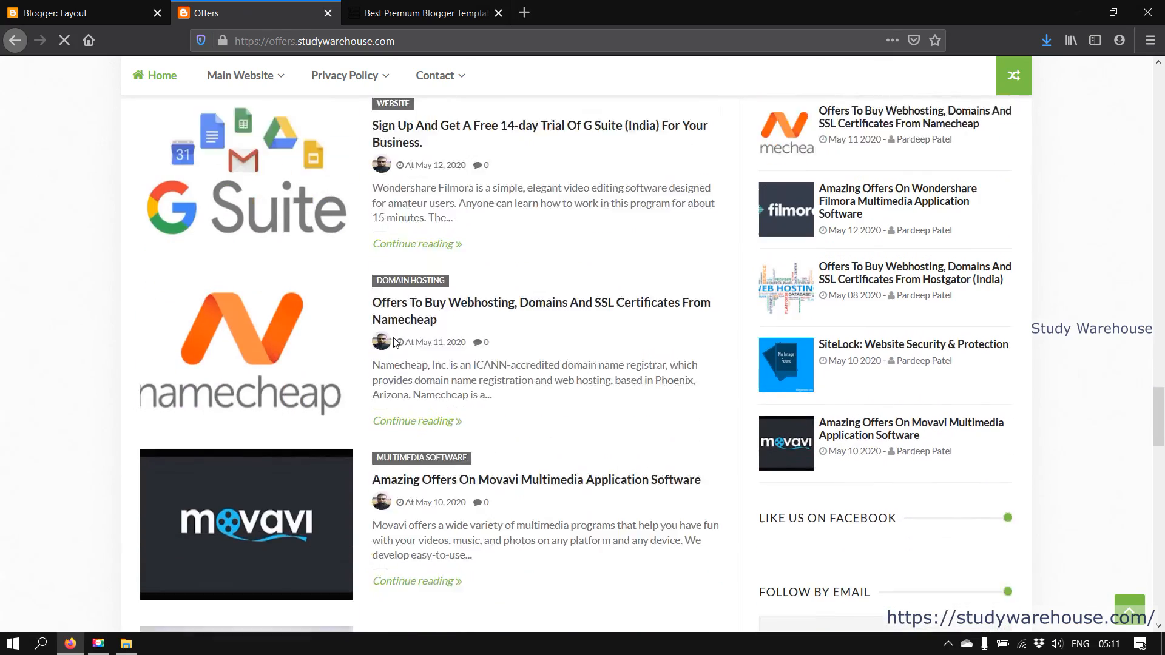
scroll(948, 371, up, 4)
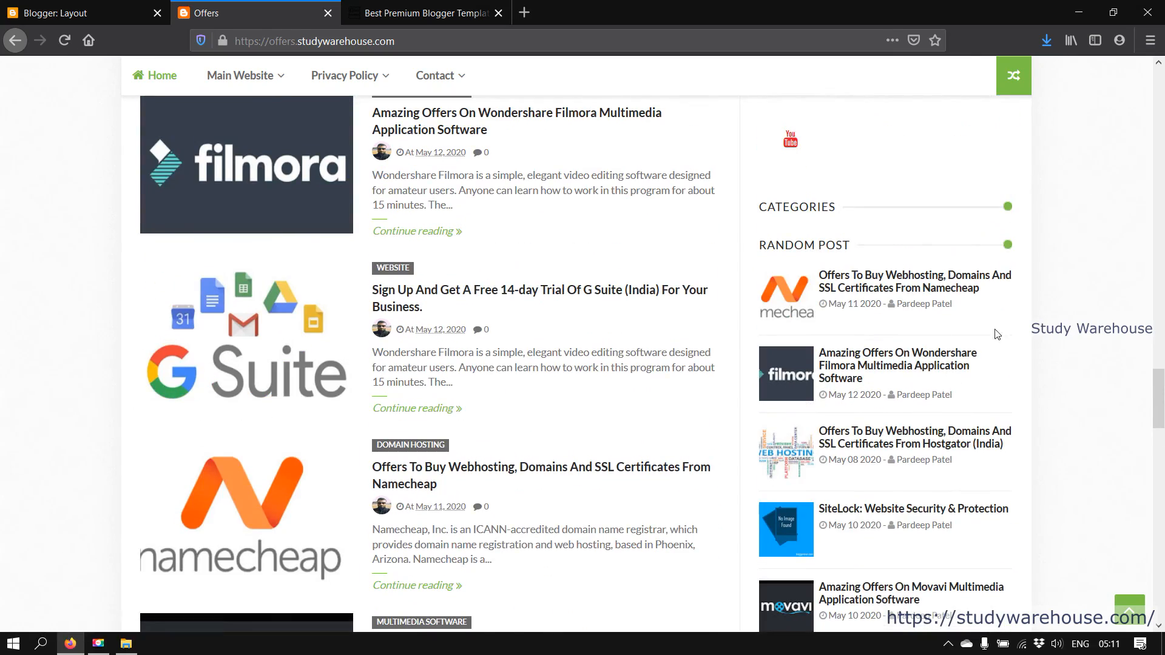
scroll(996, 333, down, 5)
scroll(986, 370, down, 5)
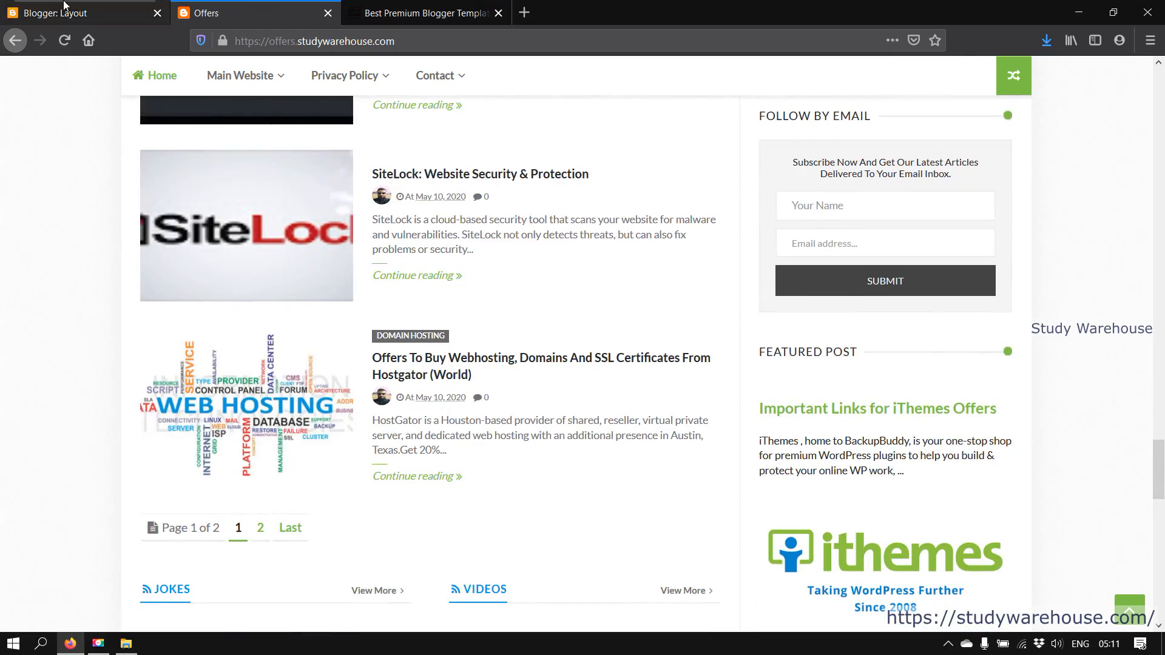
click(85, 12)
scroll(777, 265, down, 10)
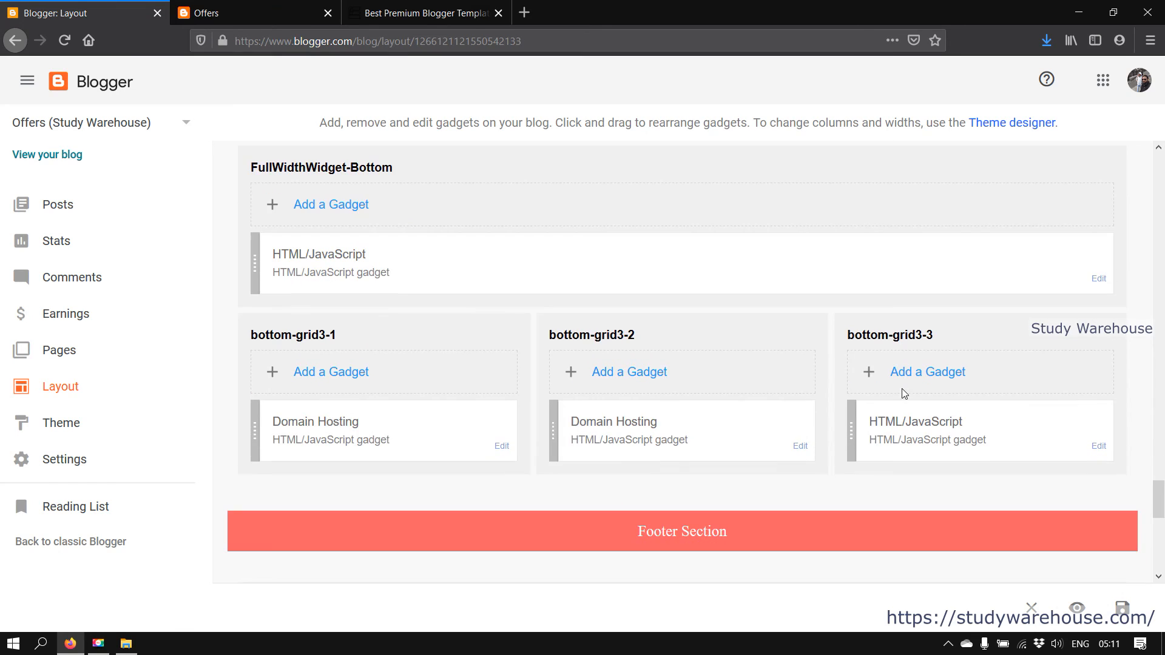
click(246, 4)
scroll(488, 386, down, 4)
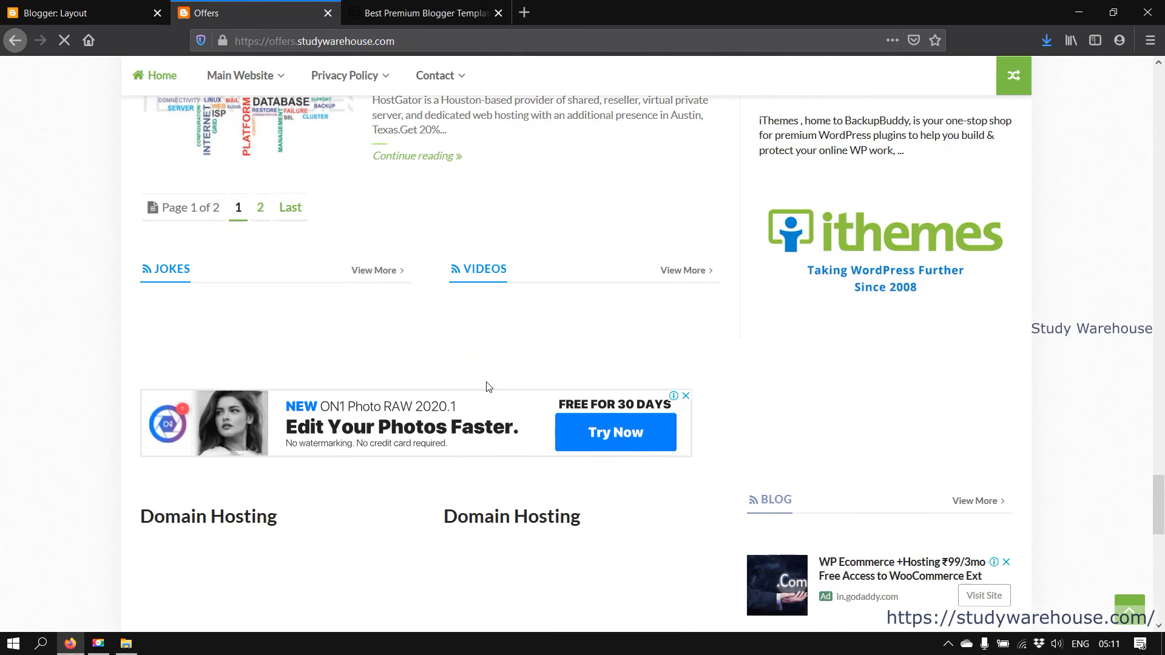
scroll(323, 341, up, 5)
scroll(341, 351, down, 4)
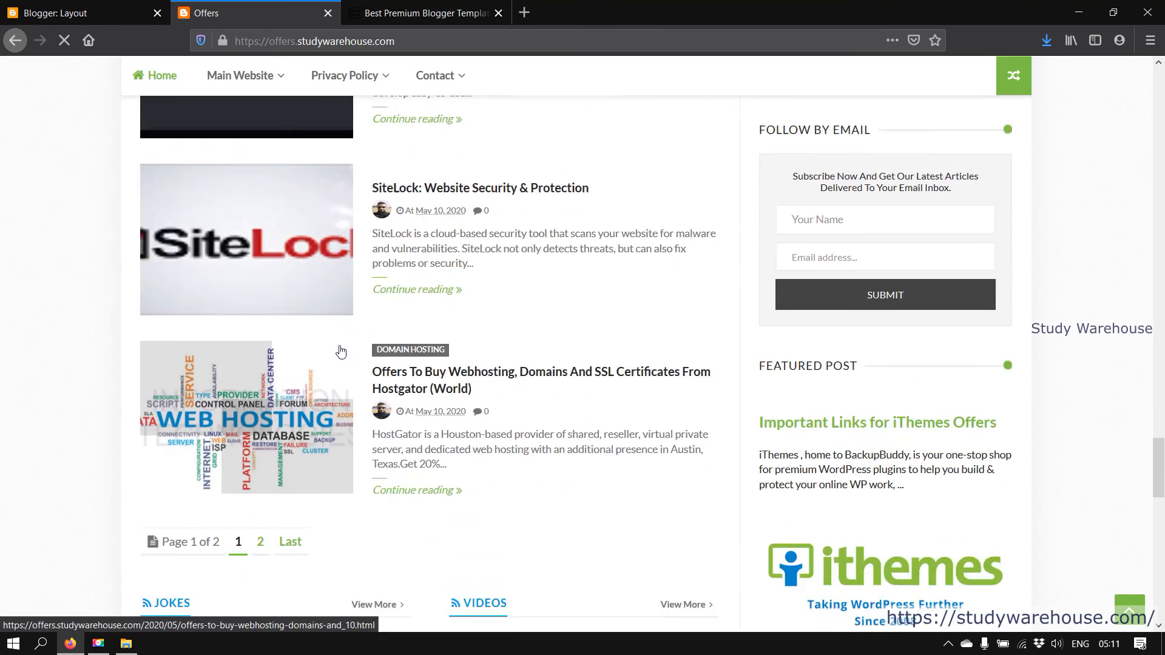
scroll(648, 450, up, 2)
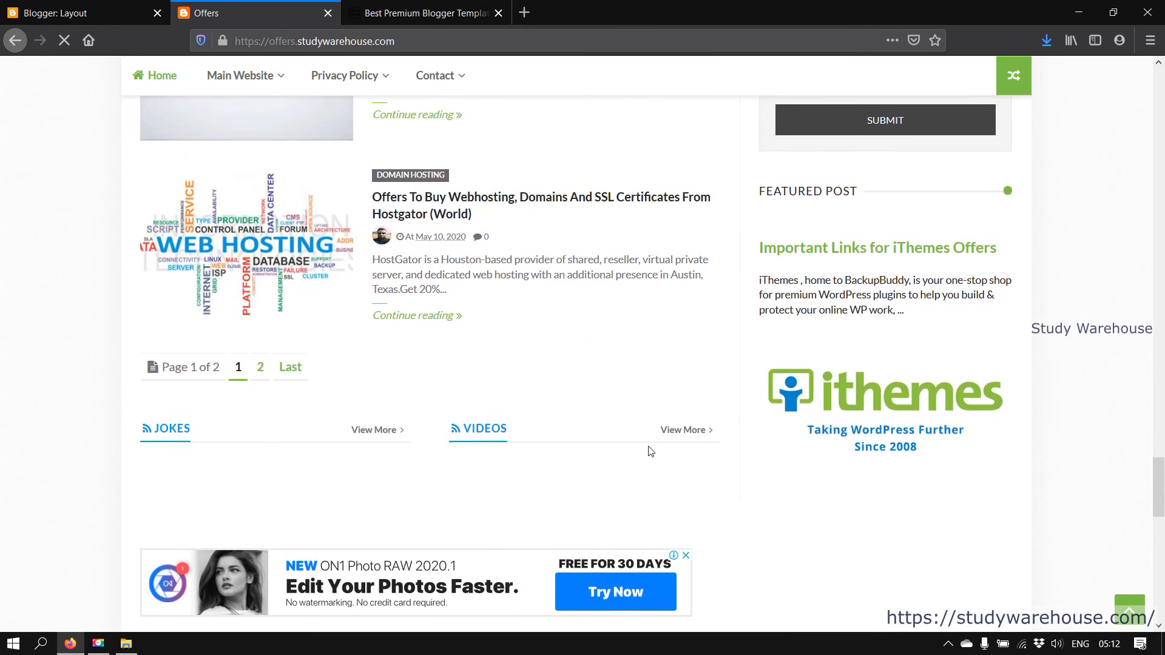
scroll(151, 229, down, 4)
click(85, 13)
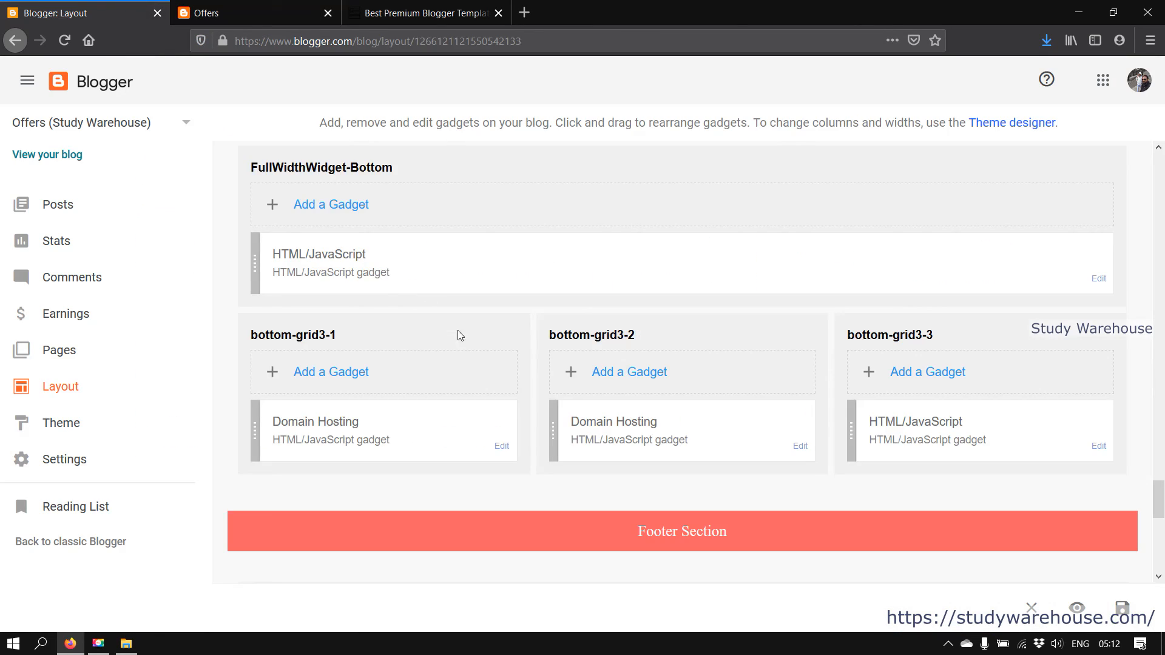
scroll(564, 458, up, 2)
scroll(563, 458, up, 5)
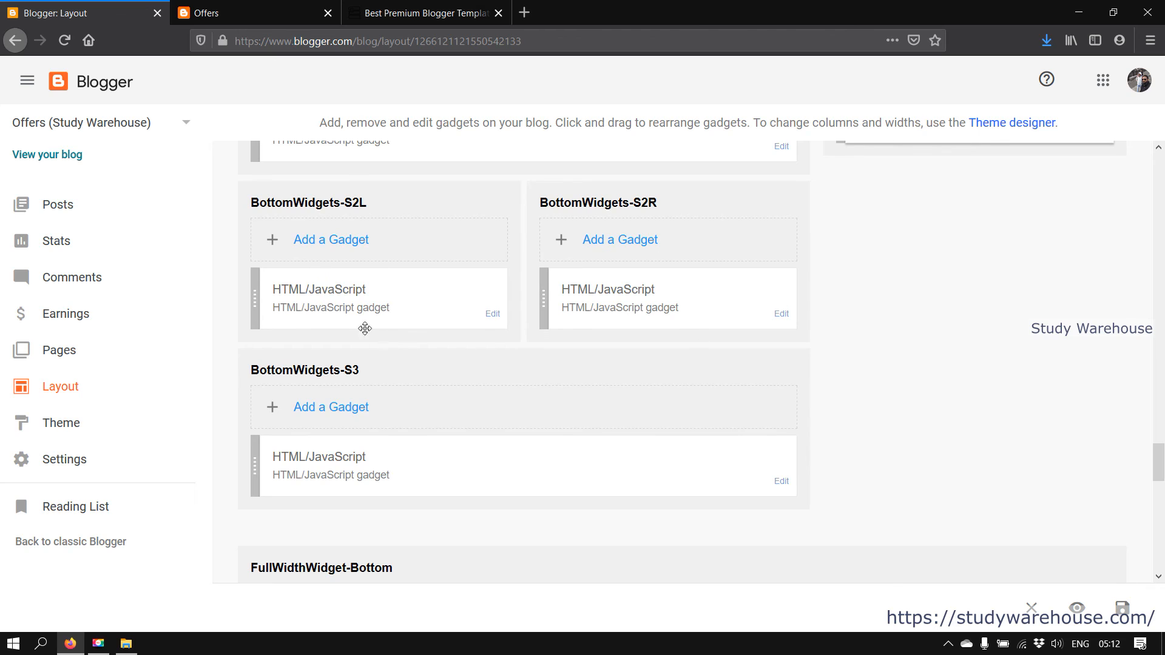
Compare layout gadgets with the live blog's Domain Hosting blocks, Social slider and footer widgets
click(261, 9)
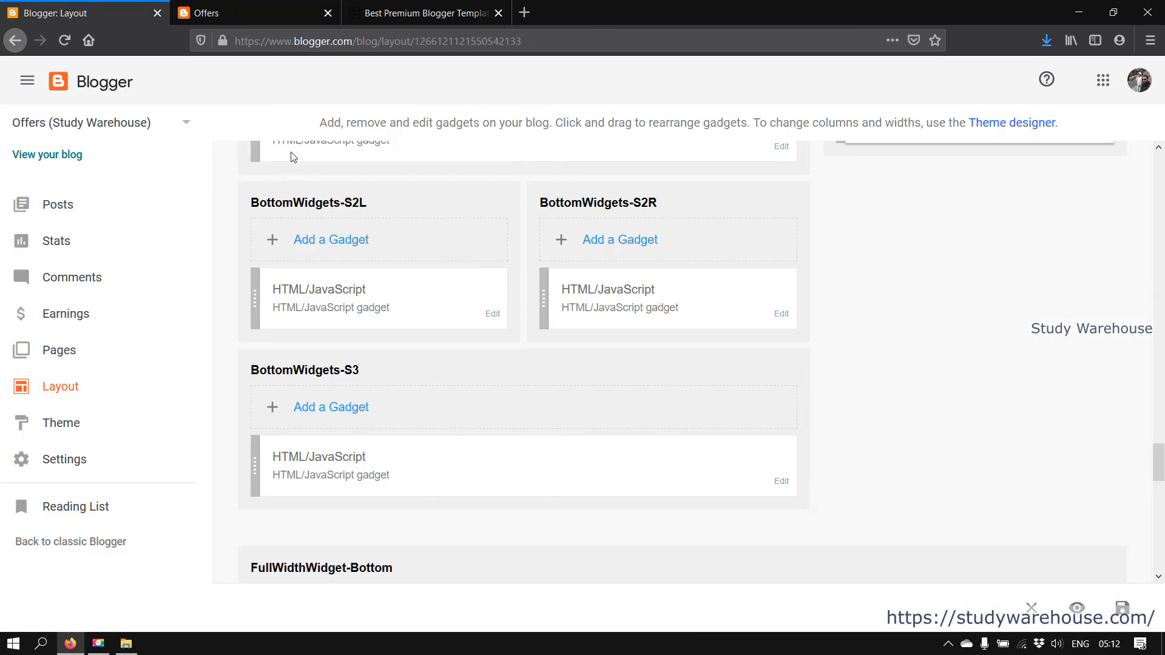
click(71, 7)
scroll(437, 478, down, 3)
key(ctrl+Tab)
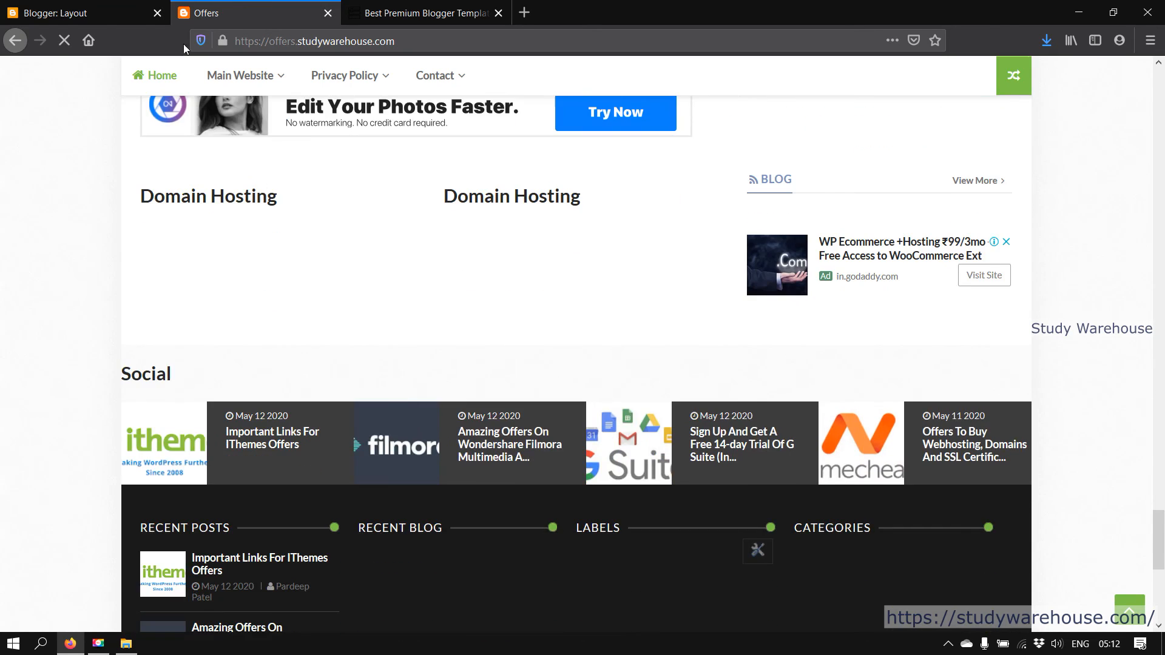
click(73, 12)
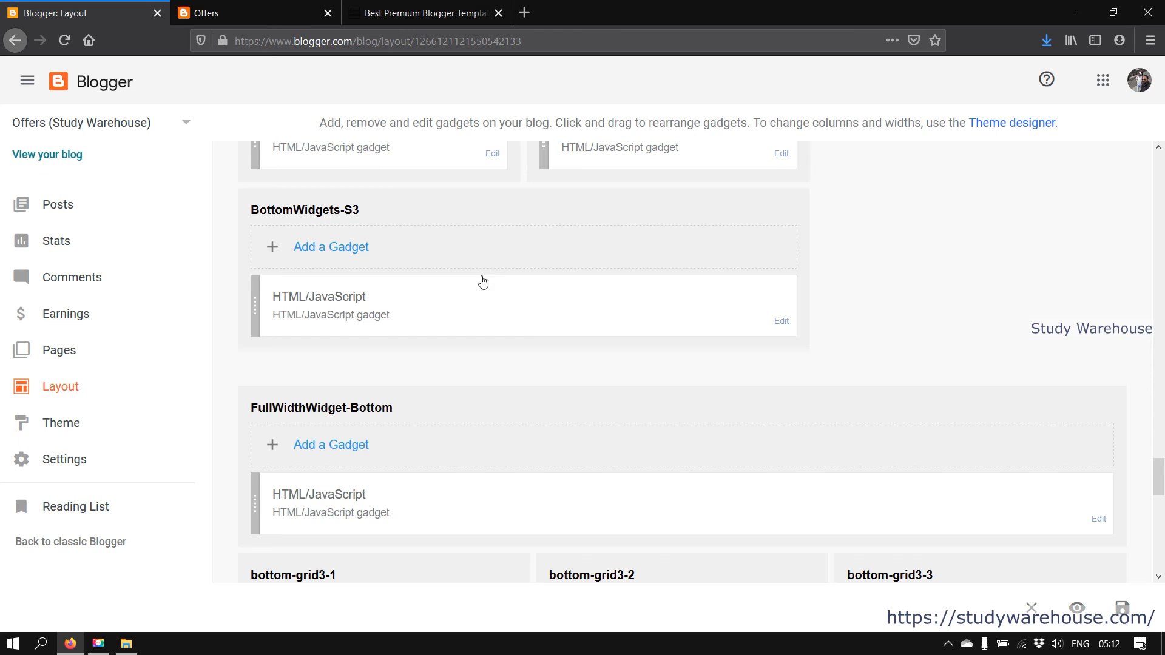
scroll(564, 461, down, 3)
key(ctrl+Tab)
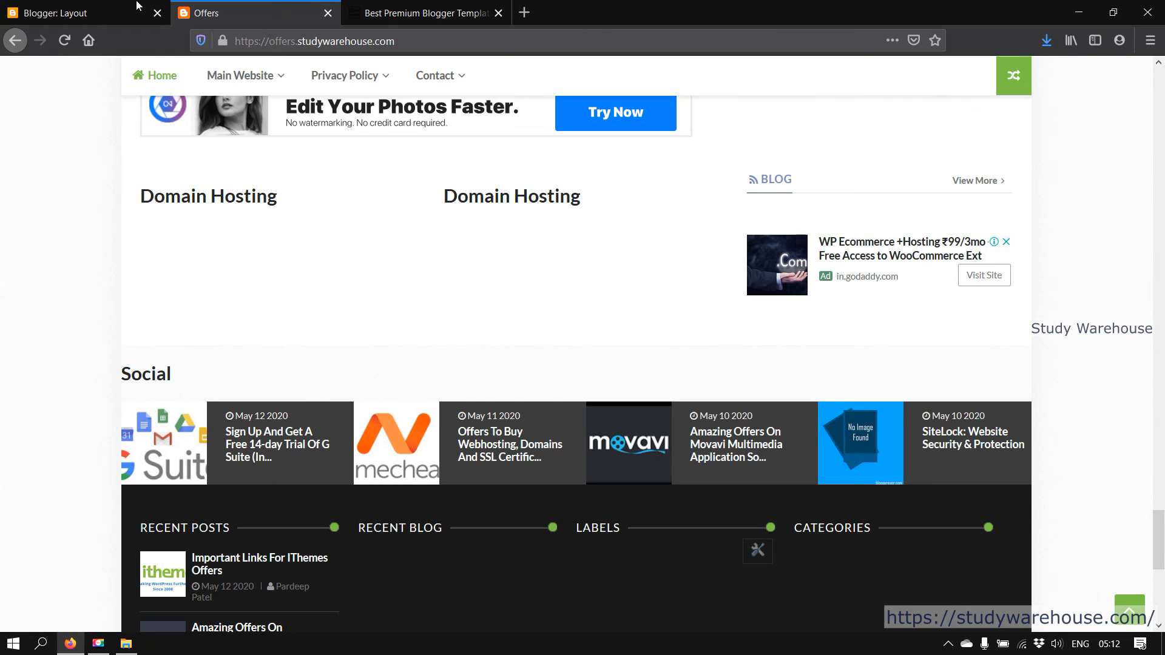
Check the layout's footer gadgets against the live blog, then return to the Header Section
click(42, 12)
scroll(413, 437, down, 4)
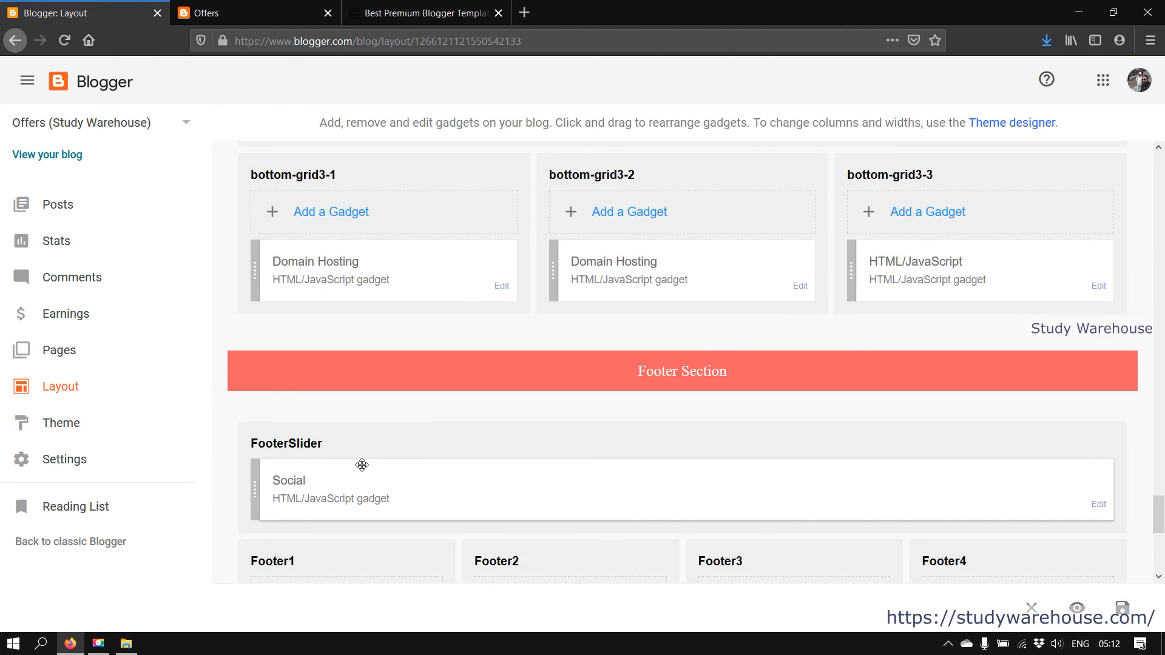
scroll(366, 466, down, 3)
key(ctrl+Tab)
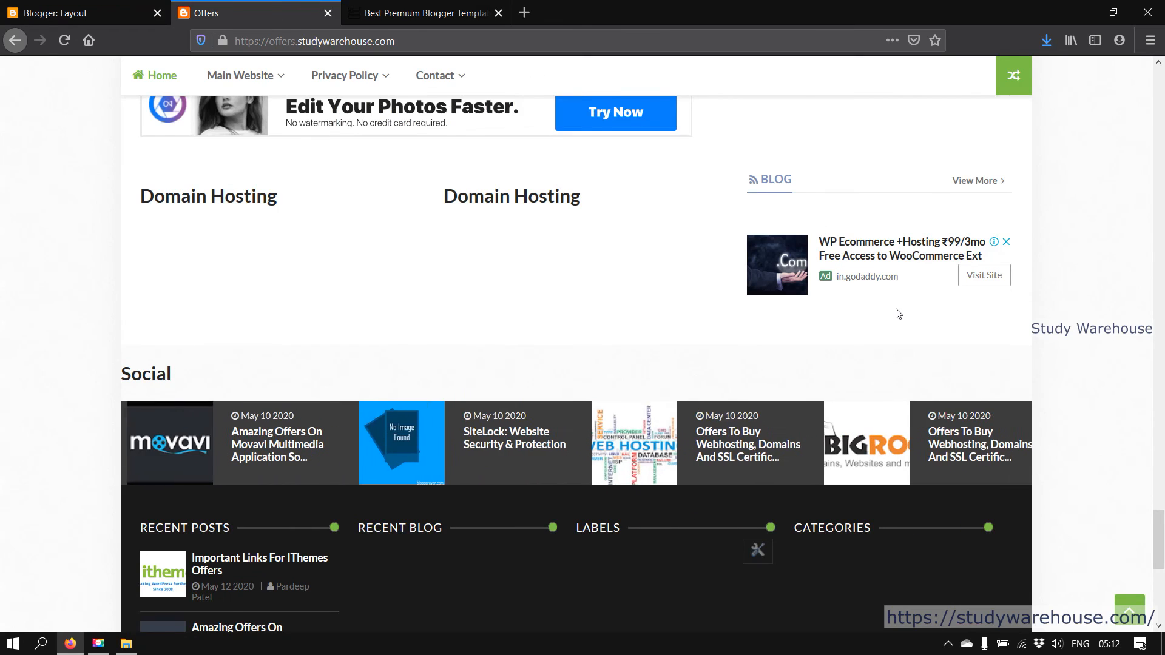
scroll(884, 464, down, 5)
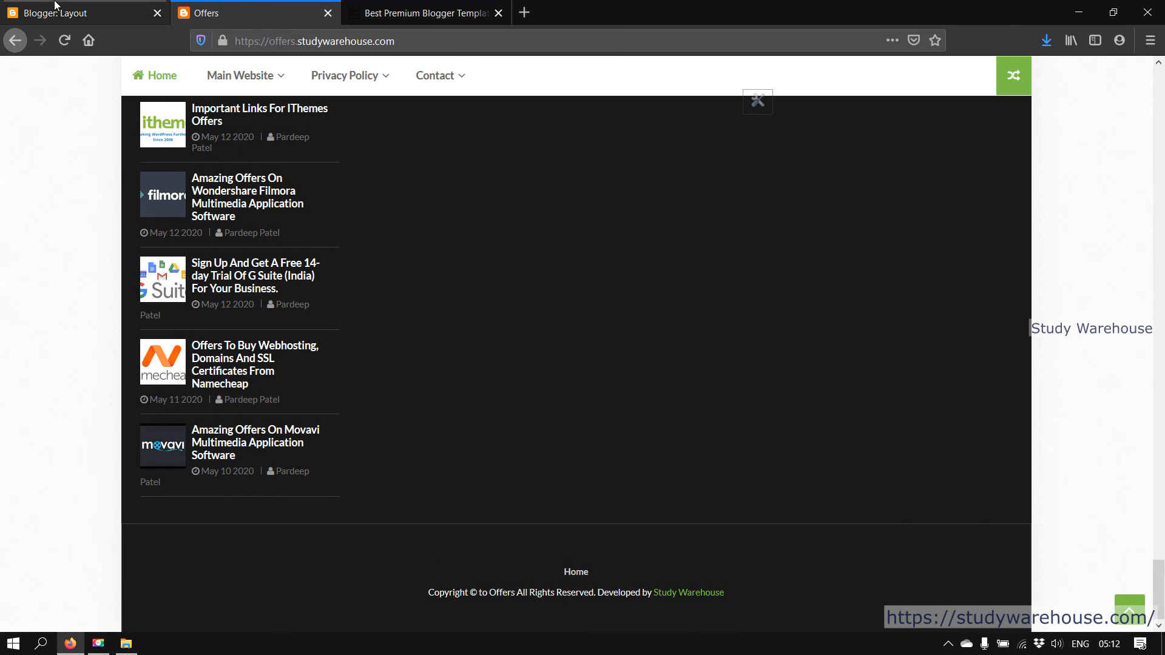
key(ctrl+shift+Tab)
scroll(520, 542, down, 4)
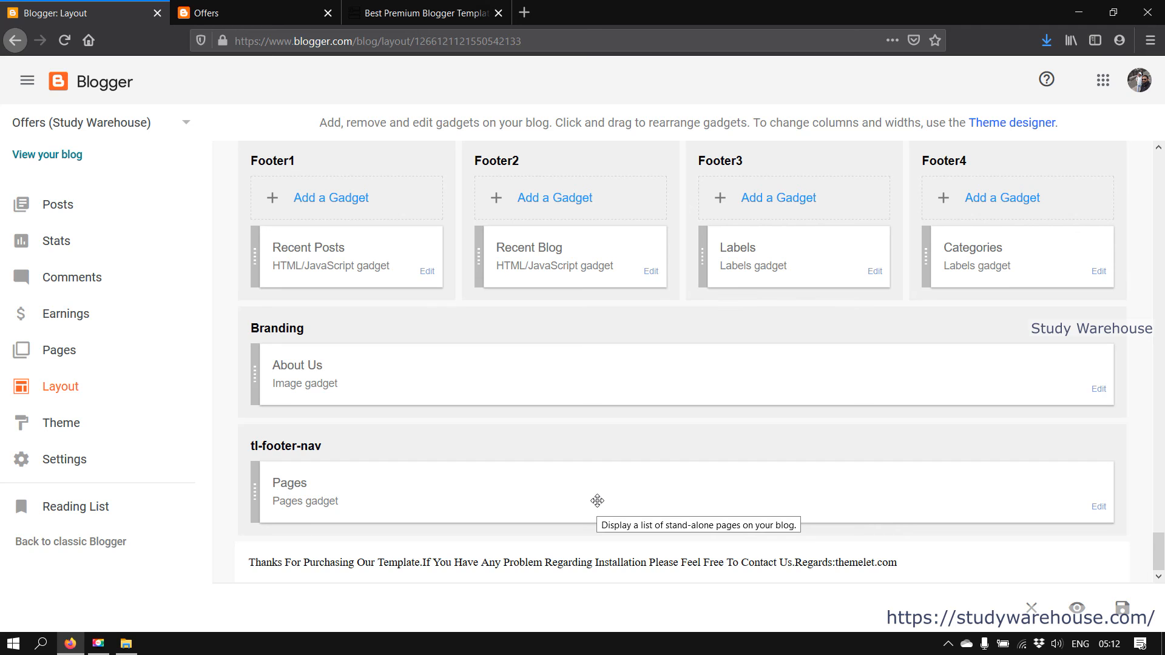
scroll(746, 564, up, 10)
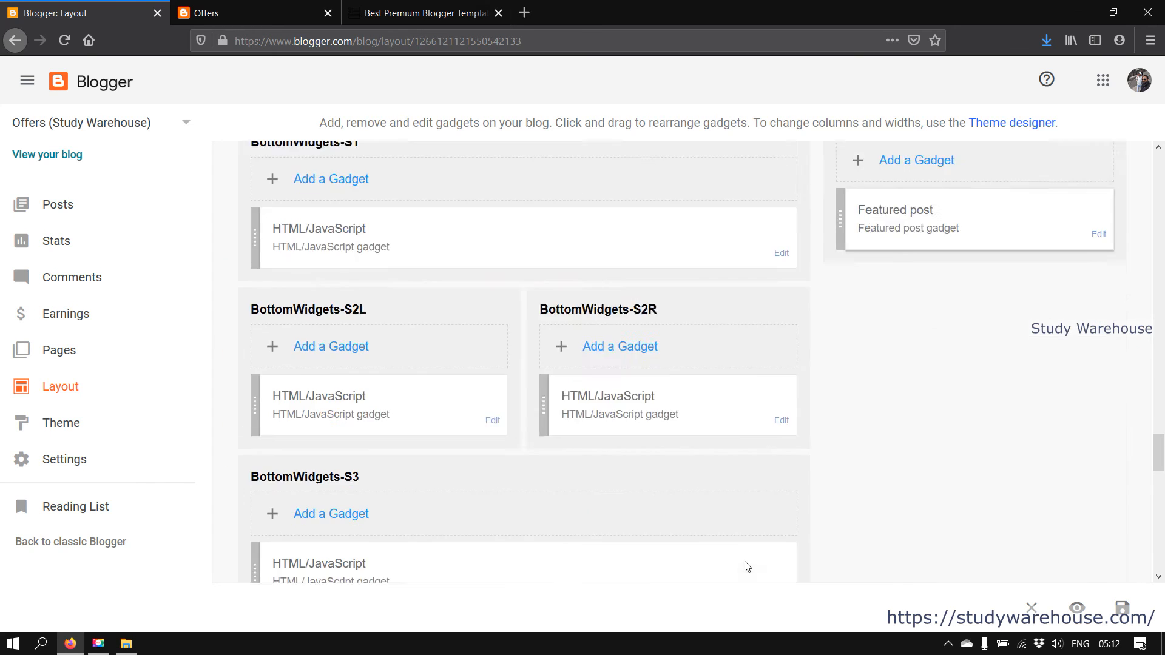
scroll(748, 559, up, 15)
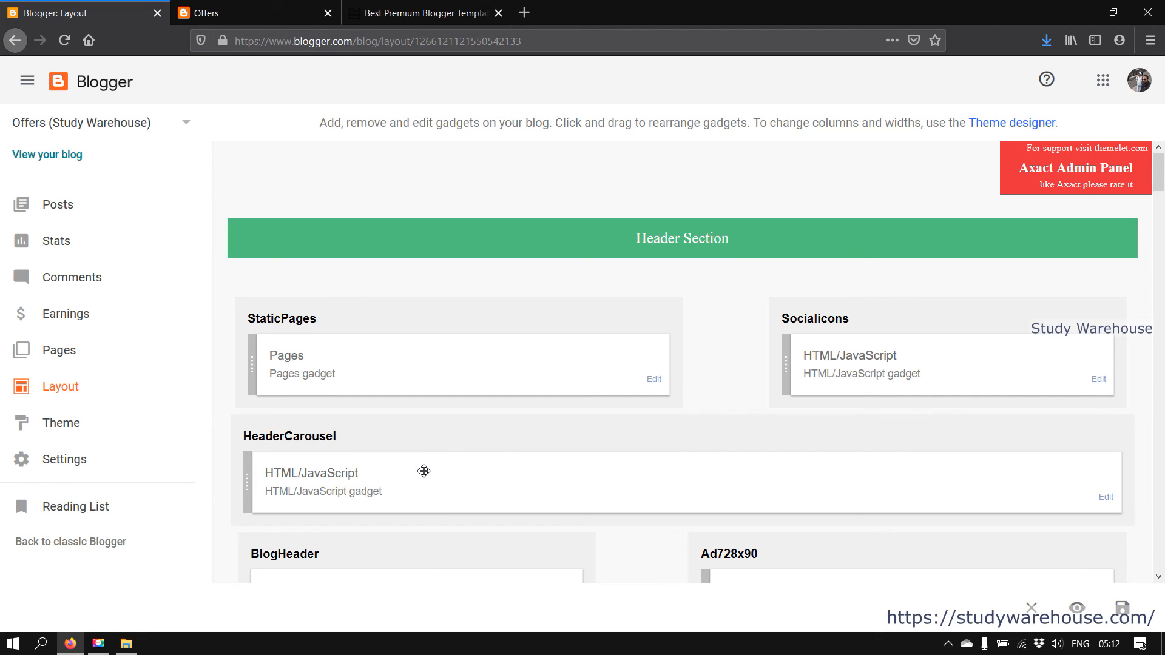
click(1164, 237)
drag(1163, 237, 1164, 587)
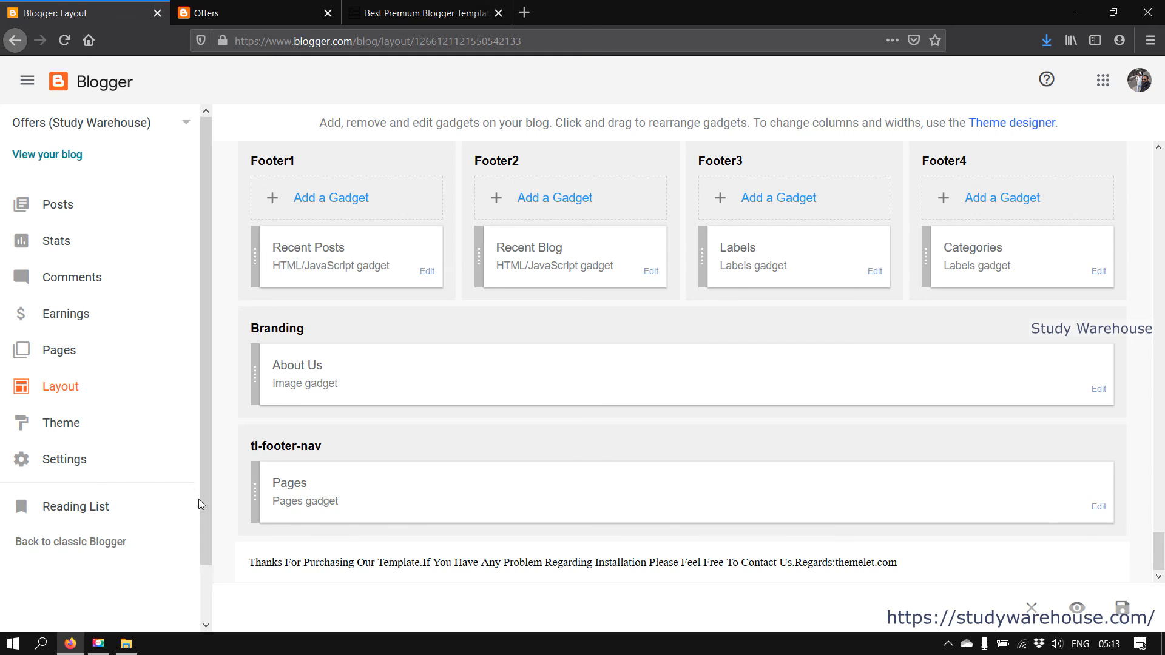
scroll(315, 465, up, 4)
scroll(314, 460, up, 5)
scroll(315, 455, down, 9)
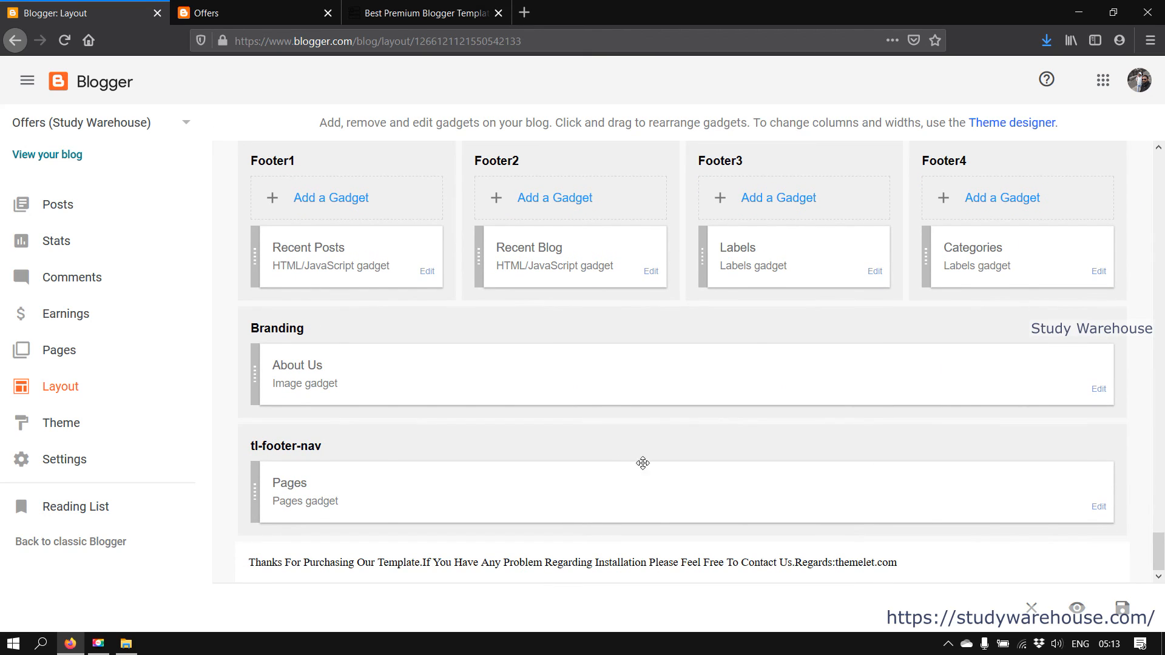
scroll(831, 503, up, 9)
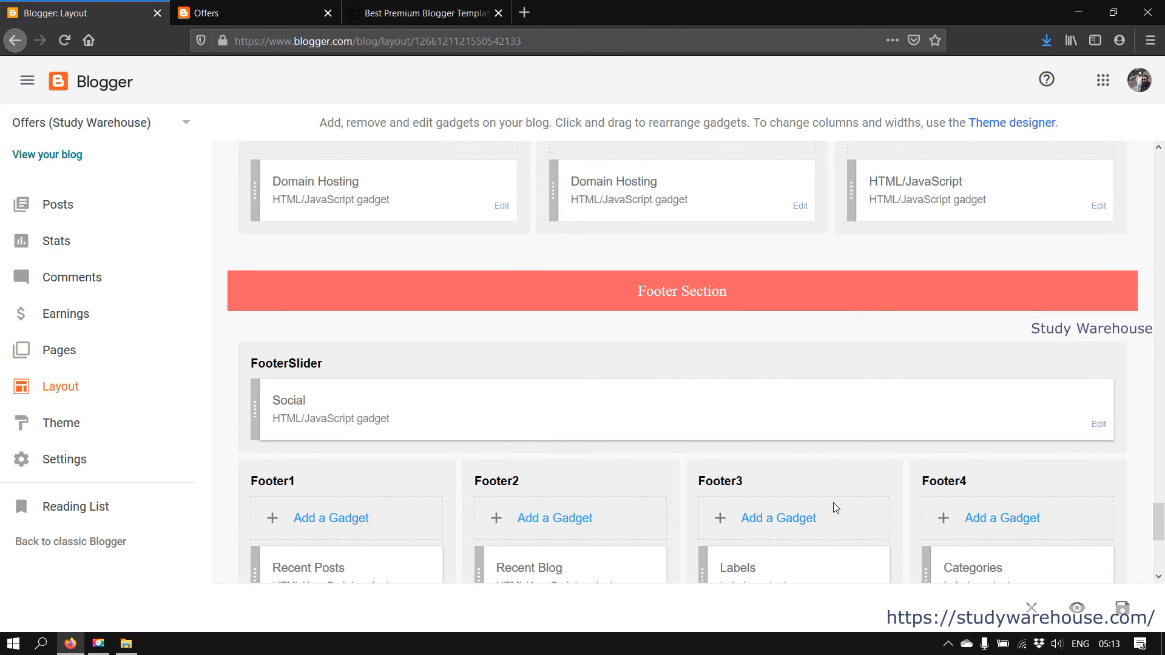